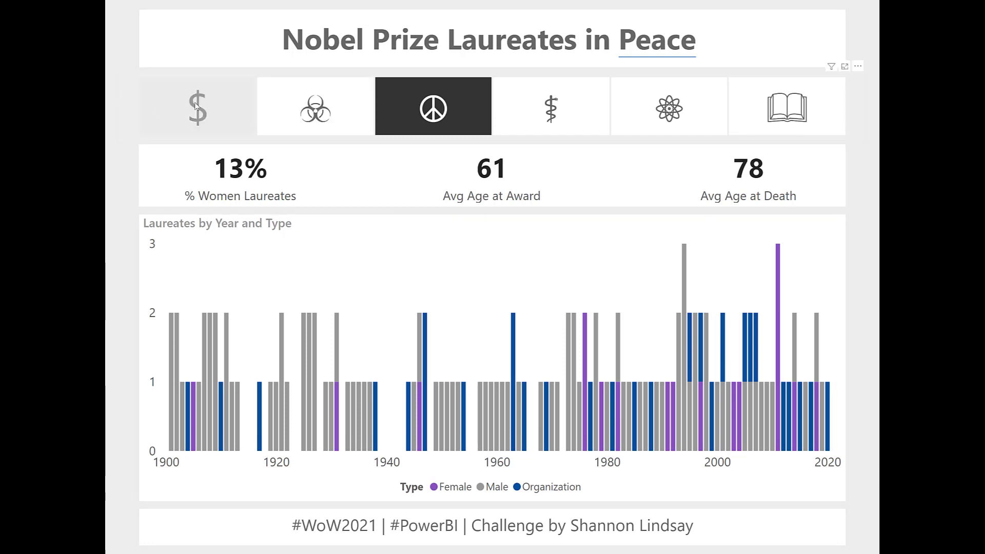
# - Review the finished Nobel Prize report by switching its category slicer between Economic Sciences, Chemistry, Peace and Literature
pyautogui.click(216, 113)
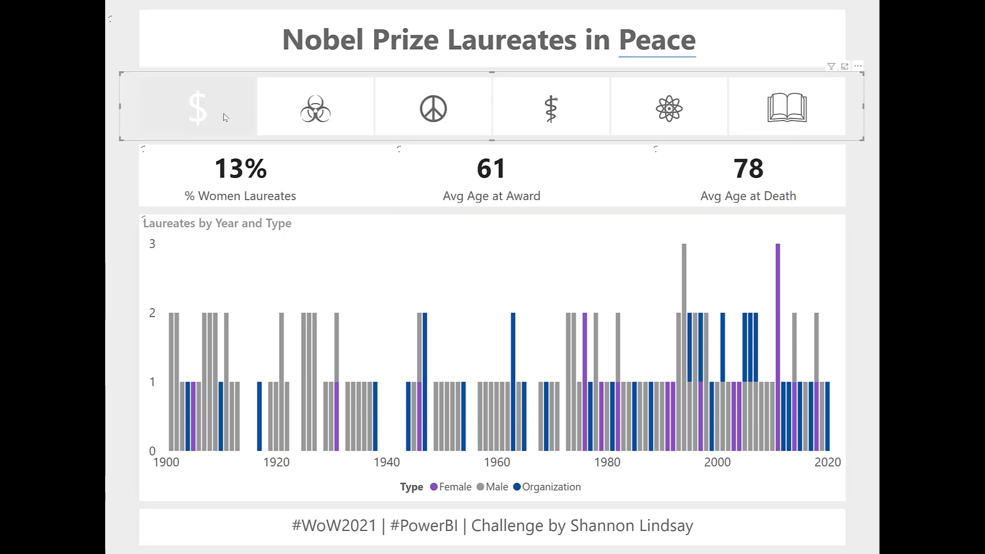
pyautogui.click(317, 122)
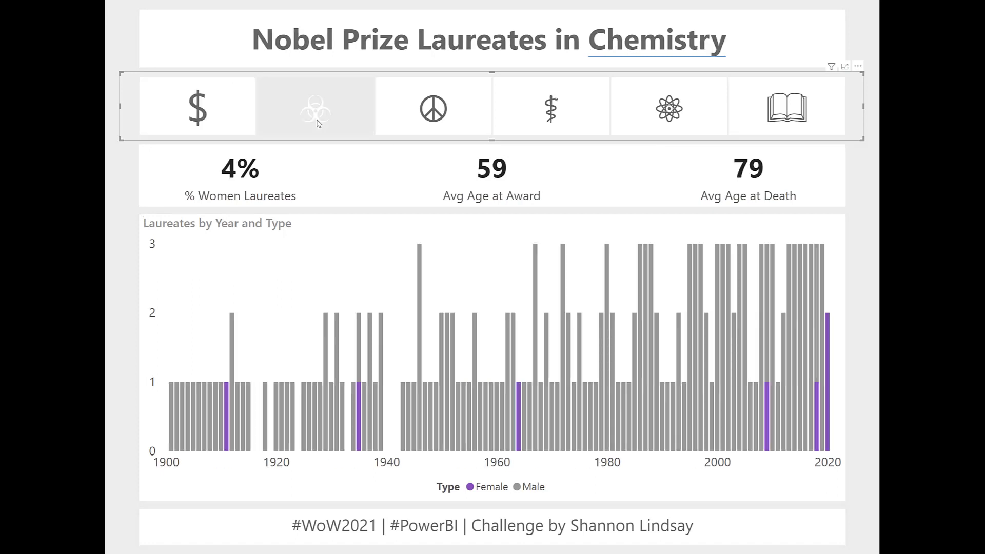
pyautogui.click(407, 120)
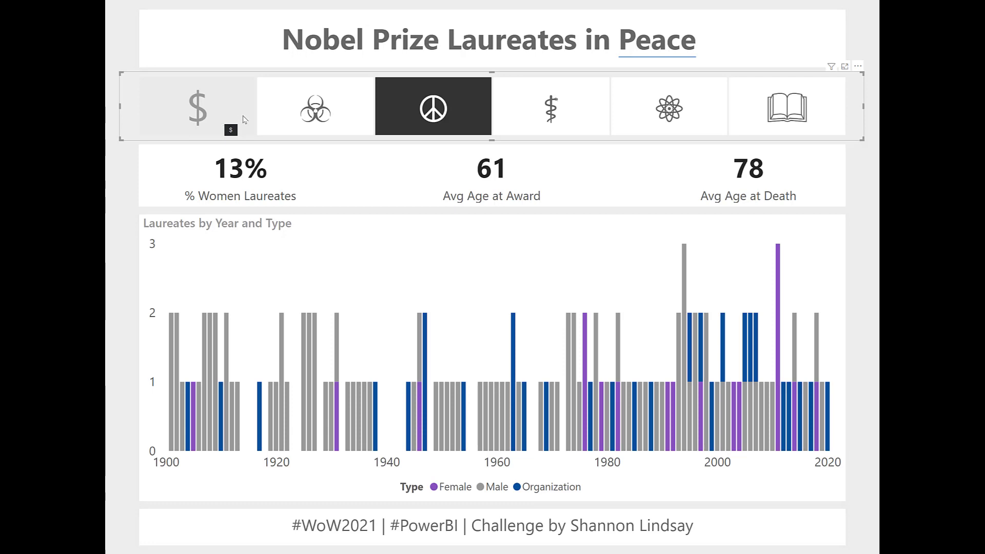
pyautogui.click(787, 108)
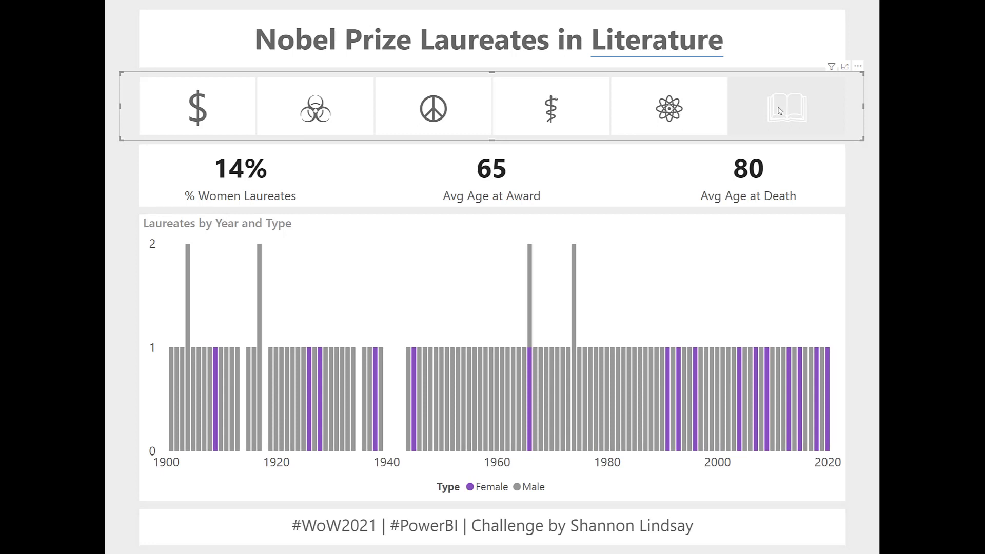
pyautogui.click(225, 120)
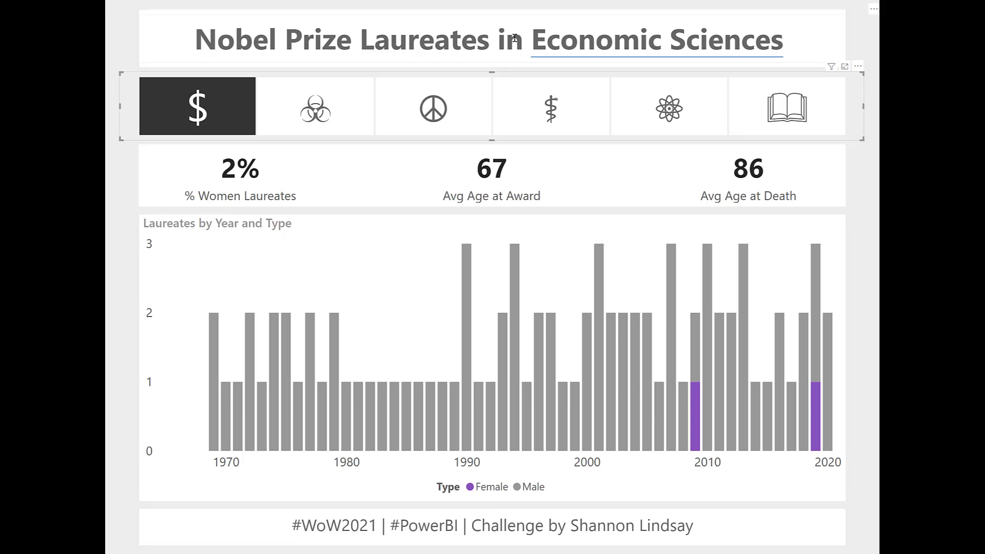
pyautogui.click(310, 118)
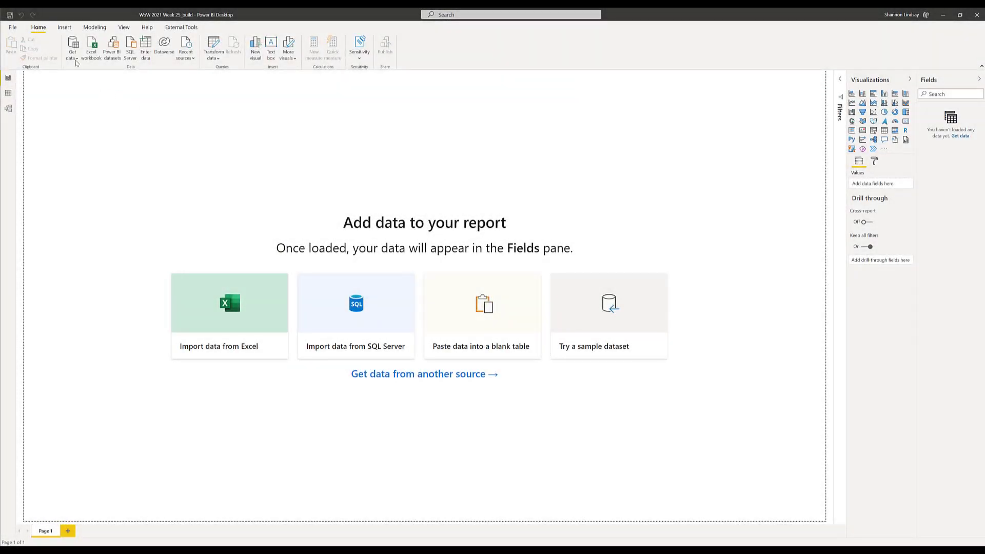
pyautogui.click(76, 59)
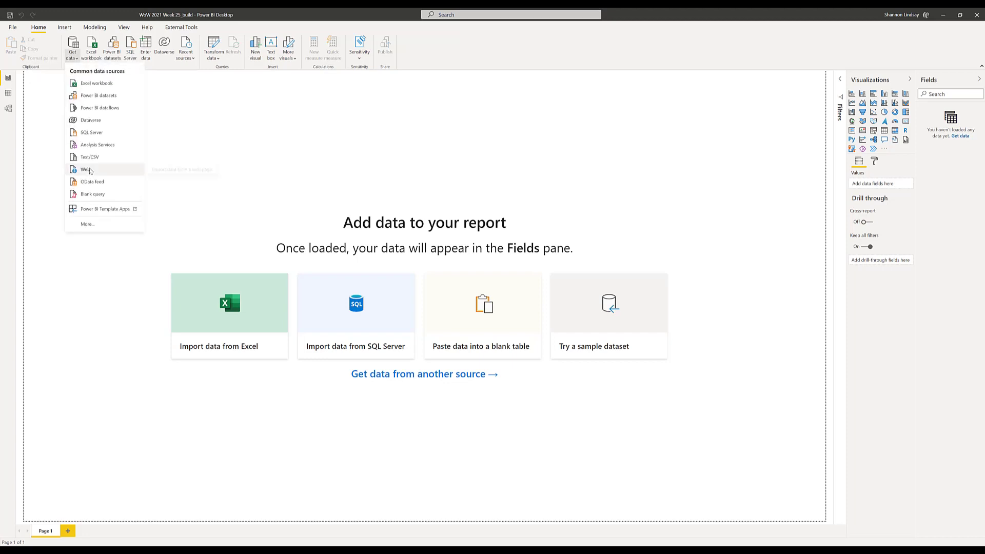
pyautogui.click(90, 170)
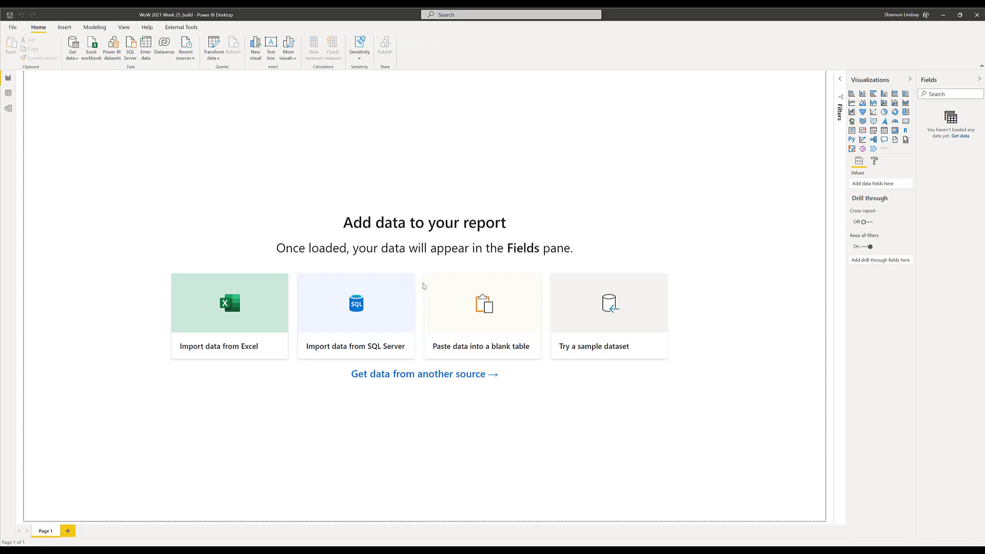
pyautogui.write('https://masterdataapi.nobelprize.org/2.1/laureates?offset=0&limit=1200')
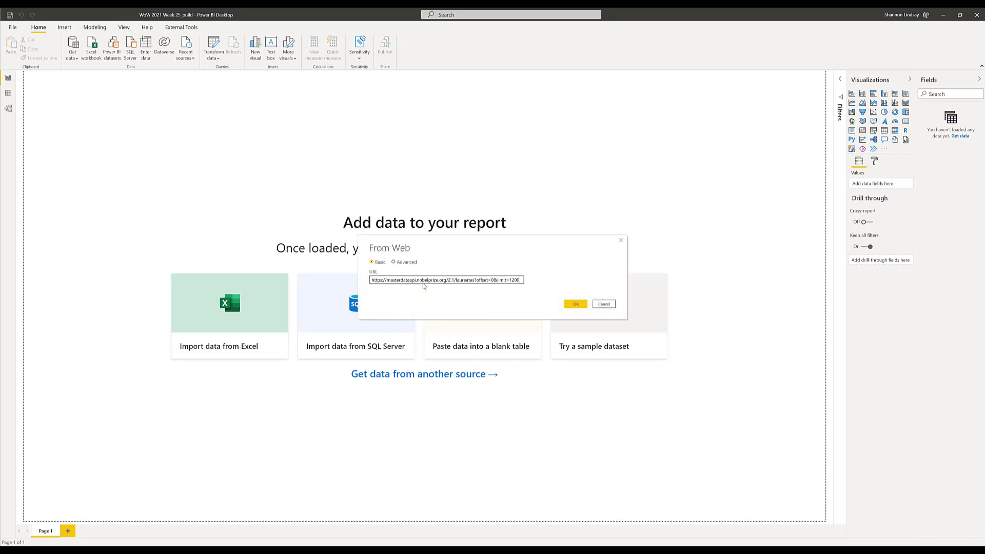
pyautogui.click(575, 304)
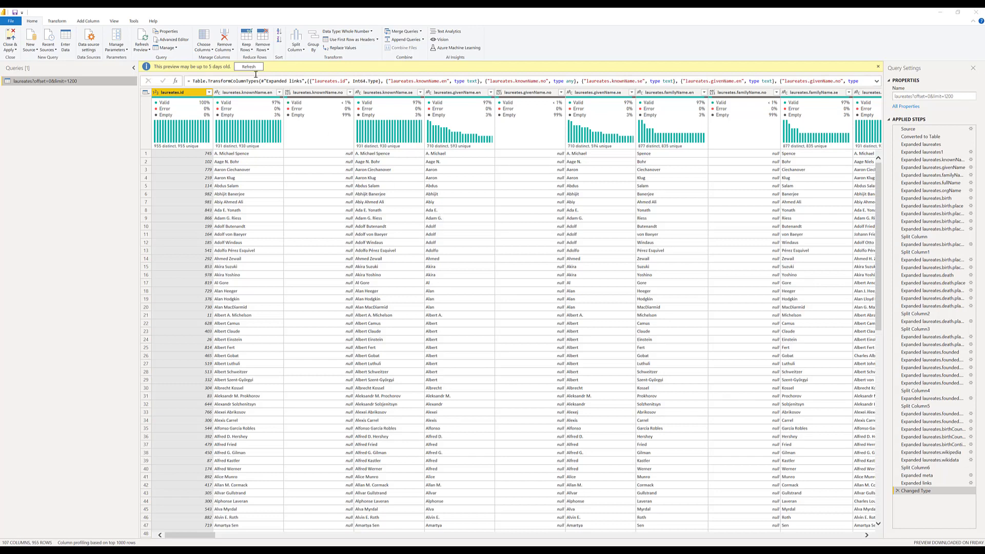
pyautogui.click(635, 39)
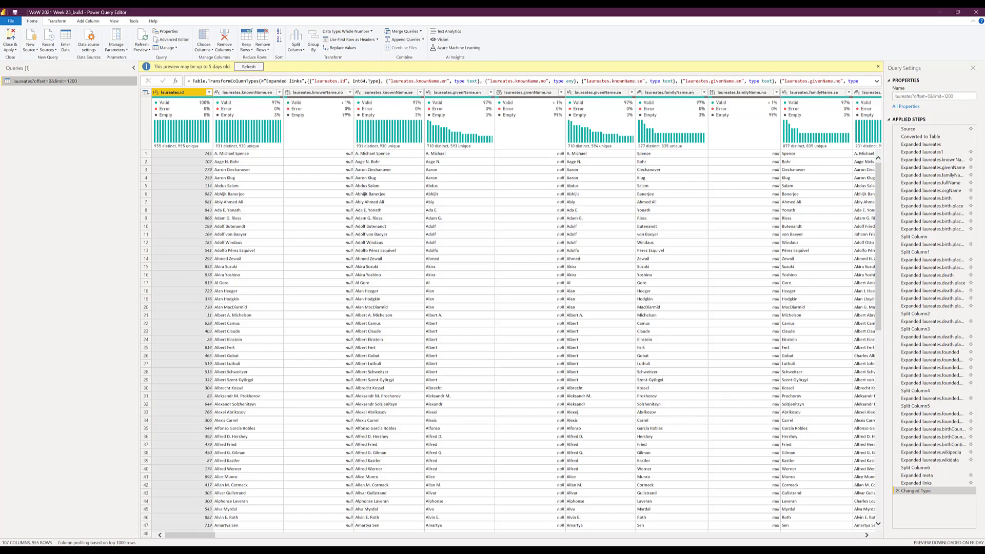
pyautogui.click(249, 67)
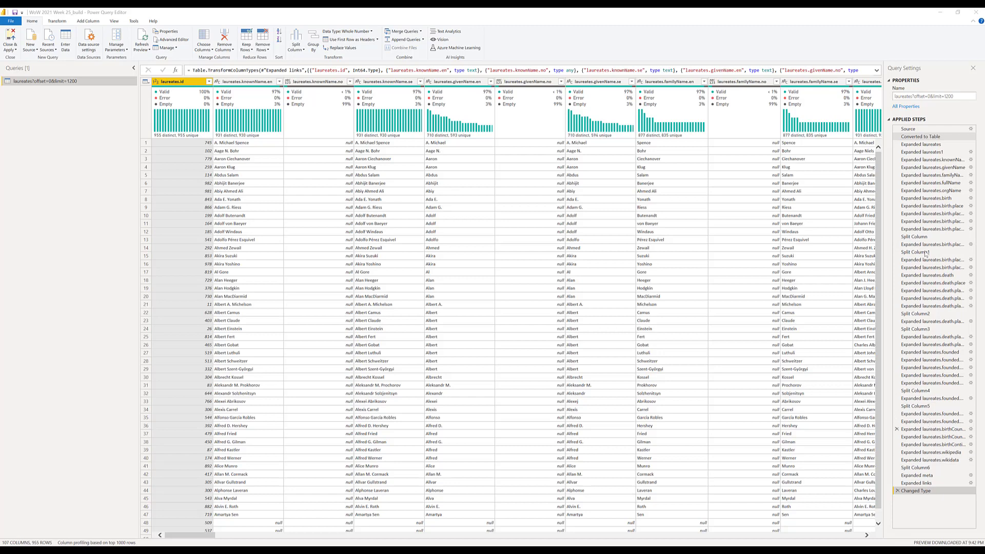
# - Examine the formula of the query's Source step, and return to the Changed Type step
pyautogui.click(934, 131)
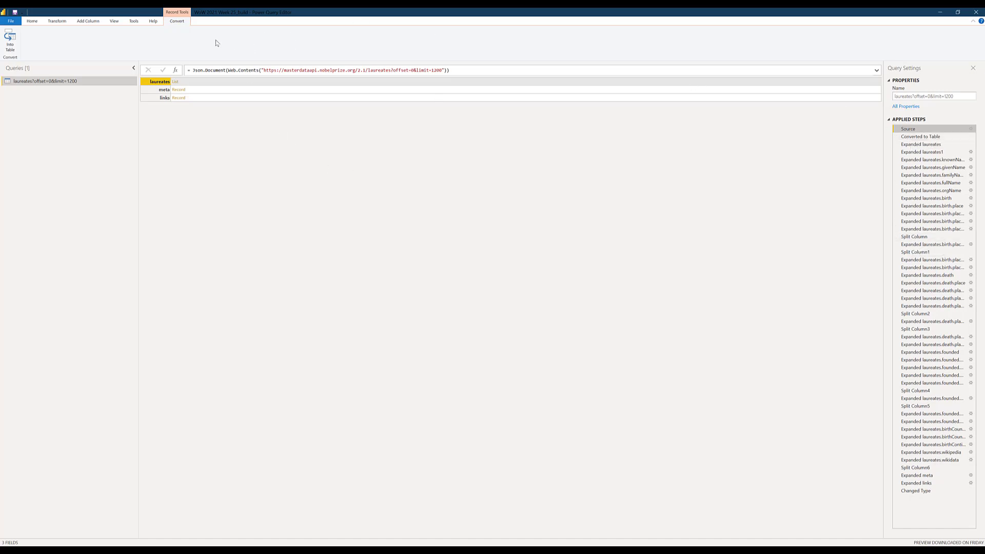
pyautogui.click(114, 21)
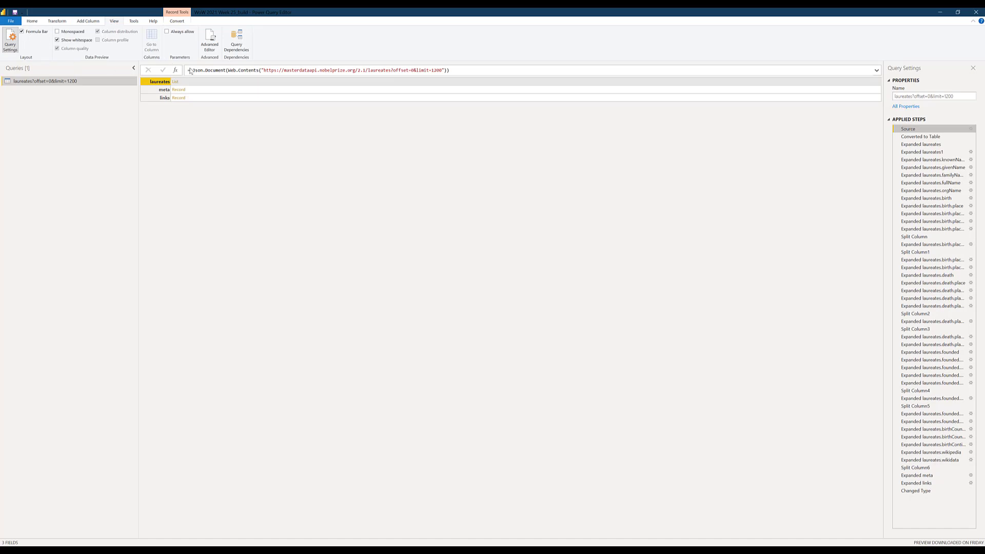
pyautogui.moveTo(191, 70); pyautogui.dragTo(470, 69)
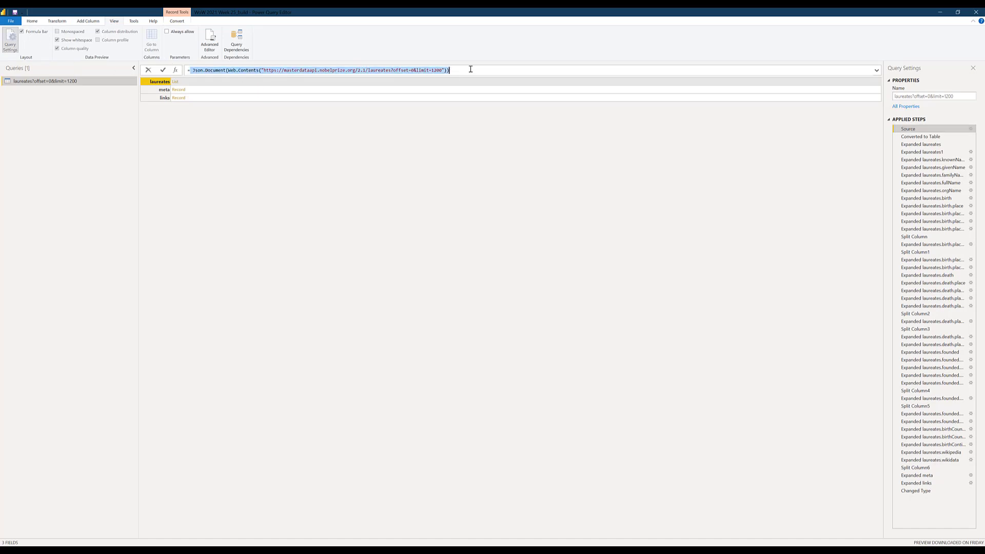
pyautogui.press('Escape')
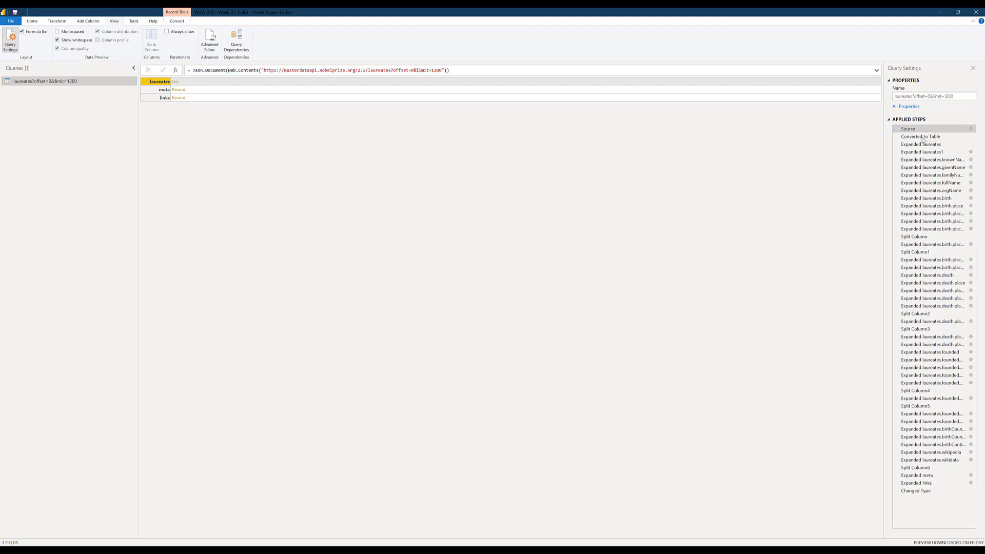
pyautogui.click(921, 491)
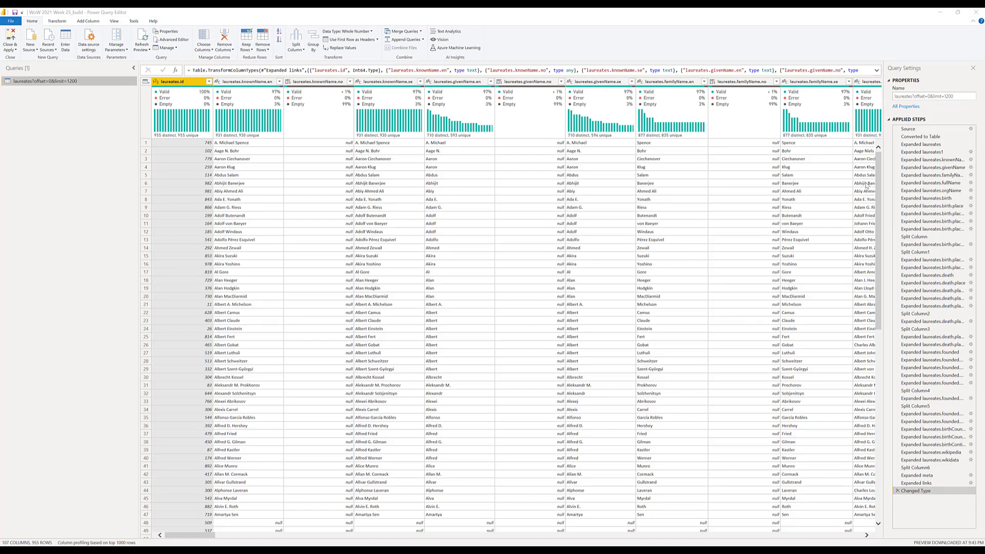
# - Delete the Converted to Table step and every step after it, keeping only Source
pyautogui.click(908, 129)
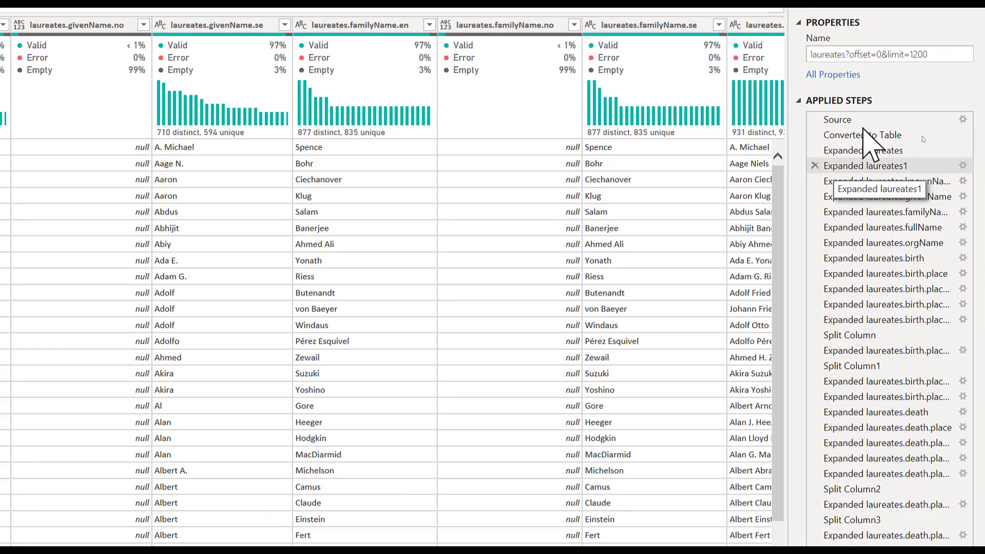
pyautogui.click(866, 149)
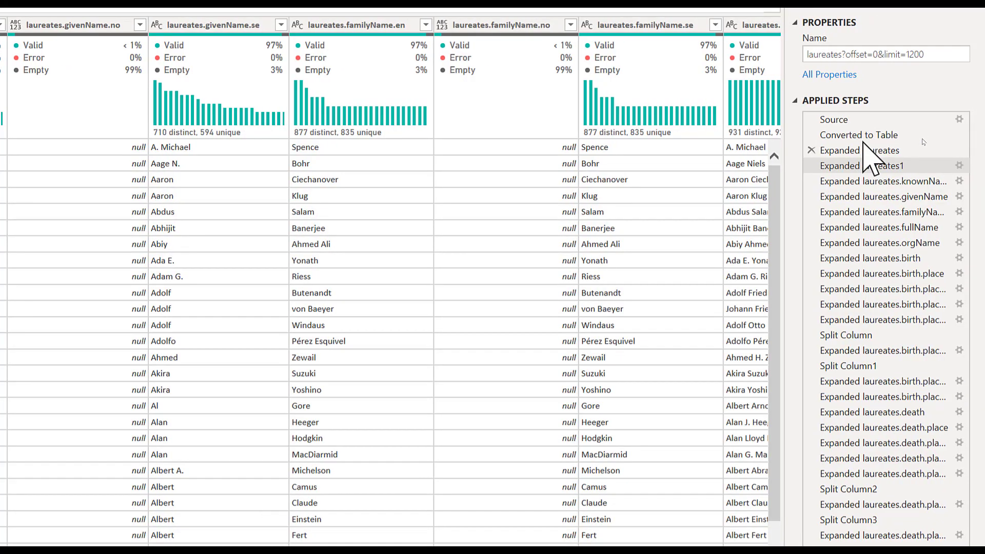
pyautogui.click(863, 135)
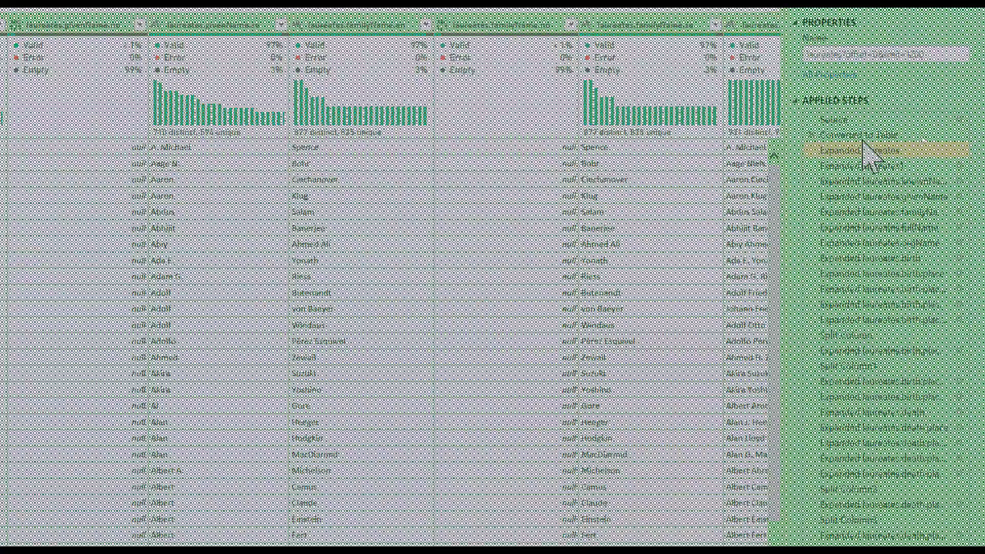
pyautogui.rightClick(863, 135)
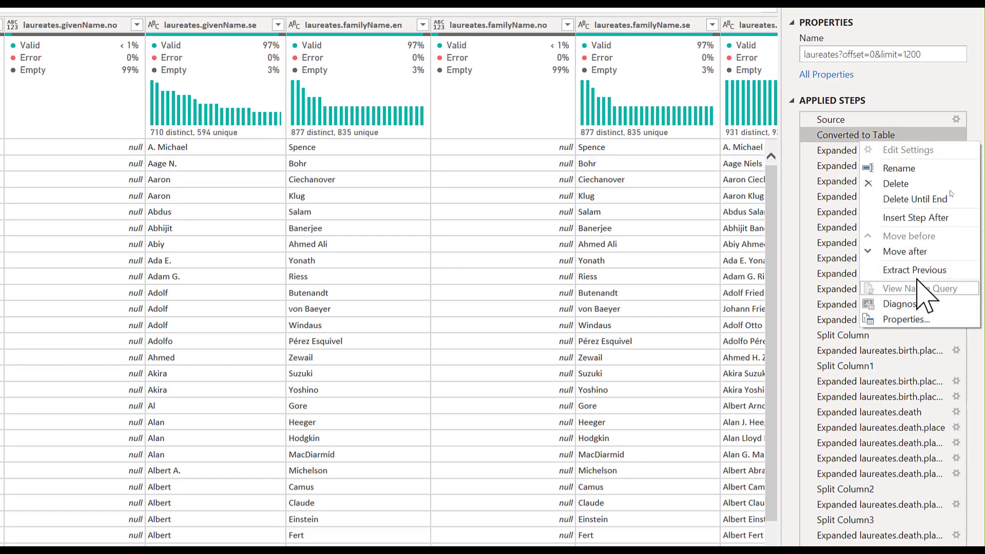
pyautogui.click(911, 202)
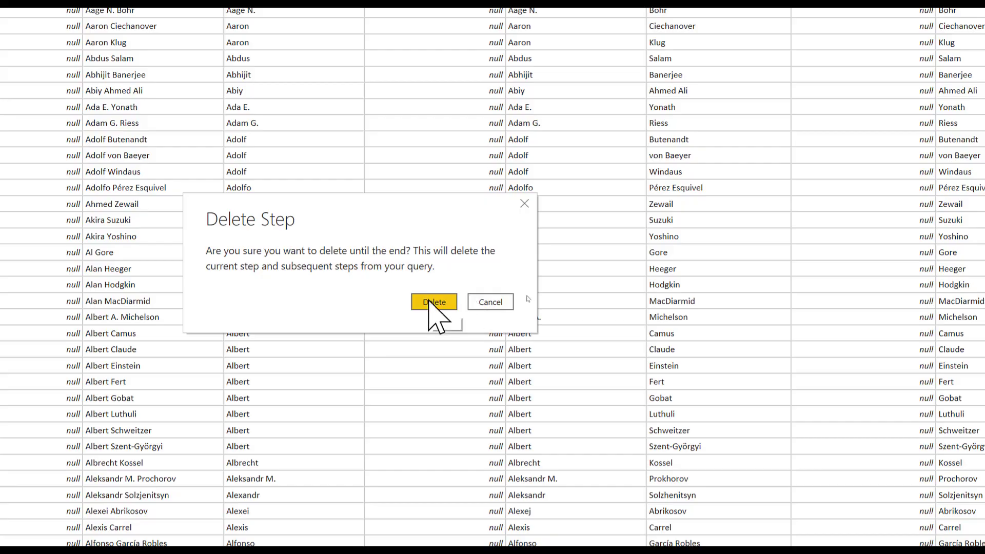
pyautogui.click(434, 303)
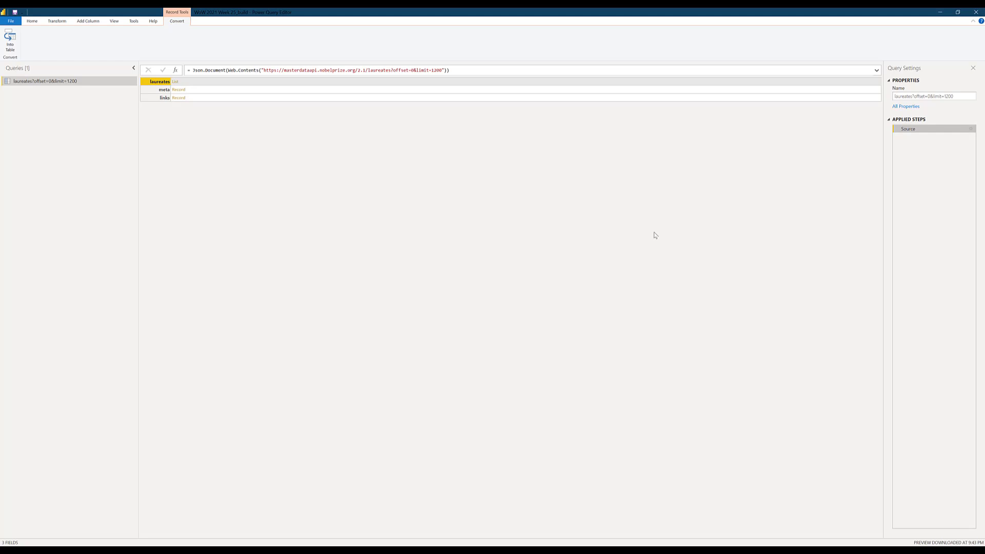
# - Convert the source record into a table, and turn its laureates list into a table with no delimiter and extra columns shown as errors
pyautogui.click(10, 41)
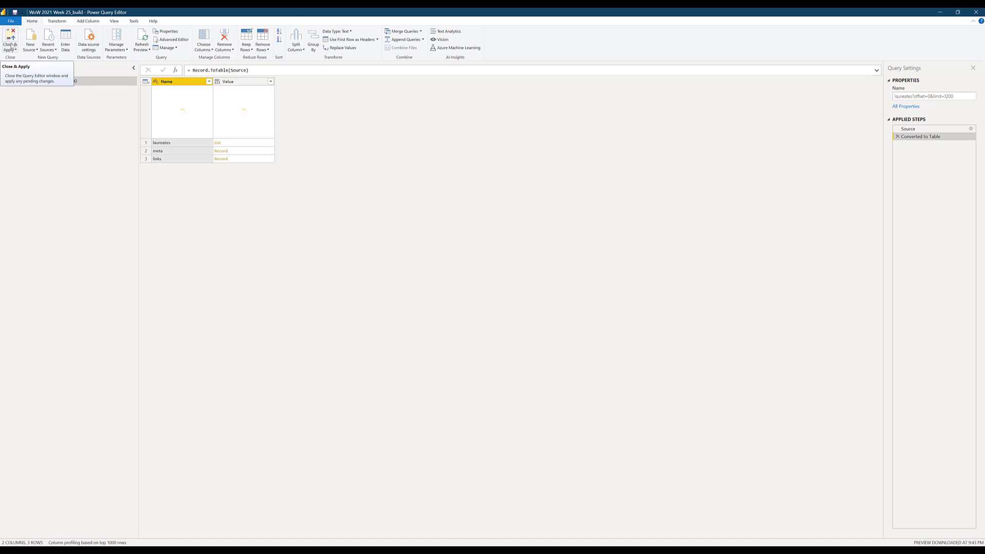
pyautogui.click(218, 145)
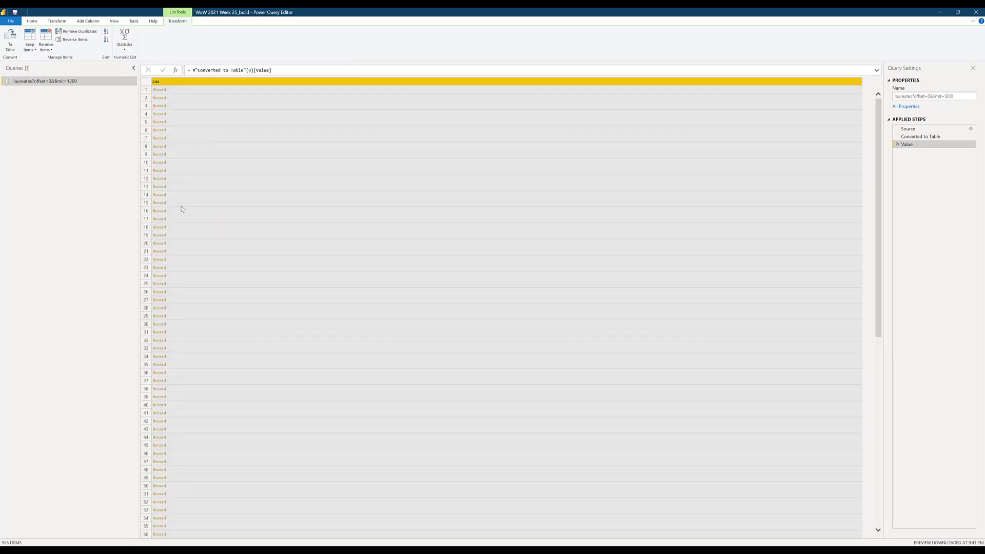
pyautogui.click(10, 40)
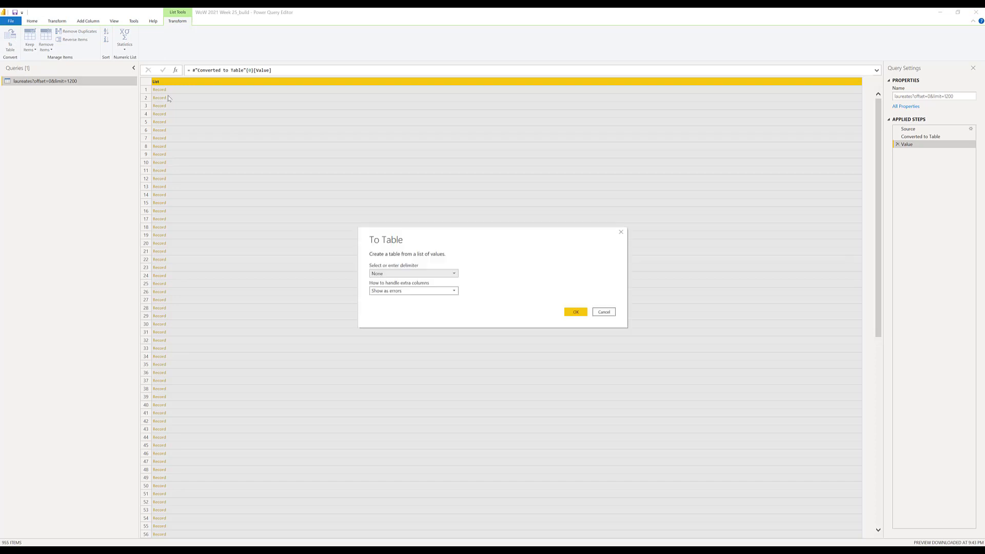
pyautogui.click(580, 312)
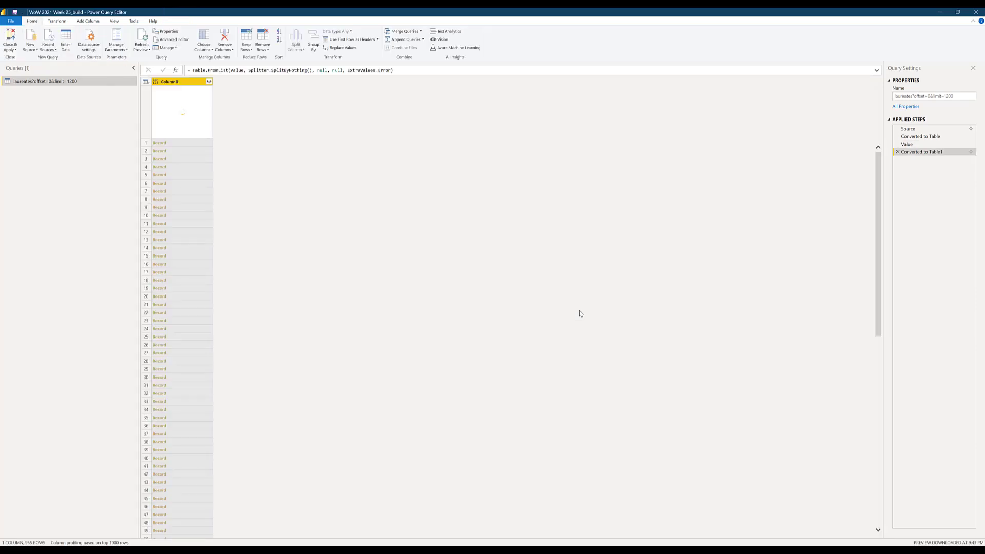
# - Expand Column1 without the original column name as prefix, keeping only knownName, fileName, gender, birth, nobelPrizes and death
pyautogui.click(209, 82)
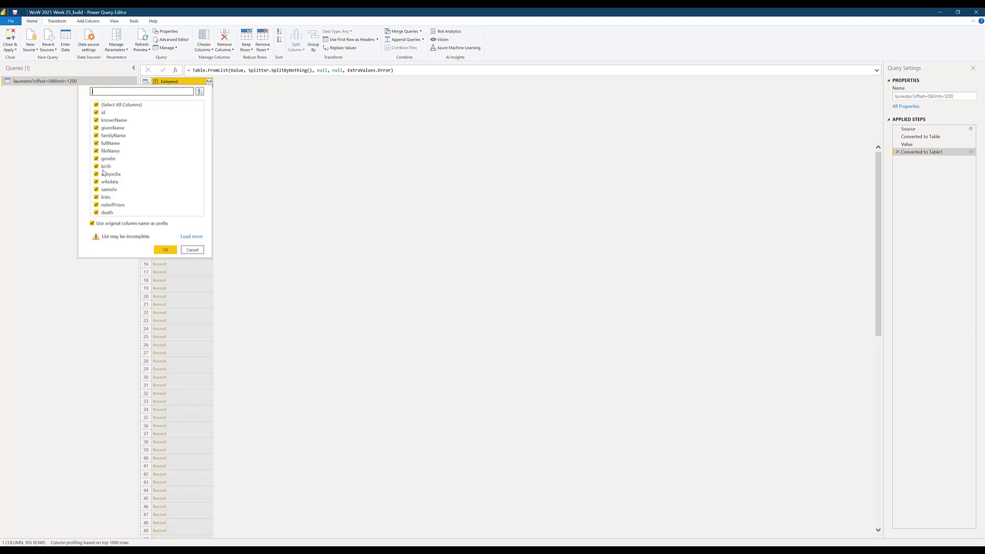
pyautogui.click(92, 224)
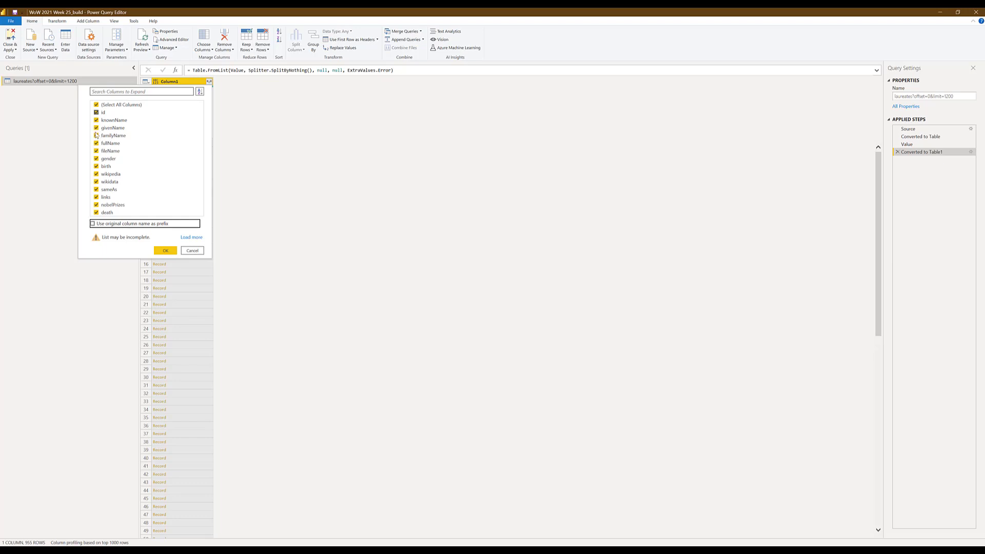
pyautogui.hotkey('shift', 'Tab')
pyautogui.press('space')
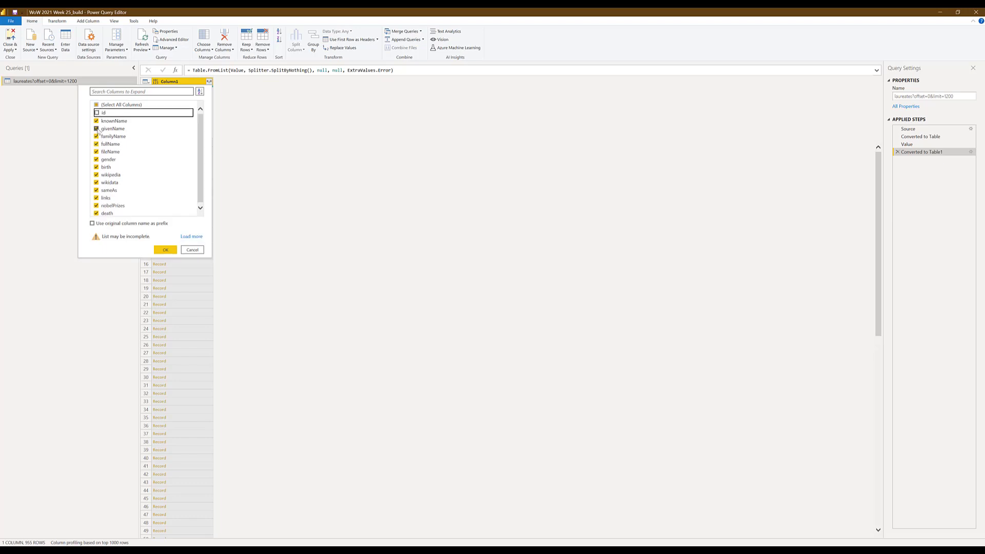
pyautogui.click(96, 128)
pyautogui.click(96, 136)
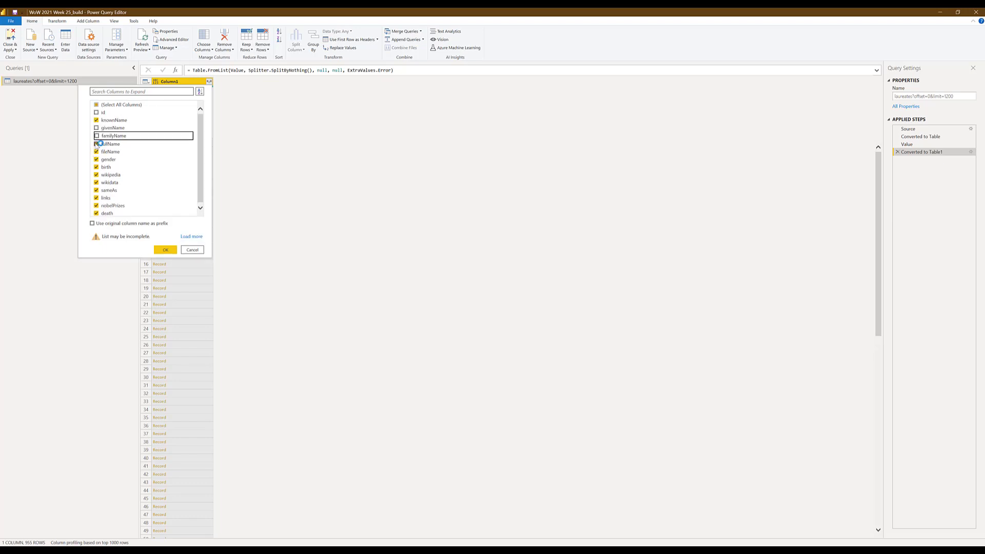
pyautogui.click(96, 144)
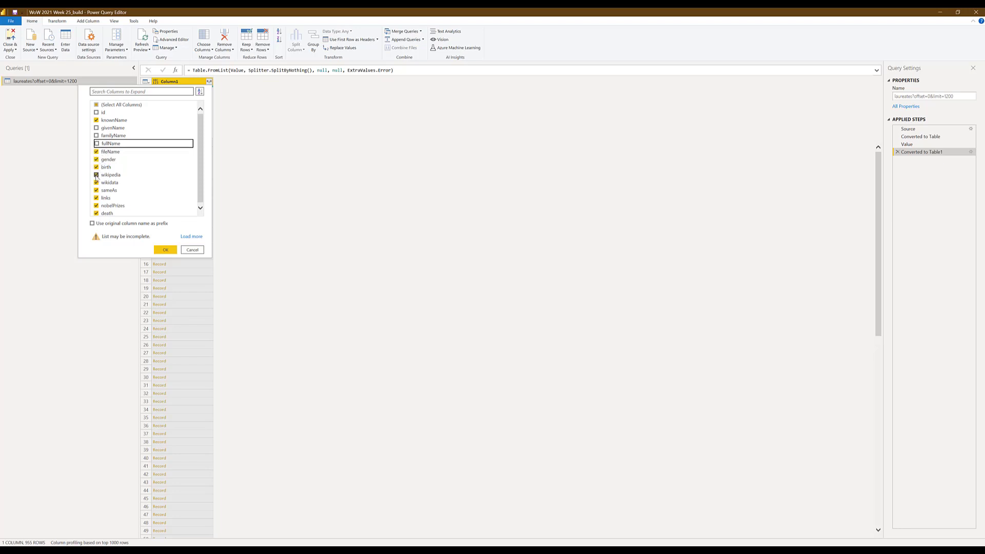
pyautogui.click(95, 174)
pyautogui.click(96, 182)
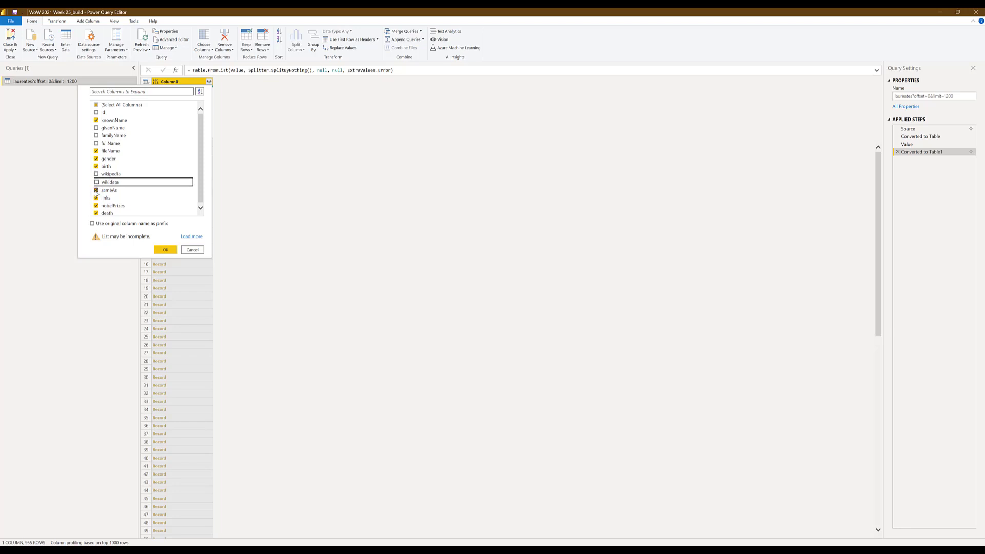
pyautogui.click(96, 190)
pyautogui.click(96, 198)
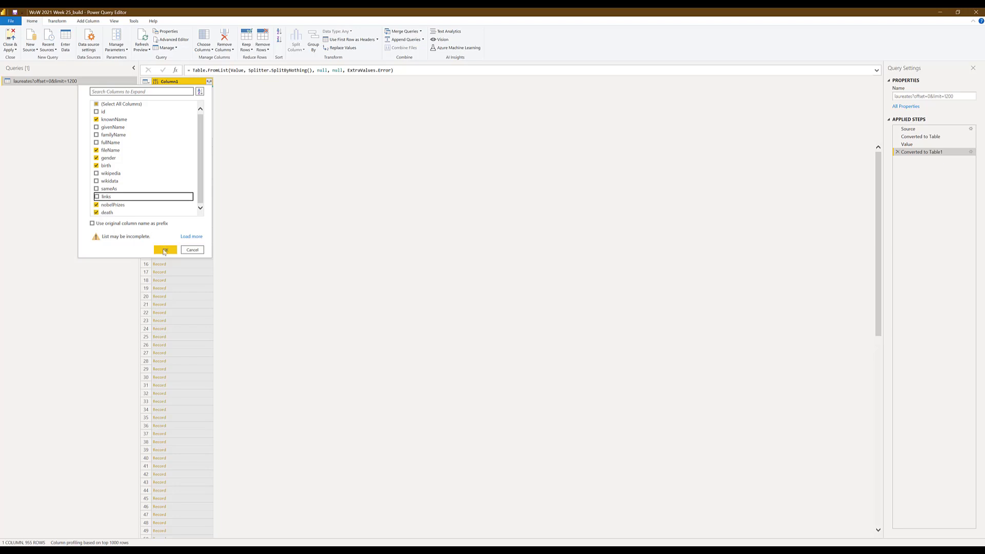
pyautogui.click(188, 234)
pyautogui.press('Return')
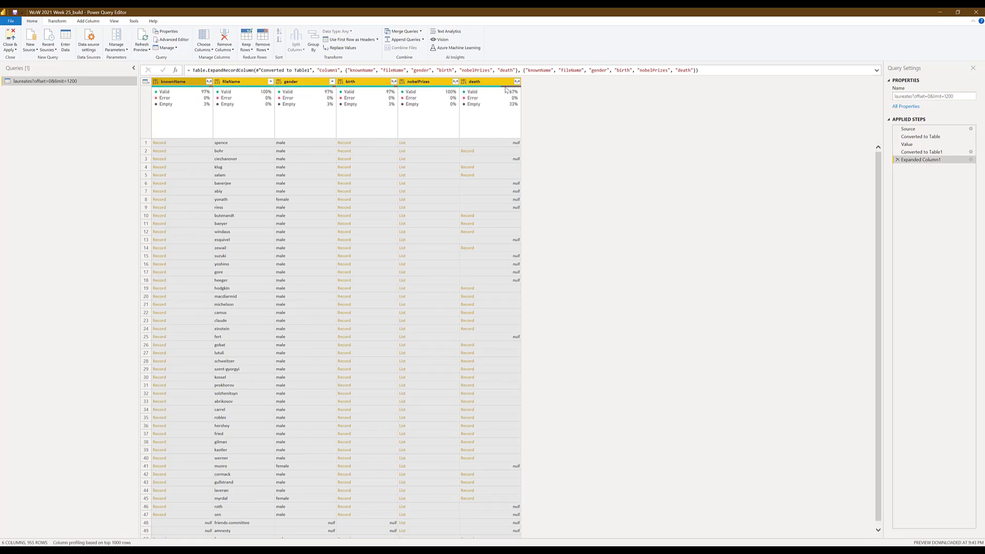
# - Expand the knownName column, keeping only its en field
pyautogui.moveTo(195, 100)
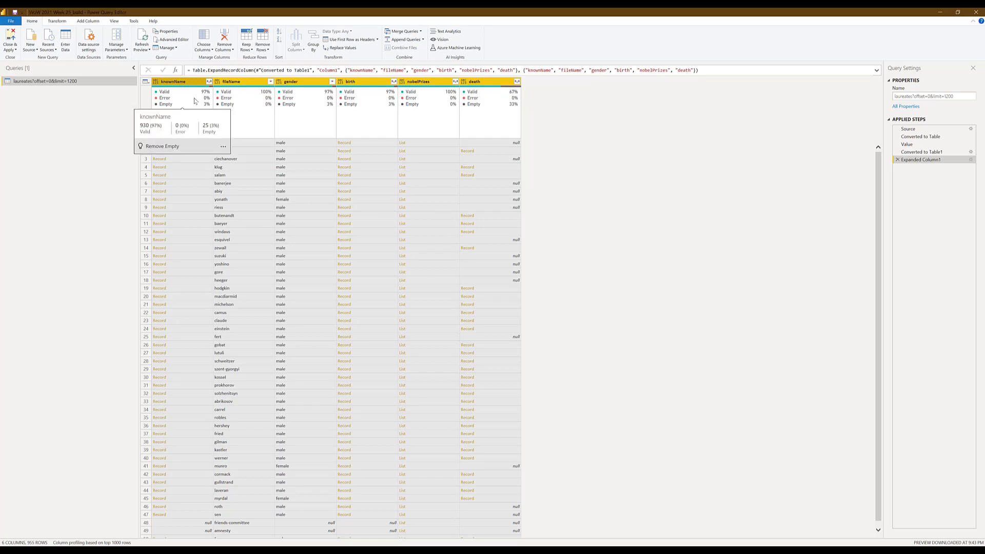
pyautogui.click(200, 146)
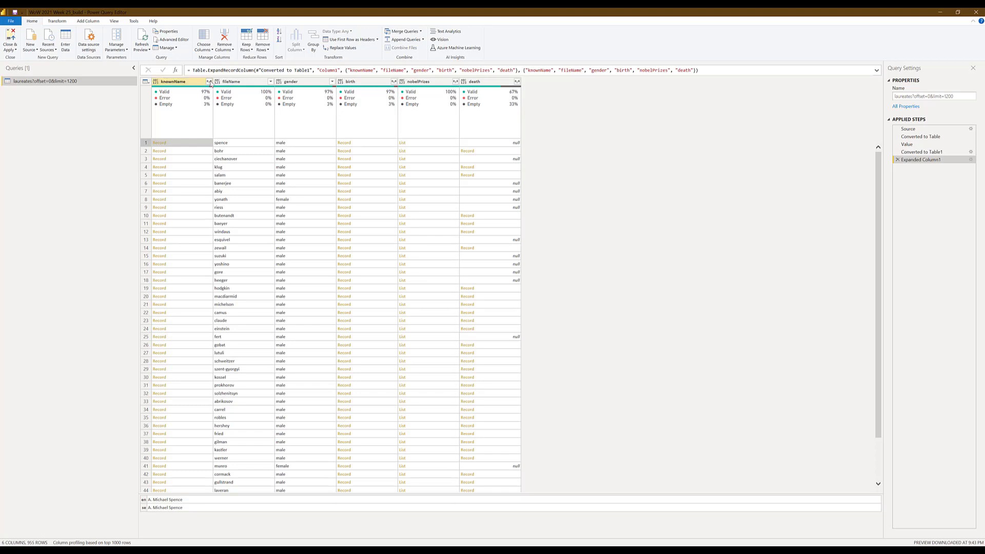
pyautogui.click(209, 84)
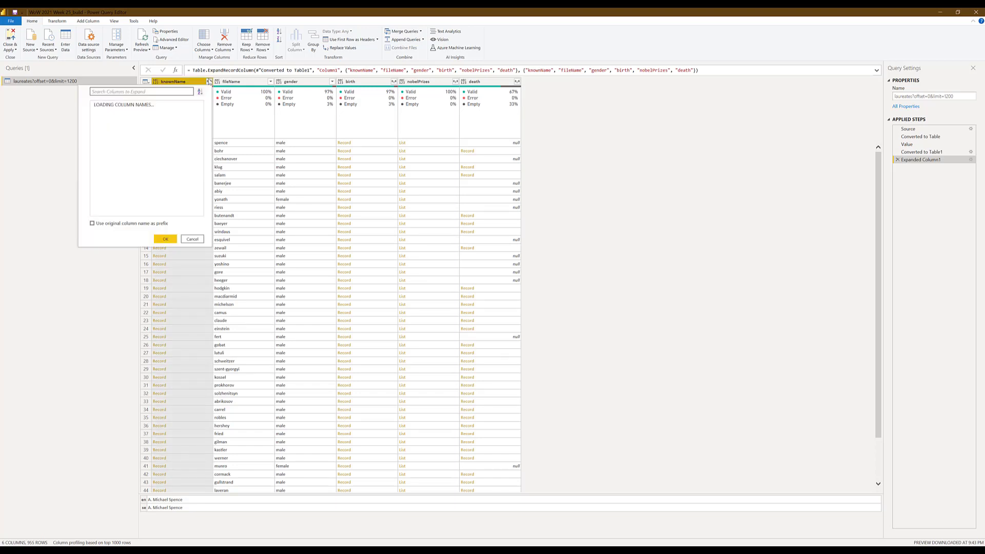
pyautogui.click(97, 121)
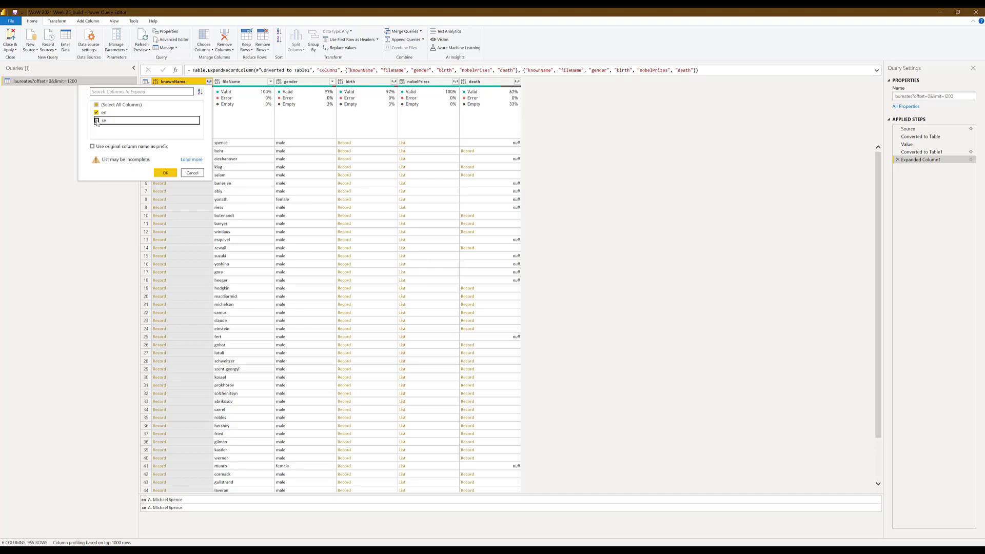
pyautogui.click(166, 173)
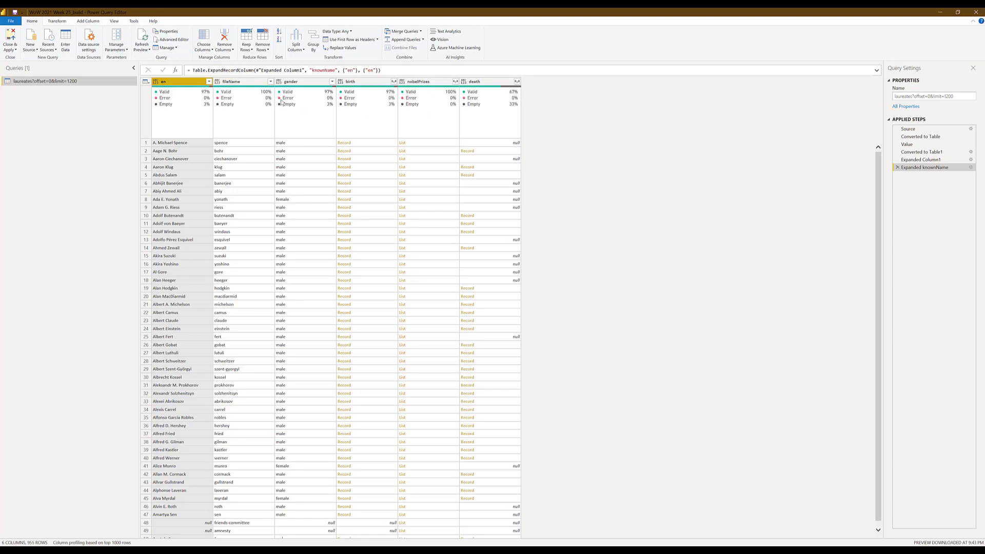
# - Rename the expanded en column to Name within the step's formula, and check the fileName entry of a row whose name is null
pyautogui.moveTo(281, 102)
pyautogui.click(369, 70)
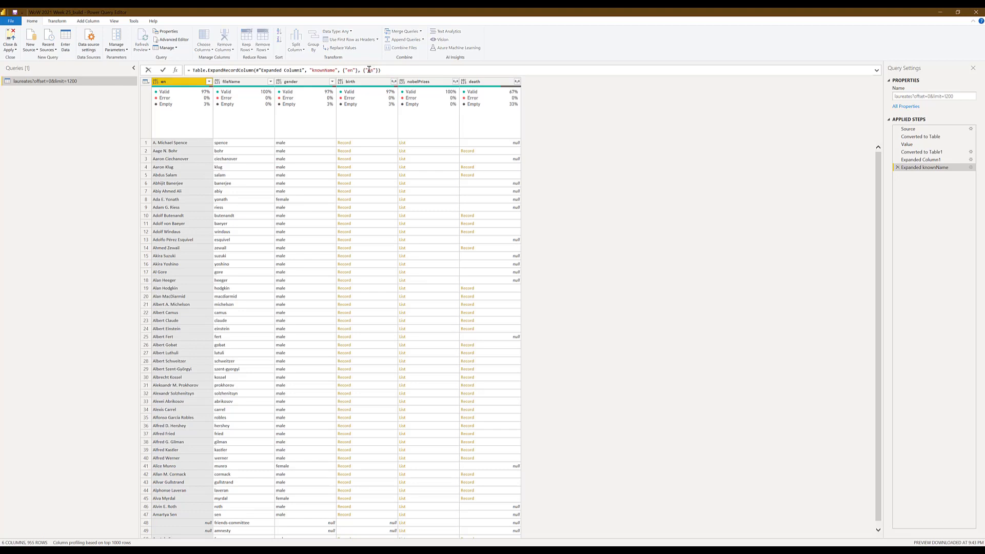
pyautogui.doubleClick(369, 70)
pyautogui.write('Name')
pyautogui.press('Return')
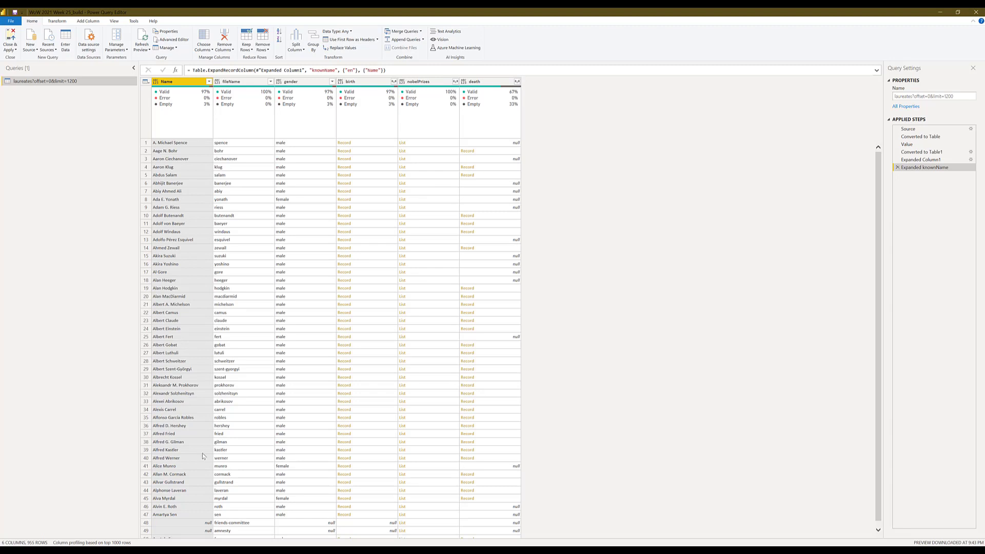
pyautogui.scroll(-1, 202, 524)
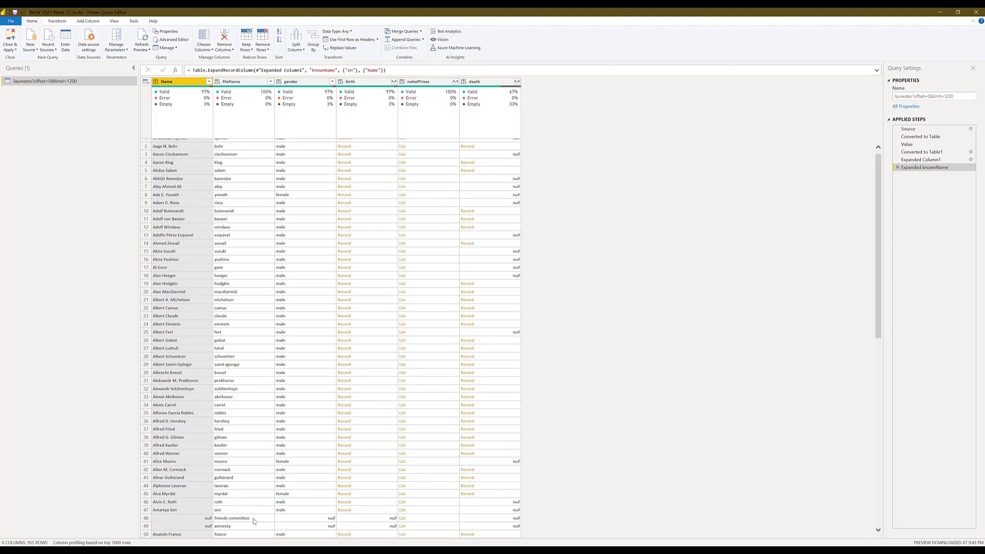
pyautogui.click(253, 521)
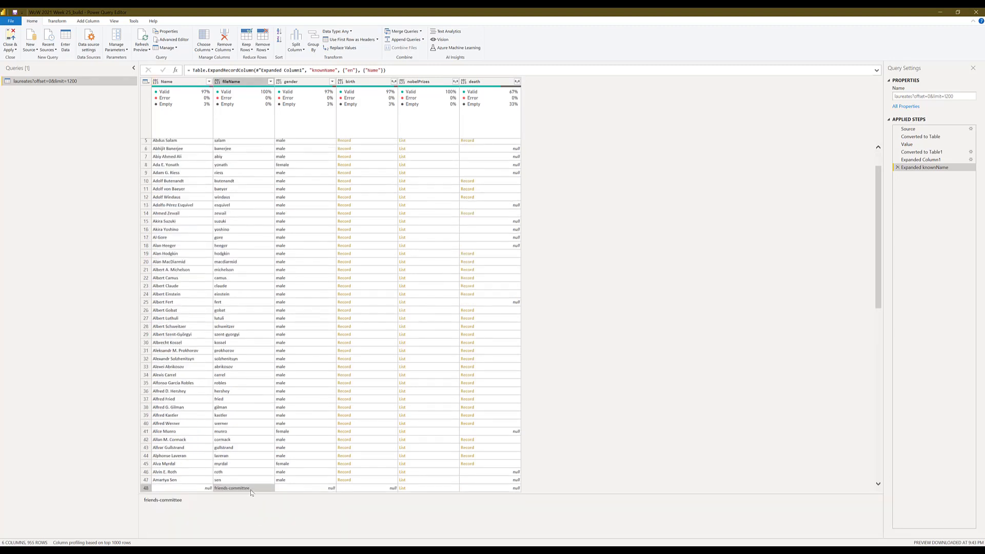
pyautogui.click(235, 85)
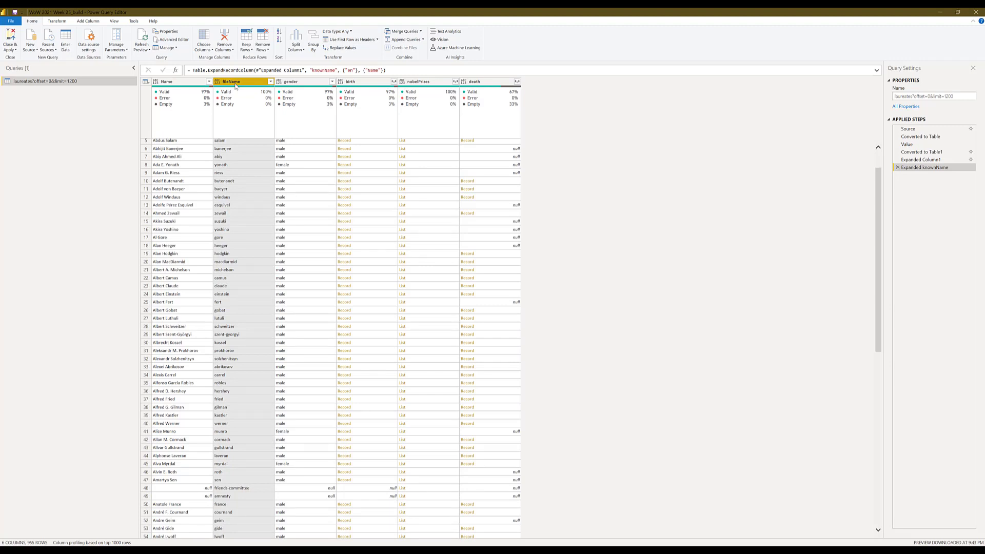
# - Expand the birth column to its date field only, and rename the result to BirthDate in the step's formula
pyautogui.click(393, 82)
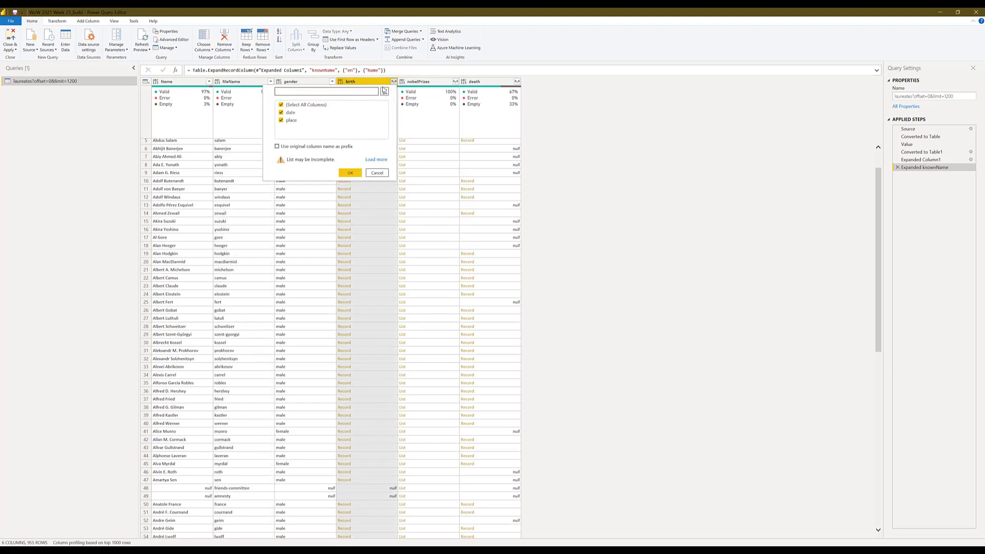
pyautogui.click(281, 120)
pyautogui.click(350, 173)
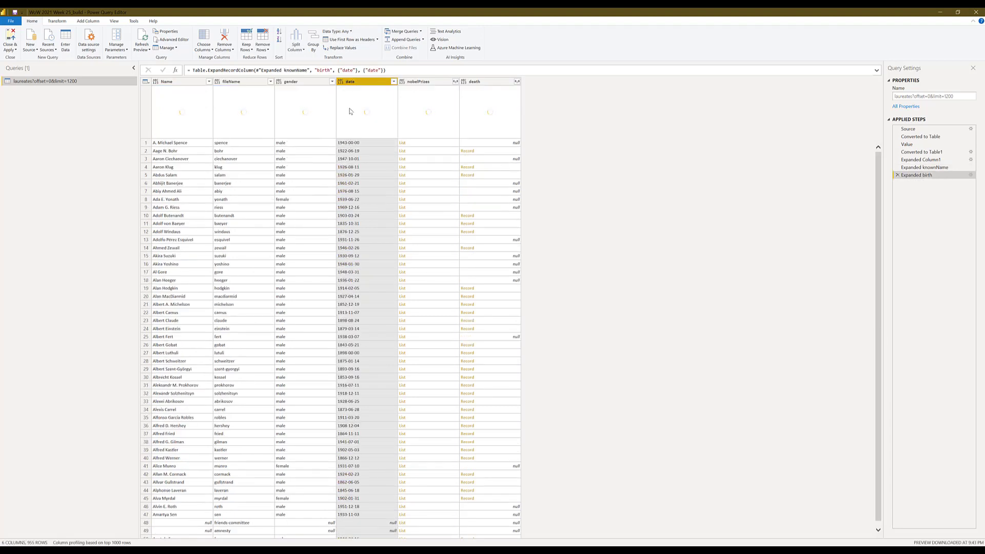
pyautogui.doubleClick(371, 70)
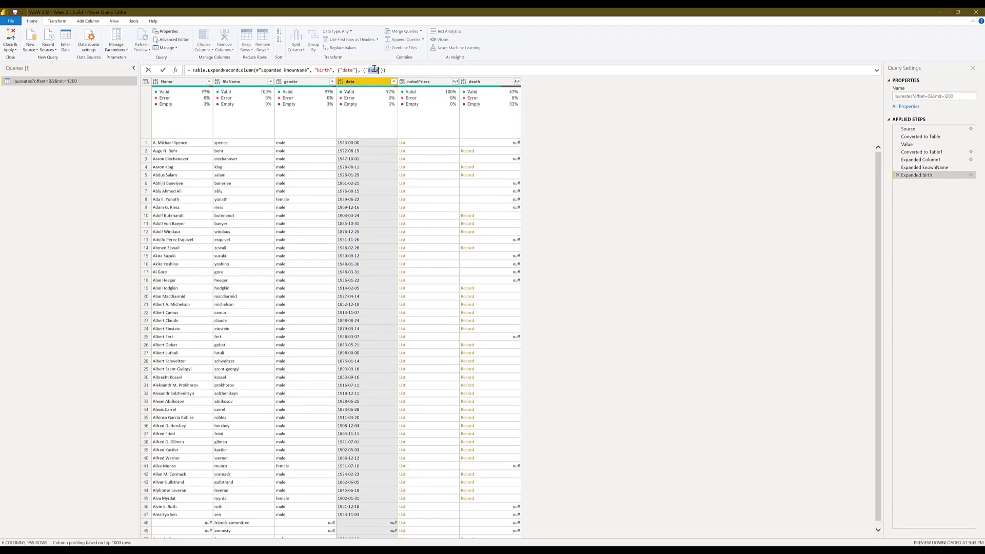
pyautogui.write('BirthDate')
pyautogui.press('Return')
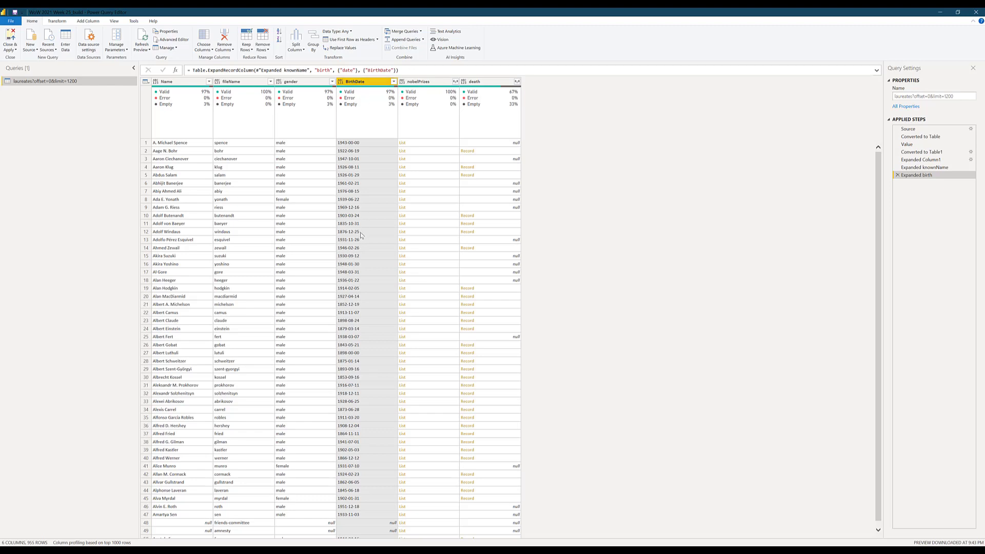
# - Expand the nobelPrizes lists to new rows, and expand the resulting records to only awardYear, category, dateAwarded and motivation
pyautogui.click(455, 82)
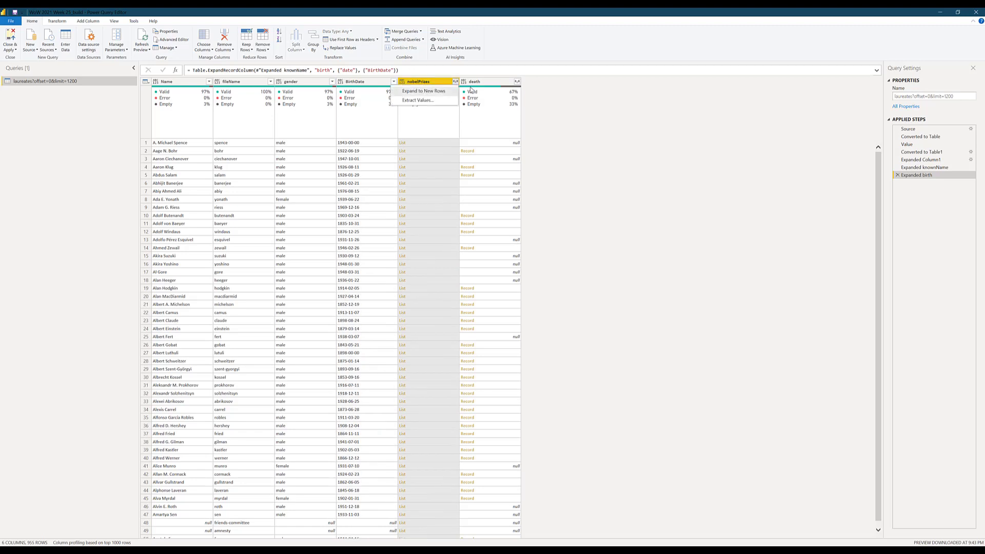
pyautogui.click(422, 92)
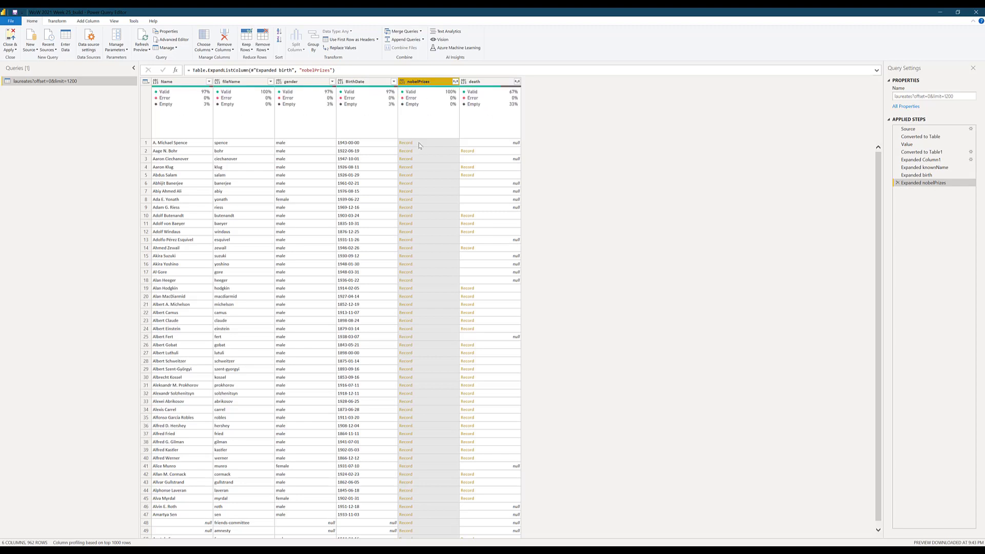
pyautogui.click(455, 82)
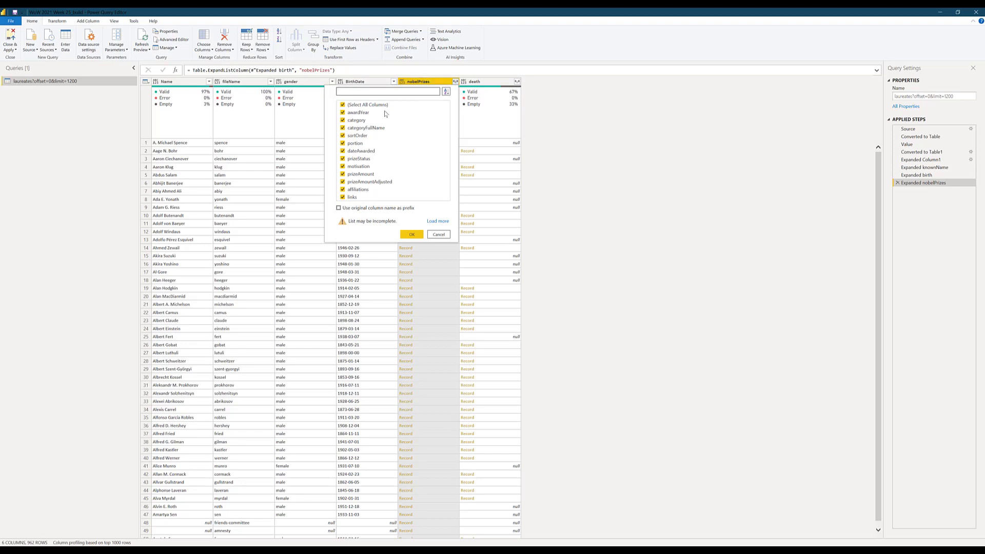
pyautogui.click(343, 105)
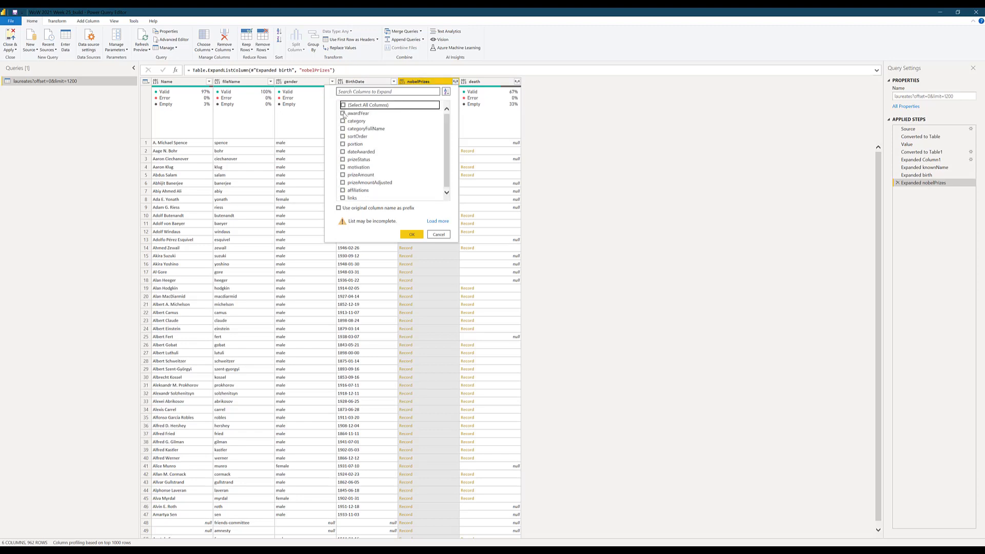
pyautogui.click(342, 114)
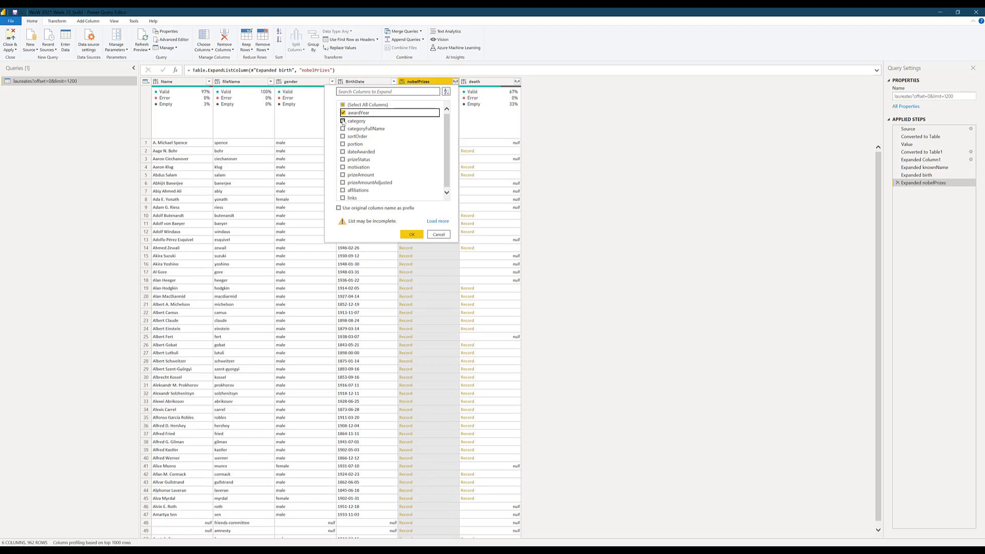
pyautogui.click(342, 121)
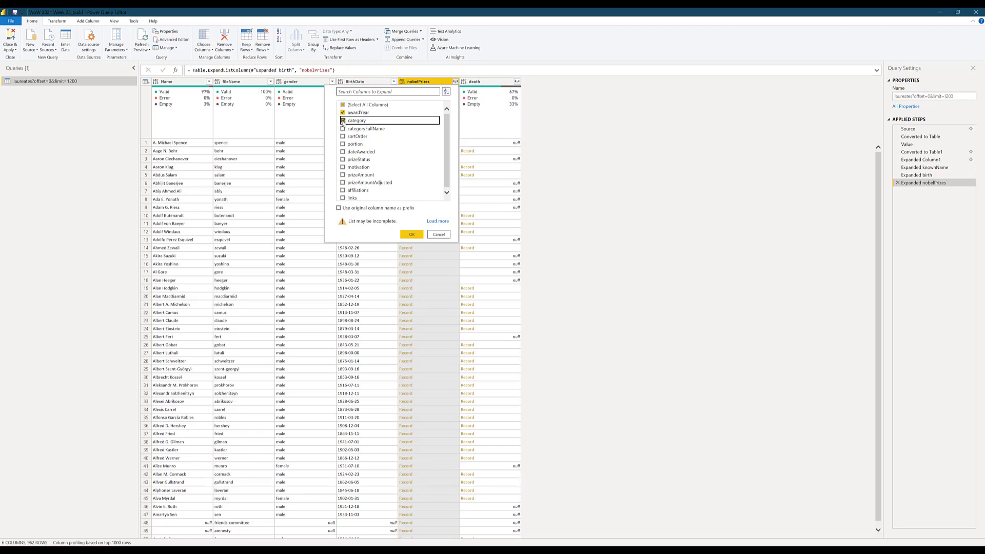
pyautogui.click(343, 152)
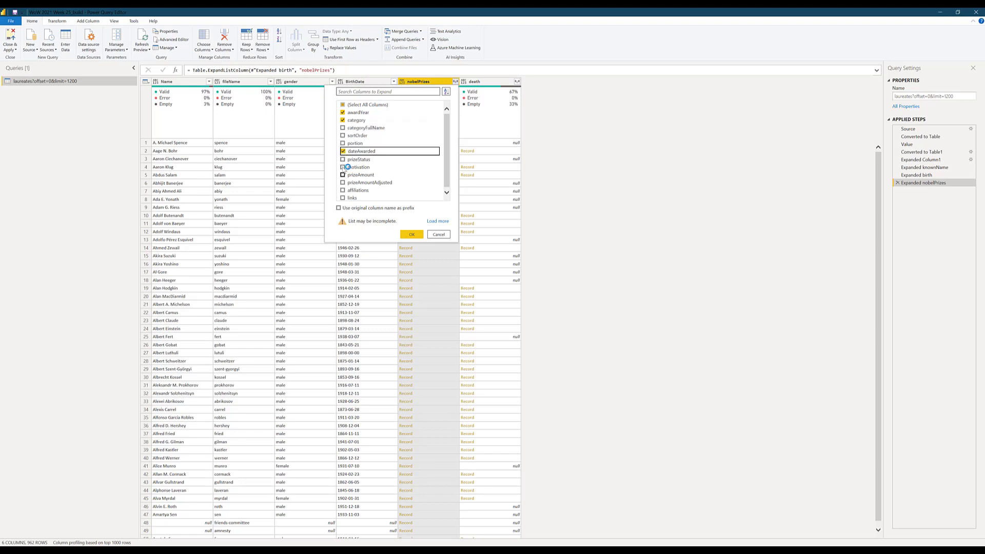
pyautogui.click(343, 167)
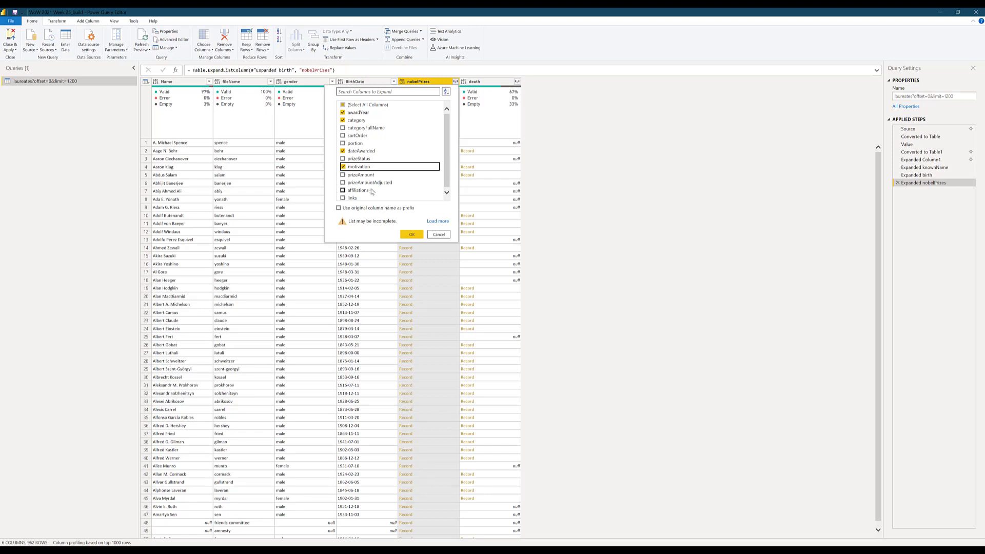
pyautogui.click(411, 235)
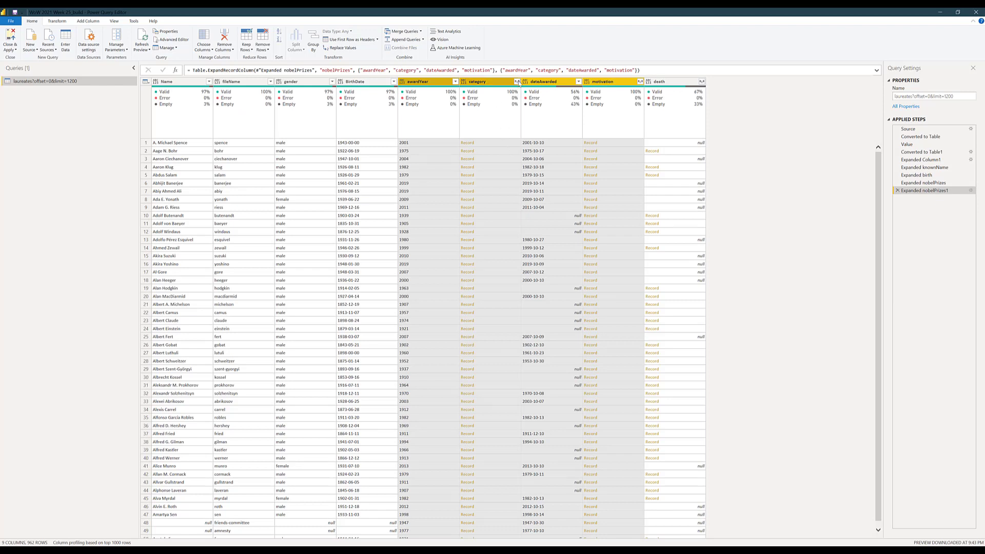
# - Expand the category column, keeping only en and leaving out no and se
pyautogui.click(515, 81)
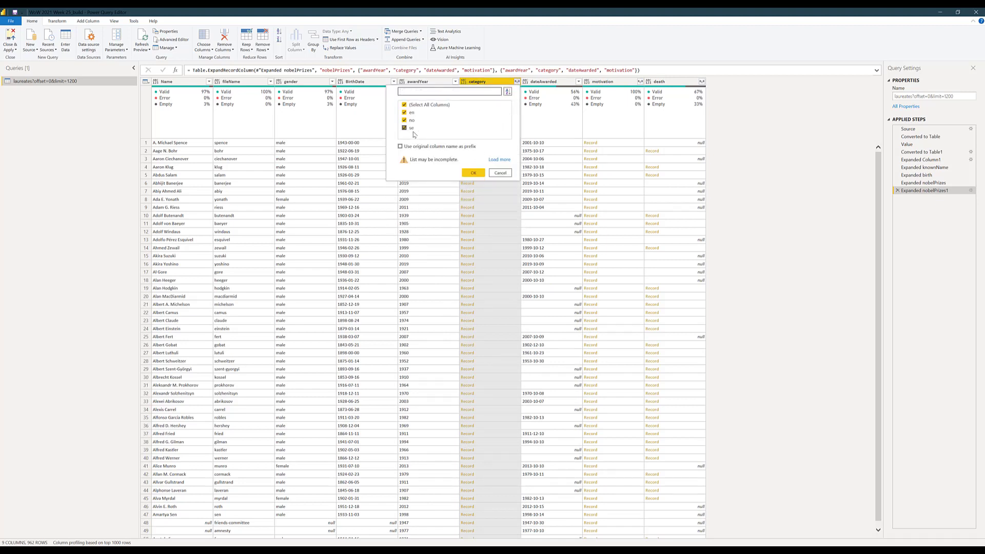
pyautogui.click(405, 128)
pyautogui.click(411, 120)
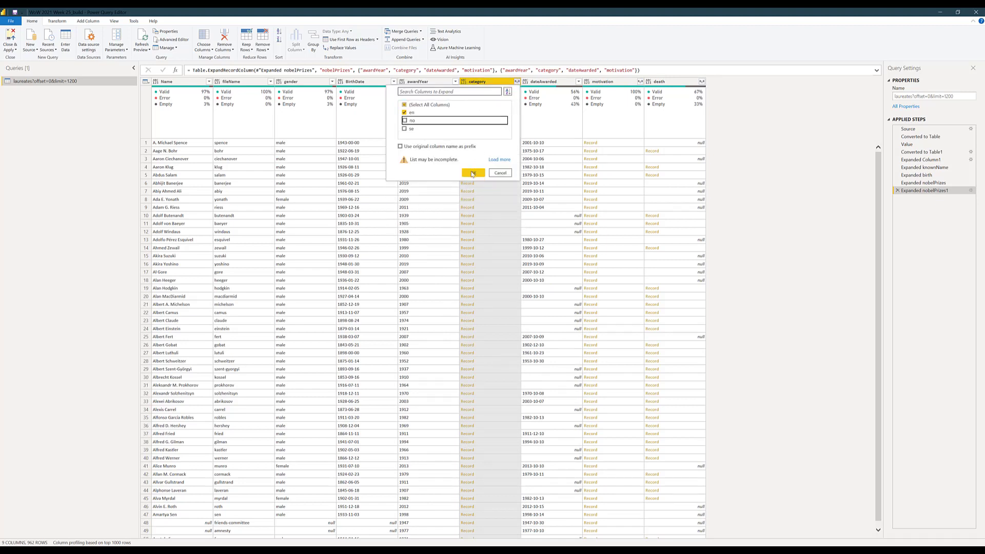
pyautogui.click(473, 173)
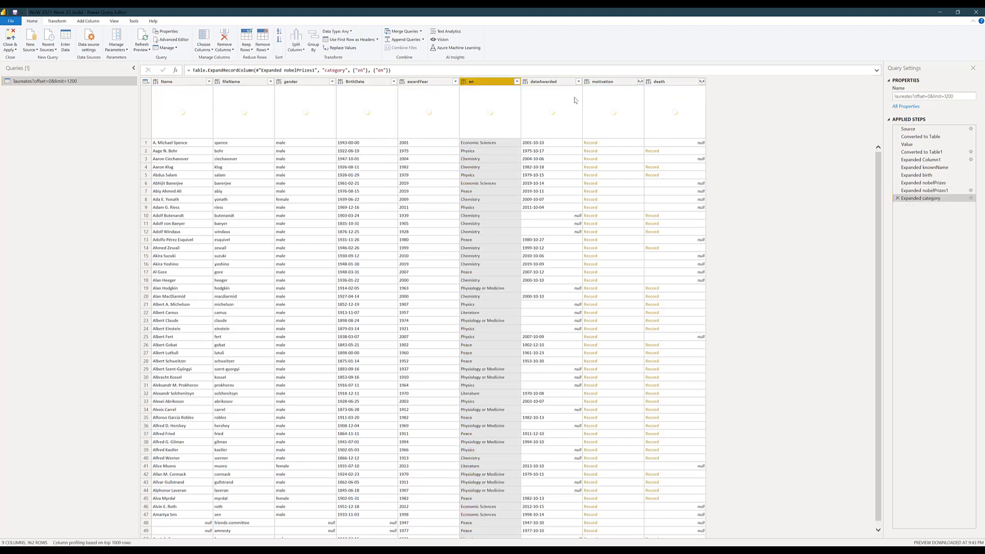
# - Expand the motivation column to its en field only, and the death column to its date field only
pyautogui.click(639, 81)
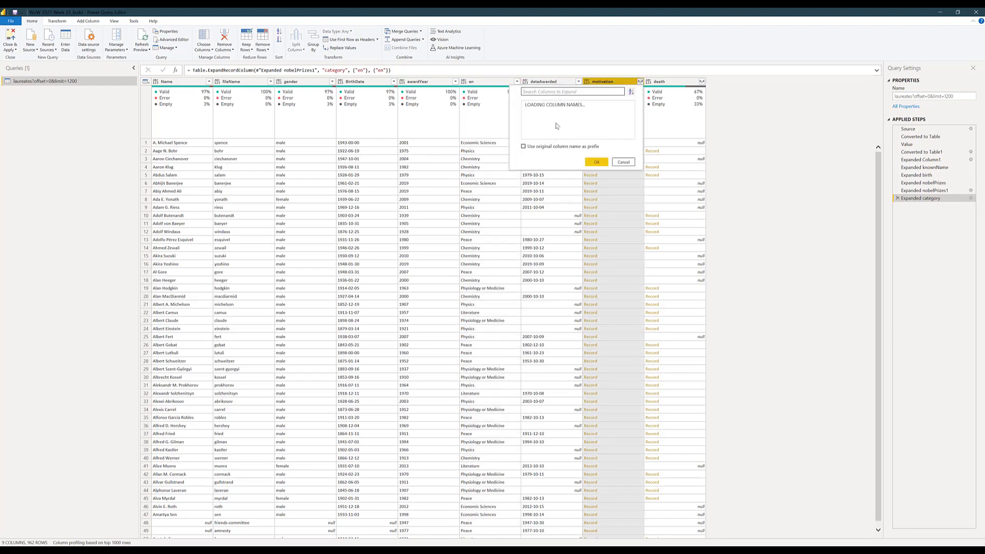
pyautogui.click(529, 120)
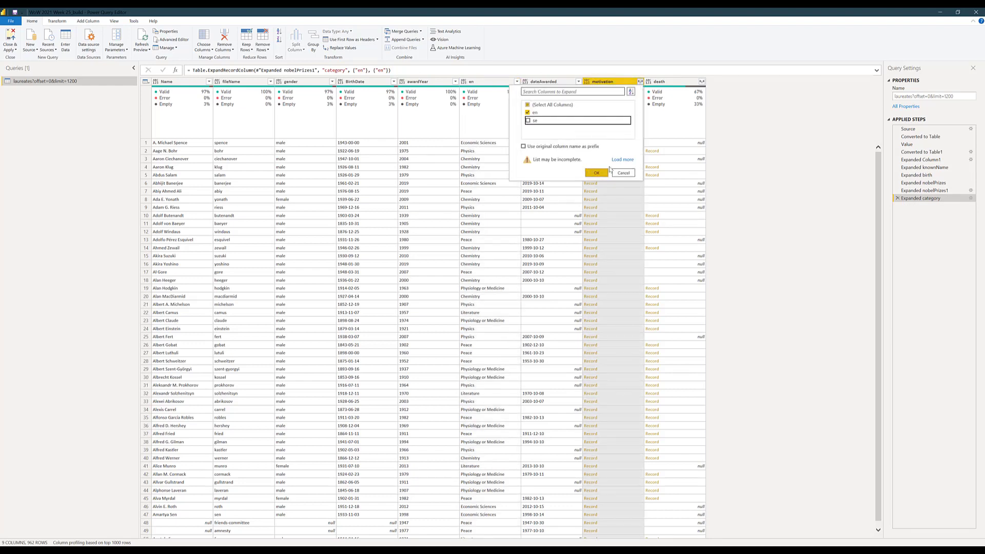
pyautogui.press('Return')
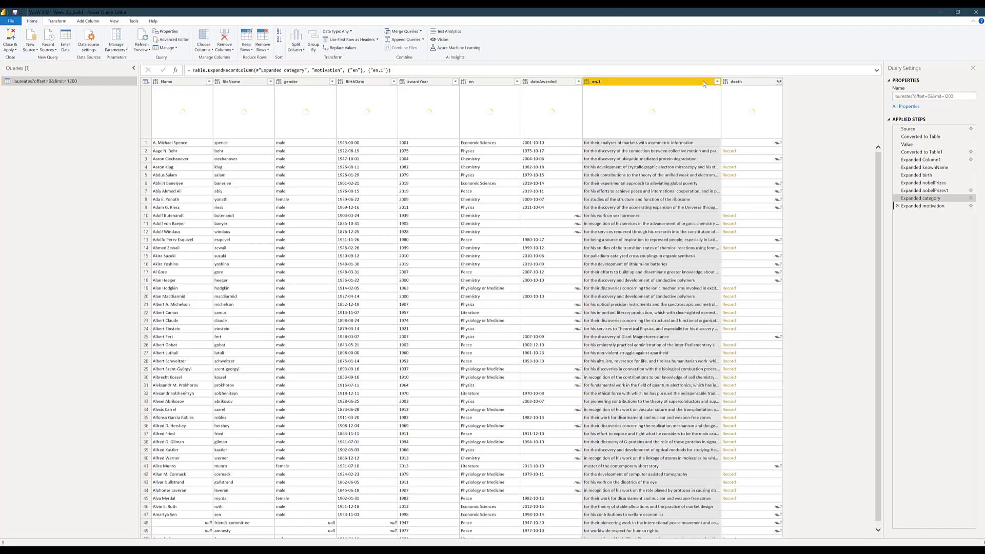
pyautogui.click(779, 81)
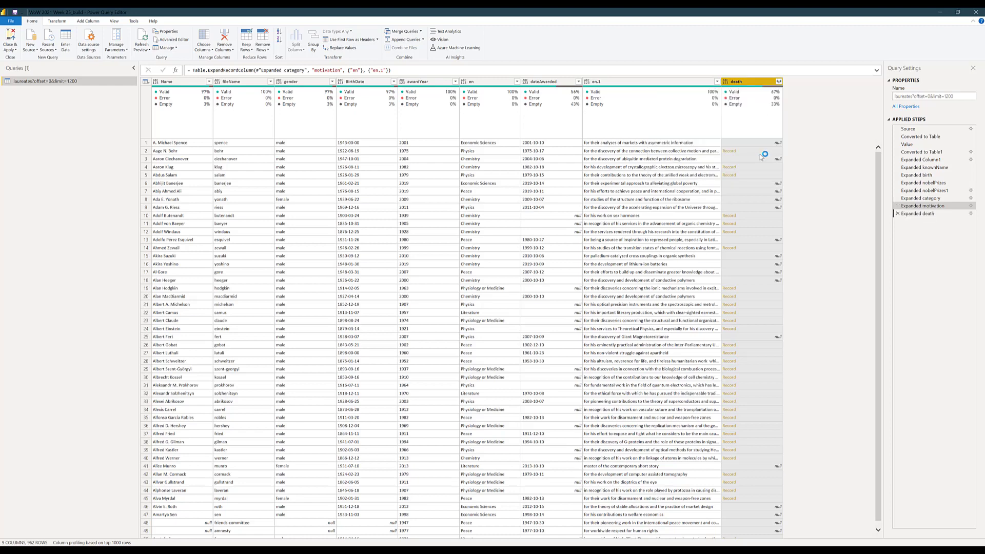
pyautogui.click(741, 172)
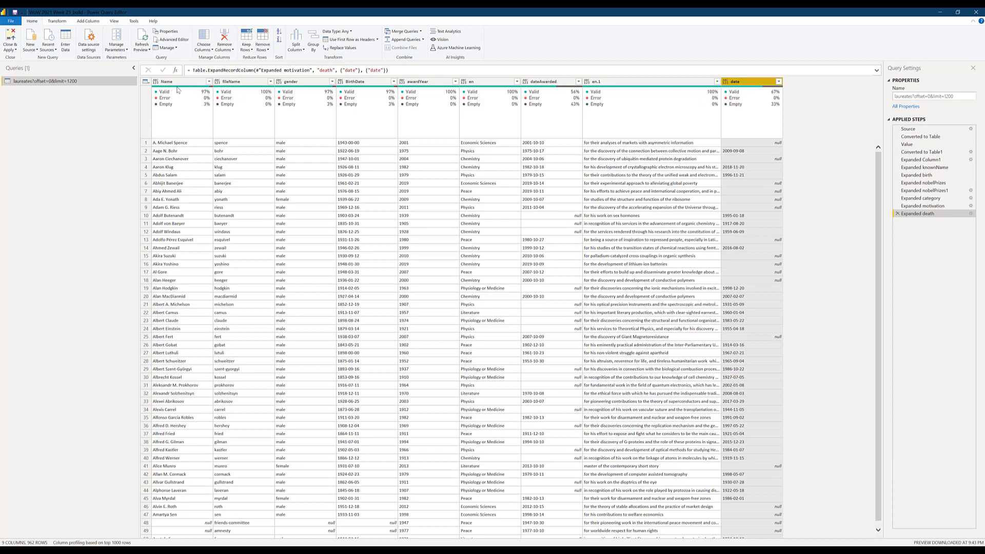
# - Capitalize each word in the fileName column
pyautogui.moveTo(240, 85); pyautogui.dragTo(191, 85)
pyautogui.click(192, 85)
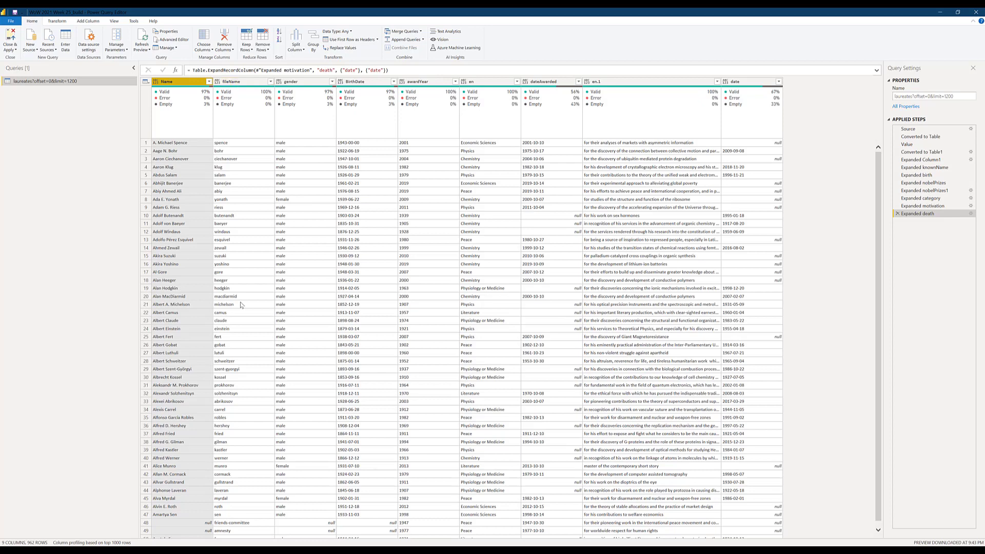
pyautogui.scroll(-2, 242, 306)
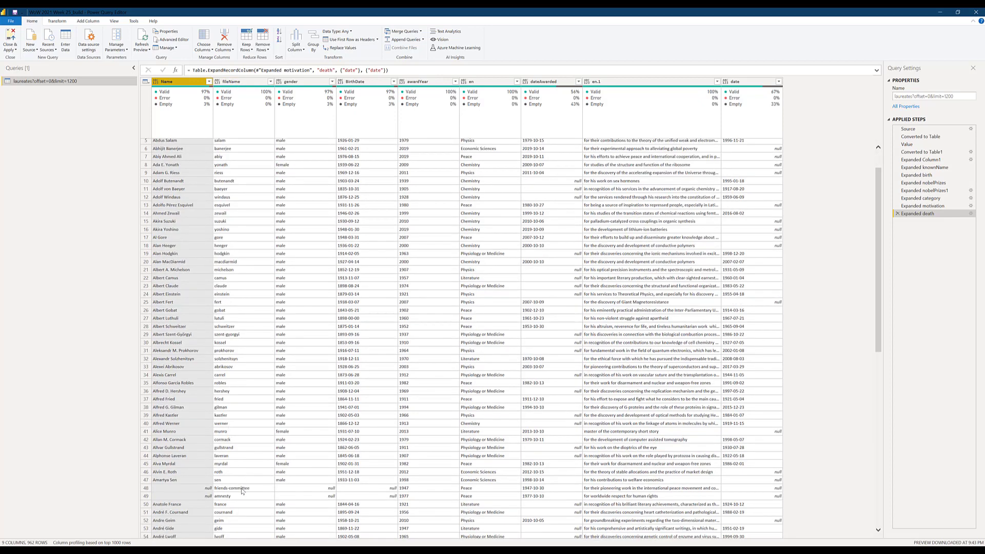
pyautogui.click(250, 86)
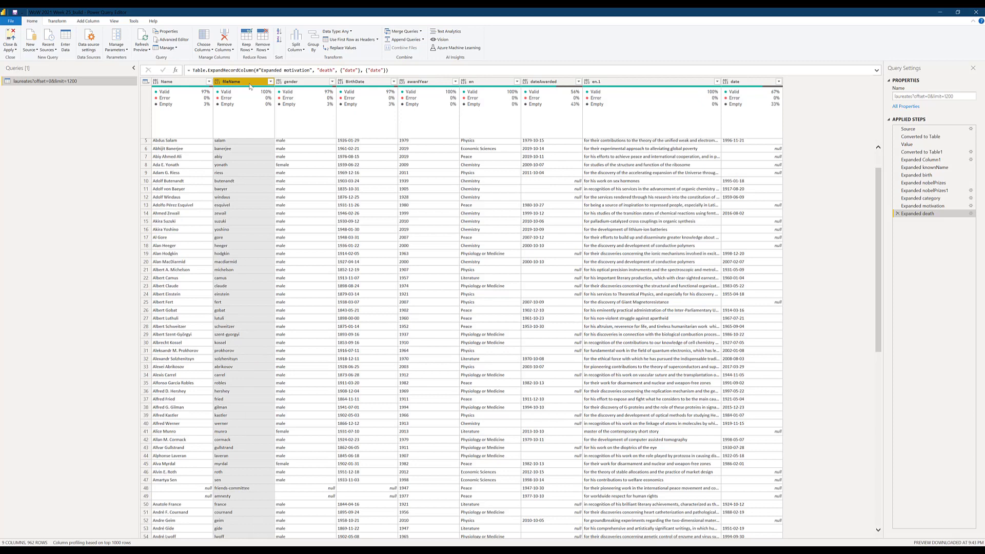
pyautogui.click(57, 21)
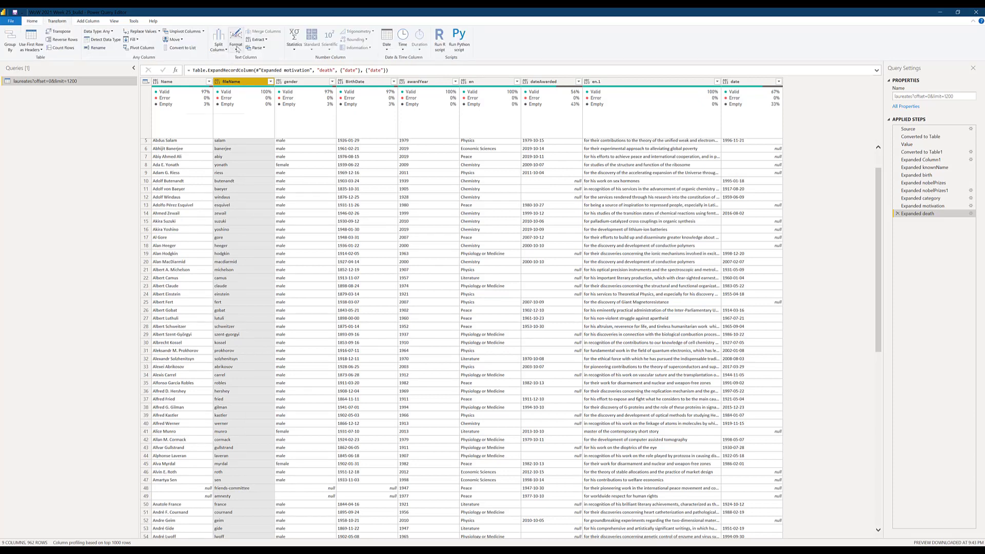
pyautogui.click(235, 45)
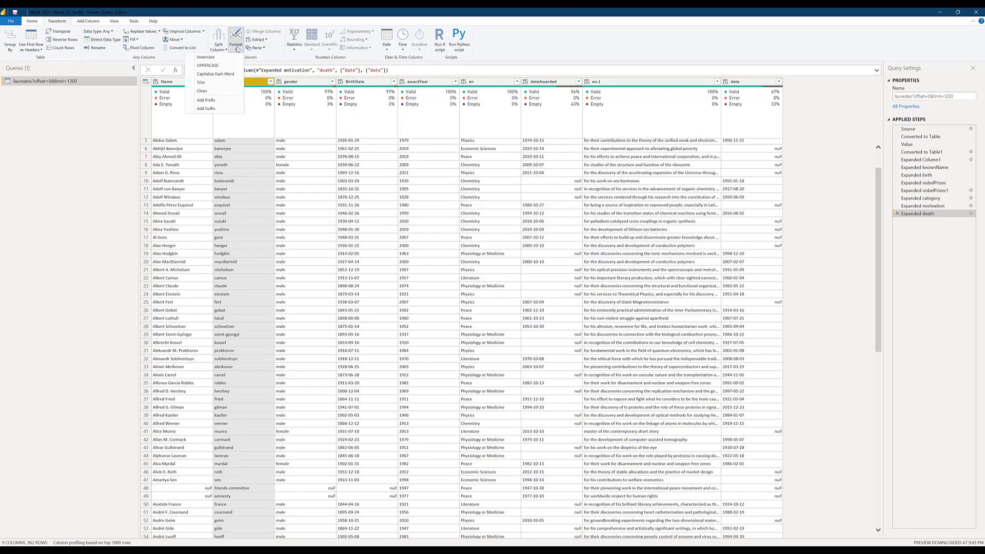
pyautogui.click(221, 73)
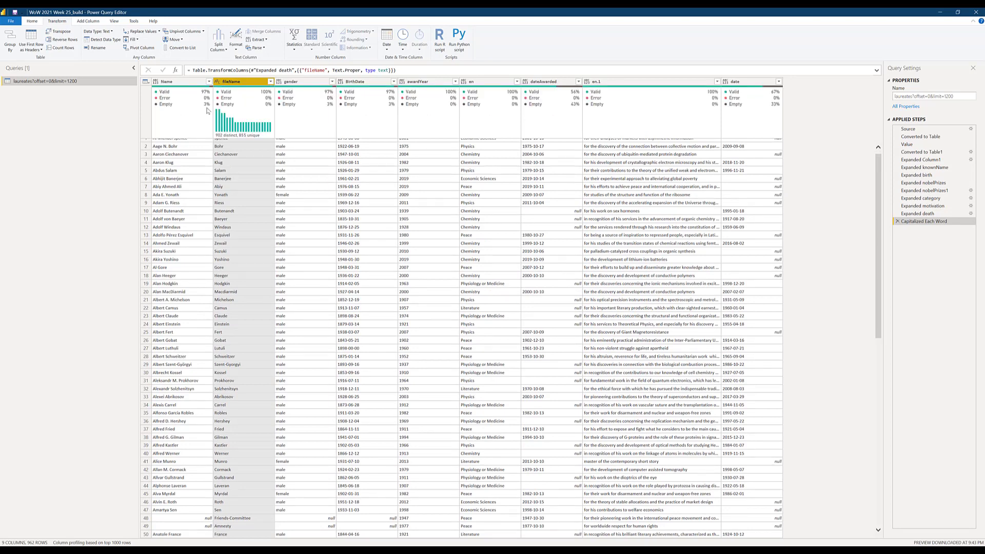
# - Start a conditional column named Full Name with the condition that Name equals null
pyautogui.click(88, 21)
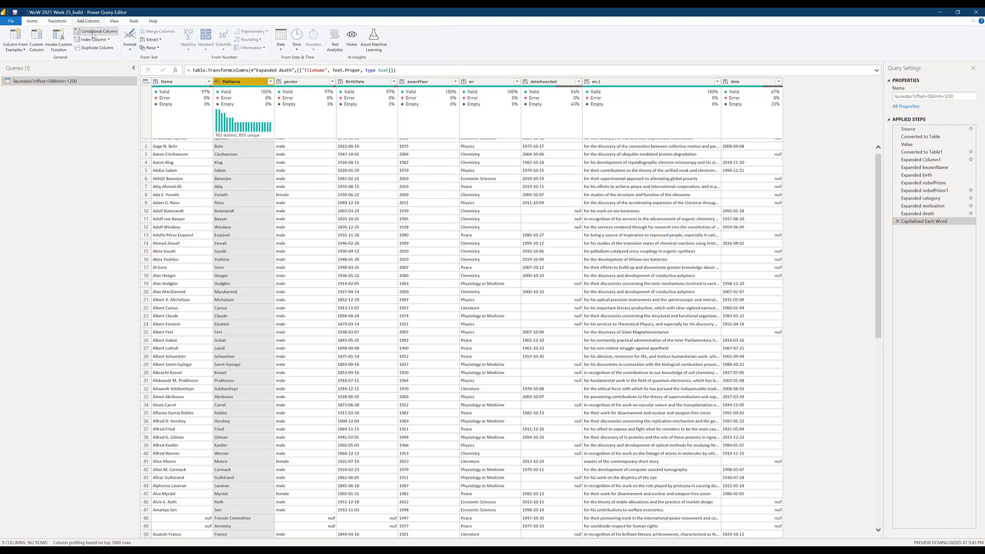
pyautogui.click(93, 34)
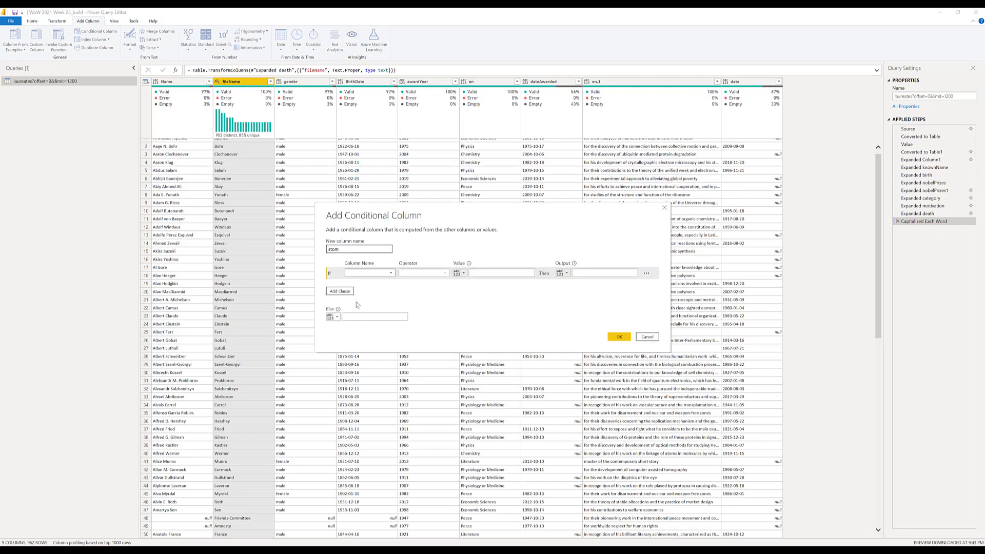
pyautogui.press('Delete')
pyautogui.press('Delete')
pyautogui.press('Delete')
pyautogui.press('Delete')
pyautogui.write('Full Name')
pyautogui.click(385, 274)
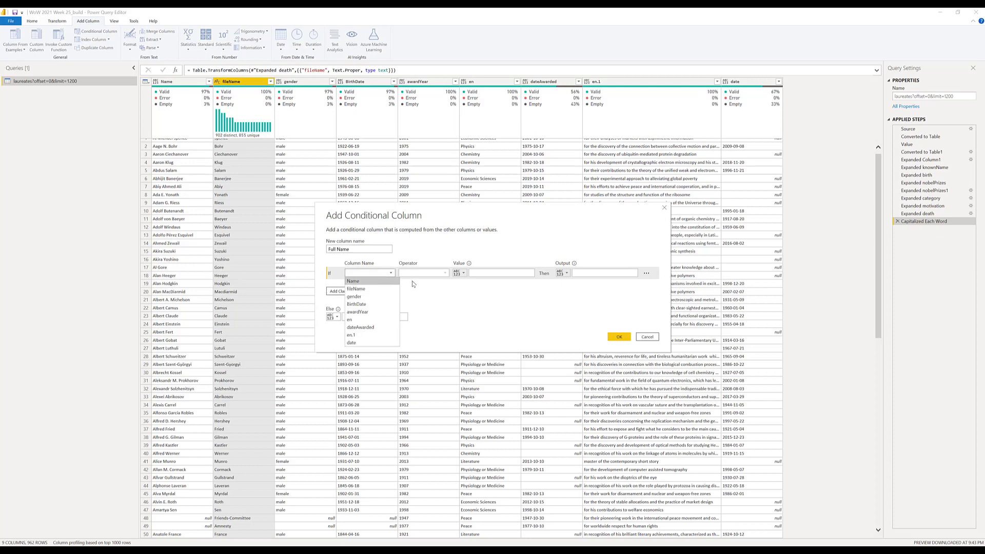
pyautogui.click(354, 281)
pyautogui.click(473, 272)
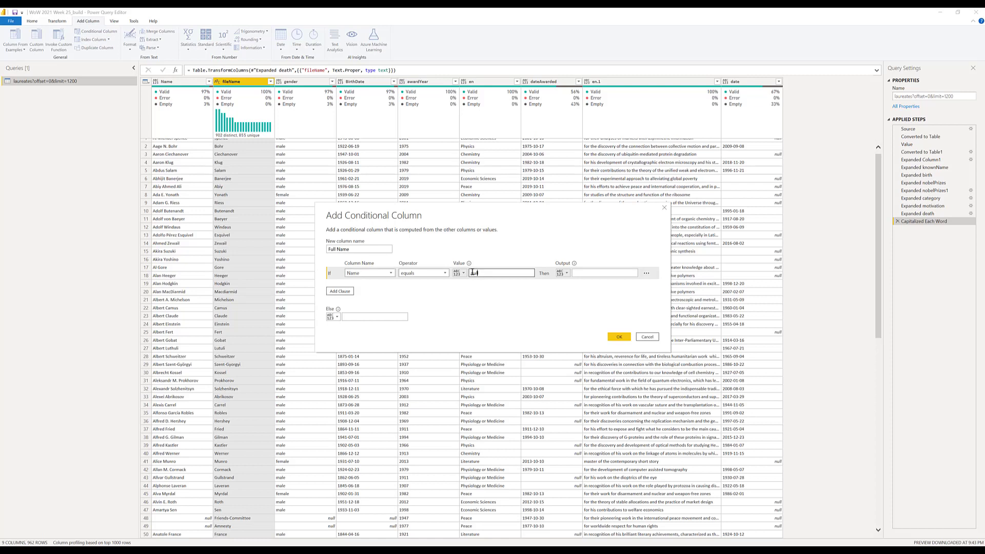
pyautogui.write('null')
# - Return the fileName column when the condition is met and the Name column otherwise, and create the conditional column
pyautogui.click(580, 273)
pyautogui.click(564, 274)
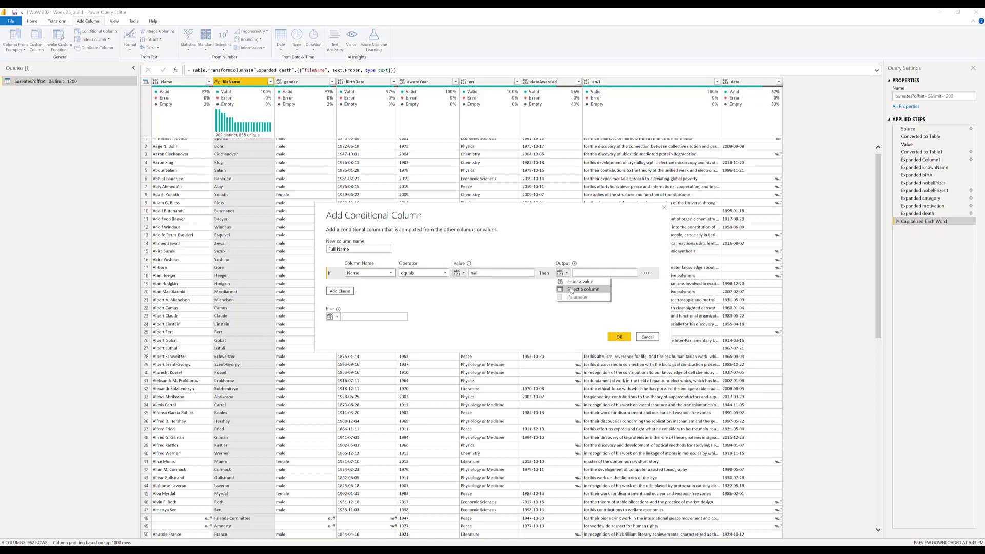
pyautogui.click(571, 290)
pyautogui.click(587, 274)
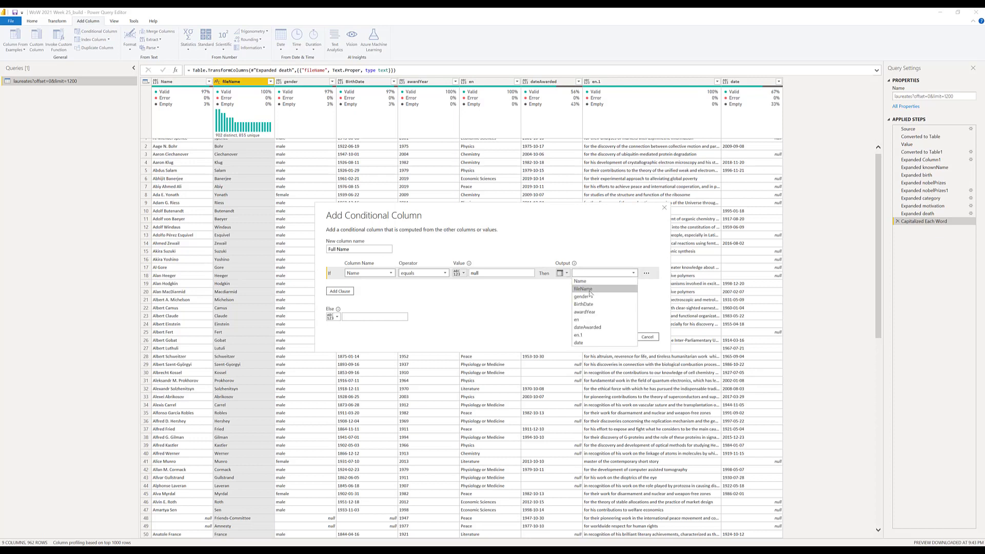
pyautogui.click(585, 289)
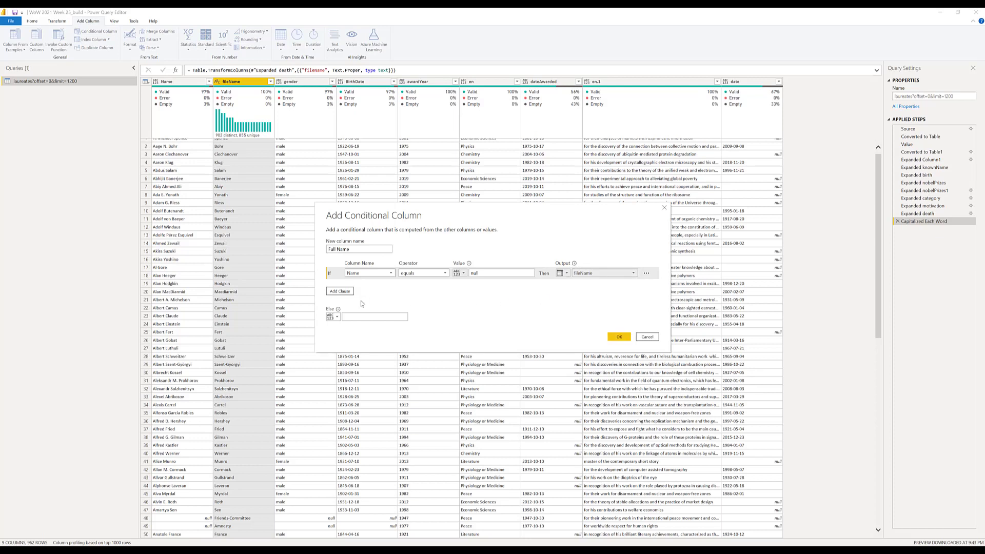
pyautogui.click(330, 316)
pyautogui.click(341, 332)
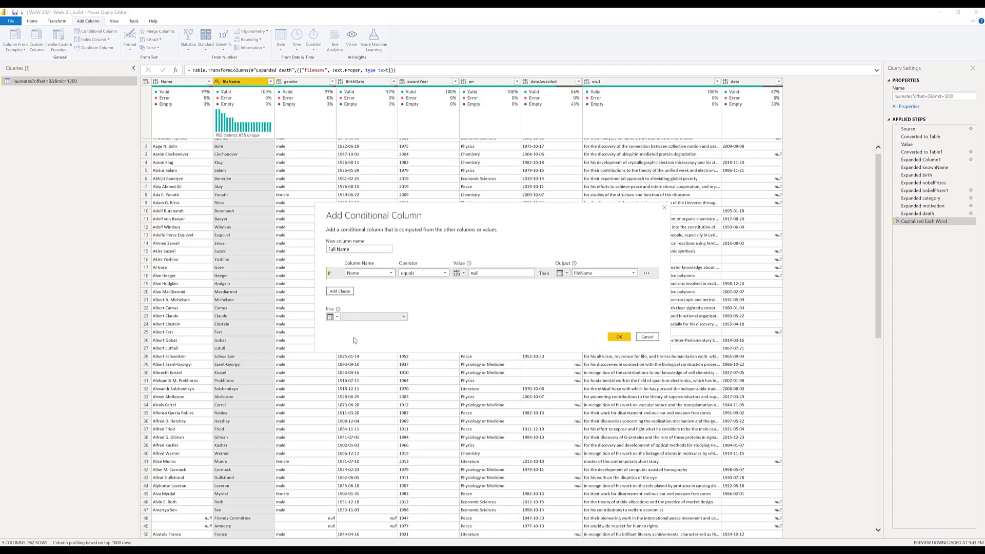
pyautogui.click(374, 316)
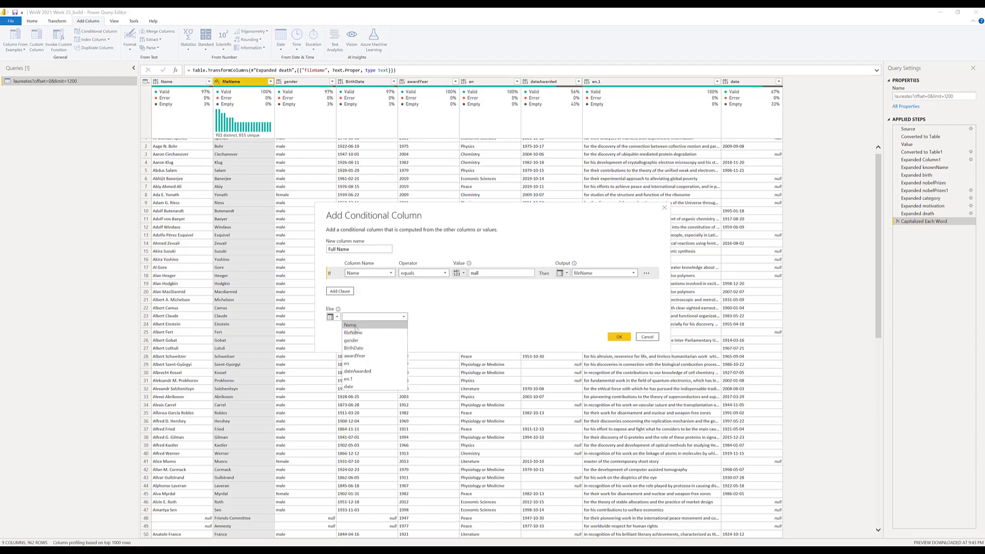
pyautogui.press('Escape')
pyautogui.click(619, 336)
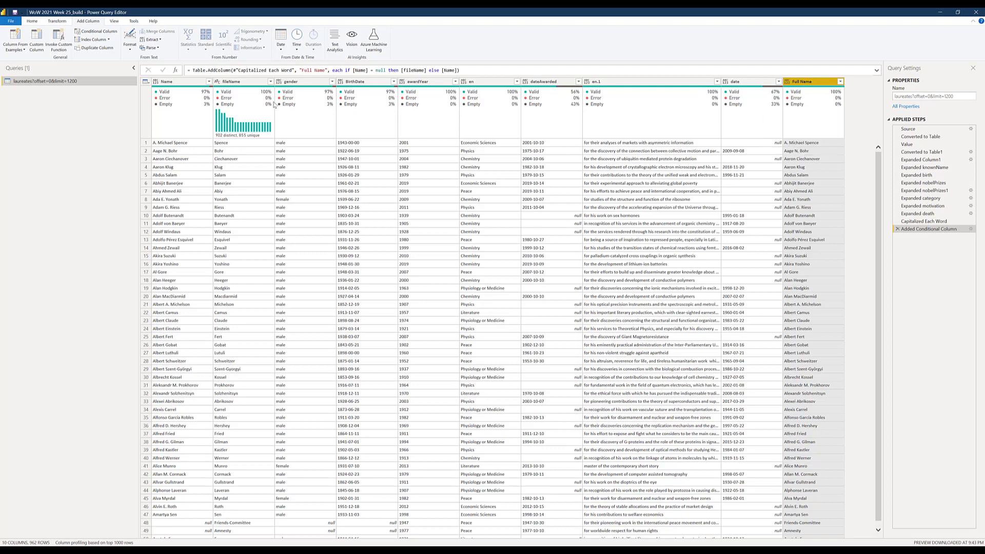
# - Remove the original Name and fileName columns
pyautogui.click(235, 82)
pyautogui.keyDown('ctrl'); pyautogui.click(172, 83); pyautogui.keyUp('ctrl')
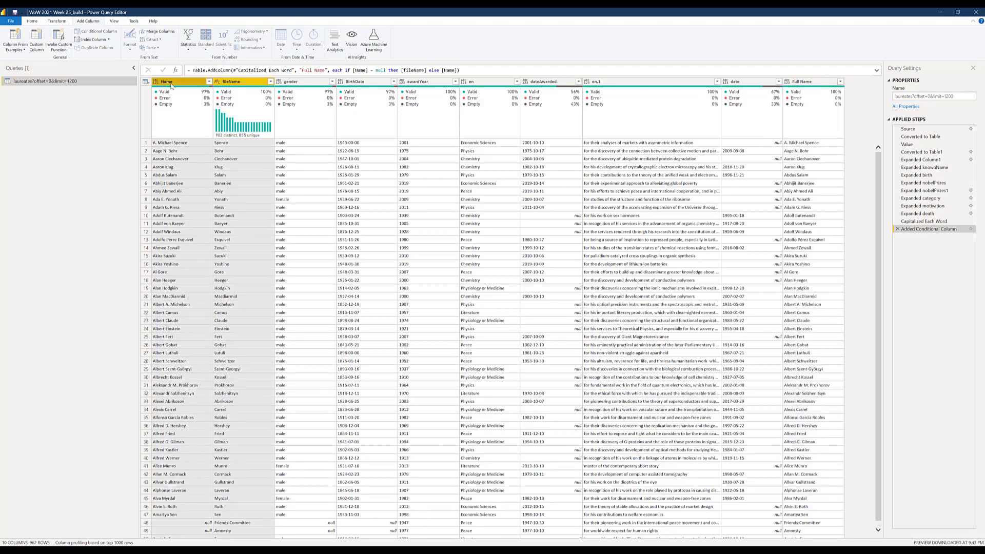
pyautogui.rightClick(171, 84)
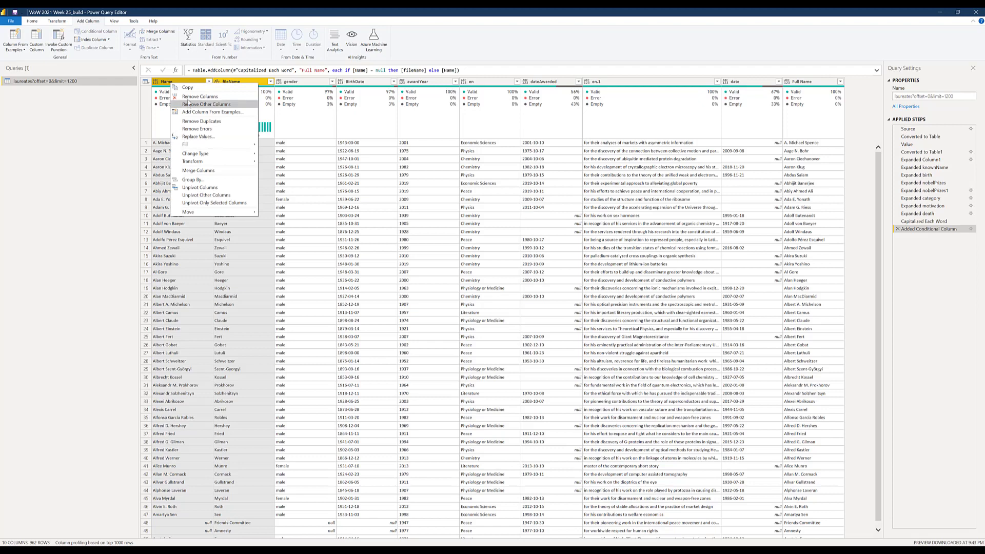
pyautogui.click(188, 97)
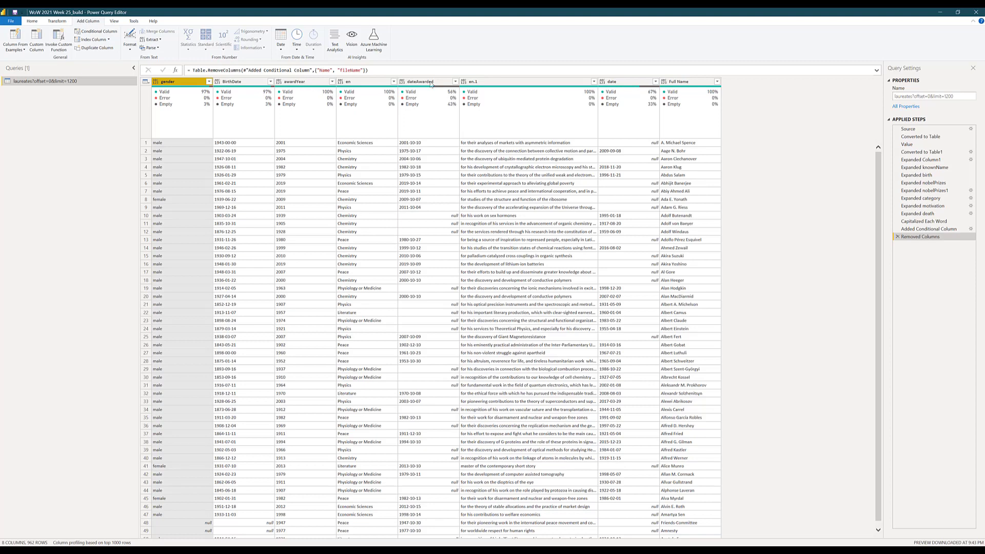
pyautogui.keyDown('ctrl'); pyautogui.click(307, 82); pyautogui.keyUp('ctrl')
pyautogui.click(278, 90)
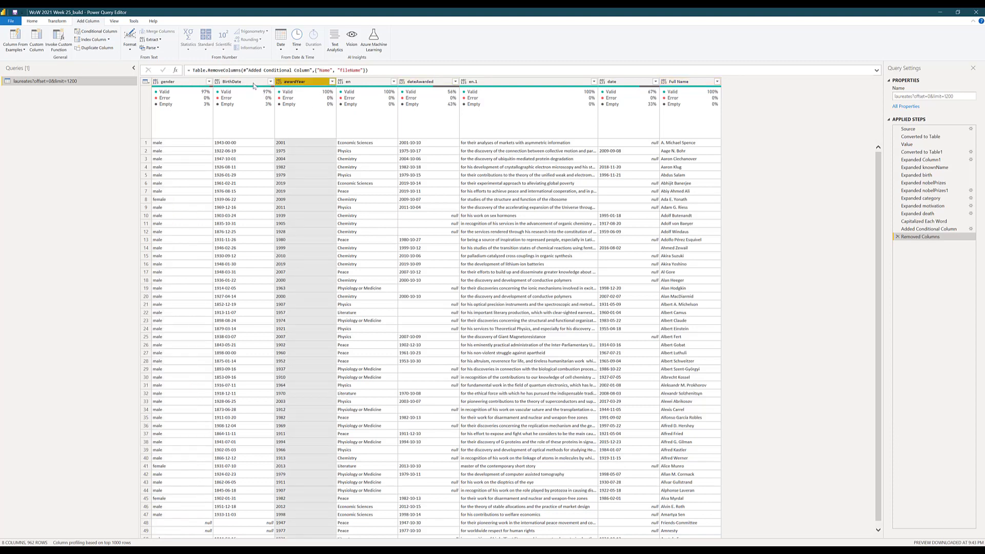
pyautogui.click(258, 84)
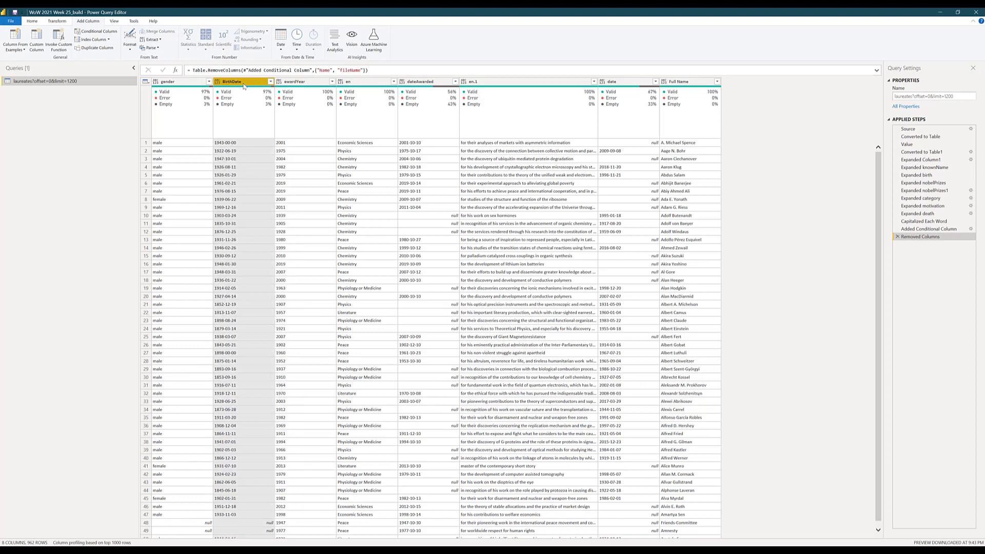
pyautogui.keyDown('ctrl'); pyautogui.click(301, 82); pyautogui.keyUp('ctrl')
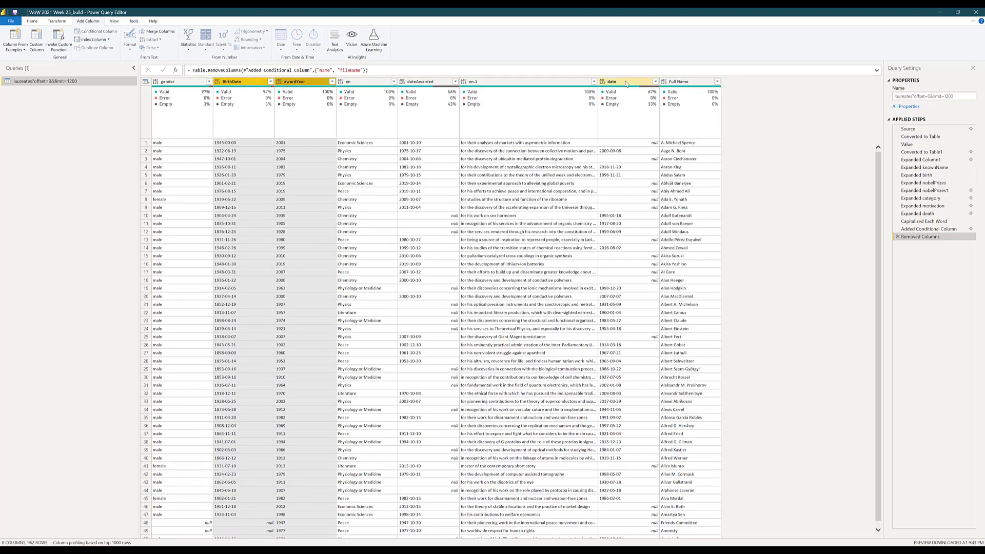
pyautogui.keyDown('ctrl'); pyautogui.click(626, 83); pyautogui.keyUp('ctrl')
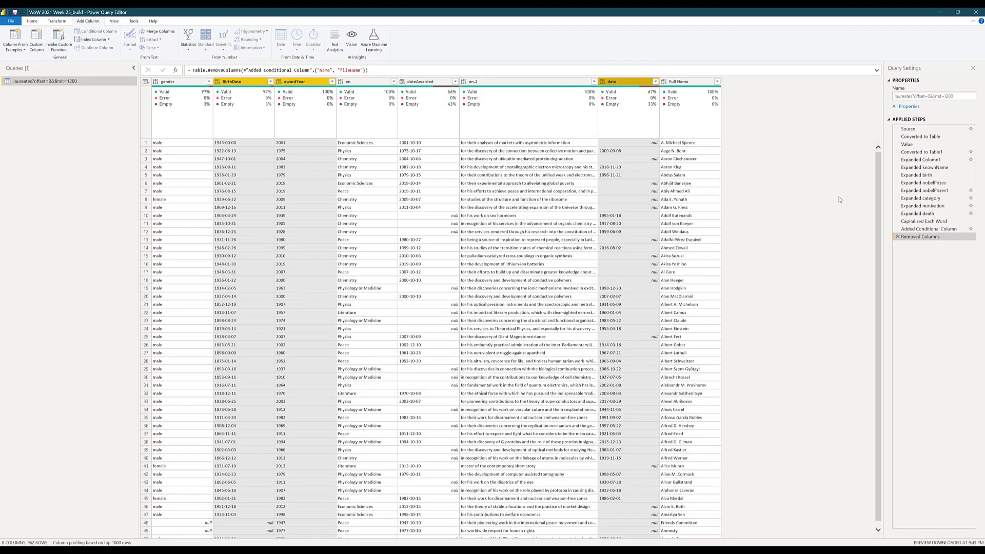
# - Rename the expanded date column to DeathDate in the Expanded death step's formula, and return to the Removed Columns step
pyautogui.click(918, 214)
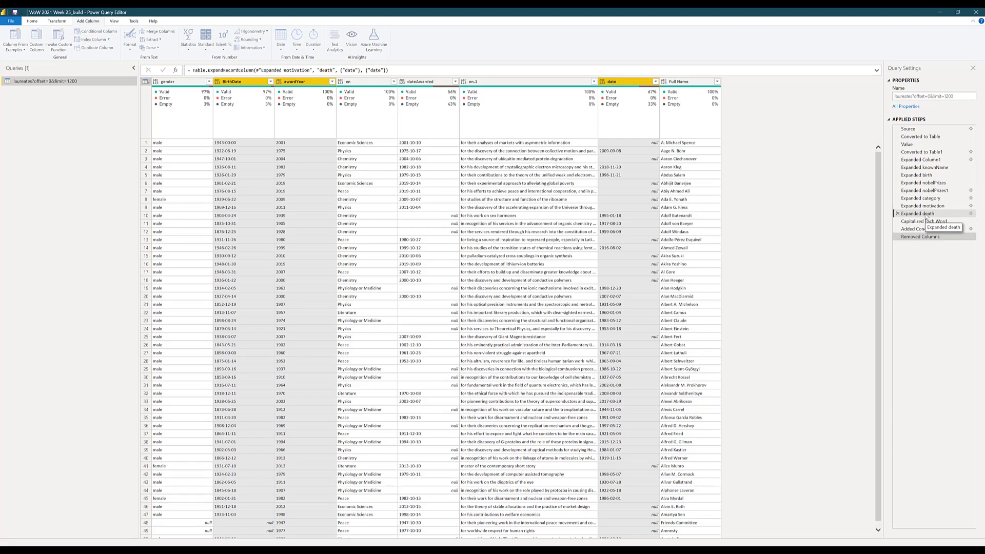
pyautogui.click(373, 69)
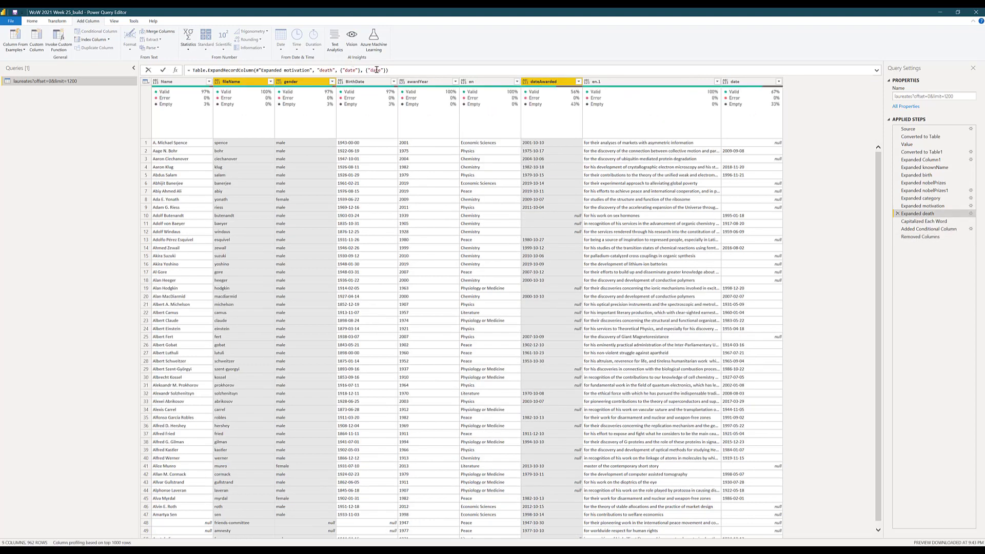
pyautogui.write('Death')
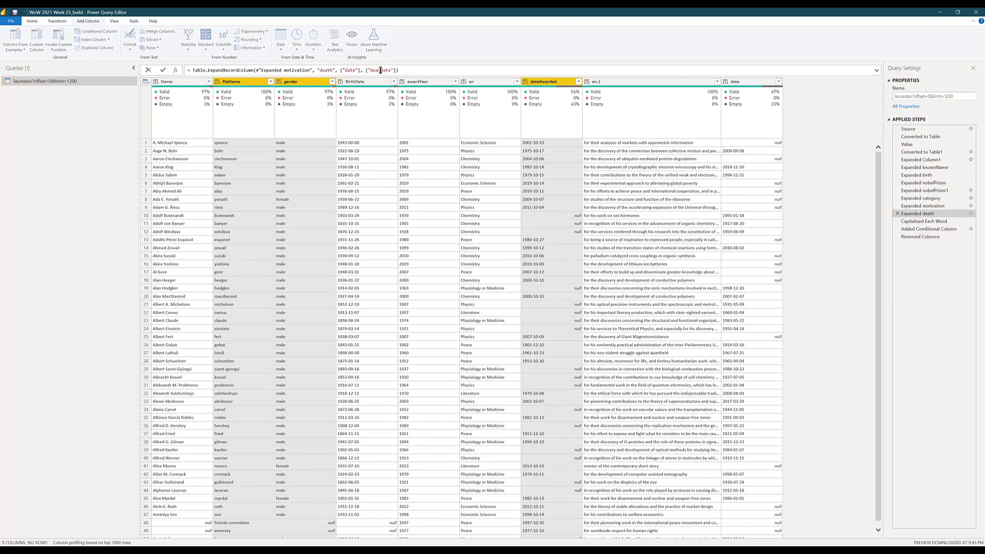
pyautogui.press('Delete')
pyautogui.write('D')
pyautogui.press('Return')
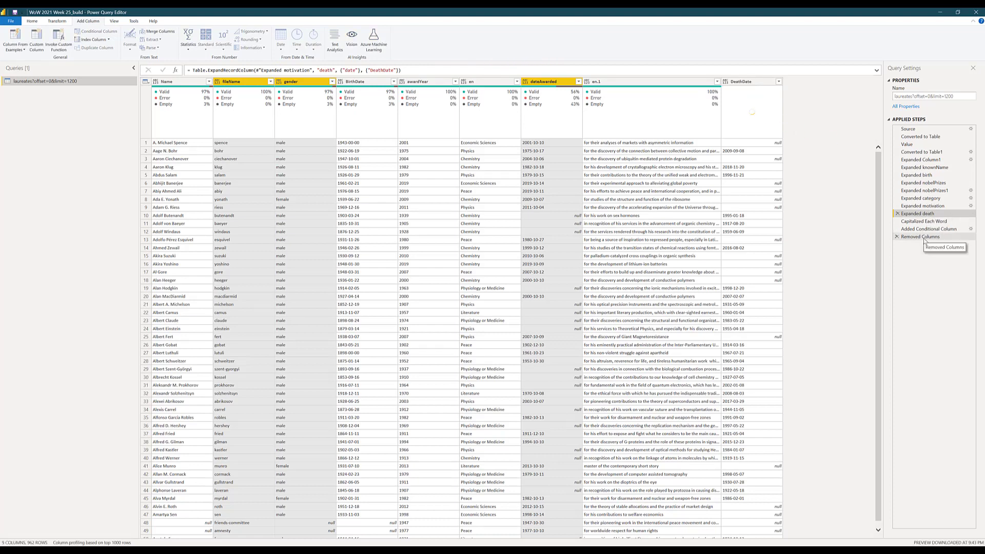
pyautogui.click(925, 237)
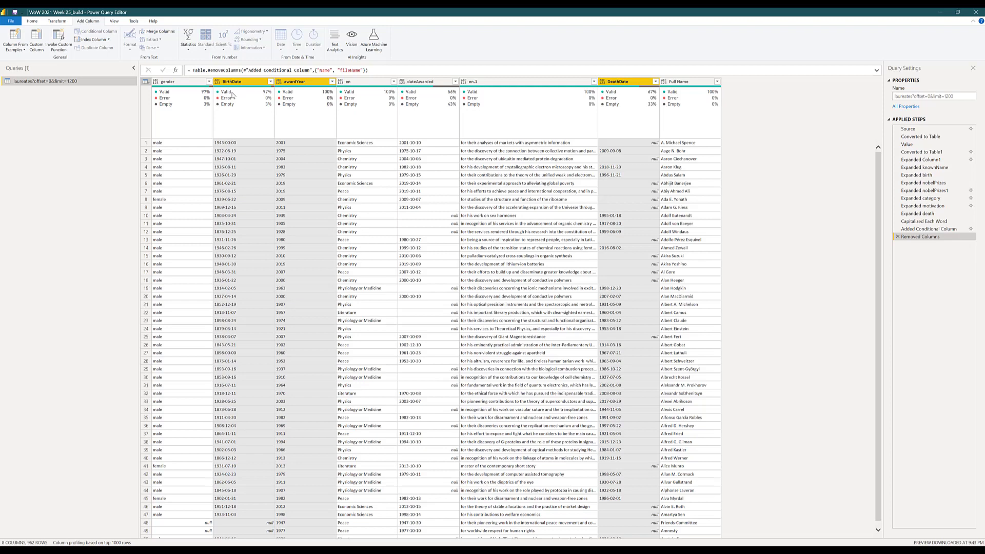
# - Select the BirthDate, awardYear and DeathDate columns together and open the locale-based type change for them
pyautogui.moveTo(232, 94)
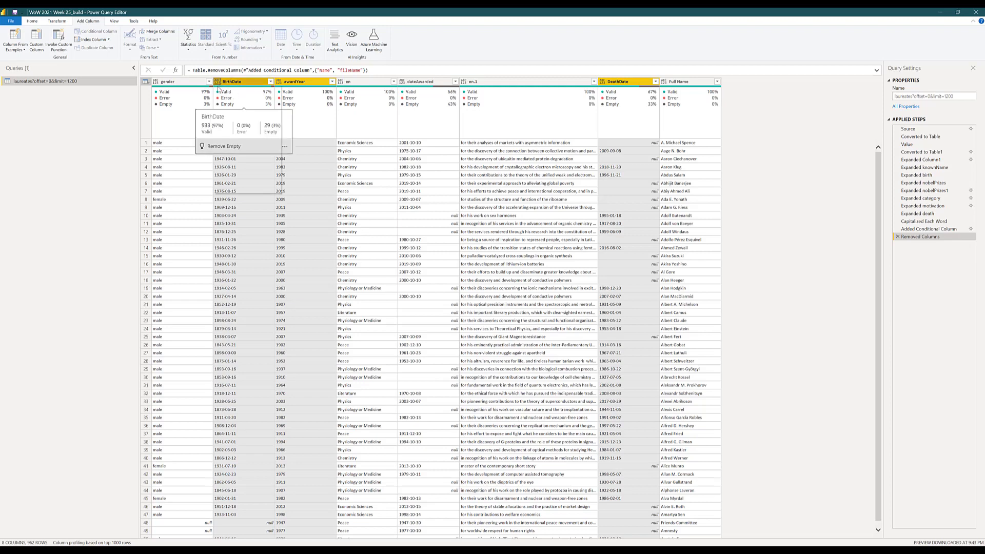
pyautogui.click(217, 81)
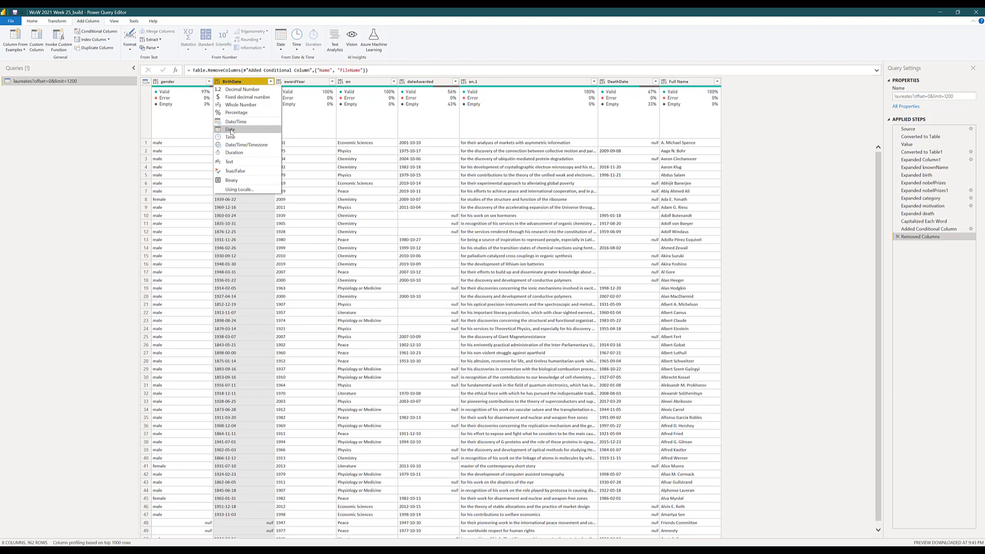
pyautogui.click(282, 82)
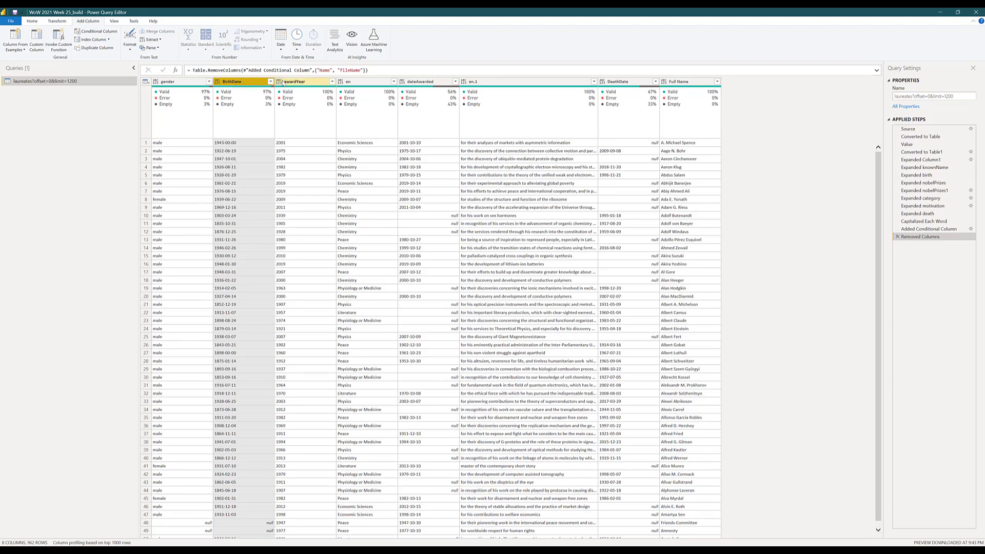
pyautogui.keyDown('ctrl'); pyautogui.click(281, 82); pyautogui.keyUp('ctrl')
pyautogui.moveTo(285, 82); pyautogui.dragTo(339, 84)
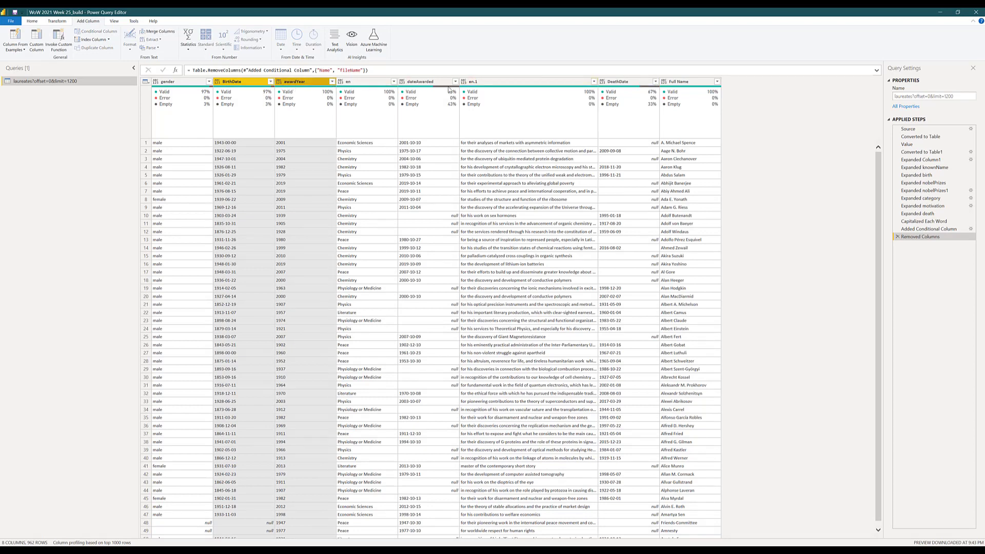
pyautogui.keyDown('ctrl'); pyautogui.click(612, 83); pyautogui.keyUp('ctrl')
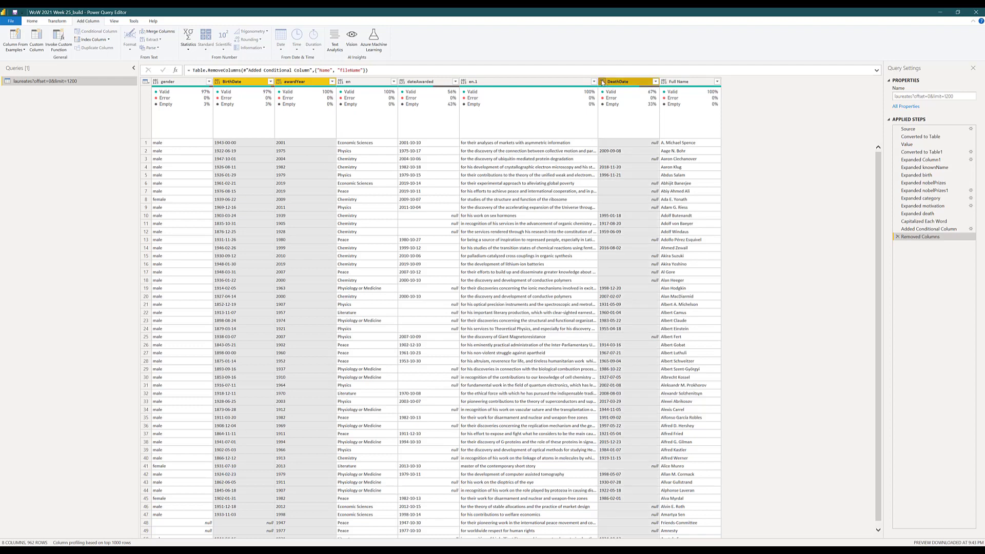
pyautogui.click(602, 82)
pyautogui.click(612, 86)
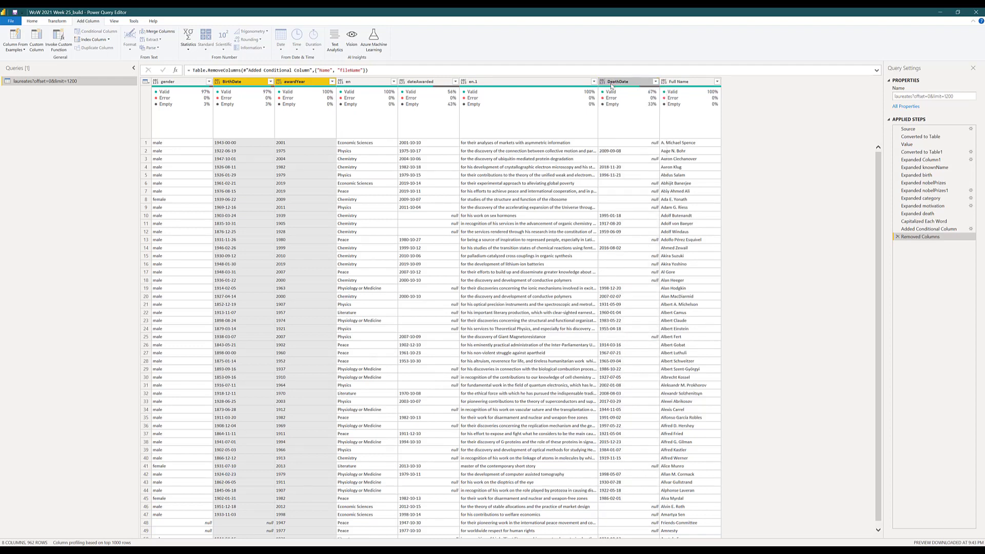
pyautogui.keyDown('ctrl'); pyautogui.click(612, 86); pyautogui.keyUp('ctrl')
pyautogui.rightClick(605, 82)
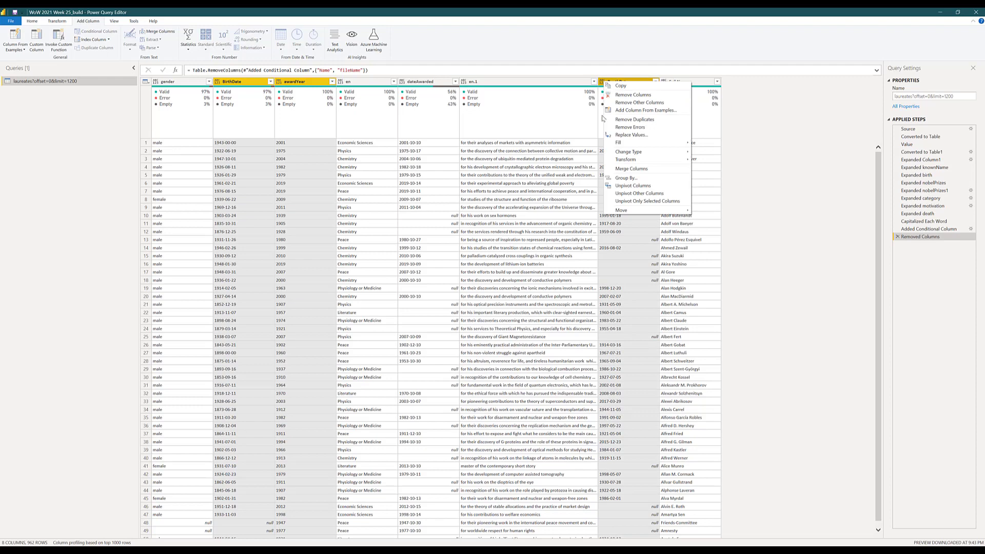
pyautogui.moveTo(619, 152)
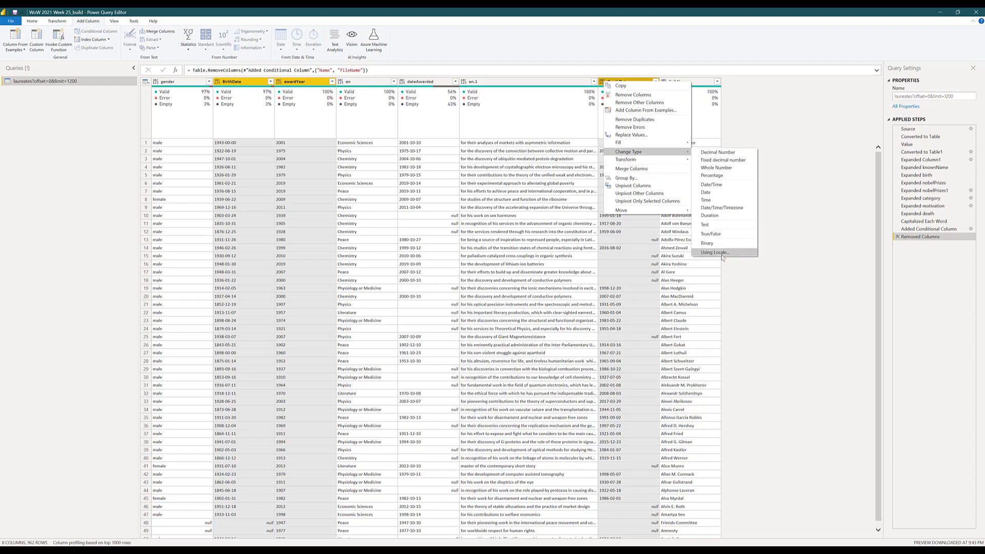
pyautogui.click(714, 252)
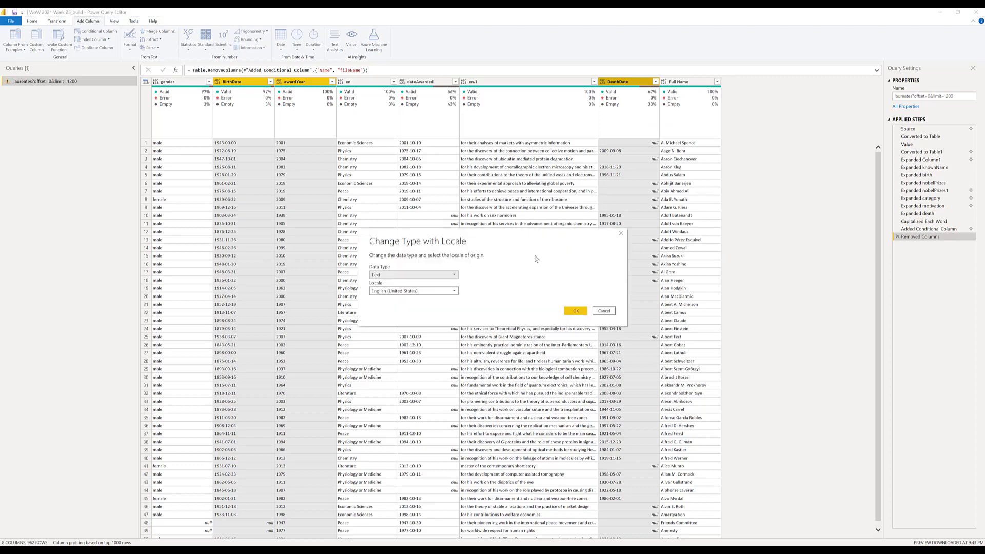
# - Convert the selected columns to the Date data type using the English (United Kingdom) locale
pyautogui.click(454, 276)
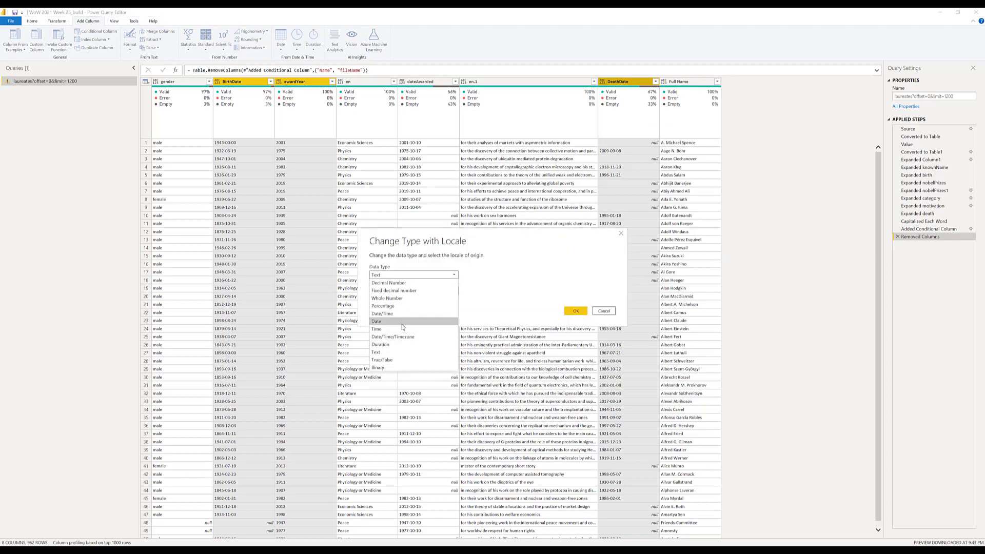
pyautogui.click(402, 322)
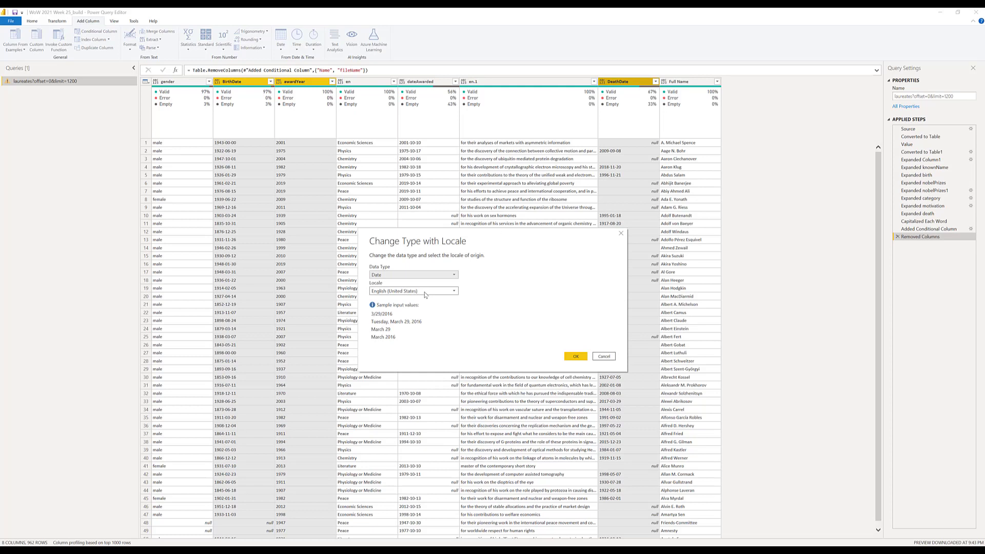
pyautogui.click(453, 291)
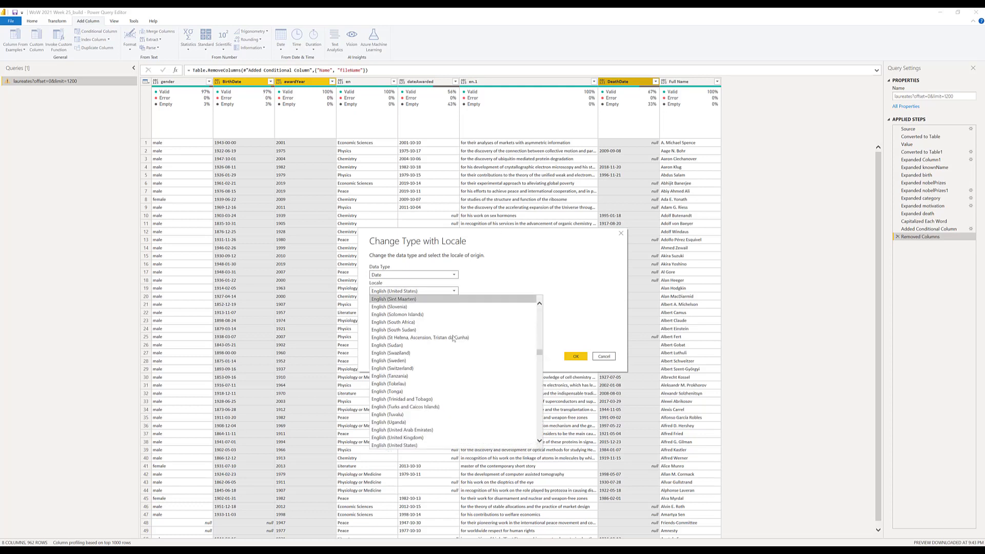
pyautogui.click(423, 439)
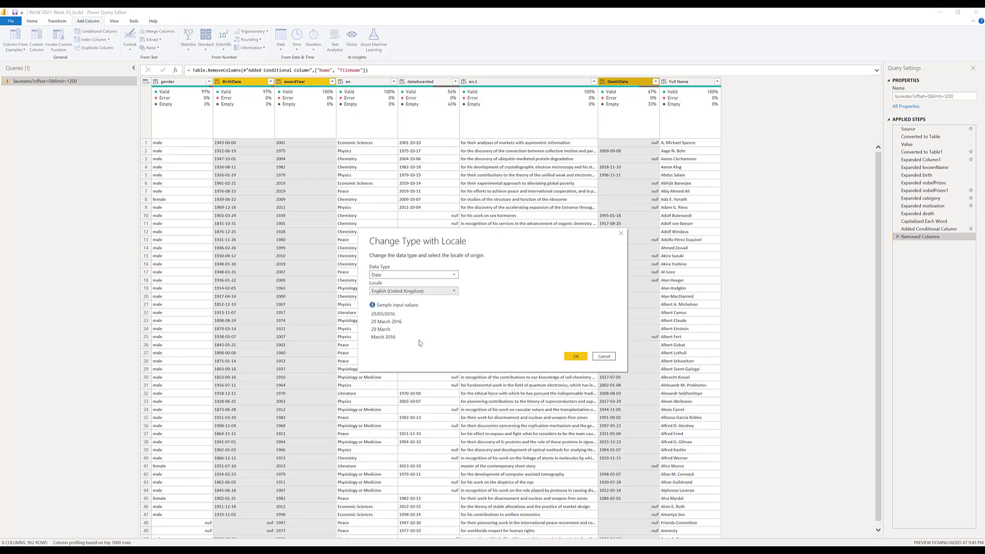
pyautogui.click(573, 358)
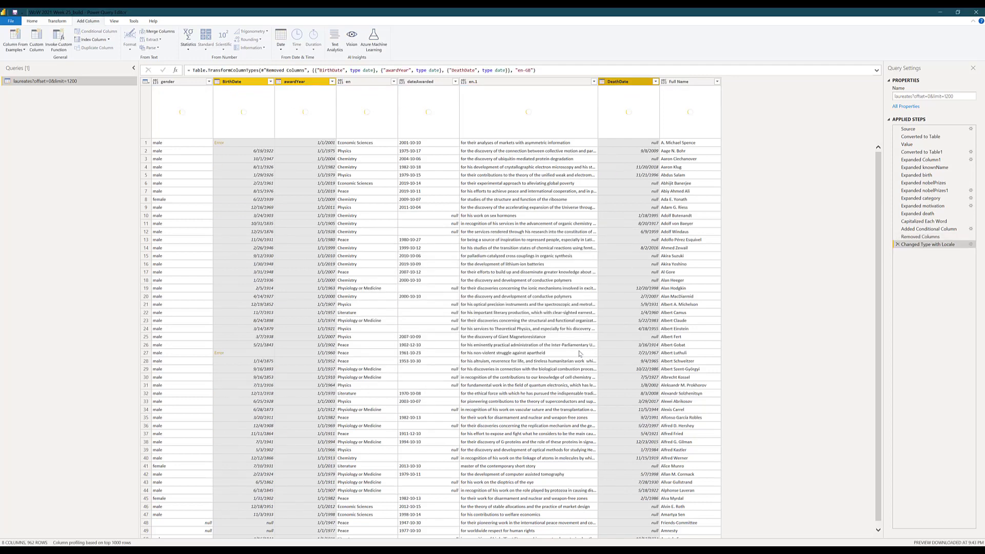
# - Check the error detail in the first BirthDate row and replace the errors in the BirthDate column with null
pyautogui.click(315, 137)
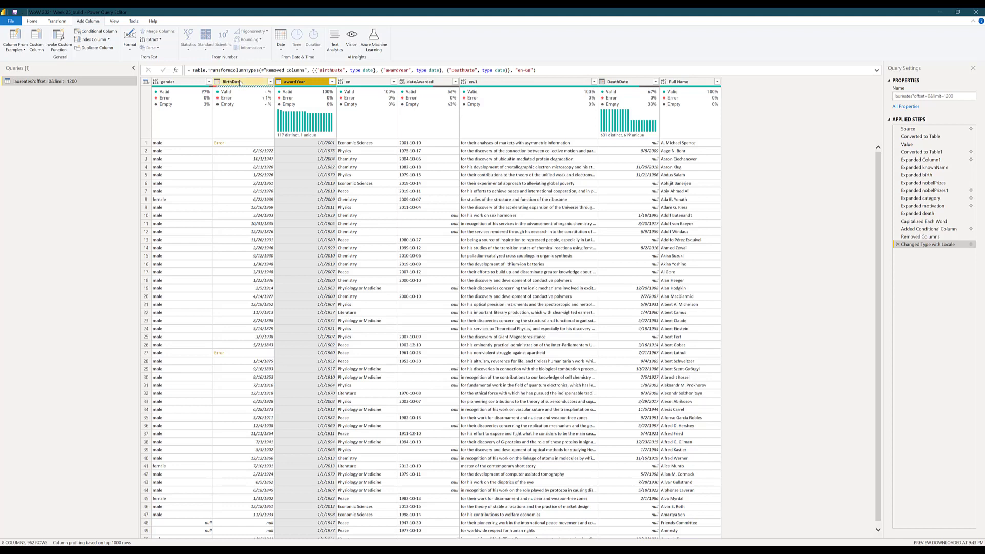
pyautogui.click(240, 82)
pyautogui.moveTo(231, 95)
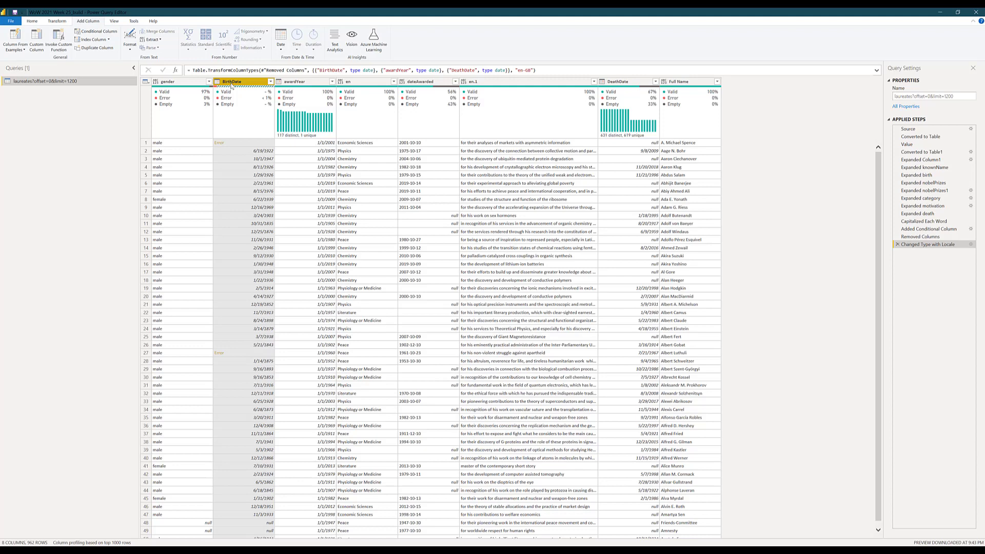
pyautogui.click(249, 144)
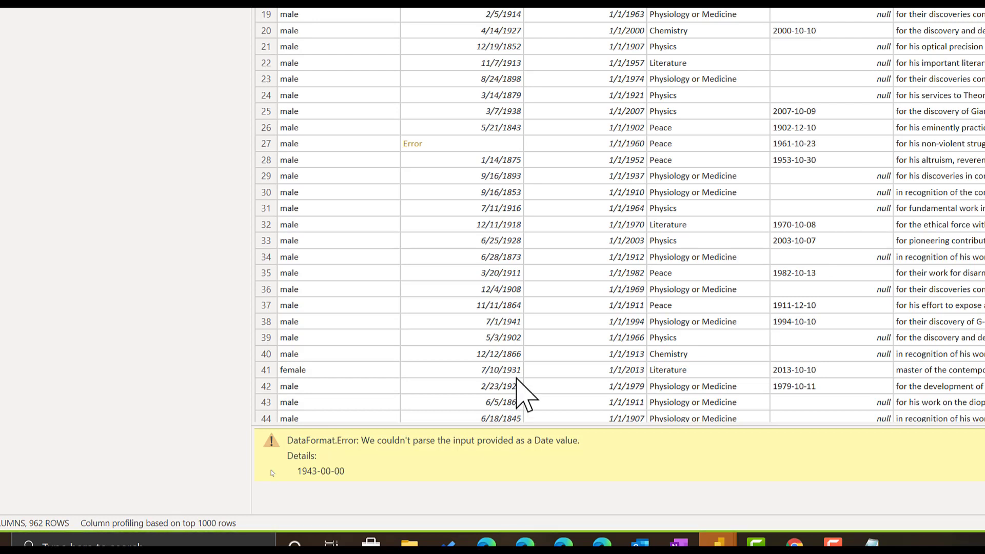
pyautogui.rightClick(237, 85)
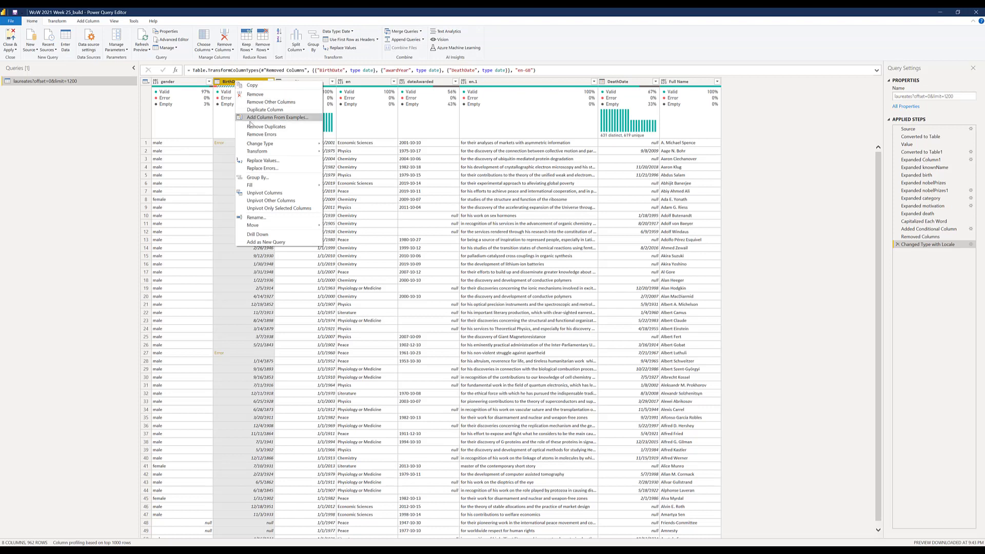
pyautogui.moveTo(253, 146)
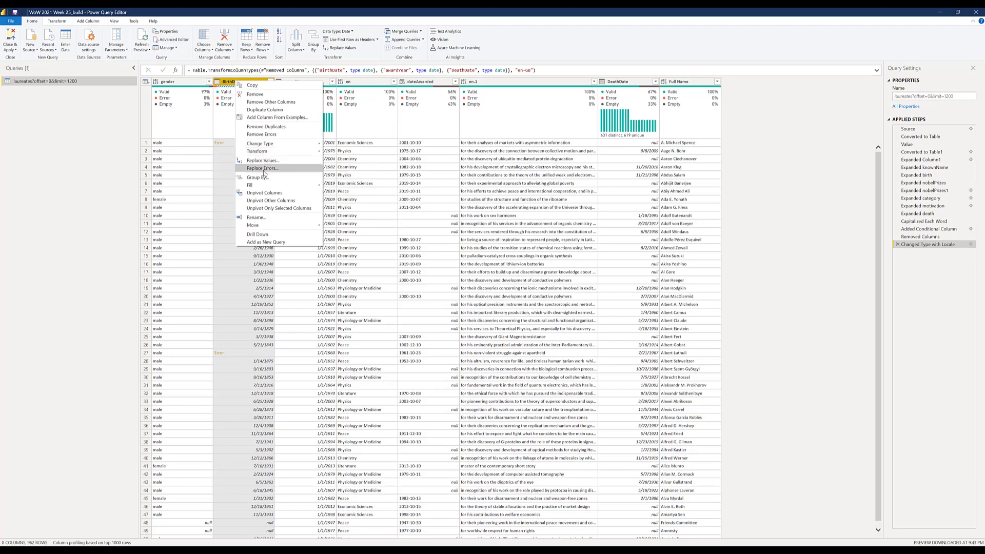
pyautogui.click(264, 170)
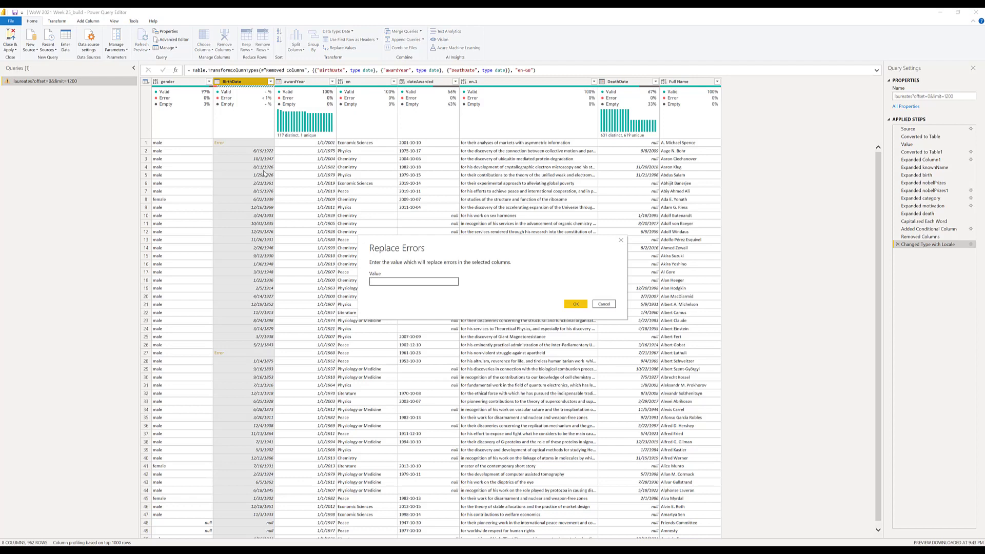
pyautogui.write('null')
pyautogui.press('Return')
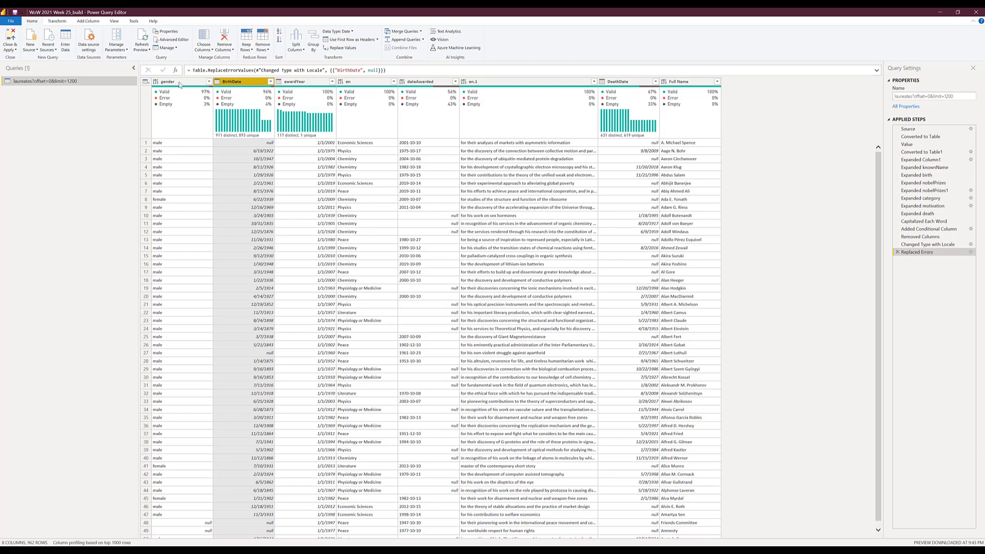
# - Capitalize each word in the gender column and check its values down the table
pyautogui.click(179, 83)
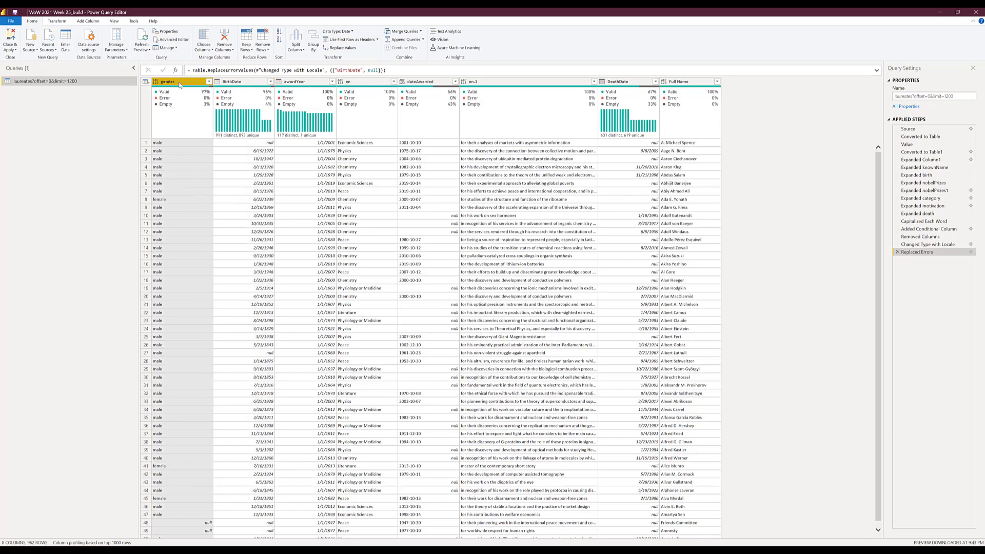
pyautogui.click(57, 22)
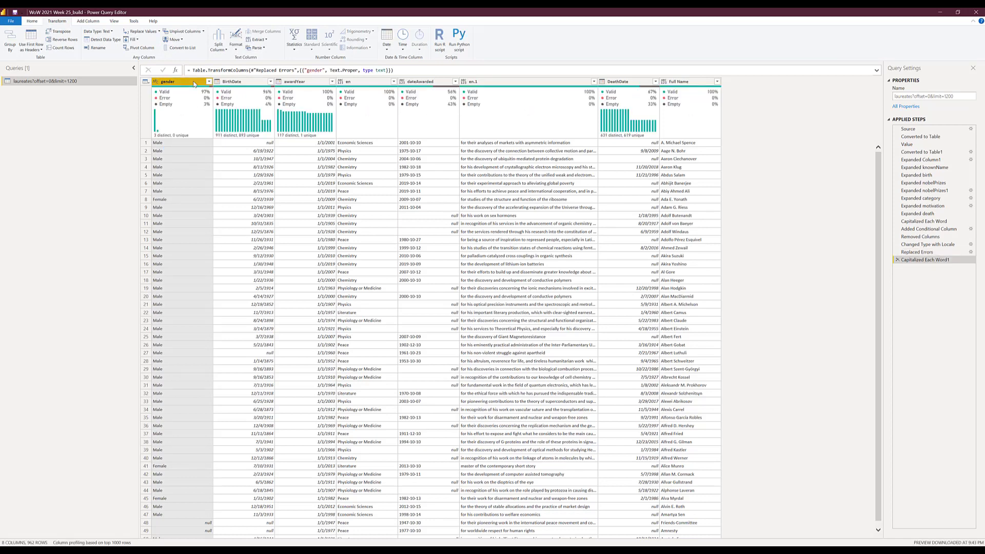
pyautogui.scroll(-1, 156, 308)
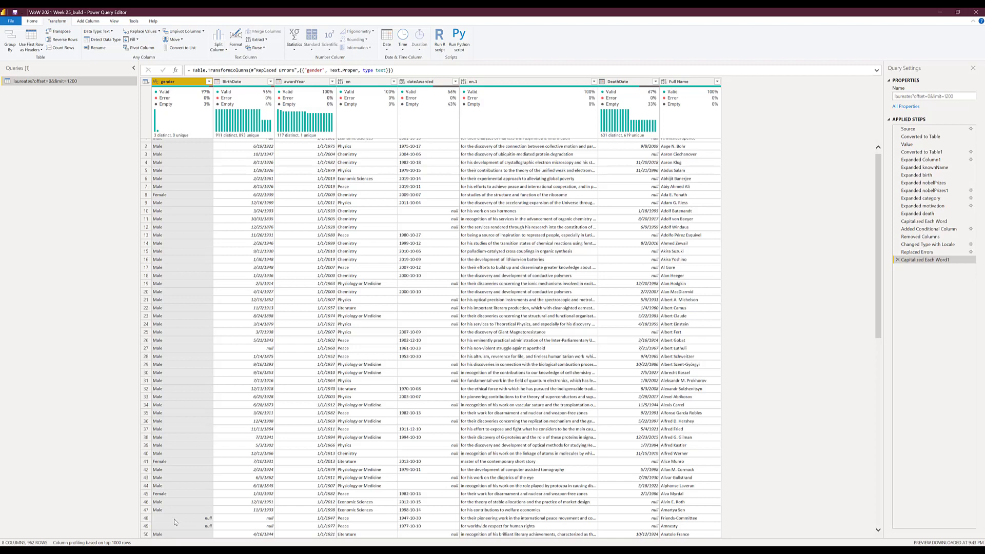
pyautogui.scroll(1, 174, 520)
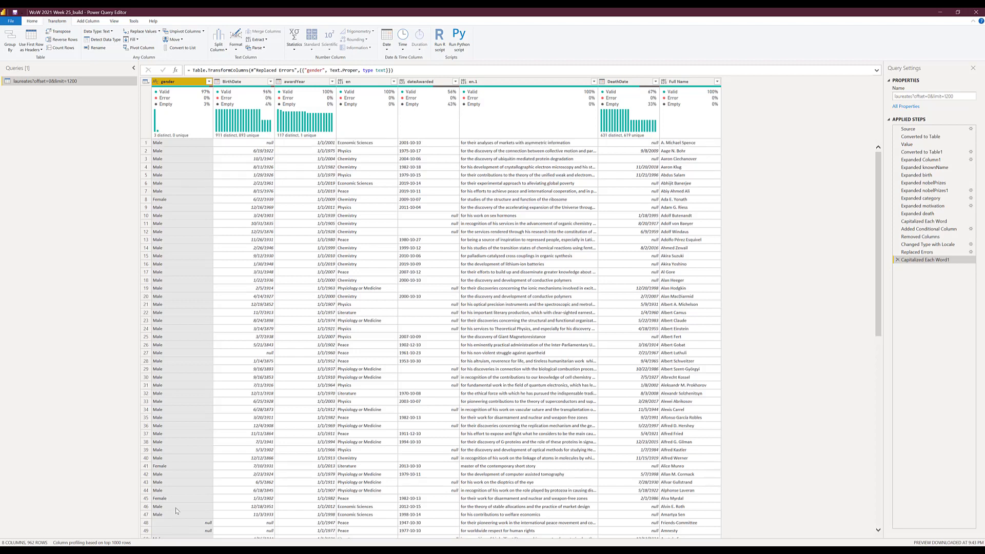
# - Replace null values in the gender column with Organization
pyautogui.click(209, 82)
pyautogui.click(210, 82)
pyautogui.rightClick(182, 84)
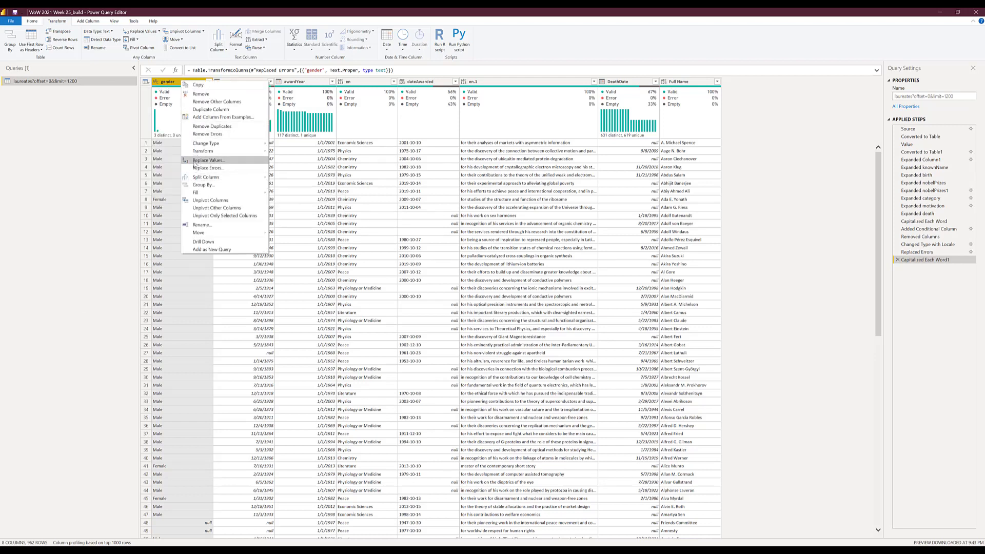
pyautogui.press('Escape')
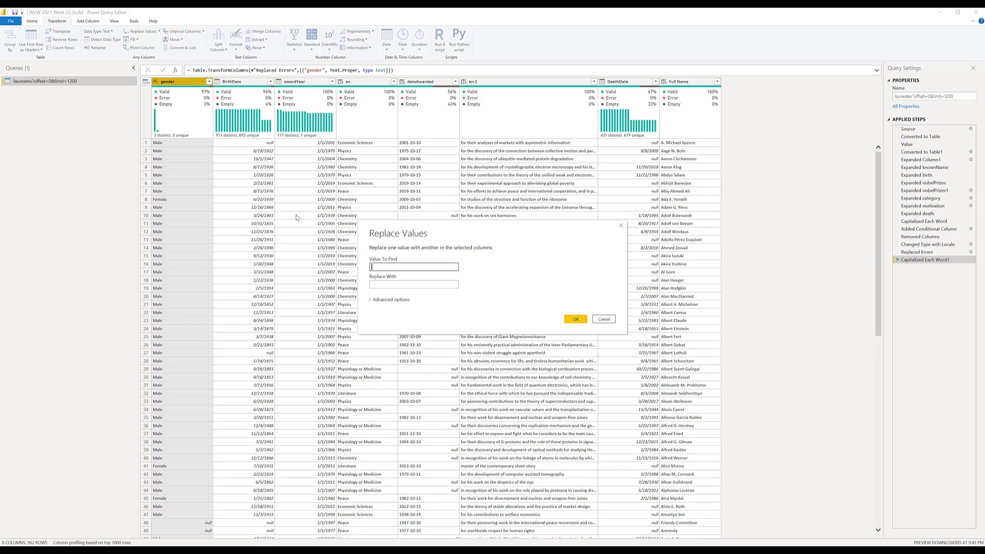
pyautogui.write('null')
pyautogui.press('Tab')
pyautogui.press('Tab')
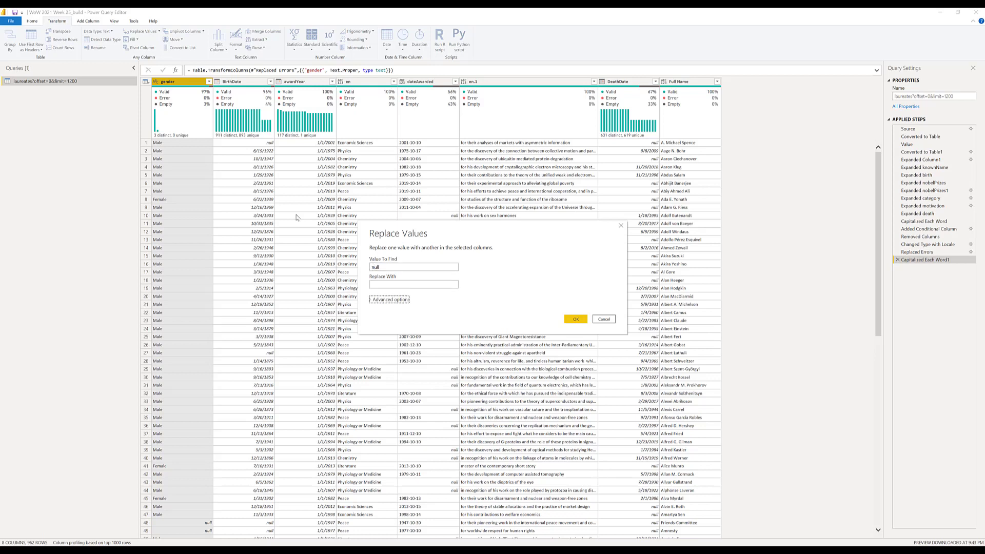
pyautogui.click(427, 282)
pyautogui.write('Organization')
pyautogui.click(569, 318)
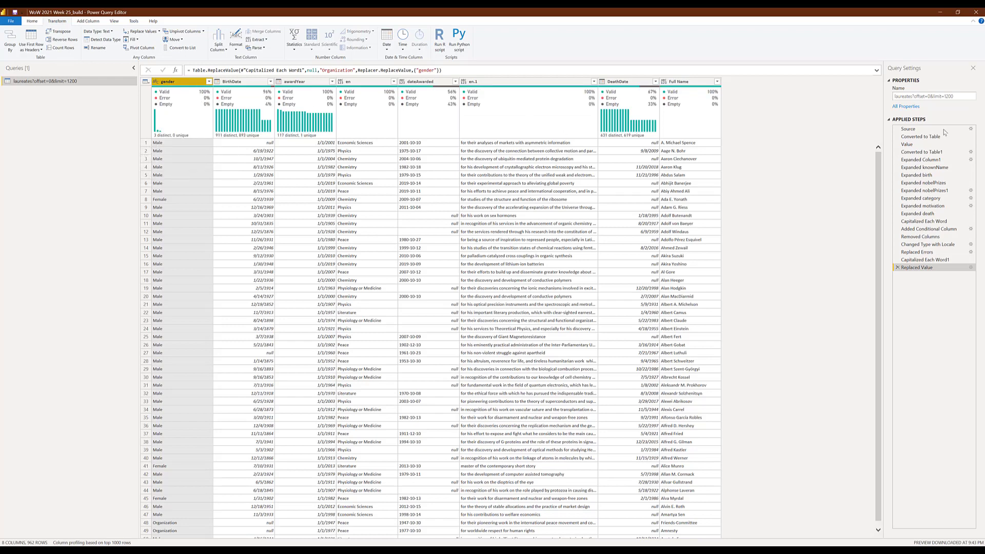
# - Rename the query as Week25NPData
pyautogui.click(959, 97)
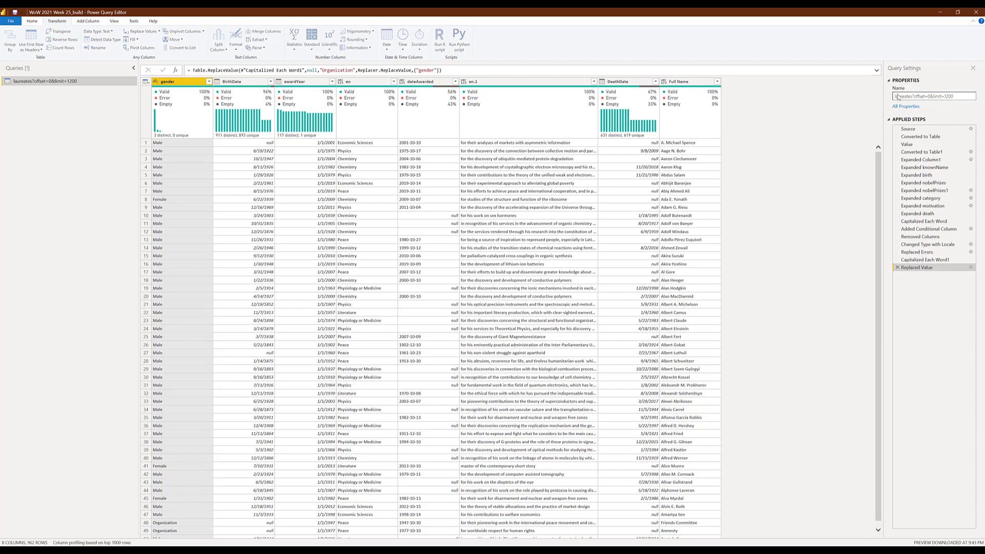
pyautogui.moveTo(952, 96); pyautogui.dragTo(887, 101)
pyautogui.write('Week25')
pyautogui.write('NPDF')
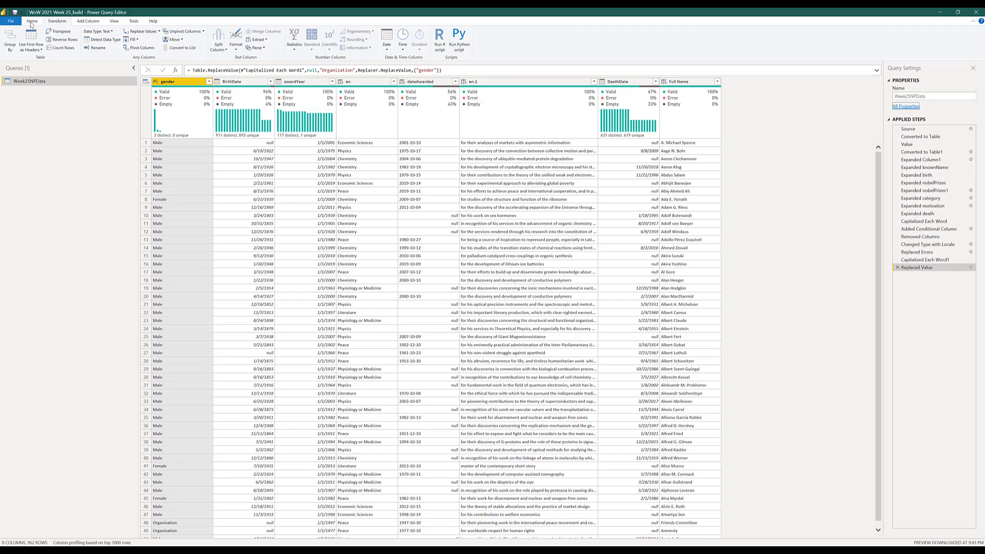
# - Enter a new table pairing Chemistry 9763, Economic Sciences 65284, Literature 128366, Peace 9774, Physics 9883 and Physiology or Medicine 9877, without promoted headers
pyautogui.click(33, 23)
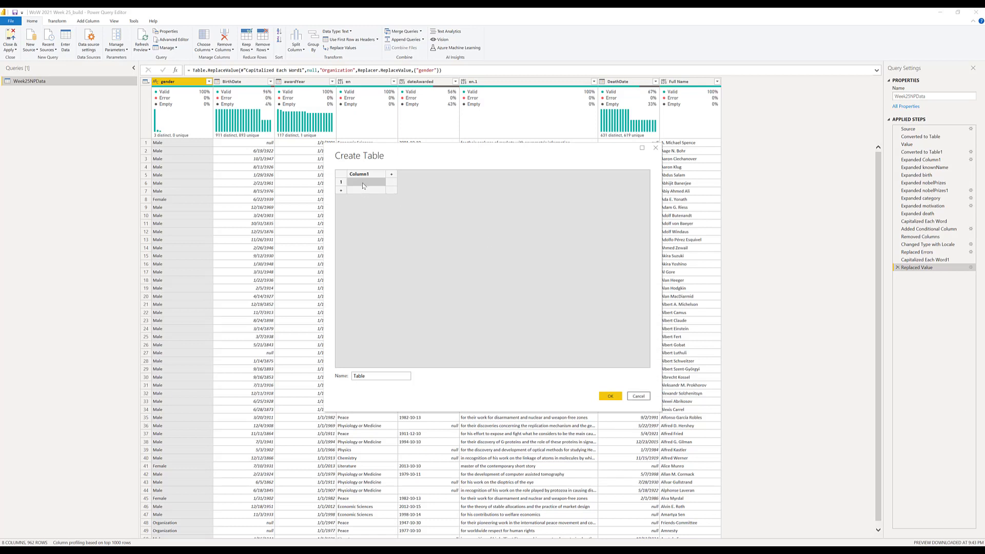
pyautogui.write('Chemistry\t9763 Economic Sciences\t65284 Literature\t128366 Peace\t9774 Physics\t9883 Physiology or Medicine\t9877')
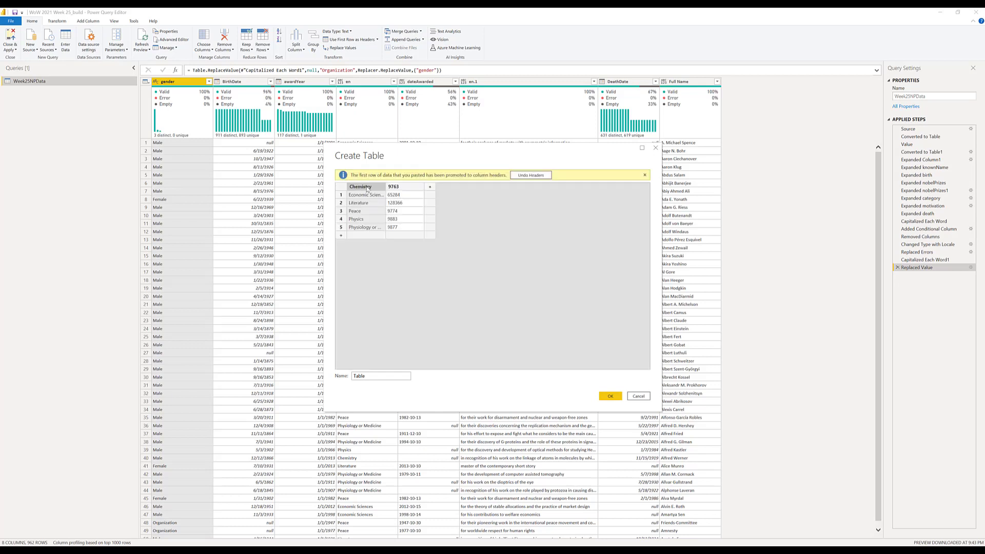
pyautogui.click(528, 175)
# - Name the new table's columns Category and Unicode, name the table dimCategory, and create it
pyautogui.doubleClick(368, 176)
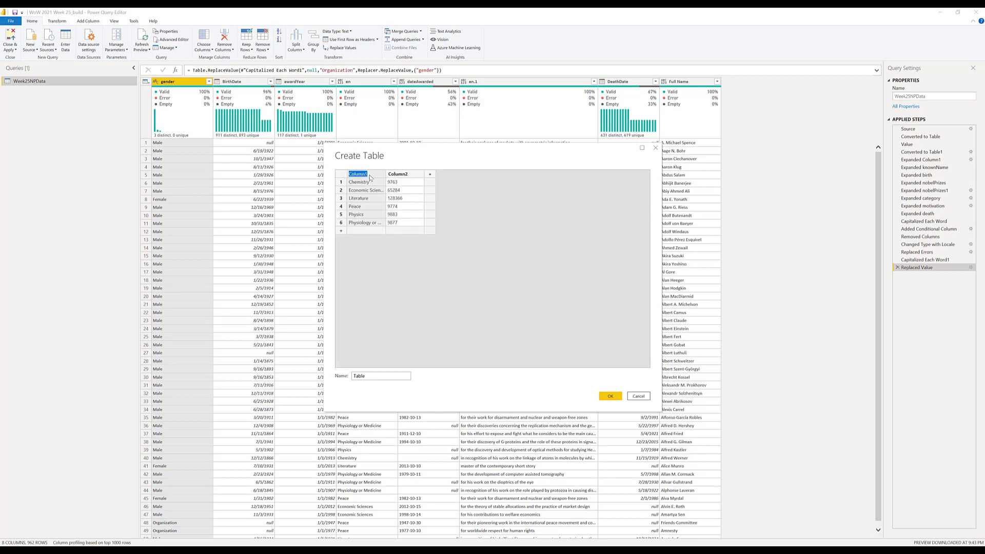
pyautogui.write('Category')
pyautogui.press('Tab')
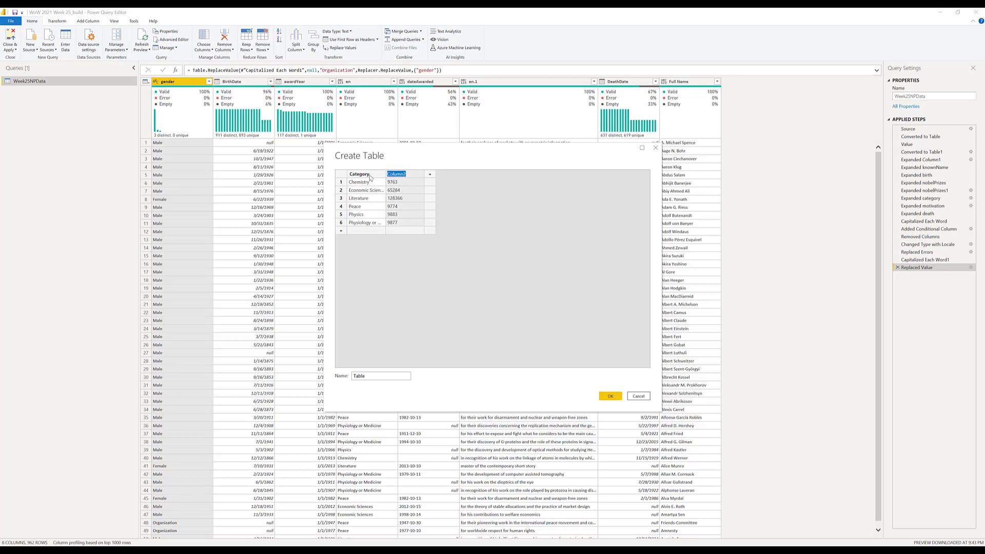
pyautogui.write('Unicode')
pyautogui.click(380, 379)
pyautogui.doubleClick(378, 377)
pyautogui.write('dimCategory')
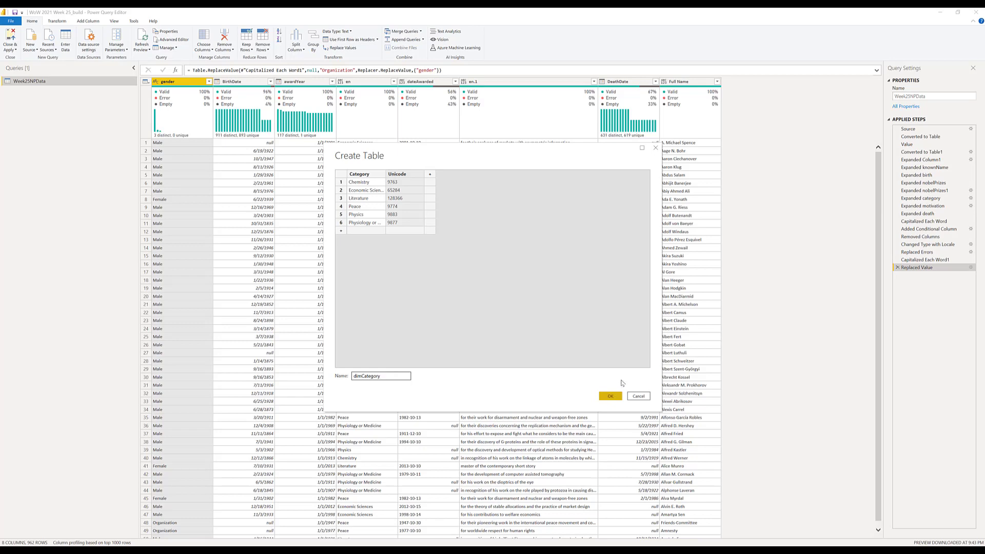
pyautogui.click(611, 395)
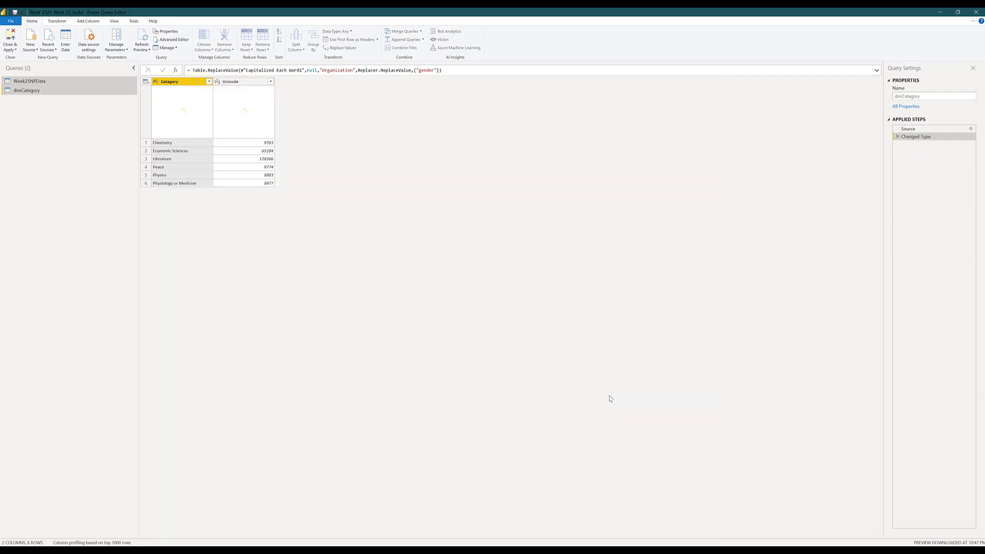
# - Review the entered rows of dimCategory through its Source step, and return to the Week25NPData query
pyautogui.click(927, 129)
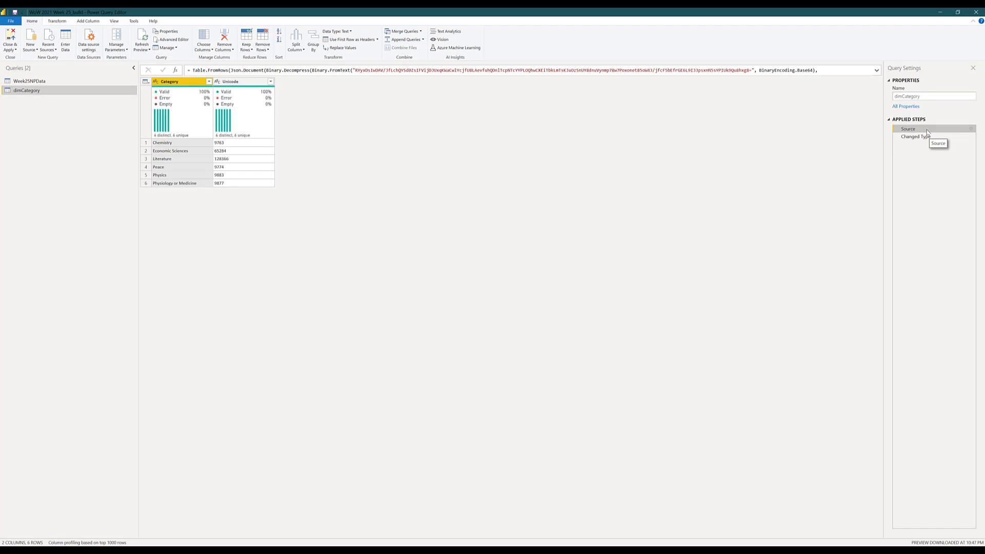
pyautogui.click(971, 131)
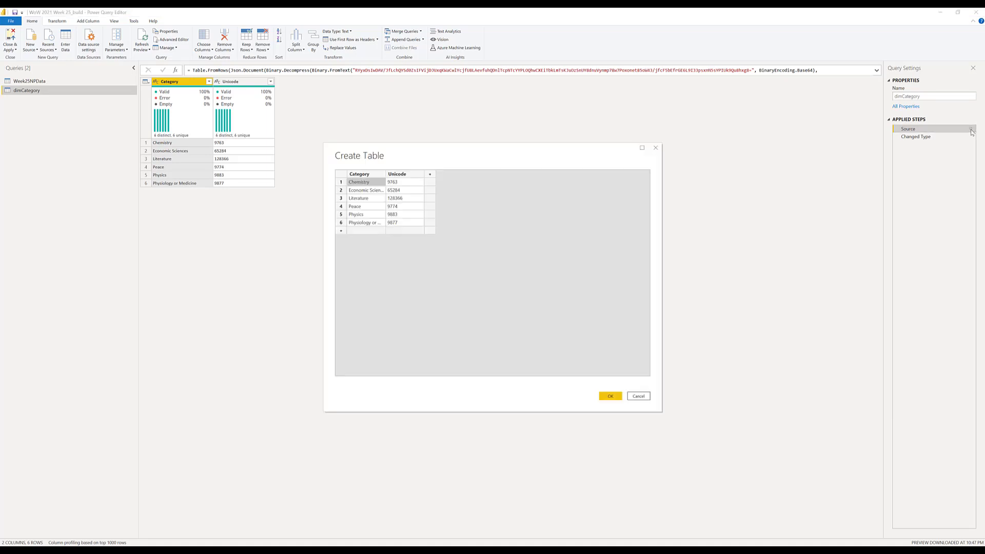
pyautogui.click(655, 148)
pyautogui.click(61, 81)
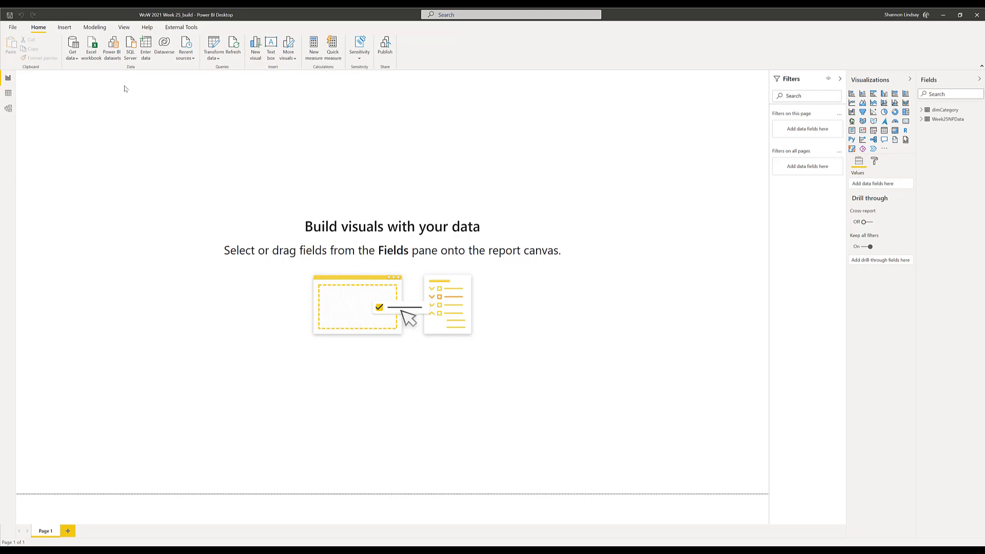
# - Delete the existing relationship between dimCategory and Week25NPData in the data model
pyautogui.click(7, 108)
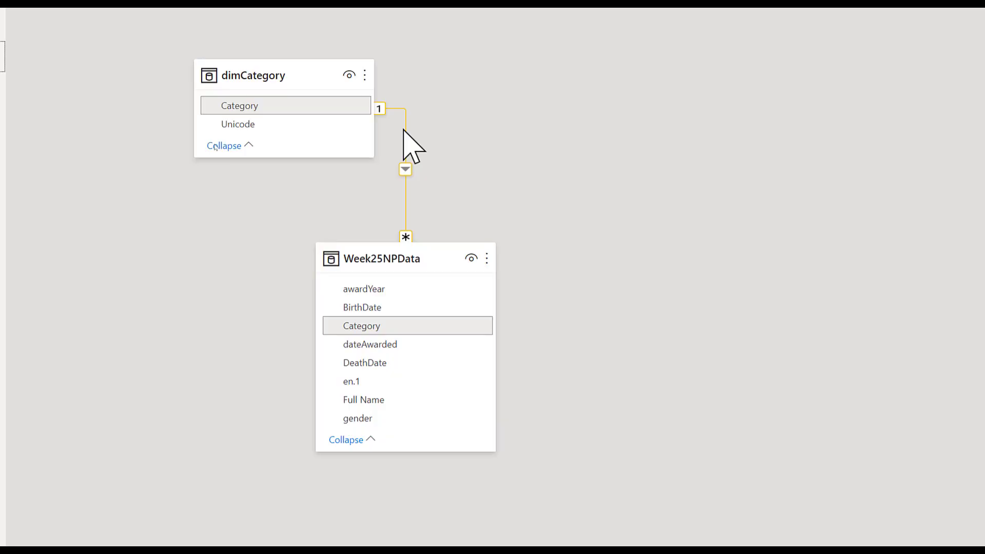
pyautogui.rightClick(404, 146)
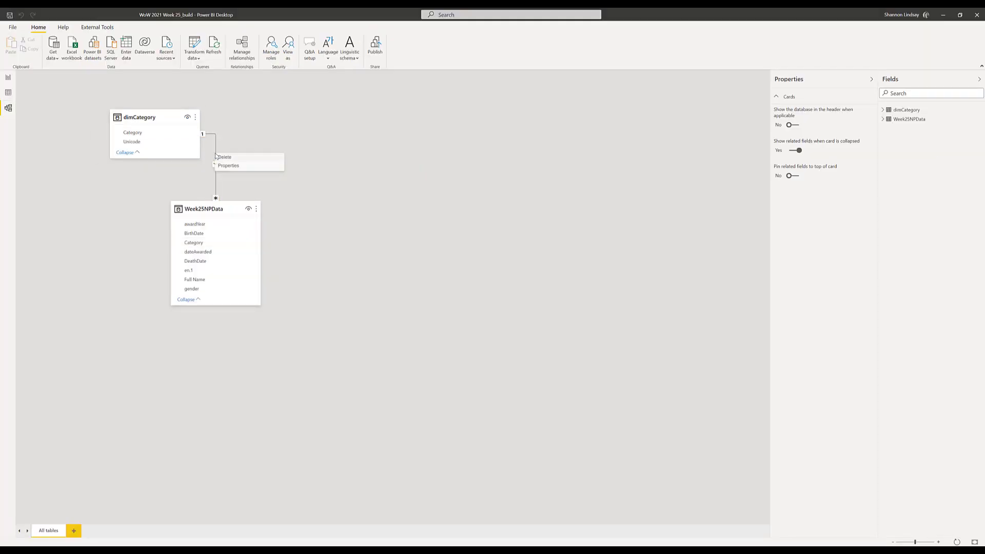
pyautogui.click(224, 157)
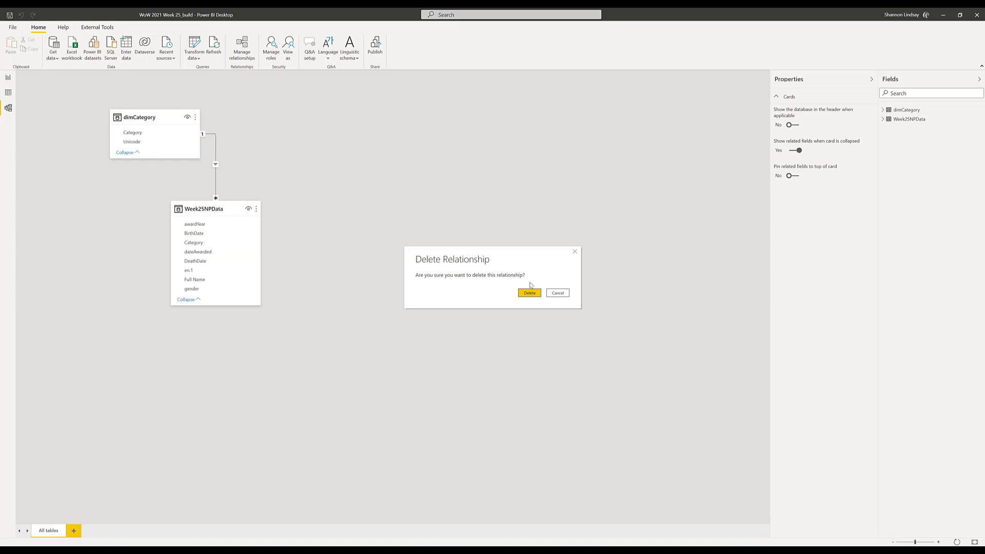
pyautogui.click(531, 294)
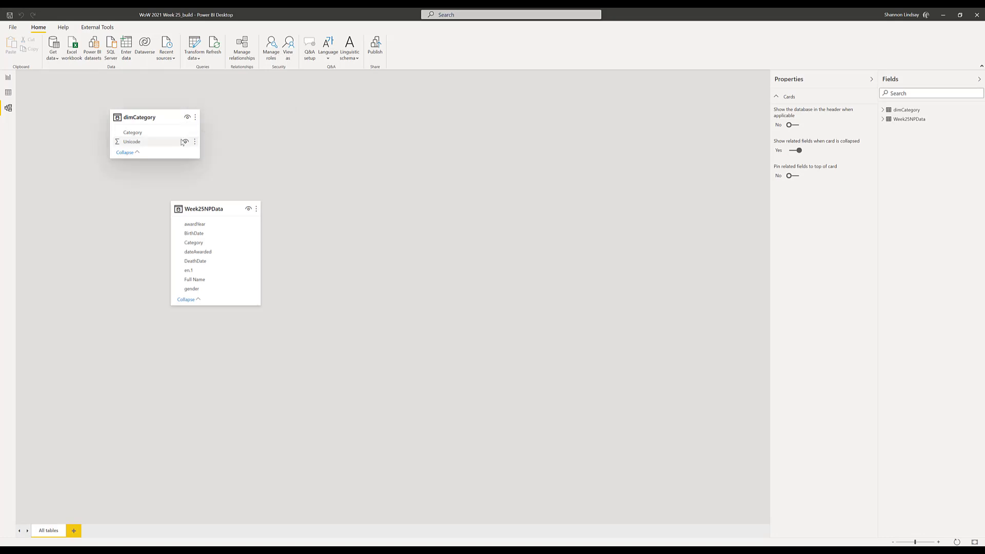
# - Create an active one-to-many relationship with single cross-filter direction from dimCategory's Category to Week25NPData's Category
pyautogui.click(135, 134)
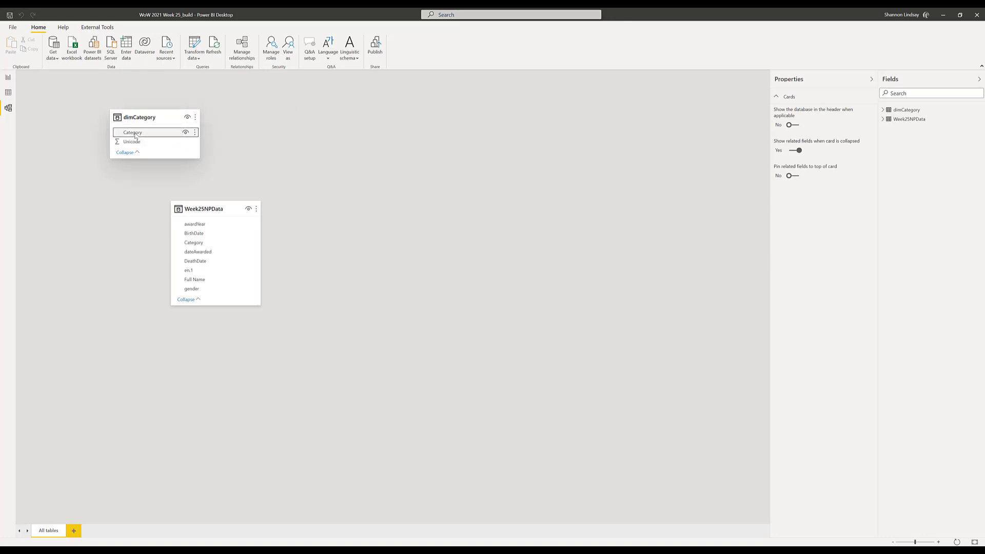
pyautogui.moveTo(135, 134)
pyautogui.mouseDown()
pyautogui.moveTo(176, 184)
pyautogui.moveTo(199, 246)
pyautogui.moveTo(184, 184)
pyautogui.moveTo(136, 125)
pyautogui.moveTo(152, 134)
pyautogui.mouseUp()
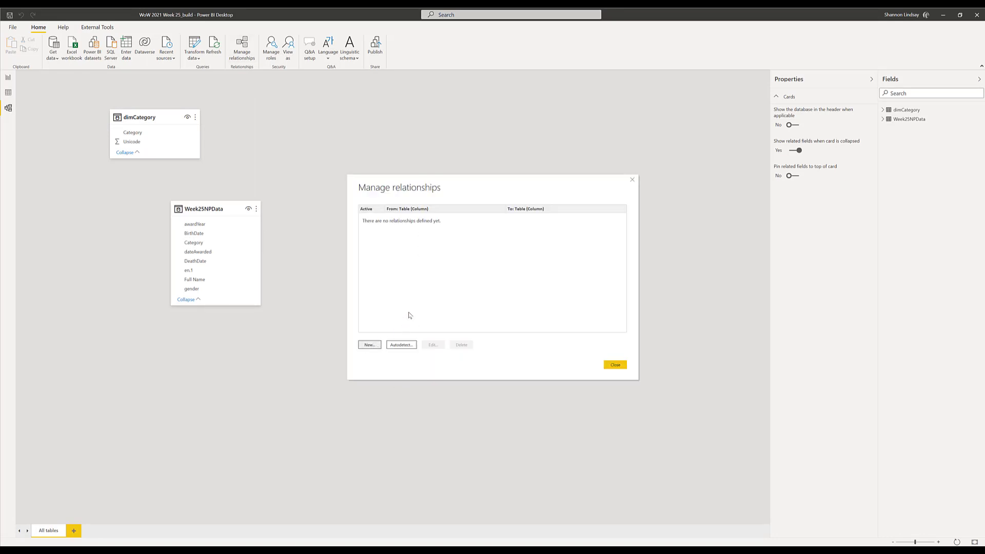
pyautogui.press('Return')
pyautogui.click(402, 208)
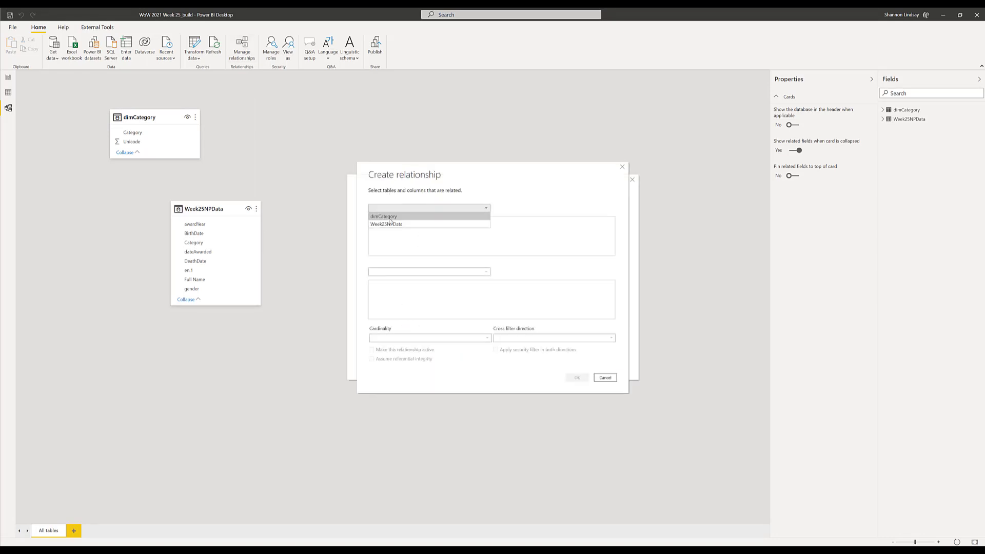
pyautogui.click(389, 217)
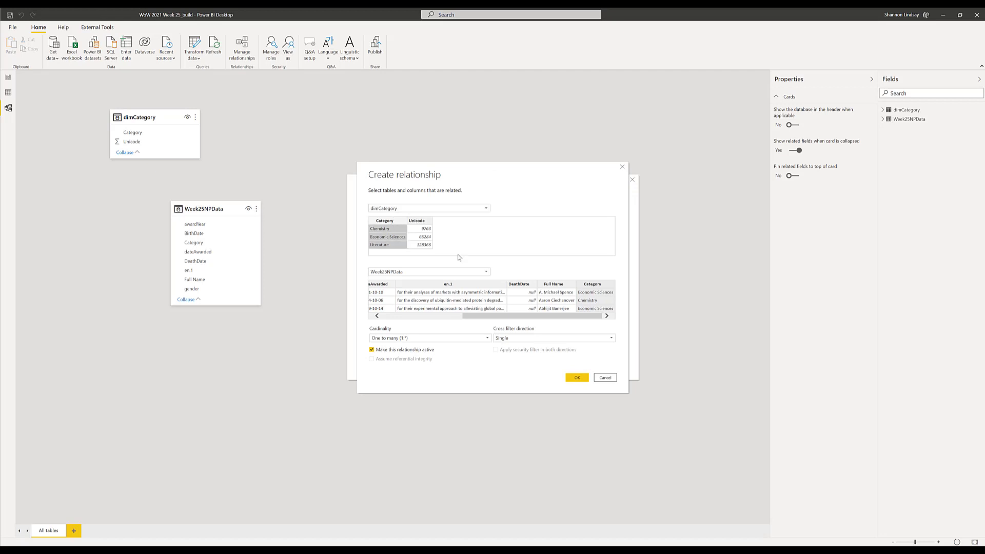
pyautogui.click(607, 286)
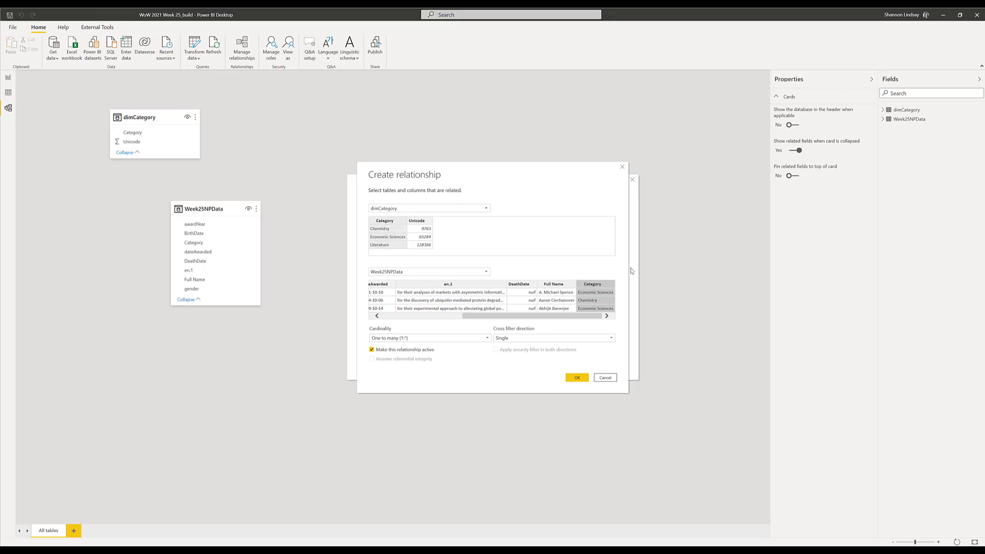
pyautogui.click(584, 380)
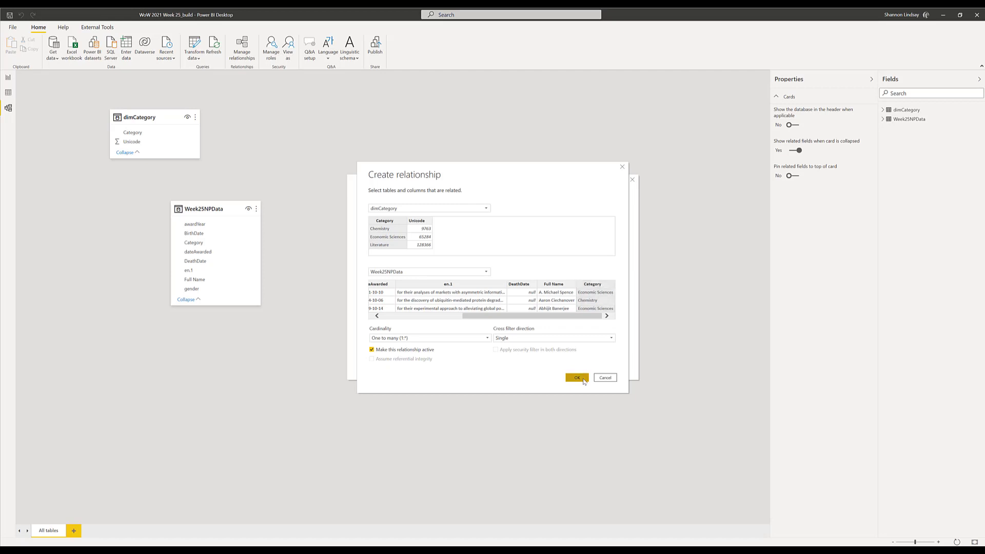
pyautogui.click(615, 364)
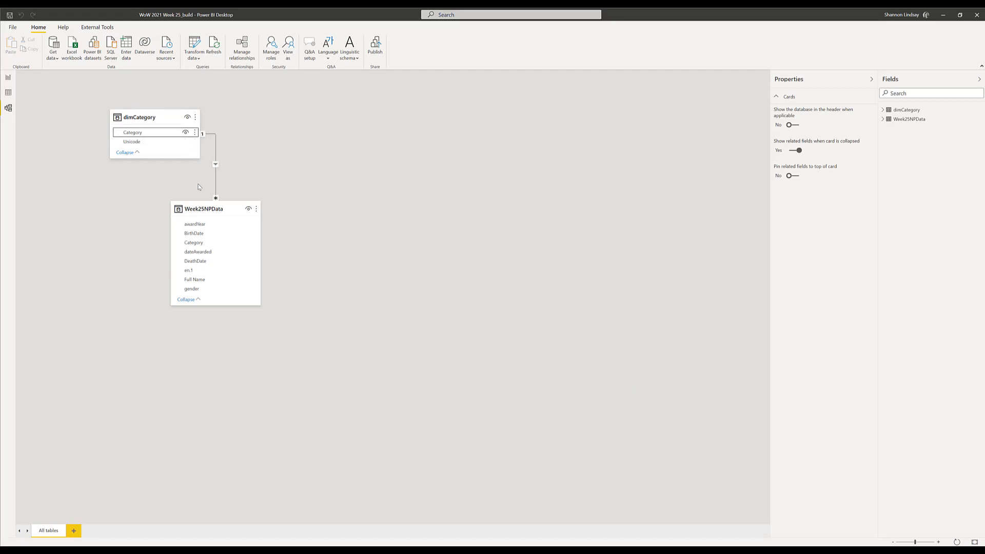
# - Examine the loaded Week25NPData rows and the list of values in its DeathDate column
pyautogui.click(4, 95)
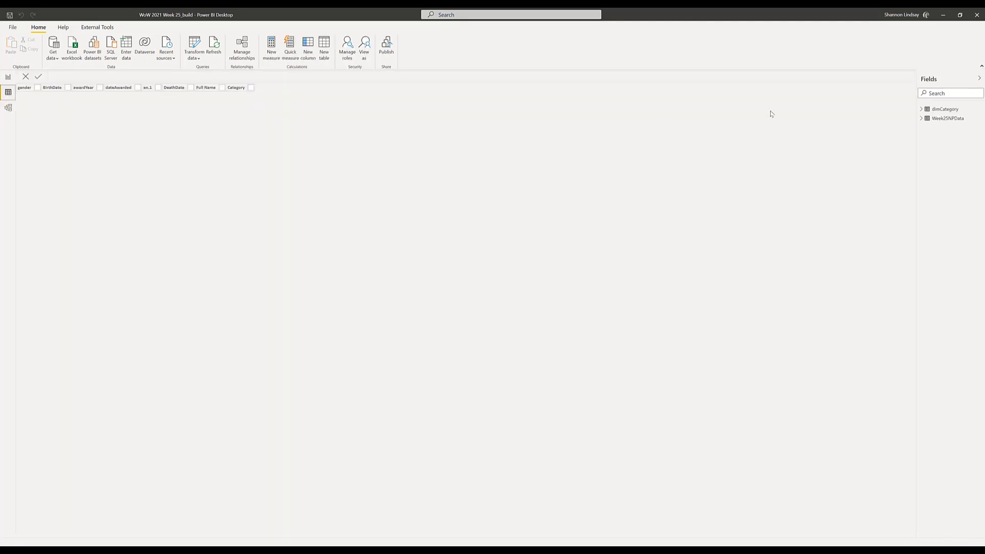
pyautogui.click(936, 119)
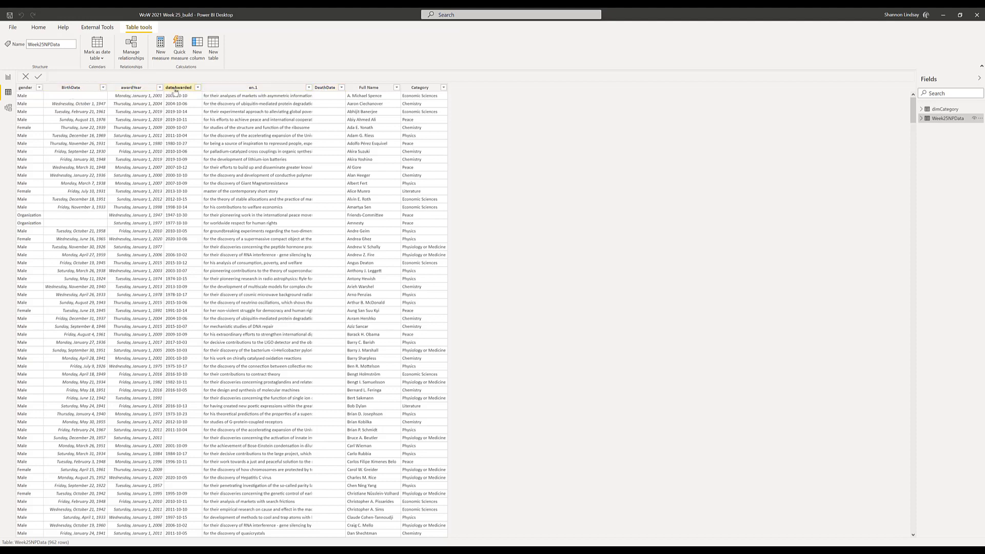
pyautogui.click(342, 88)
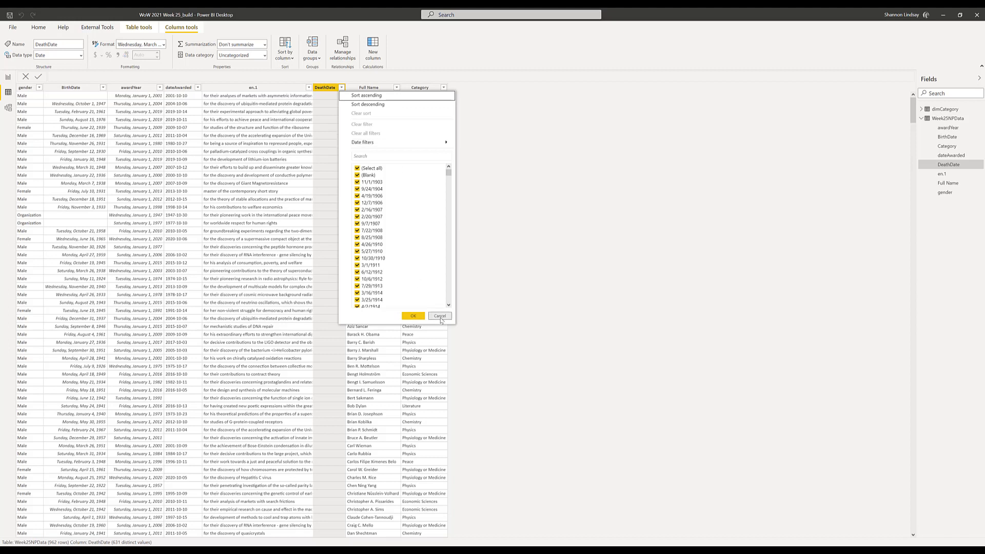
pyautogui.click(439, 316)
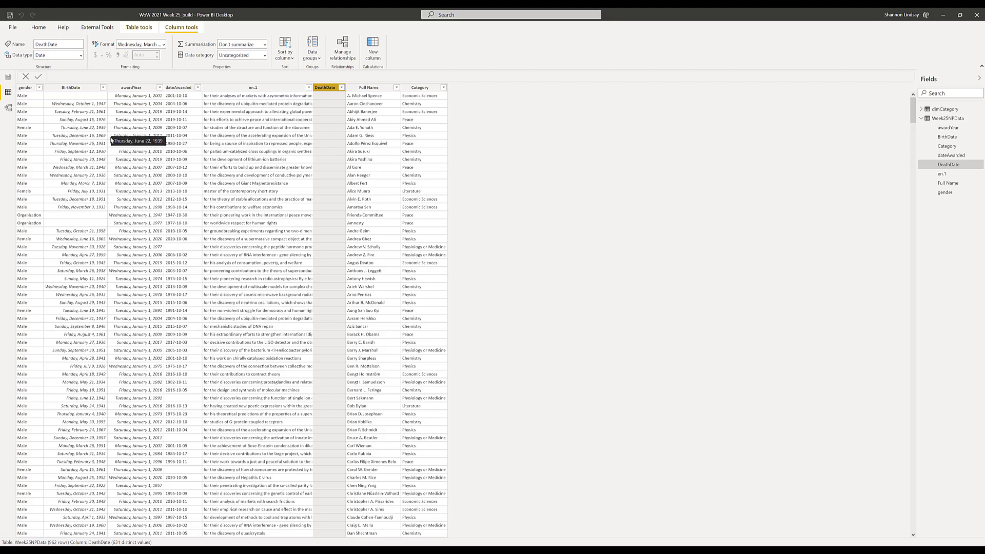
# - Add a measure to Week25NPData, enlarge the formula text, and start it as Laureates = DISTINCTCOUNT(
pyautogui.rightClick(943, 130)
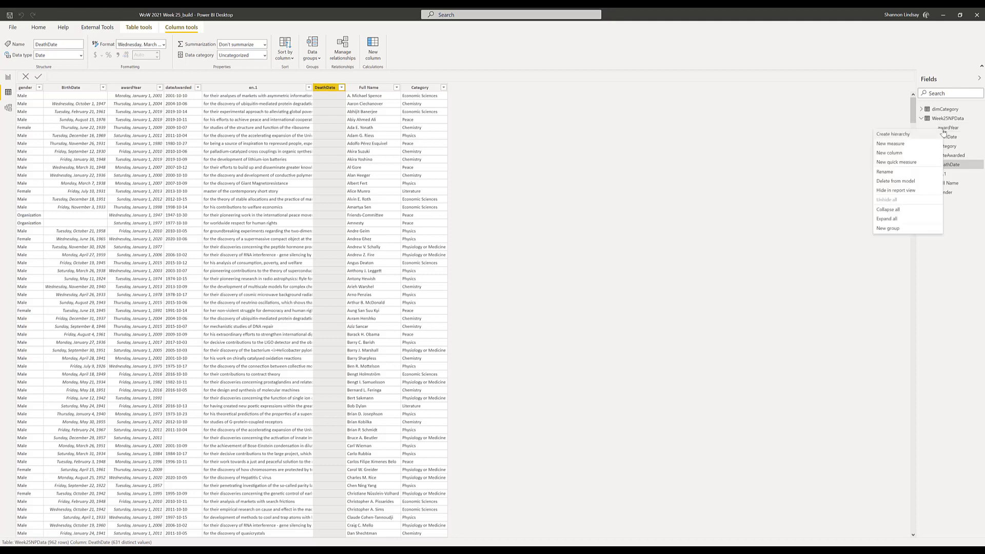
pyautogui.click(913, 146)
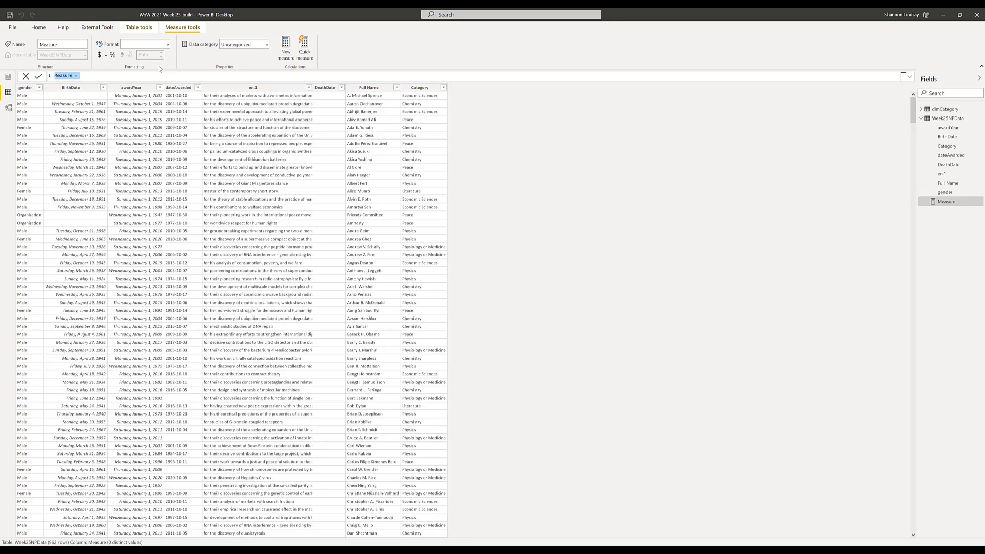
pyautogui.press('BackSpace')
pyautogui.keyDown('ctrl'); pyautogui.scroll(2, 142, 75); pyautogui.keyUp('ctrl')
pyautogui.keyDown('ctrl'); pyautogui.scroll(2, 142, 76); pyautogui.keyUp('ctrl')
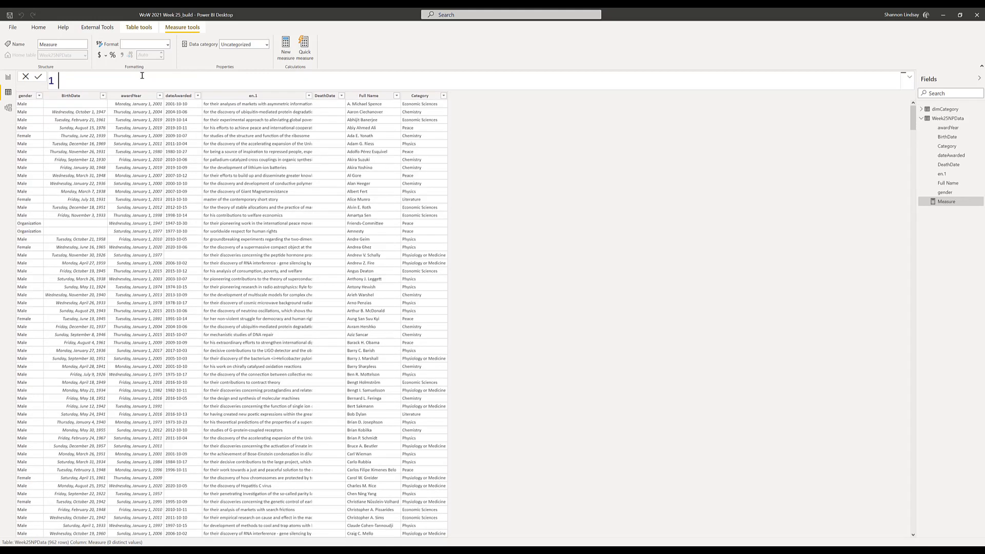
pyautogui.write('Laureates = distinct')
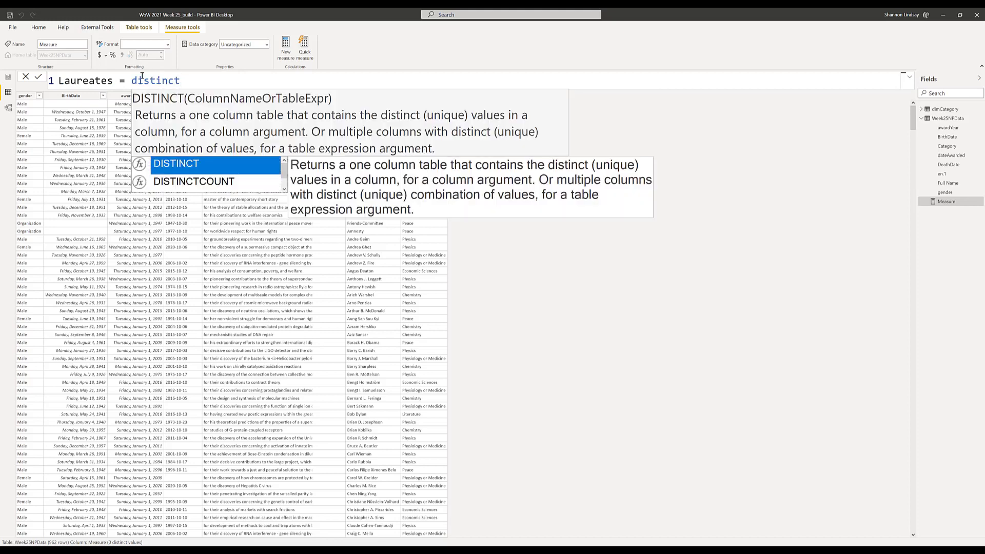
pyautogui.press('Down')
pyautogui.press('Tab')
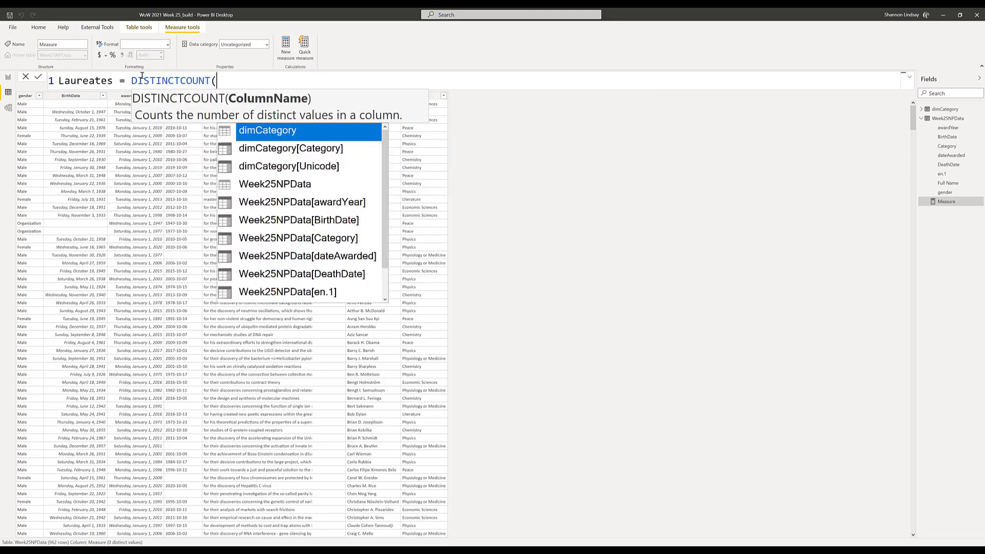
pyautogui.write('laureat')
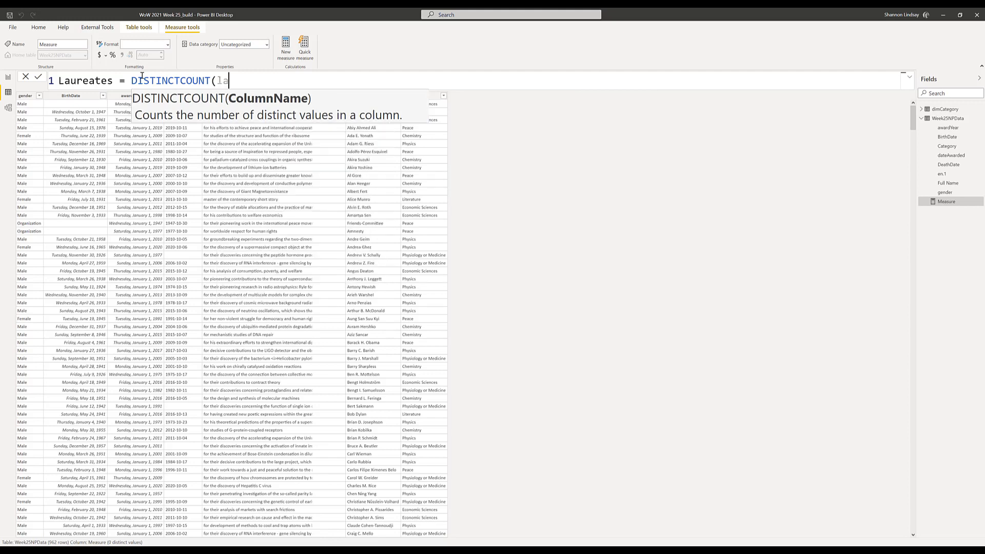
pyautogui.press('BackSpace')
pyautogui.press('BackSpace')
pyautogui.press('BackSpace')
pyautogui.press('BackSpace')
pyautogui.press('BackSpace')
pyautogui.press('BackSpace')
pyautogui.press('BackSpace')
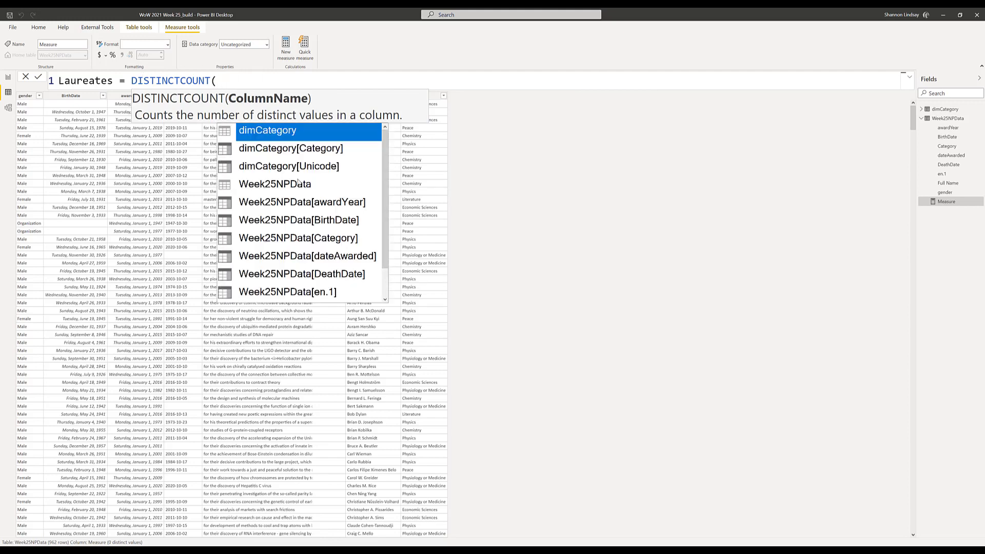
# - Complete the Laureates measure with Week25NPData[Full Name] as the column to count, and commit it
pyautogui.scroll(-1, 381, 253)
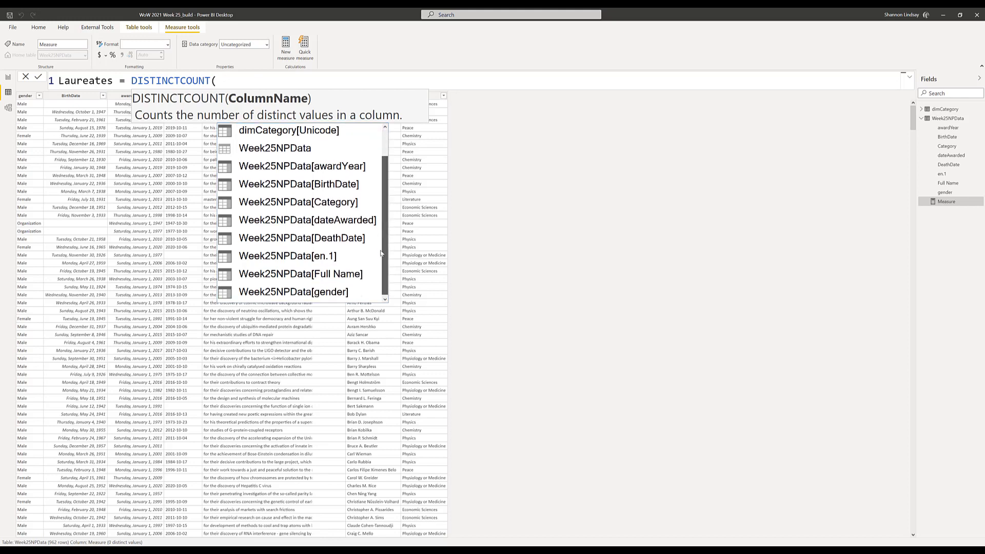
pyautogui.doubleClick(339, 274)
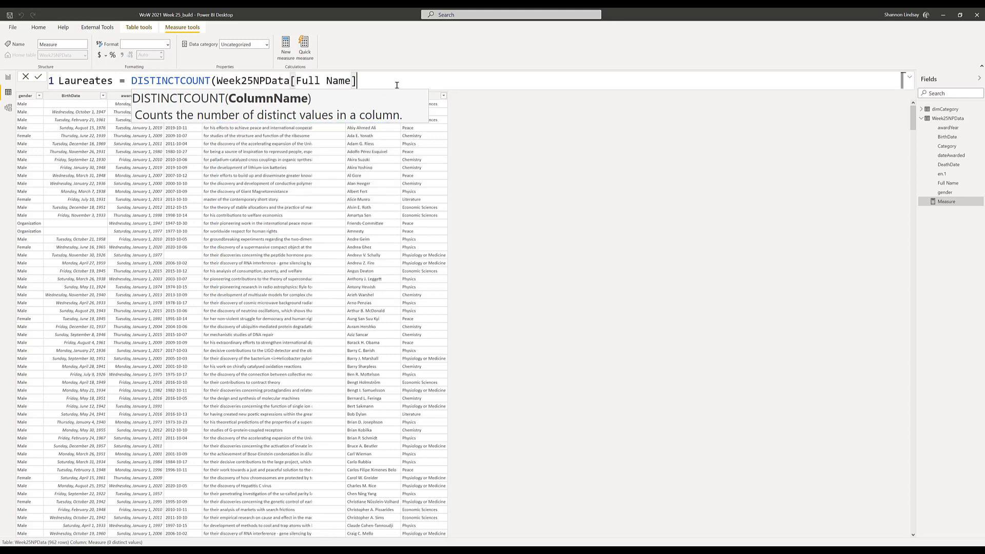
pyautogui.write(')')
pyautogui.press('Return')
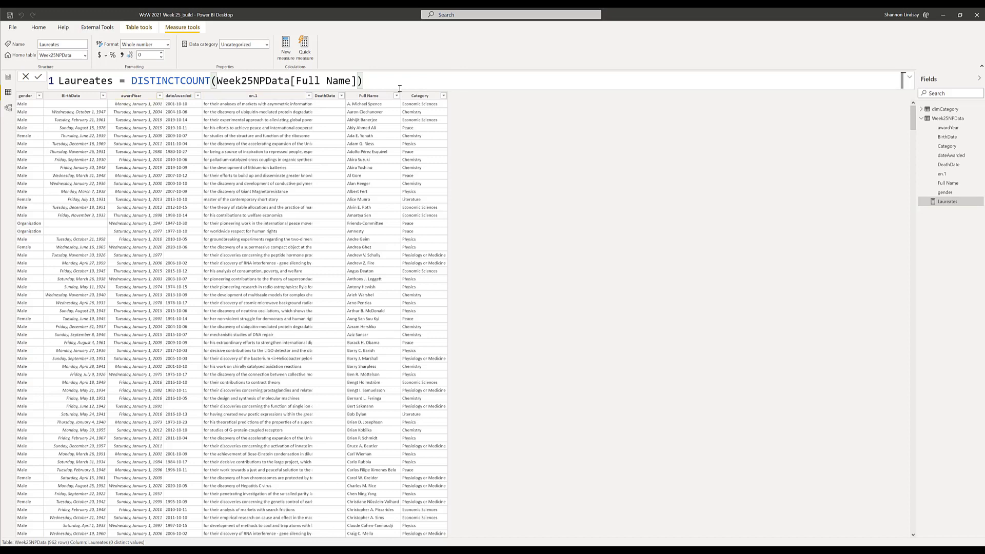
# - Add a second report page and rename it Troubleshooting
pyautogui.click(7, 77)
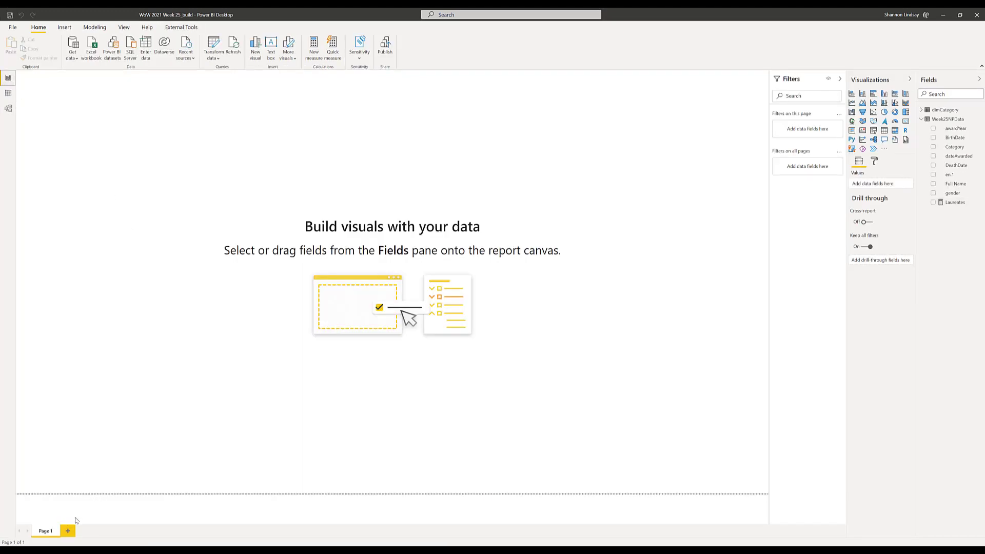
pyautogui.click(68, 531)
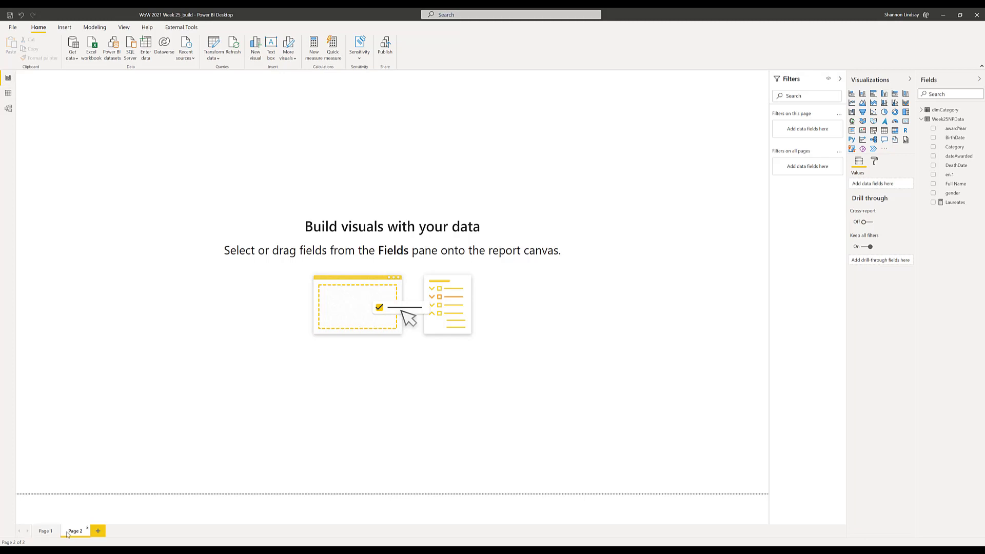
pyautogui.doubleClick(76, 531)
pyautogui.press('BackSpace')
pyautogui.write('Tables an')
pyautogui.write('d Doubles')
pyautogui.write('hooting')
pyautogui.press('Return')
# - Hide the Troubleshooting page and place a card on it showing the Laureates measure, shrunk to a short, wide box
pyautogui.rightClick(74, 533)
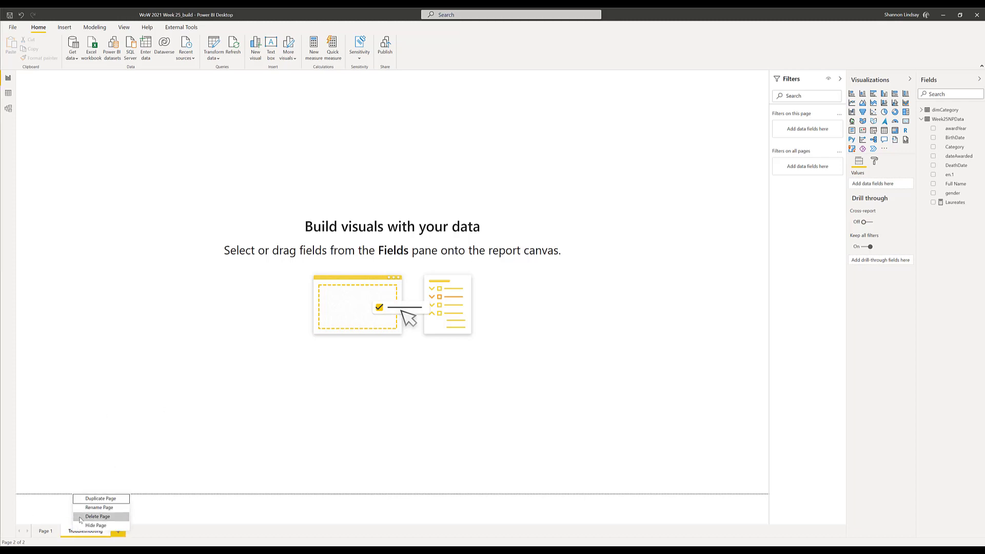
pyautogui.click(87, 523)
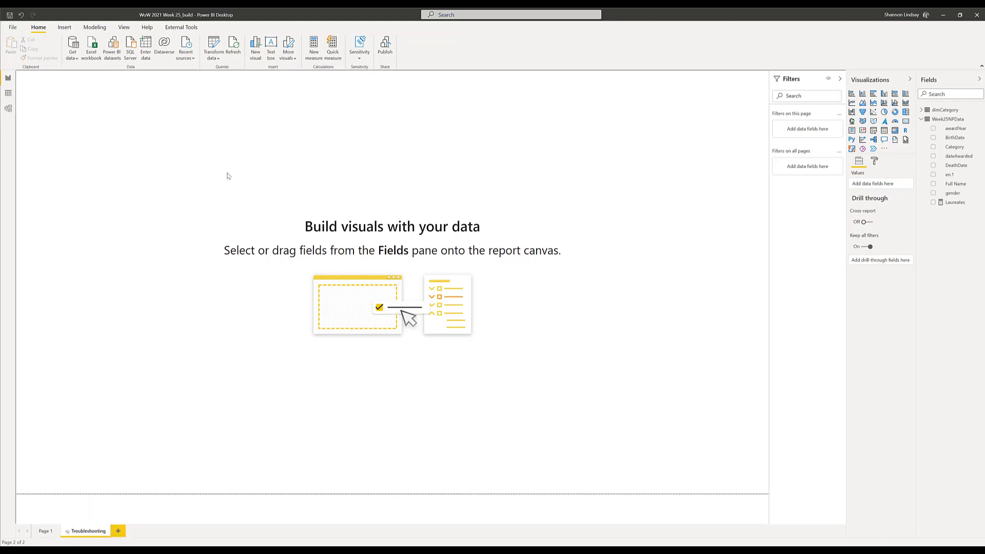
pyautogui.click(933, 202)
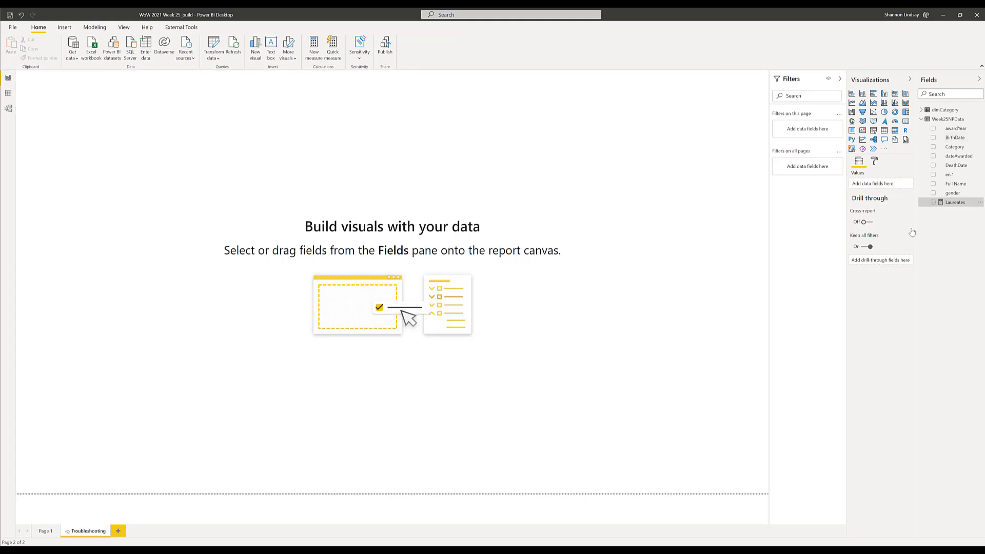
pyautogui.click(905, 121)
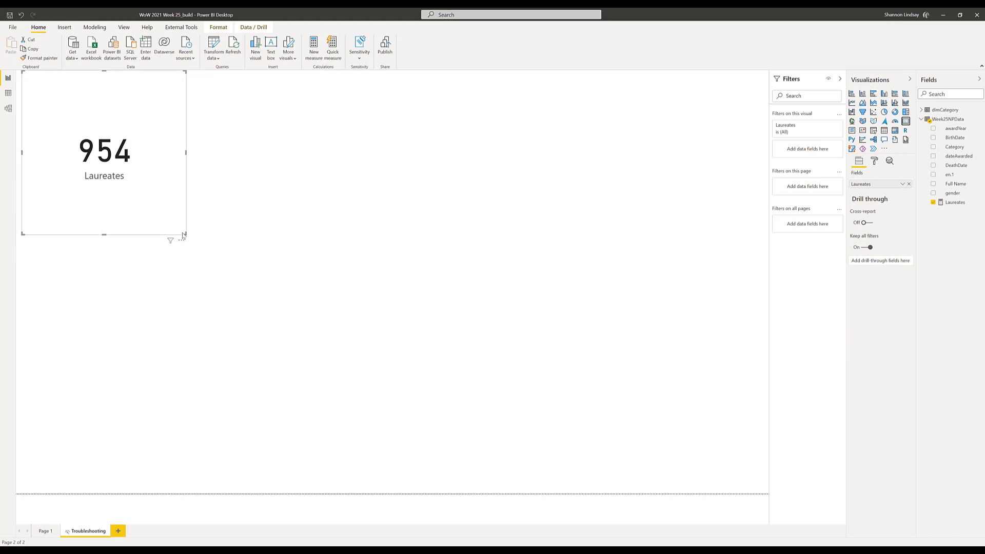
pyautogui.moveTo(185, 233); pyautogui.dragTo(194, 141)
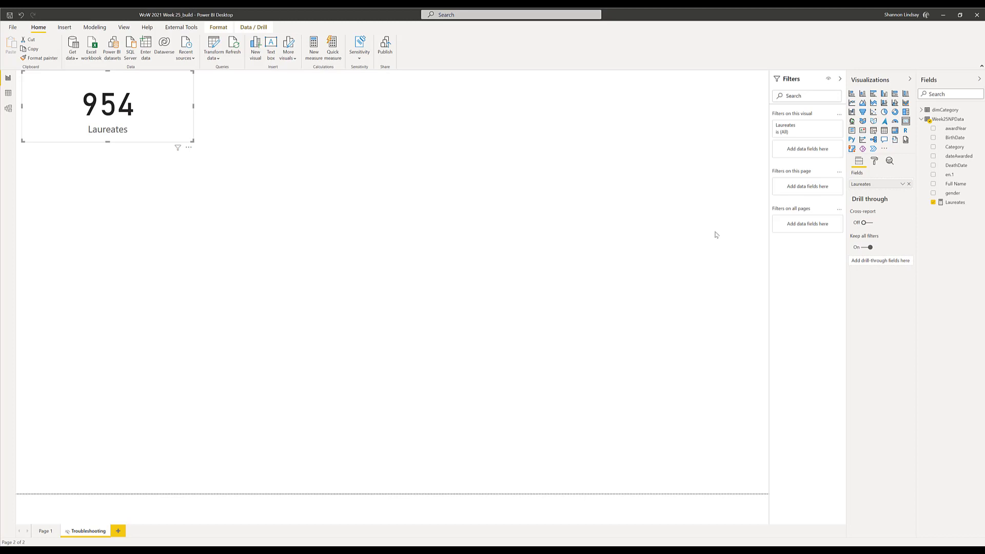
pyautogui.click(315, 126)
# - Add another measure to Week25NPData in the data view, name it % of female laureates, and leave blank lines for its formula
pyautogui.click(7, 94)
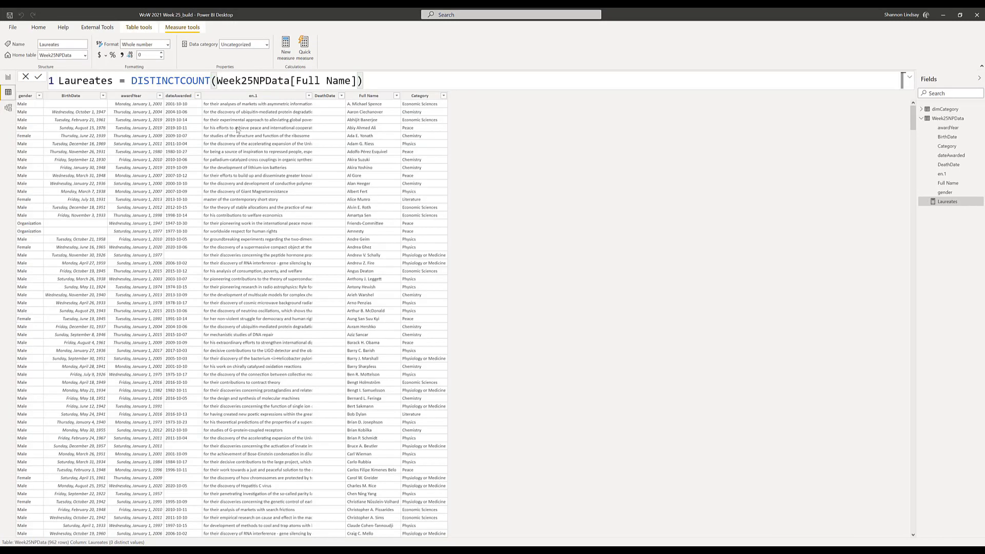
pyautogui.click(7, 78)
pyautogui.click(8, 93)
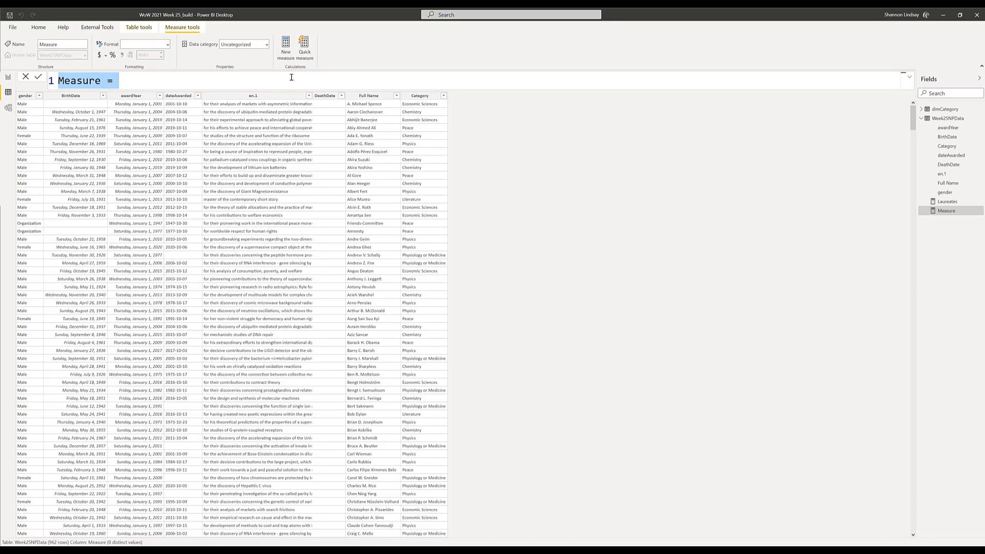
pyautogui.write('% of ')
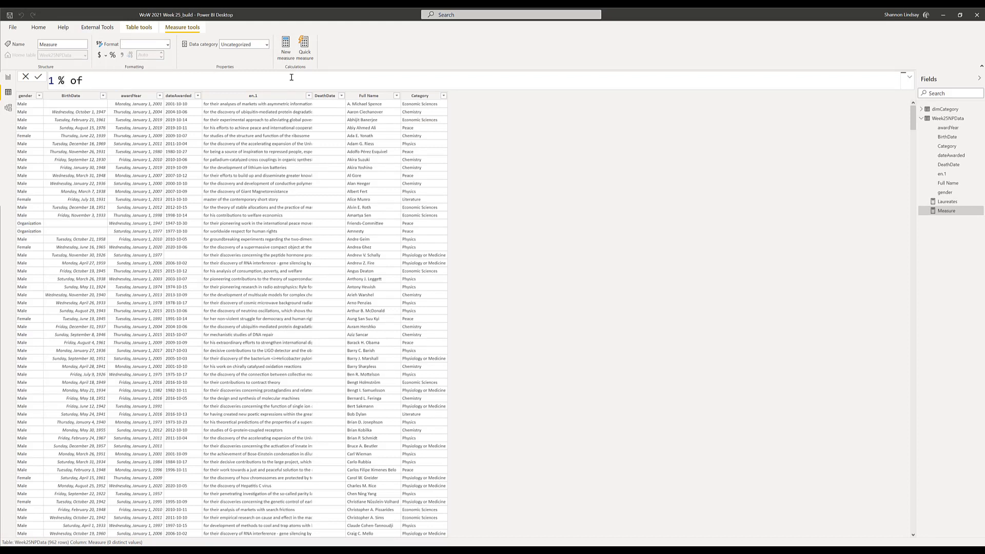
pyautogui.write('female laureates =')
pyautogui.hotkey('shift', 'Return')
pyautogui.hotkey('shift', 'Return')
pyautogui.press('Up')
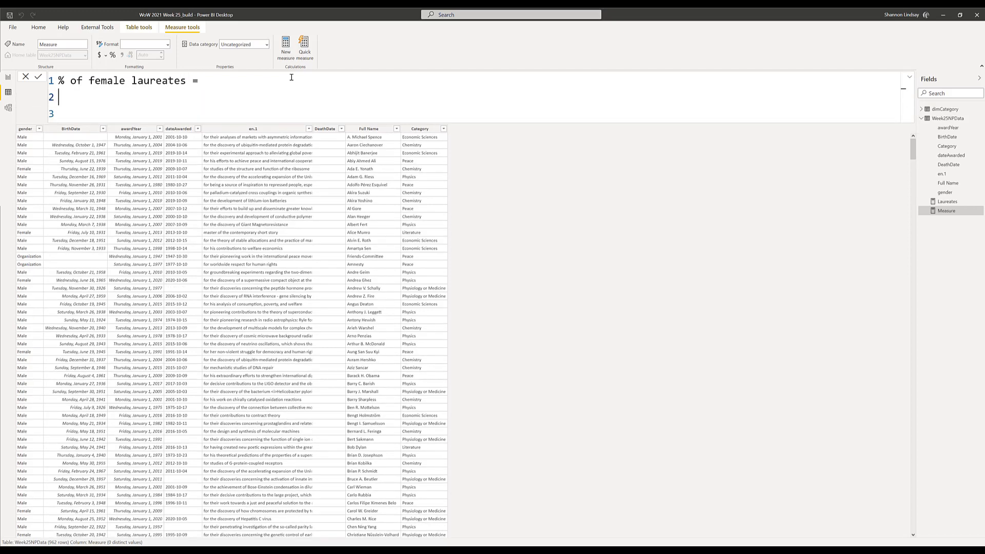
# - Start the measure's expression with DIVIDE, using a nested CALCULATE on [Laureates] for the numerator
pyautogui.write('Divid')
pyautogui.press('Tab')
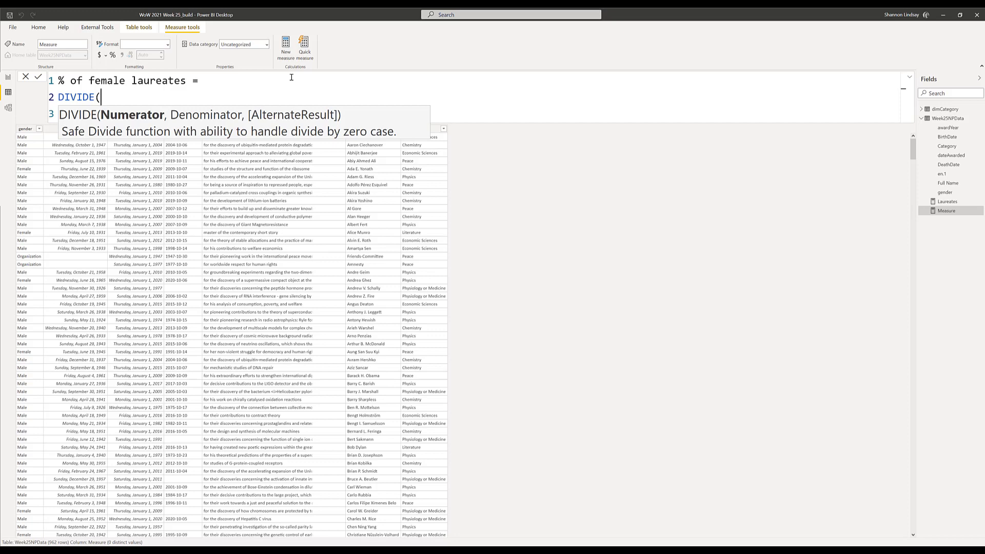
pyautogui.write('CAL')
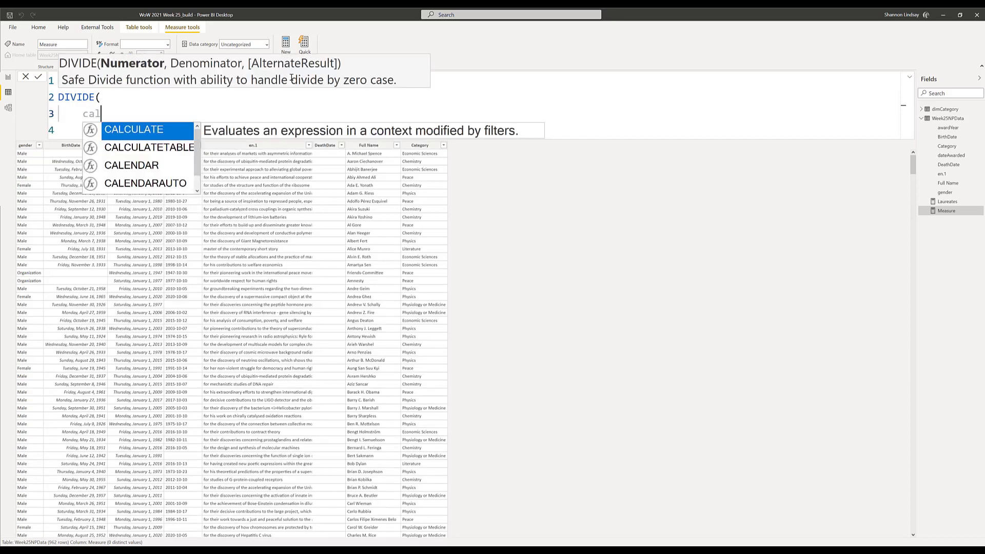
pyautogui.press('Tab')
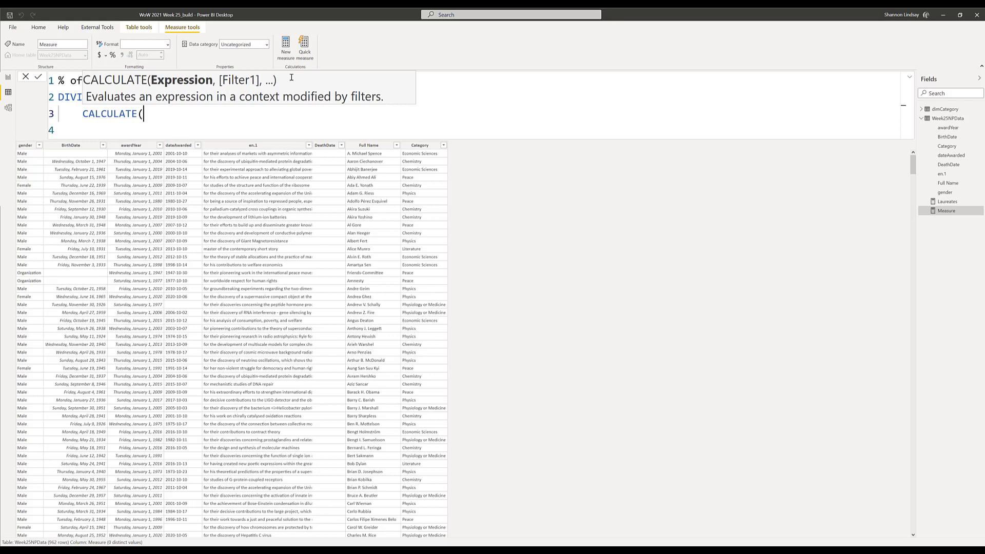
pyautogui.write('[Lau')
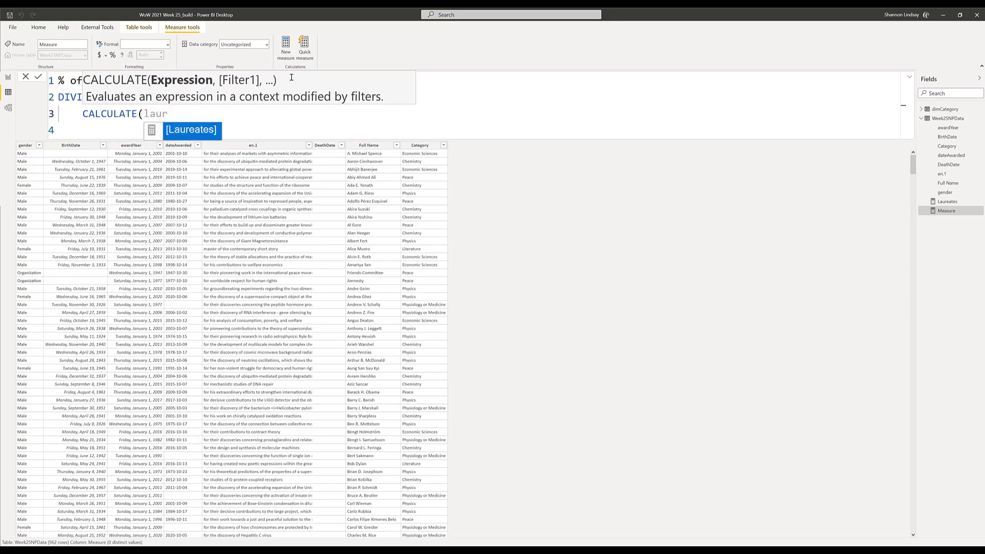
pyautogui.press('Tab')
pyautogui.write(',')
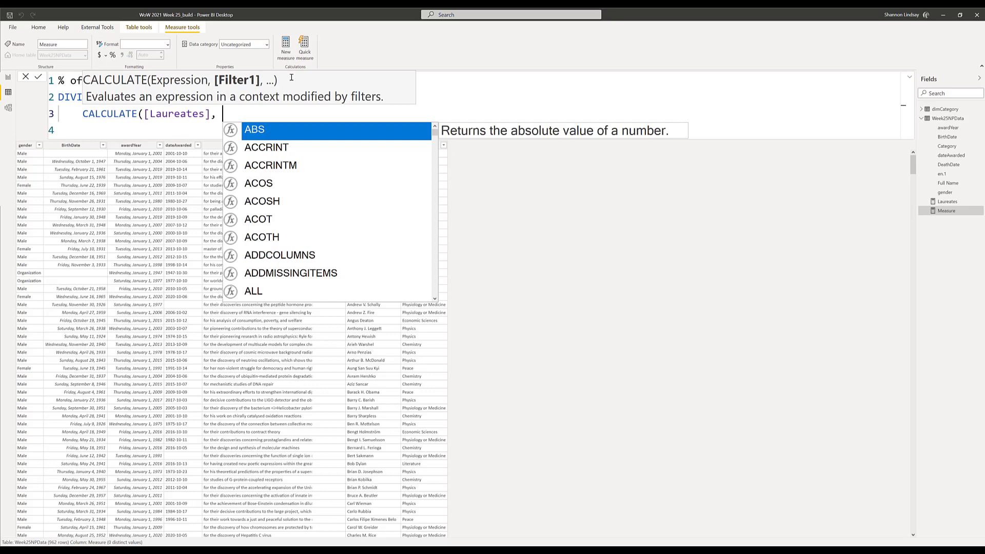
# - Filter the CALCULATE numerator with Week25NPData[gender] = "Female" and close its parenthesis
pyautogui.write('gen')
pyautogui.press('BackSpace')
pyautogui.press('BackSpace')
pyautogui.press('BackSpace')
pyautogui.write('wee')
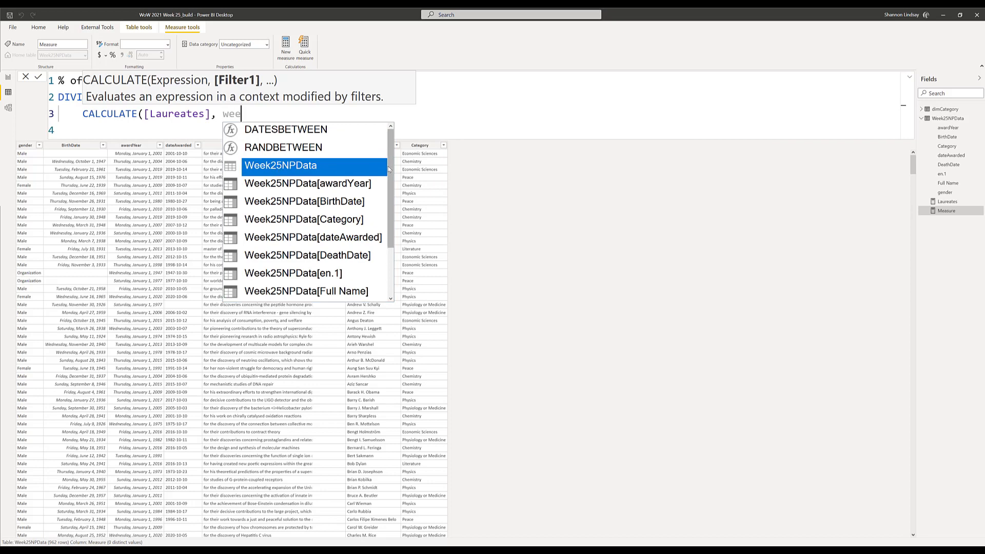
pyautogui.moveTo(388, 166); pyautogui.dragTo(389, 189)
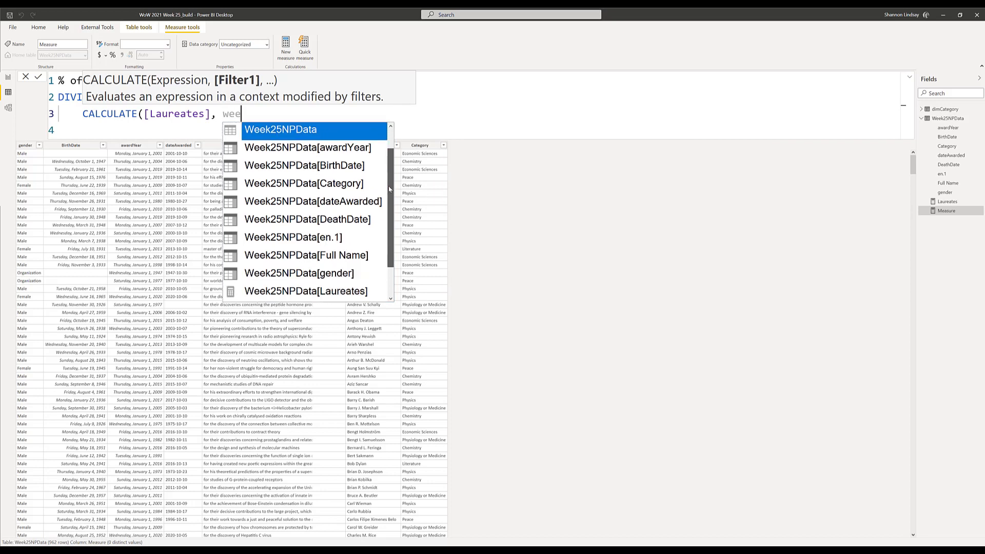
pyautogui.click(336, 273)
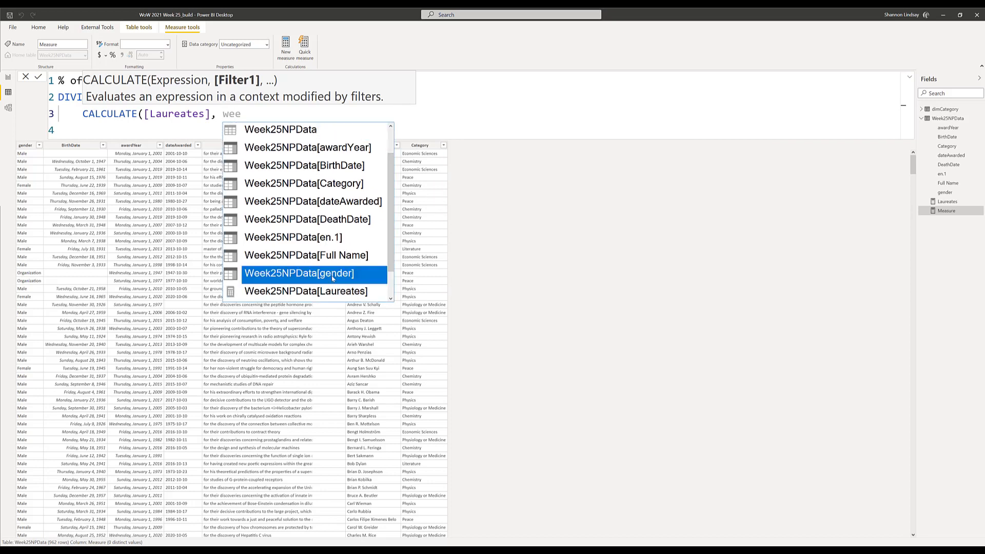
pyautogui.click(336, 273)
pyautogui.write('= ')
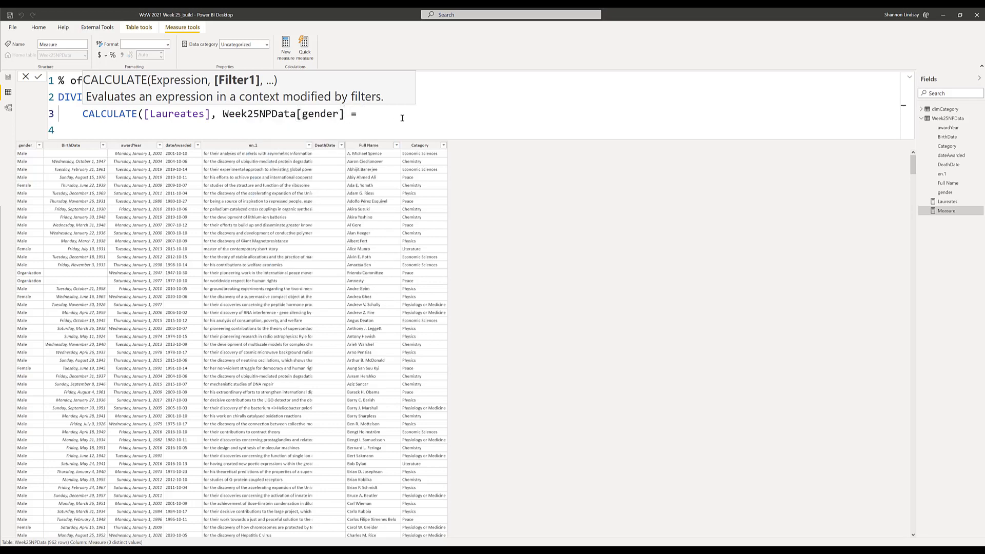
pyautogui.write('Fe')
pyautogui.press('BackSpace')
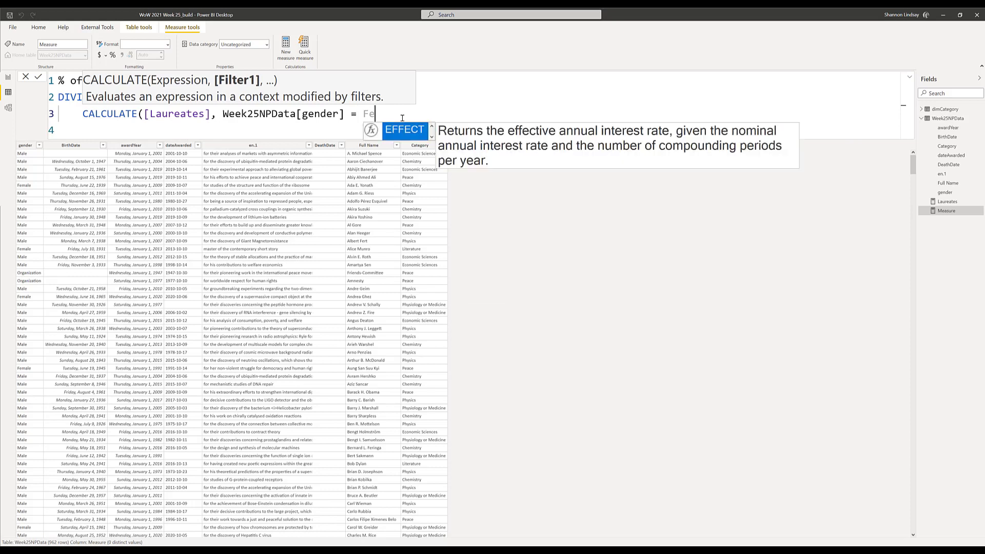
pyautogui.press('BackSpace')
pyautogui.write('"Female')
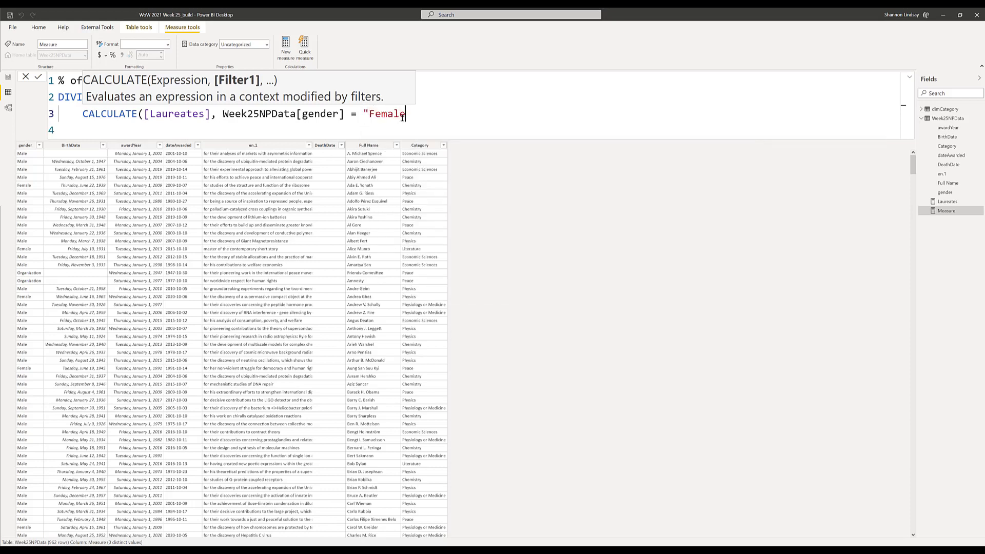
pyautogui.write('")')
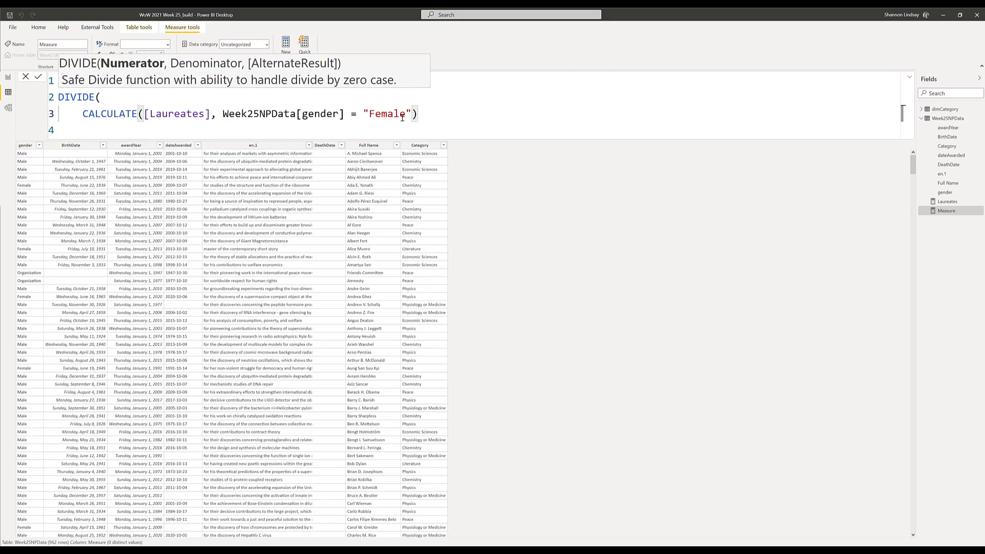
# - Set [Laureates] as the DIVIDE denominator, close the formula on the same line, and commit the measure
pyautogui.write(',')
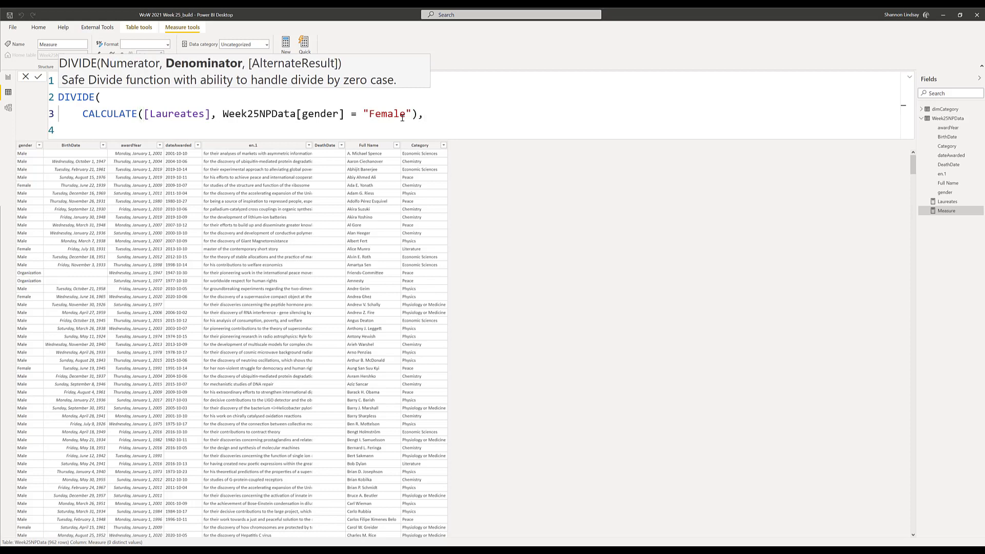
pyautogui.write(' [Lau')
pyautogui.press('Tab')
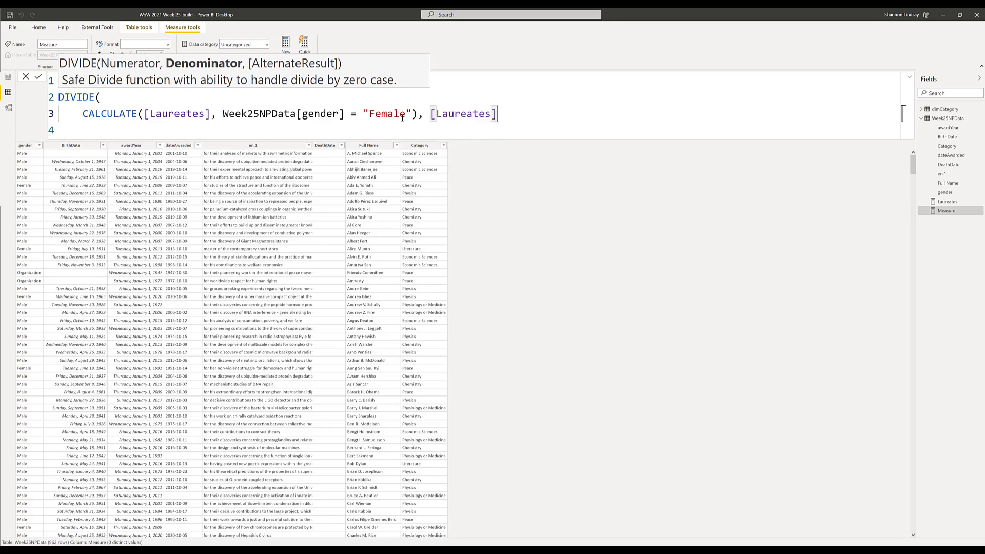
pyautogui.write(')')
pyautogui.hotkey('shift', 'Return')
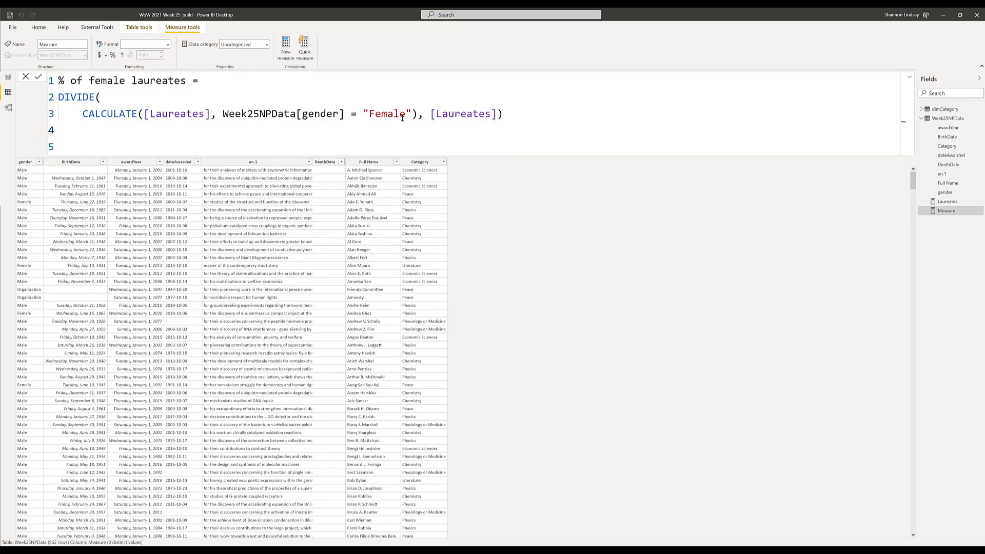
pyautogui.press('Tab')
pyautogui.write(')')
pyautogui.press('BackSpace')
pyautogui.press('BackSpace')
pyautogui.press('BackSpace')
pyautogui.press('BackSpace')
pyautogui.write(')')
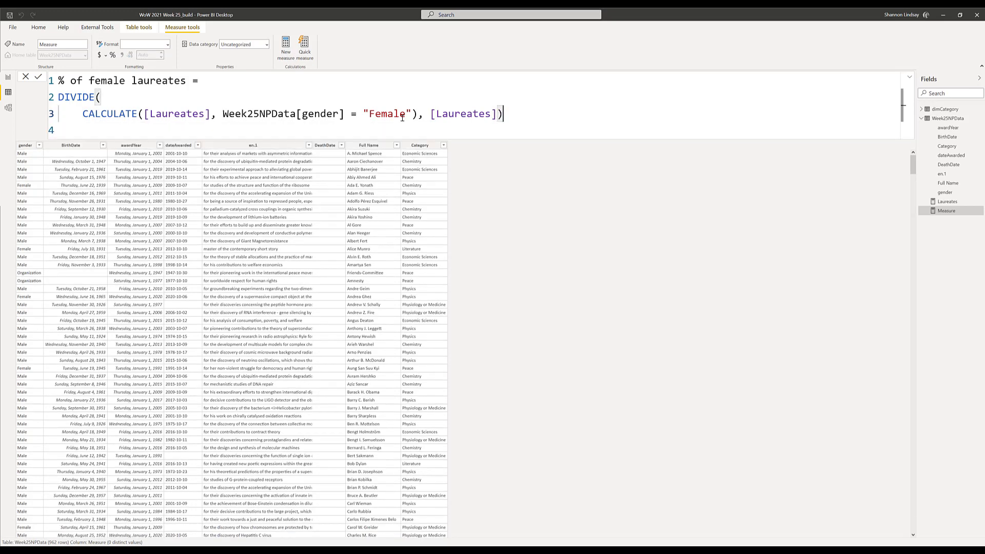
pyautogui.press('Return')
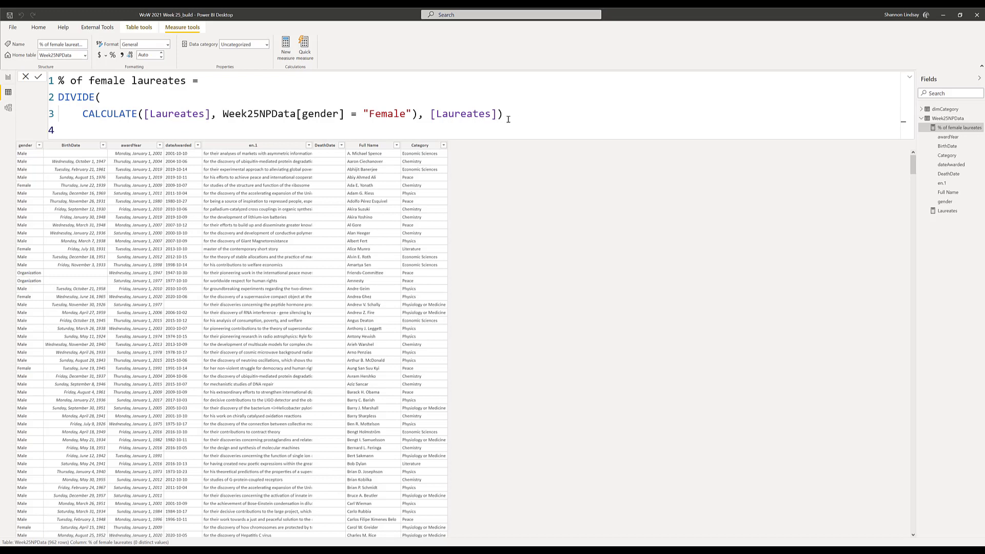
# - Format the % of female laureates measure as a percentage with 0 decimal places
pyautogui.click(113, 55)
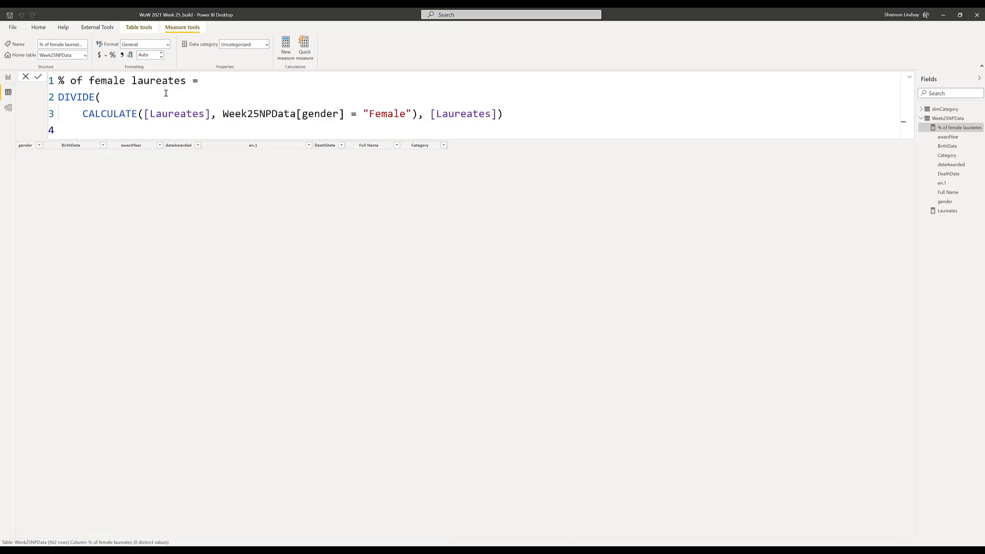
pyautogui.click(121, 55)
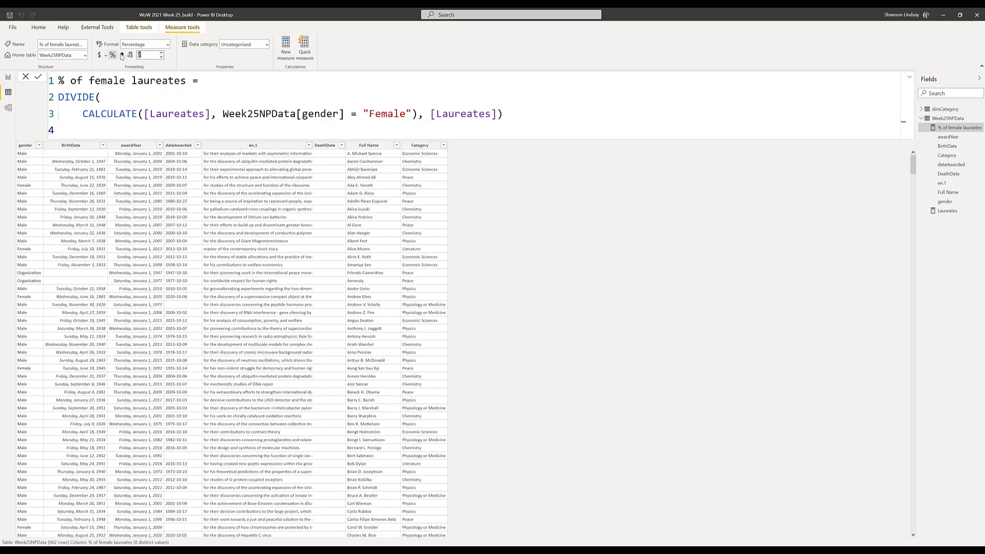
pyautogui.click(146, 56)
pyautogui.write('0')
pyautogui.press('Return')
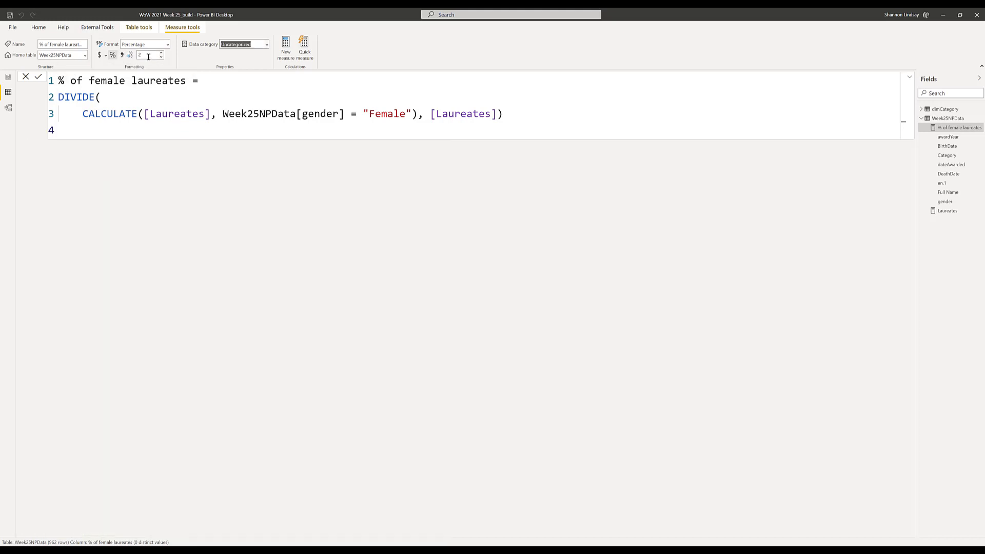
# - Add a second card to the Troubleshooting page, beside the Laureates card, showing the % of female laureates measure
pyautogui.click(8, 78)
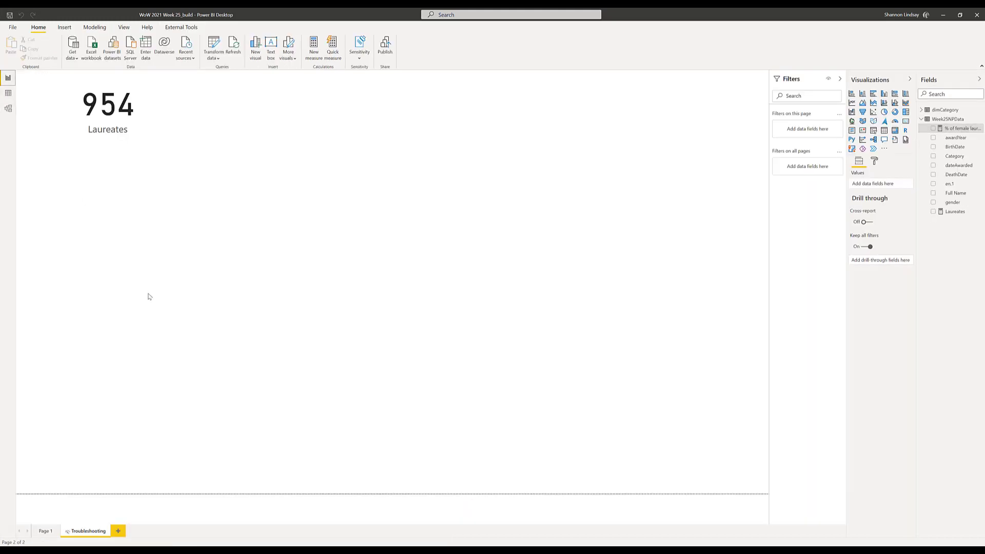
pyautogui.click(160, 129)
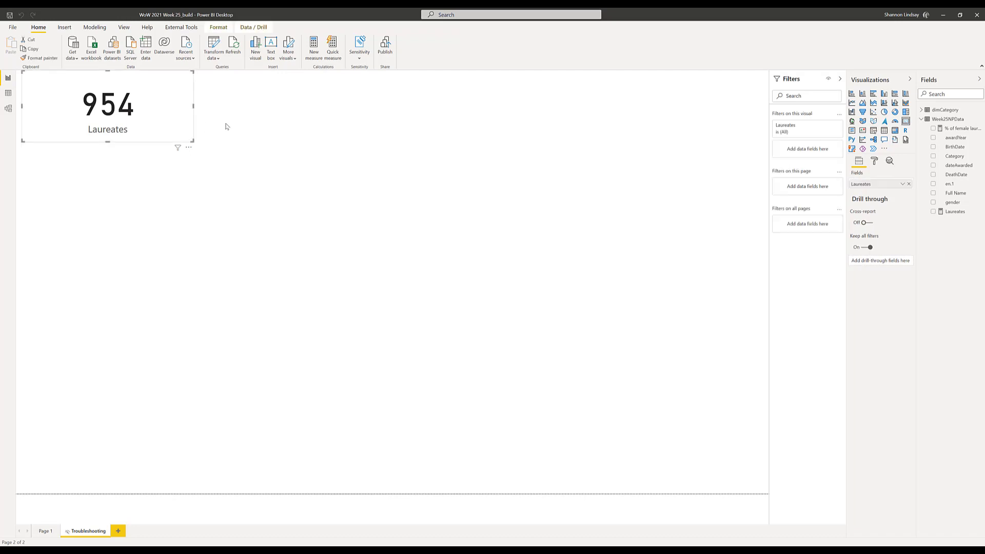
pyautogui.click(226, 124)
pyautogui.click(906, 121)
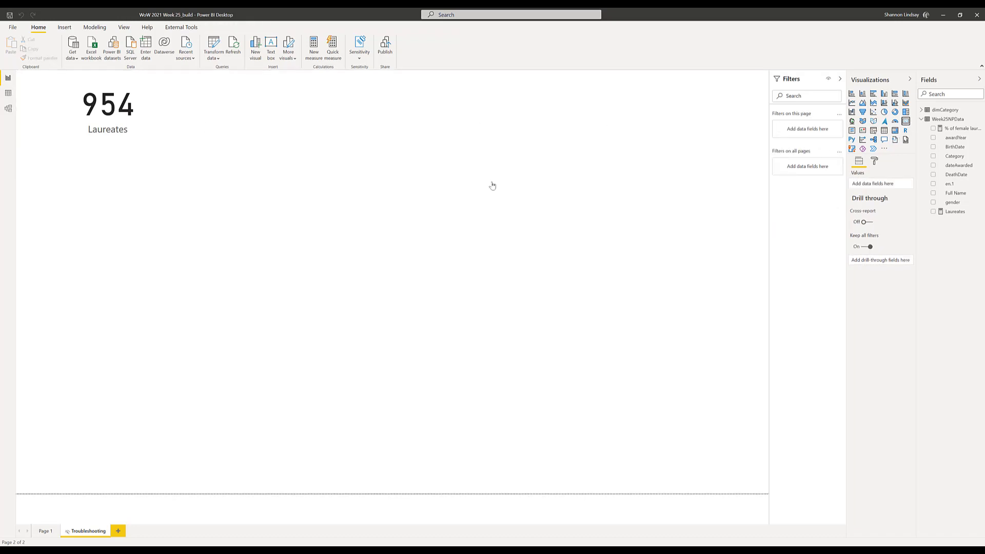
pyautogui.moveTo(123, 188); pyautogui.dragTo(279, 74)
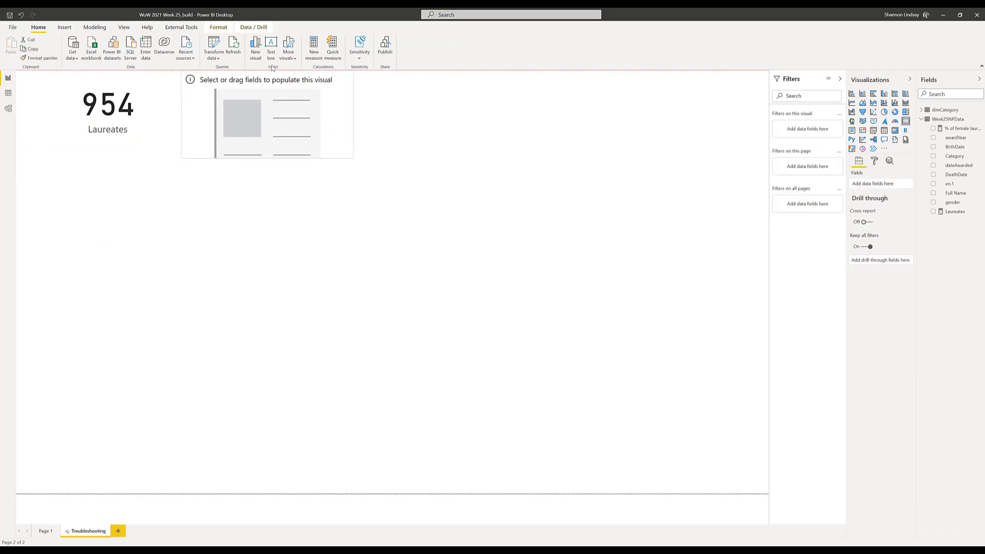
pyautogui.click(933, 129)
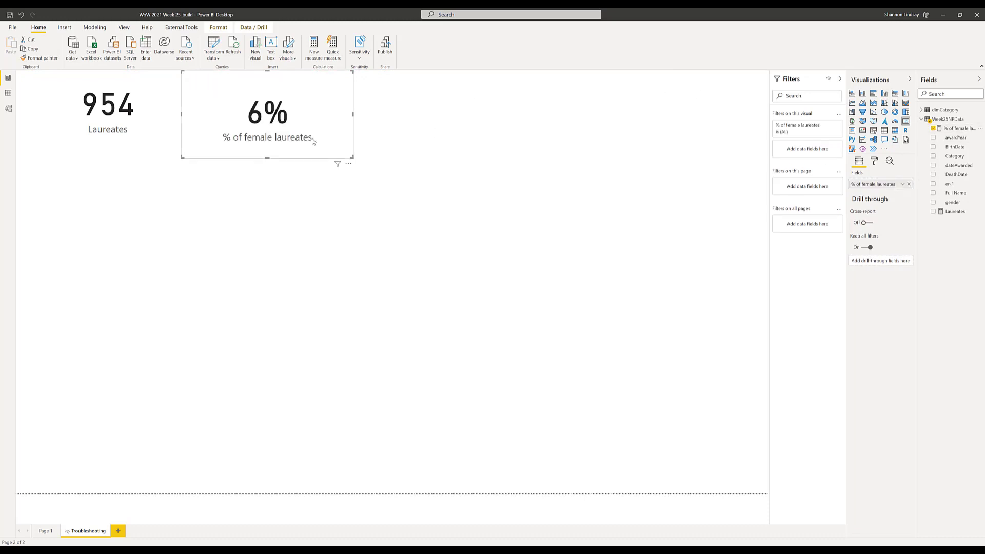
pyautogui.click(416, 155)
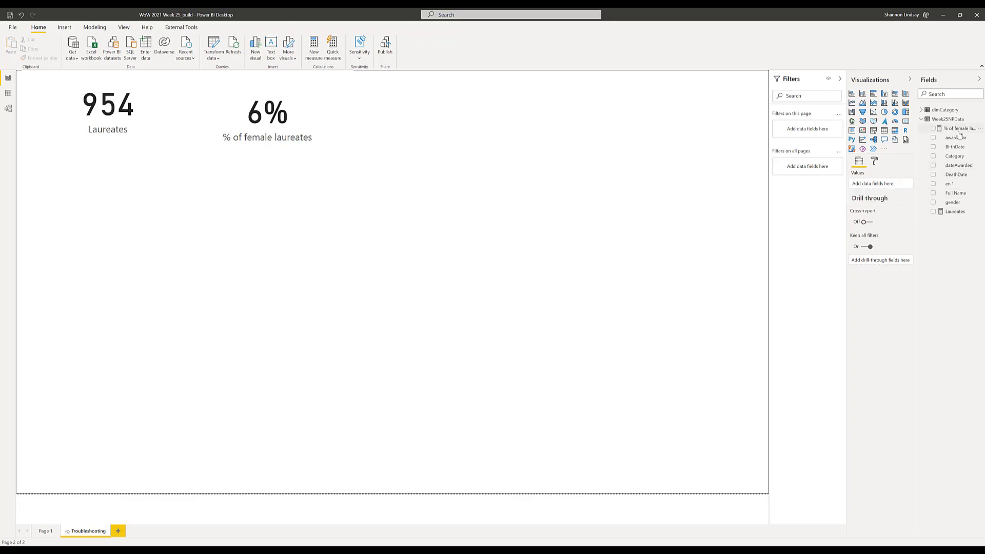
# - Add a calculated column named Age at award to the Week25NPData table and begin its formula with the DATEDIFF function
pyautogui.click(8, 93)
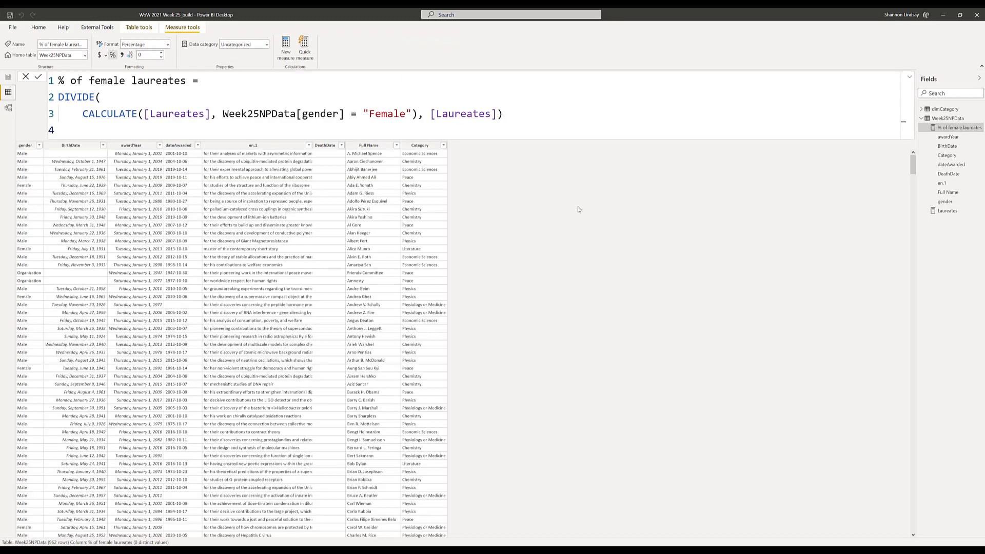
pyautogui.click(76, 146)
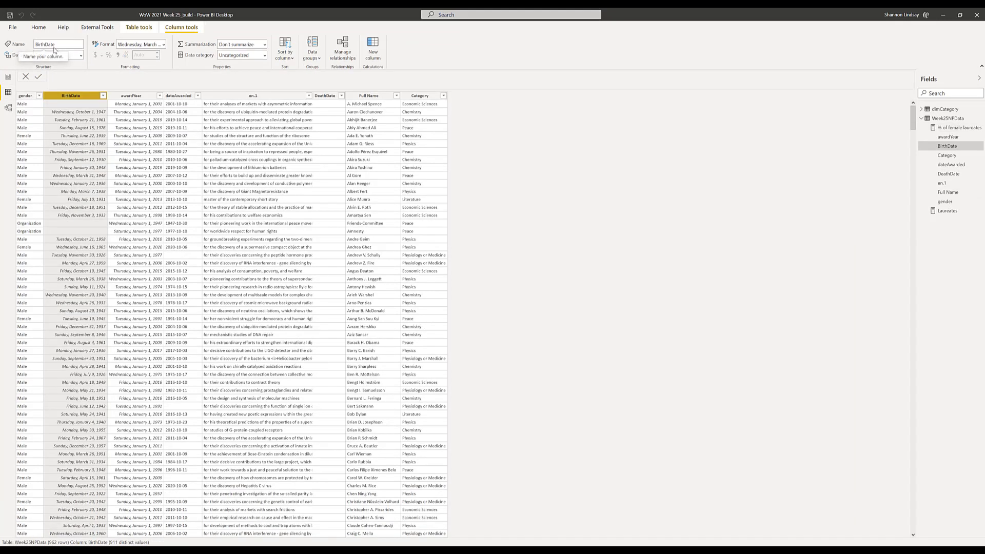
pyautogui.click(131, 96)
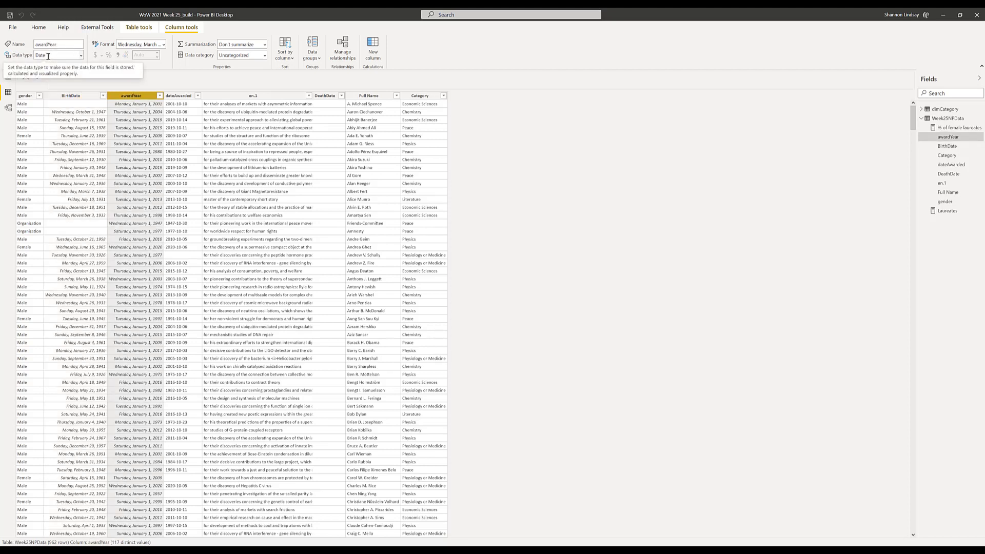
pyautogui.click(328, 95)
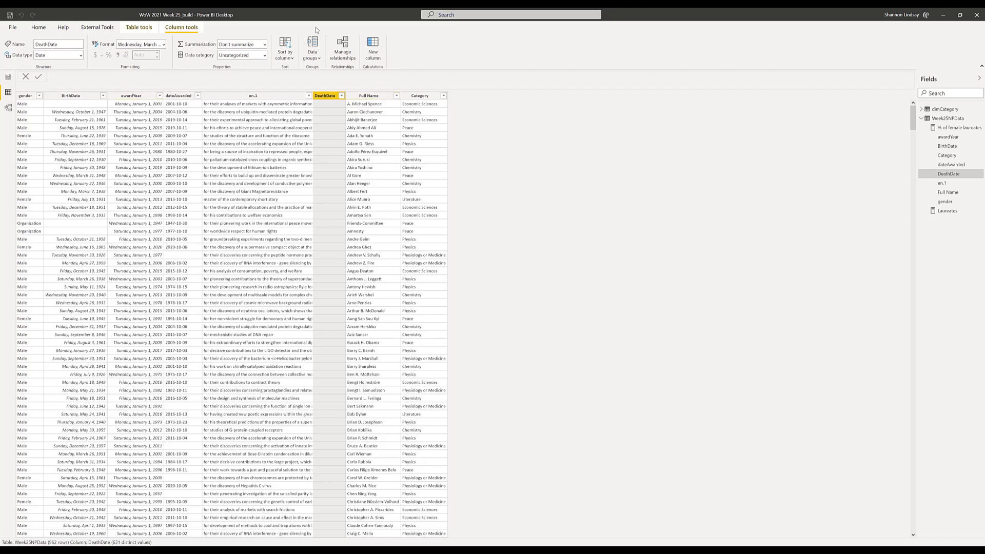
pyautogui.click(373, 52)
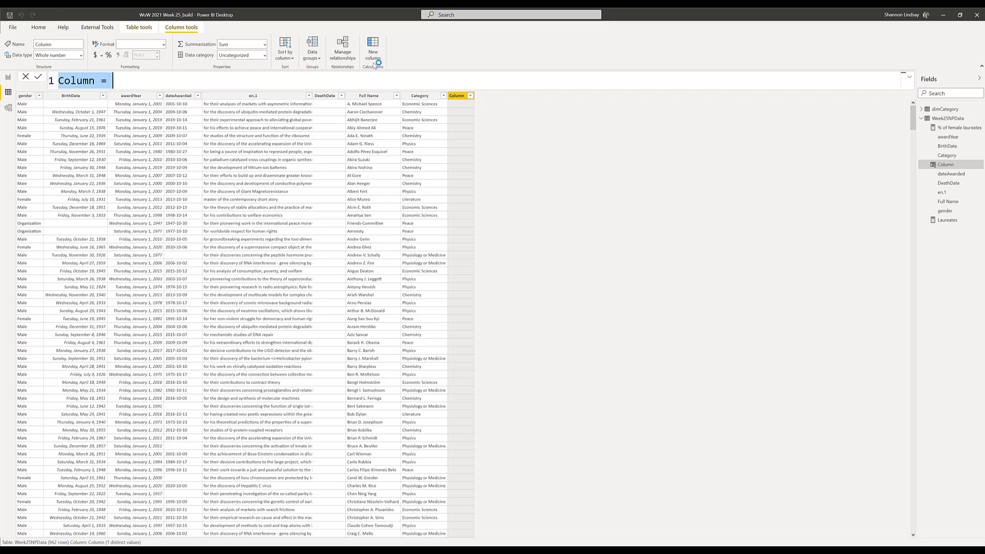
pyautogui.write('Age at')
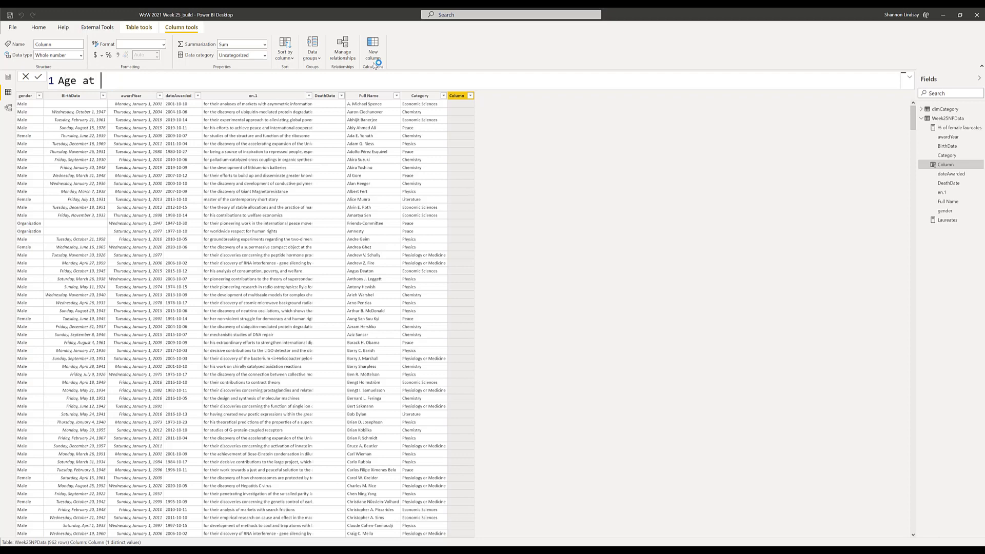
pyautogui.write(' award = datediff')
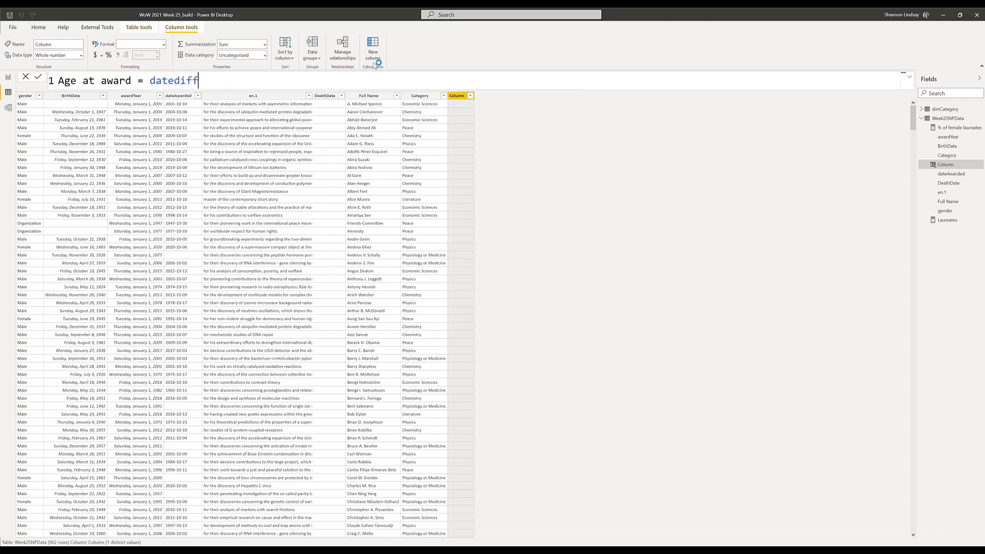
pyautogui.press('Tab')
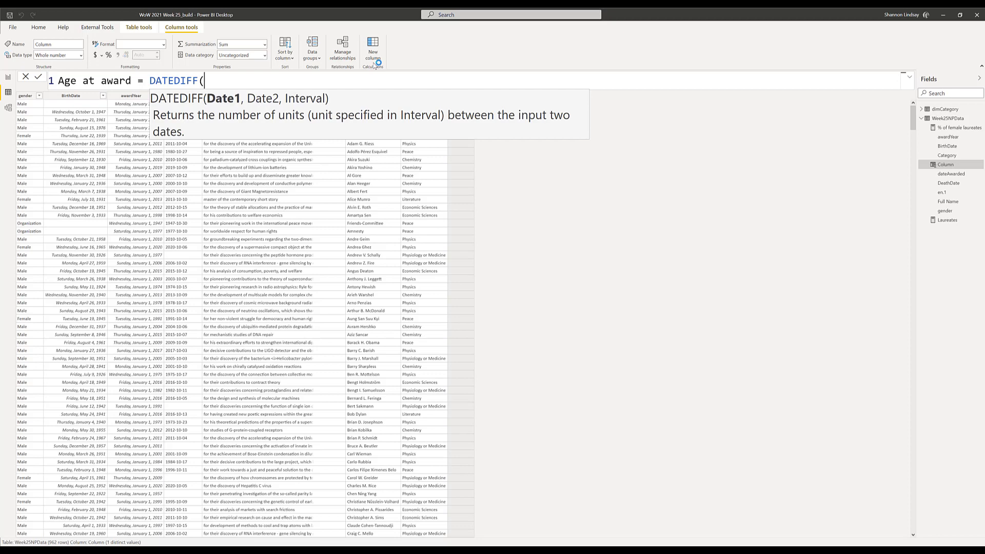
# - Set Week25NPData[BirthDate] as the first date of the Age at award DATEDIFF formula
pyautogui.write('b')
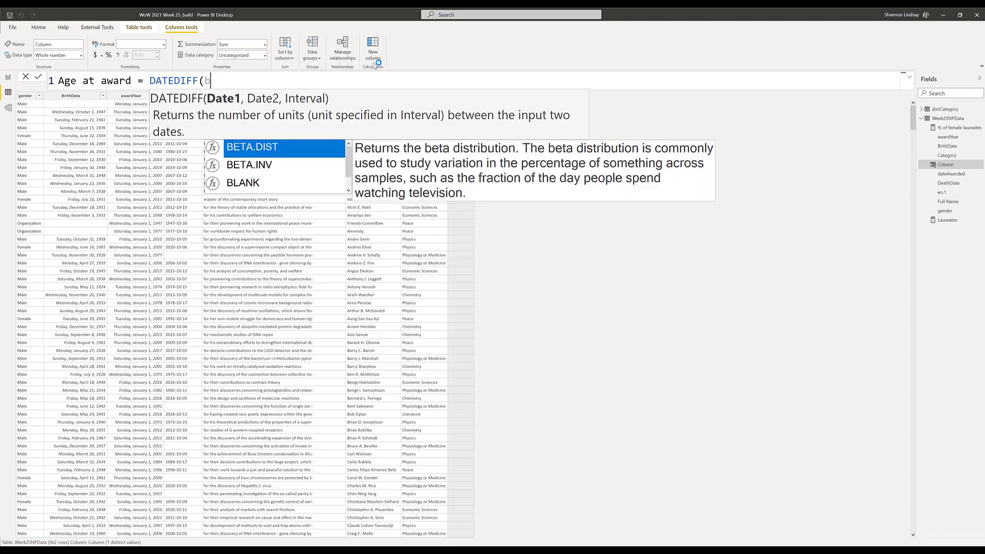
pyautogui.press('BackSpace')
pyautogui.write('week')
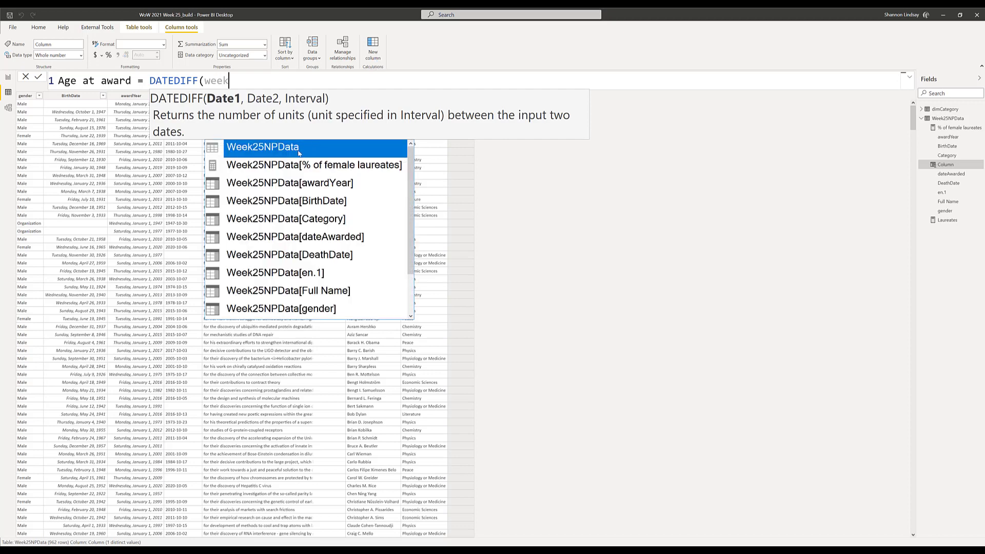
pyautogui.click(308, 206)
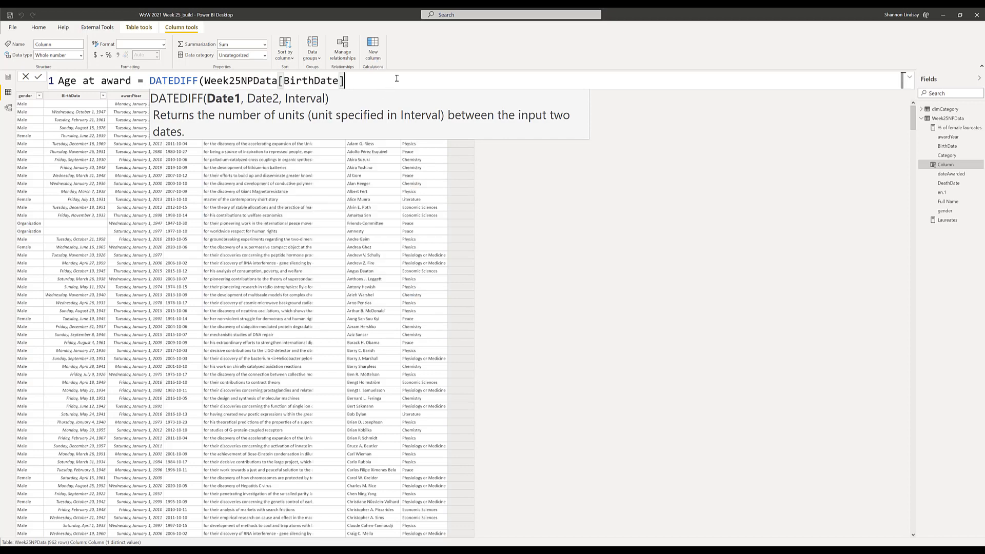
pyautogui.write(',')
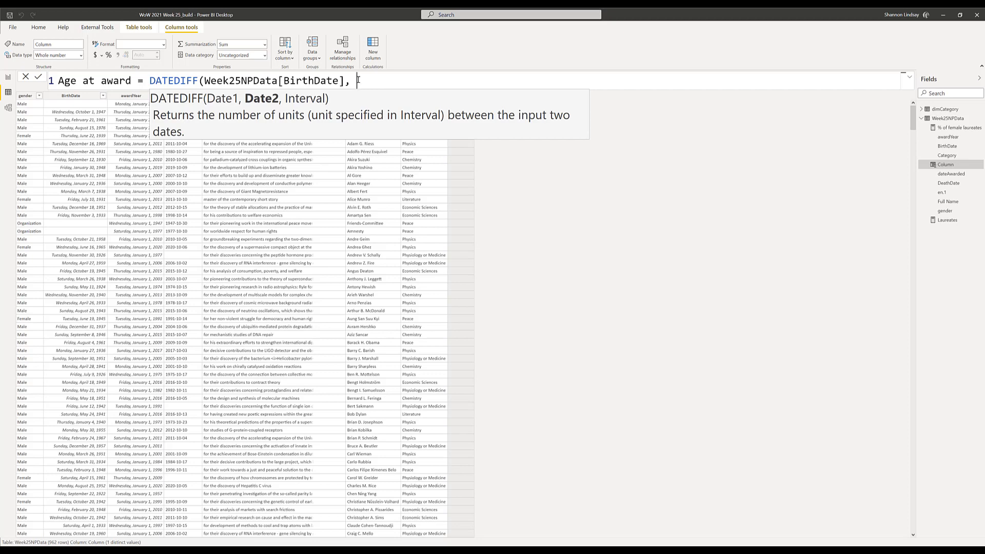
pyautogui.write('w')
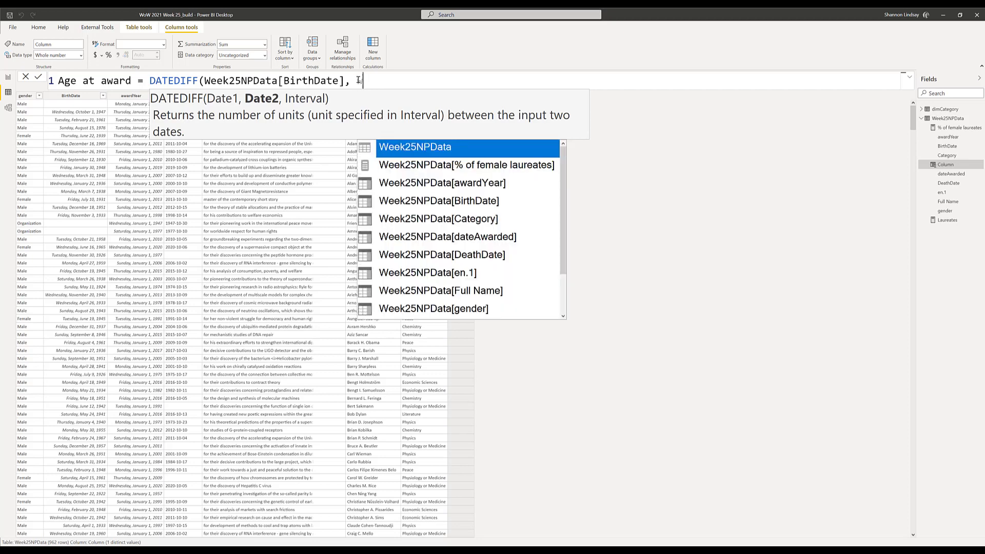
pyautogui.moveTo(561, 201); pyautogui.dragTo(561, 239)
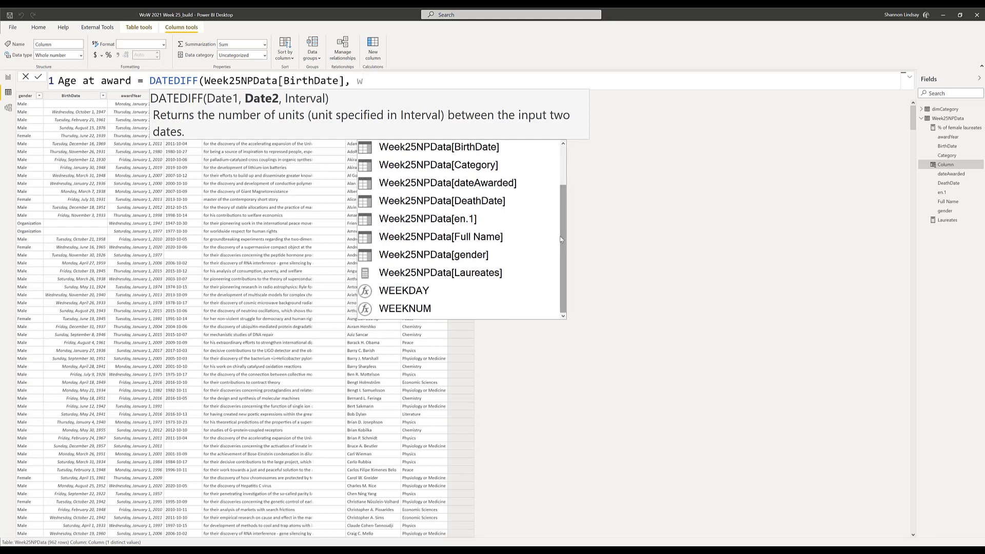
pyautogui.click(680, 231)
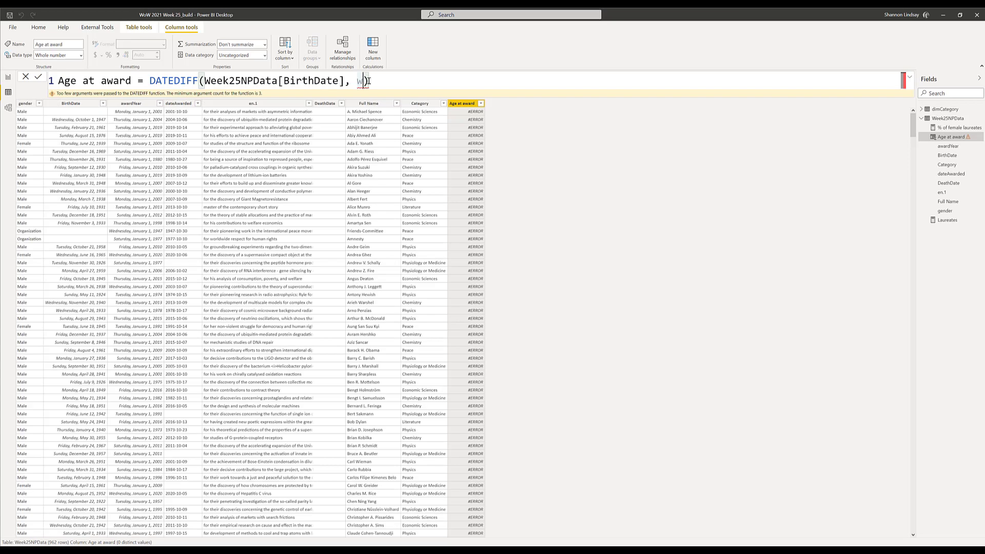
pyautogui.click(176, 103)
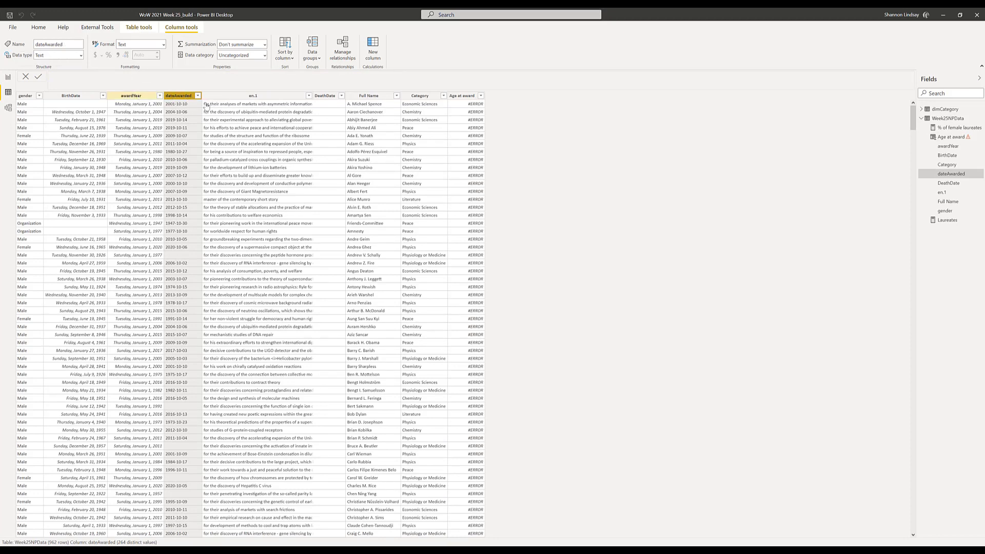
pyautogui.click(949, 146)
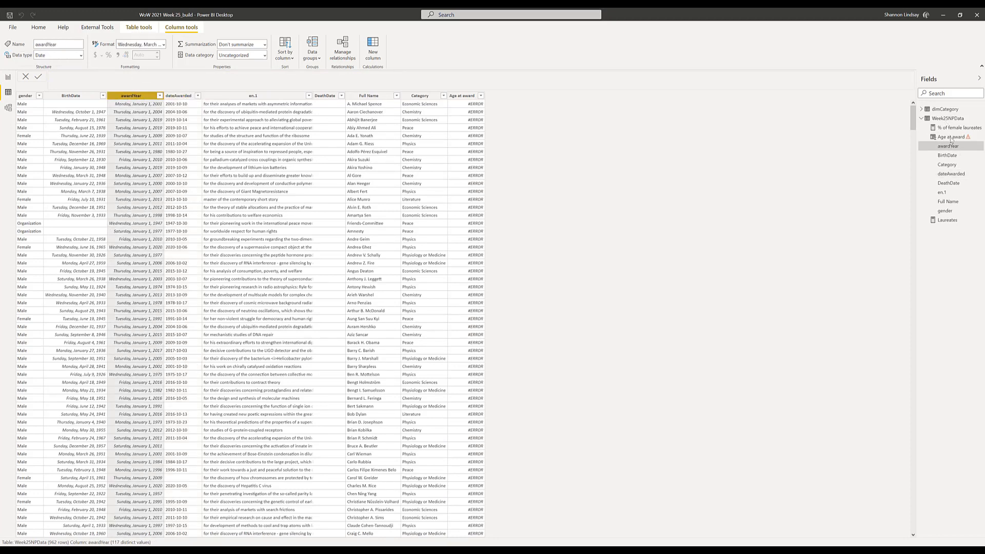
pyautogui.click(950, 137)
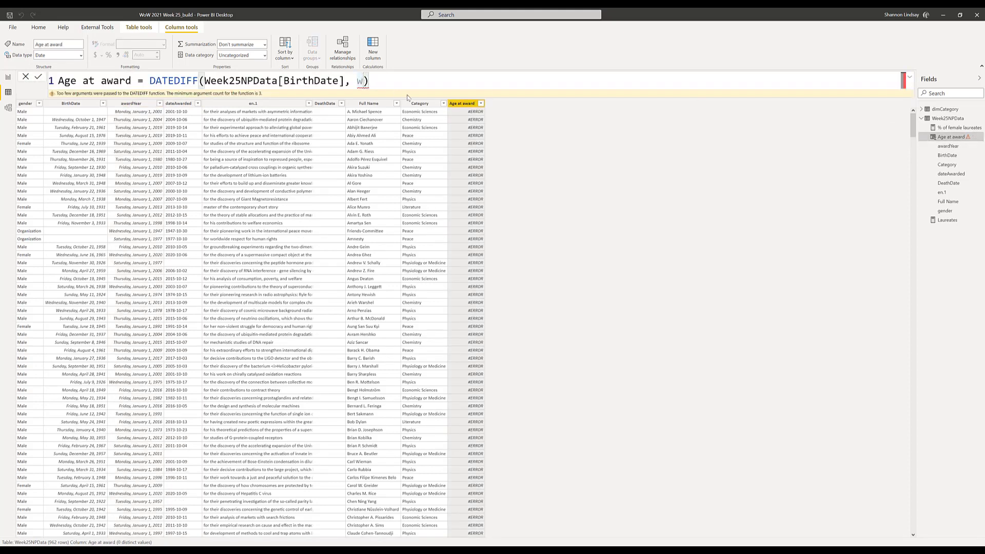
pyautogui.press('BackSpace')
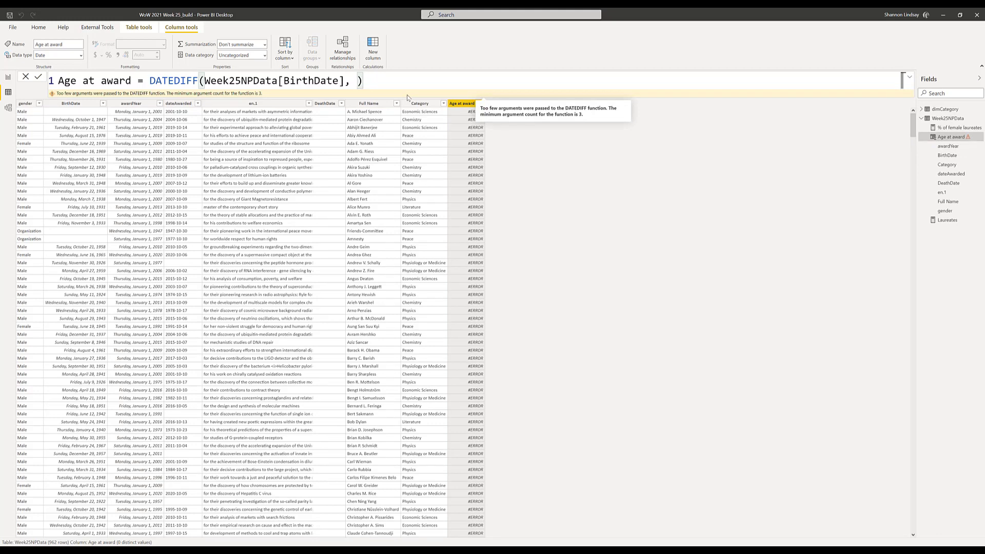
# - Complete the Age at award formula with Week25NPData[awardYear] as the second date and YEAR as the interval, and commit it
pyautogui.write('week')
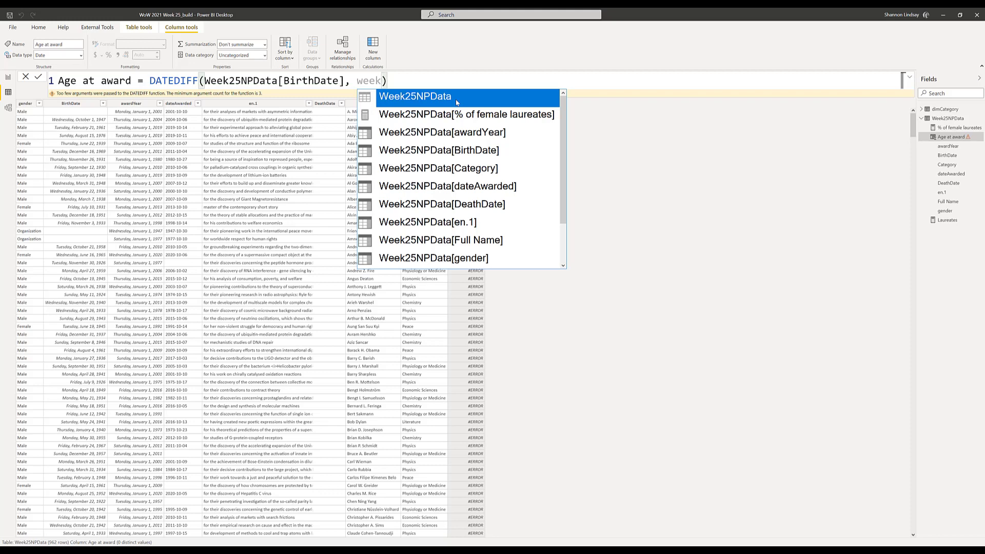
pyautogui.click(457, 135)
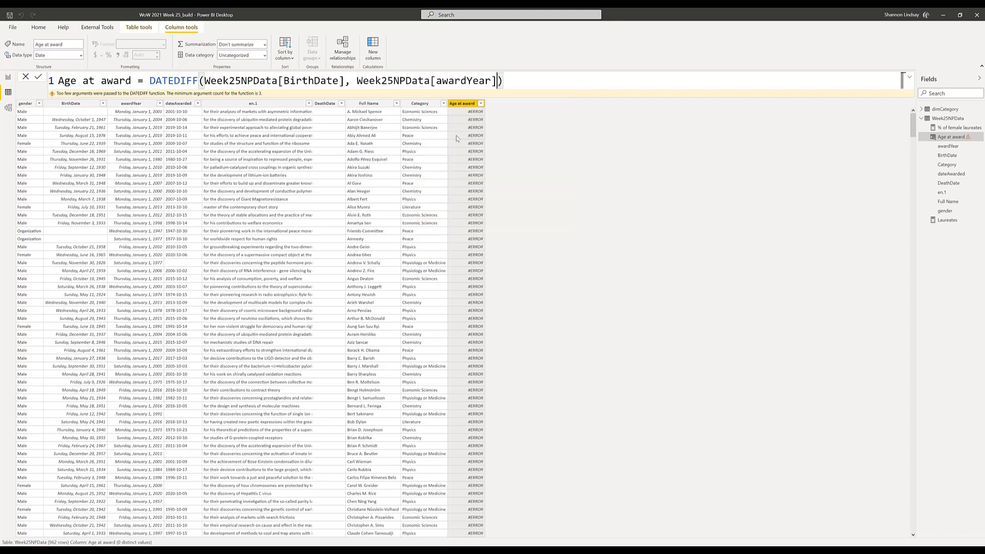
pyautogui.write(',')
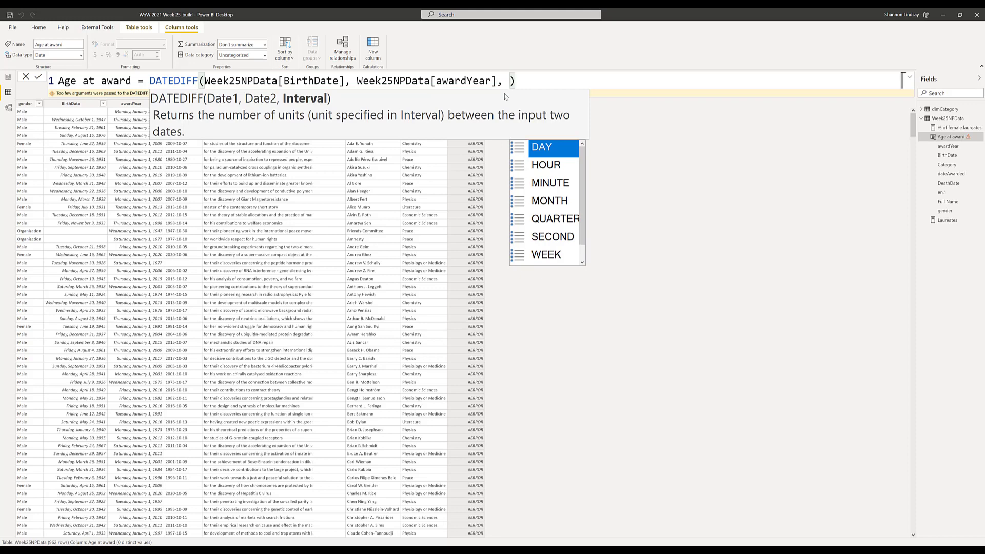
pyautogui.scroll(-1, 580, 199)
pyautogui.click(546, 253)
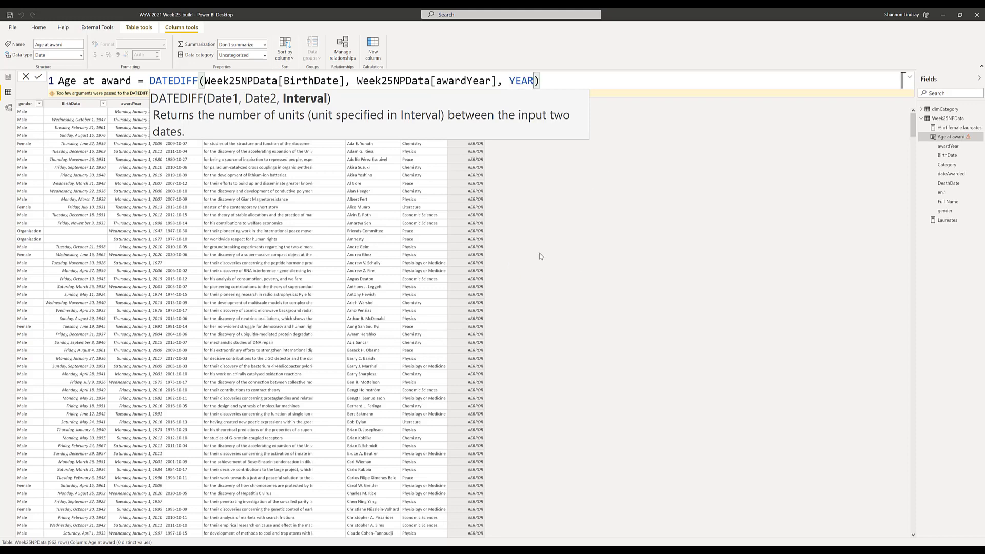
pyautogui.write(')')
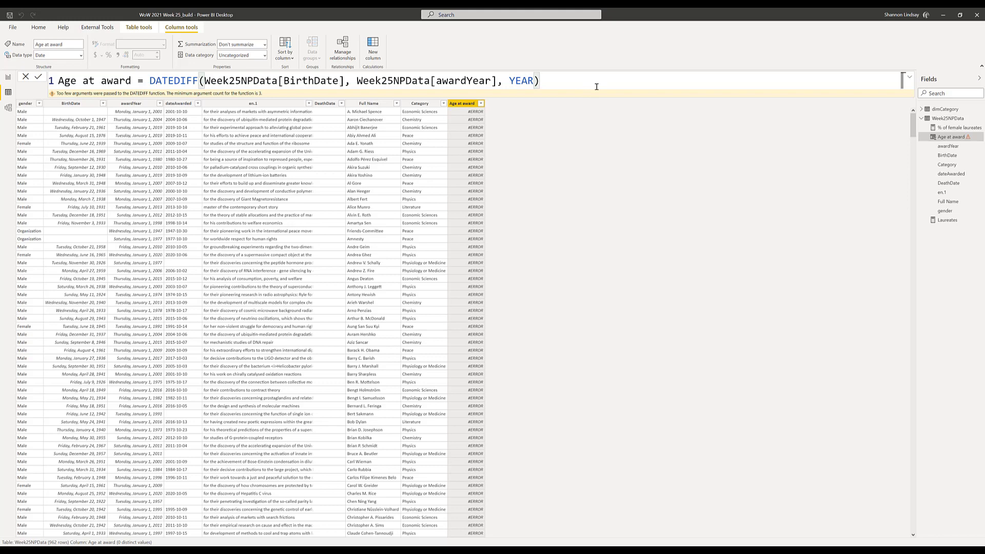
pyautogui.press('Return')
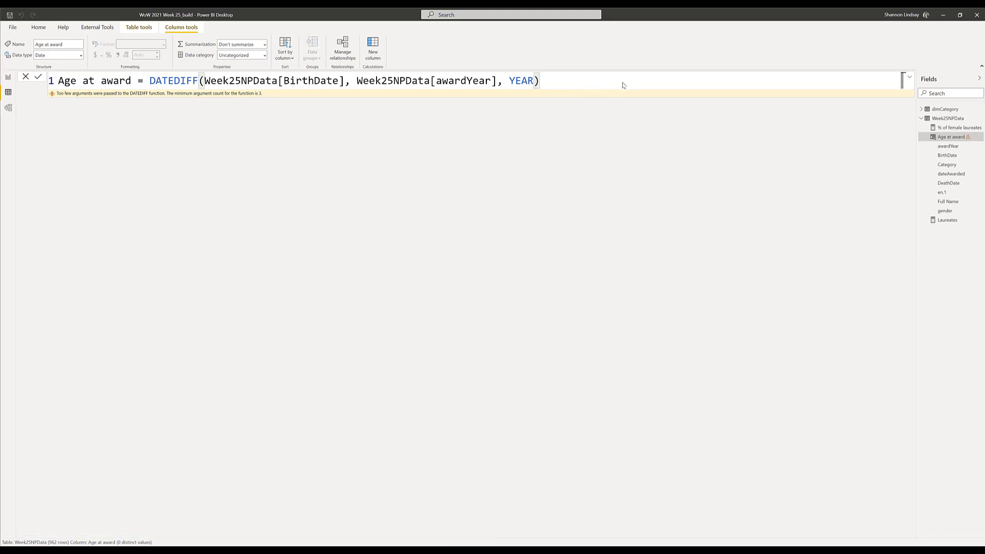
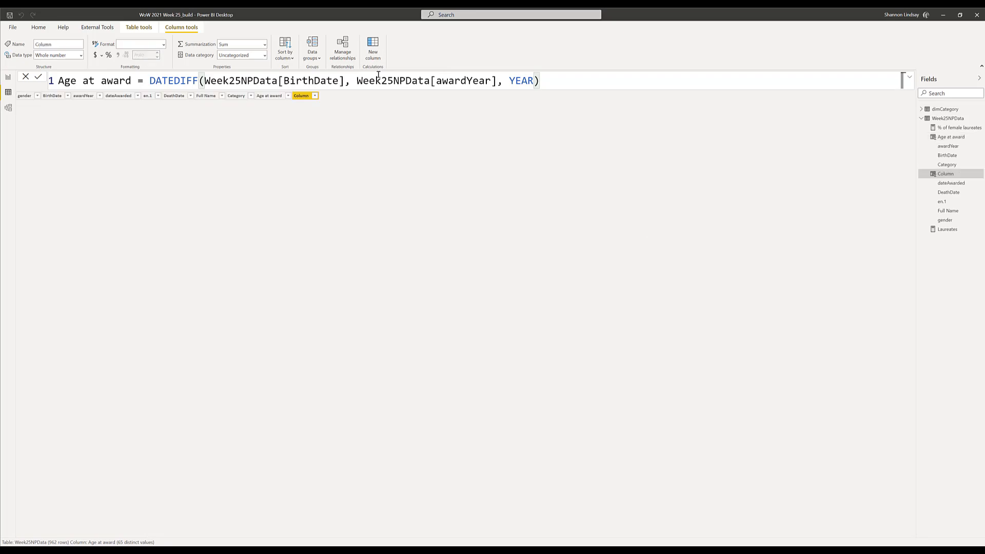
# - Add a calculated column named Age at Death and begin its DATEDIFF formula with Week25NPData[BirthDate] as the first date
pyautogui.write('Age at Deat')
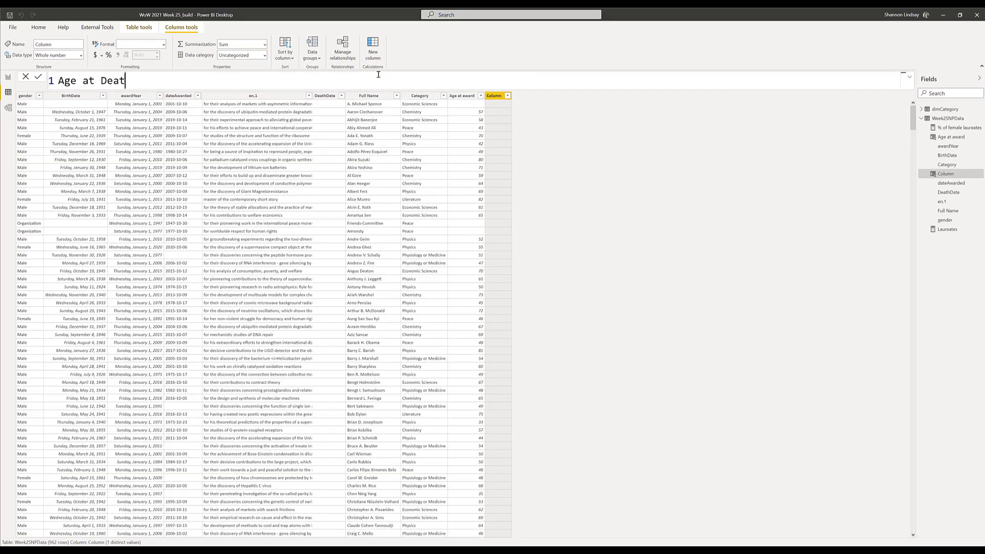
pyautogui.write('h = DATEDIFF(')
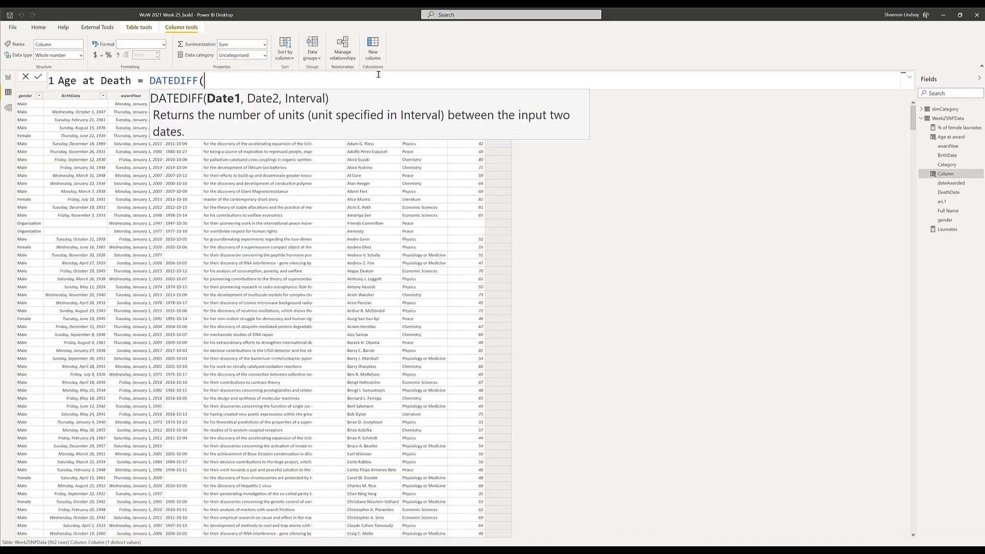
pyautogui.write('W')
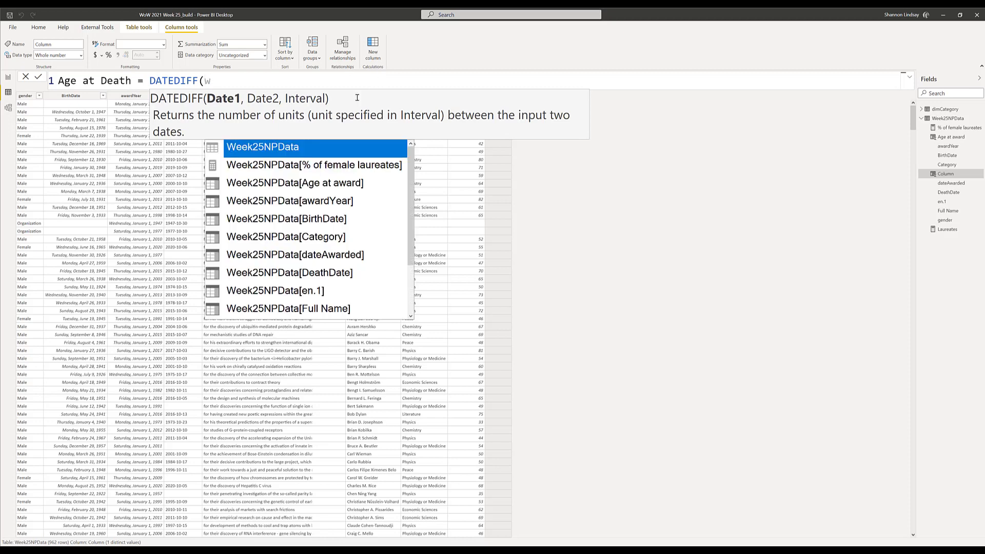
pyautogui.press('Down')
pyautogui.press('Down')
pyautogui.press('Down')
pyautogui.press('Down')
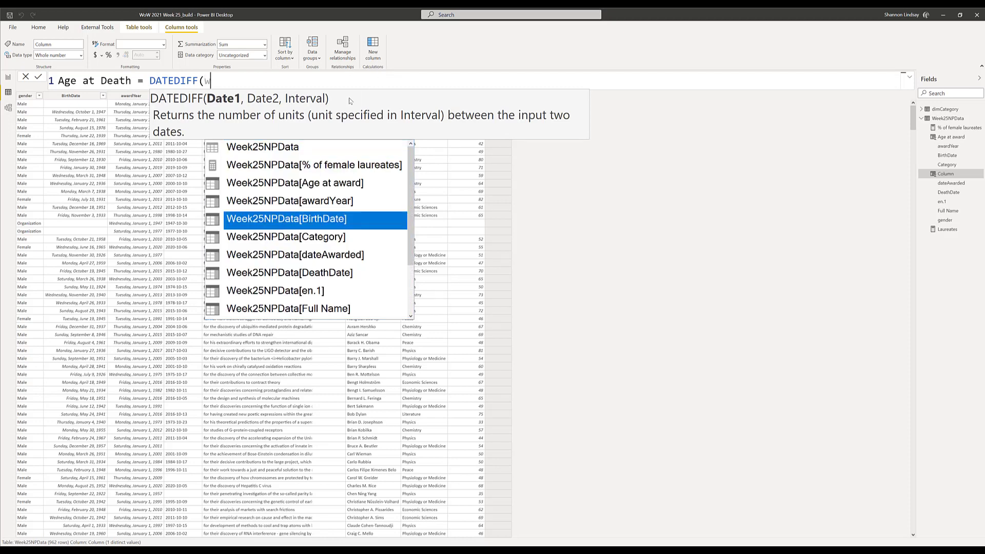
pyautogui.click(363, 222)
# - Complete the Age at Death formula with Week25NPData[DeathDate] as the second date and YEAR as the interval, and commit it
pyautogui.write(', W')
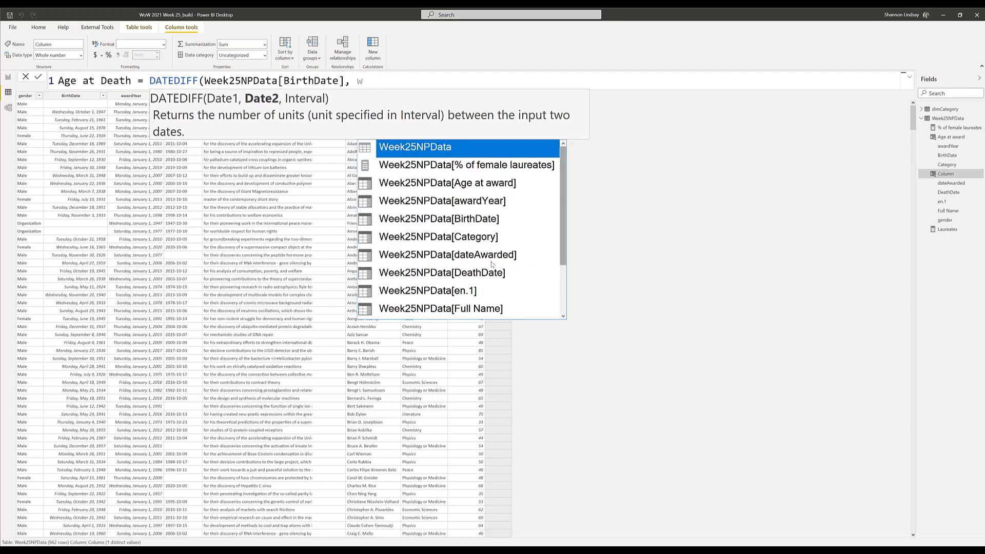
pyautogui.click(500, 275)
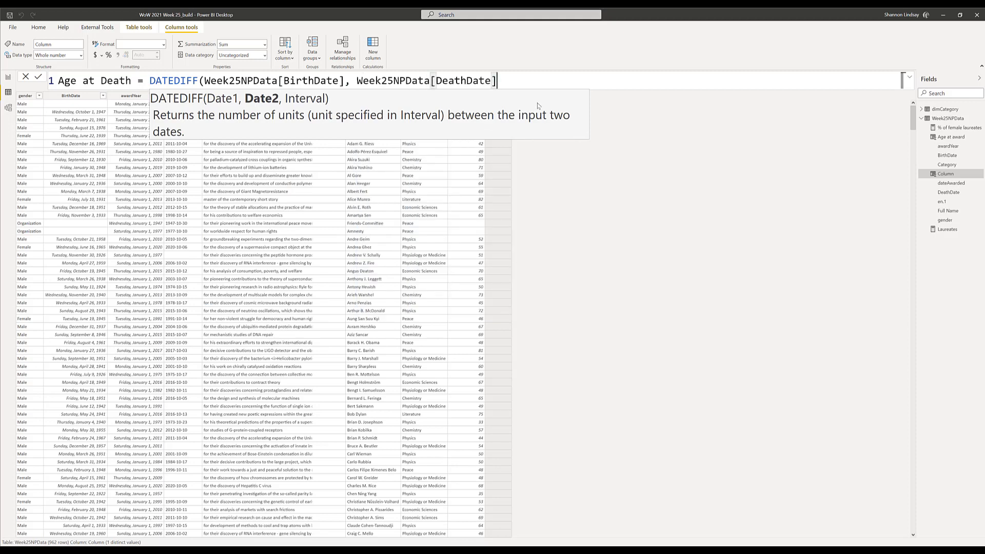
pyautogui.write(', year')
pyautogui.press('Tab')
pyautogui.write(')')
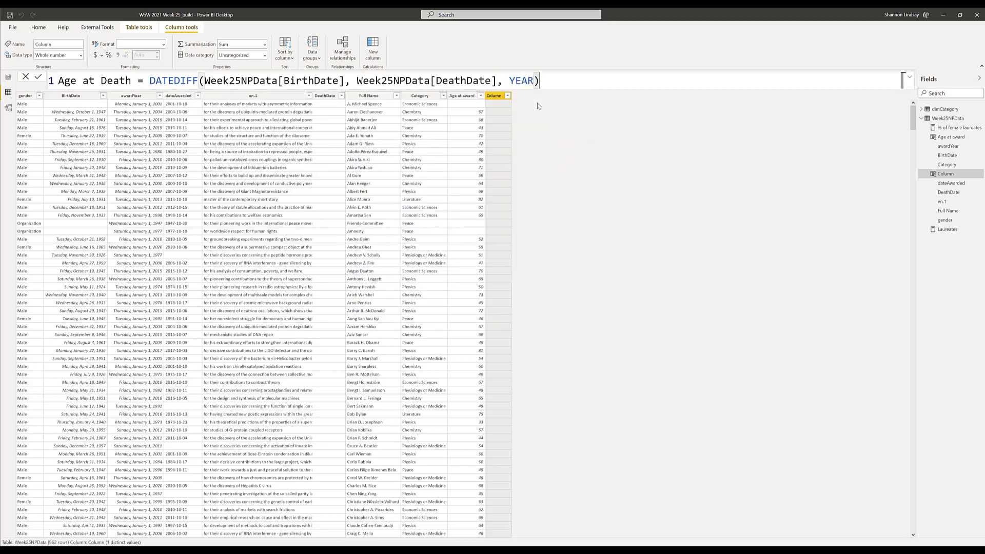
pyautogui.click(38, 77)
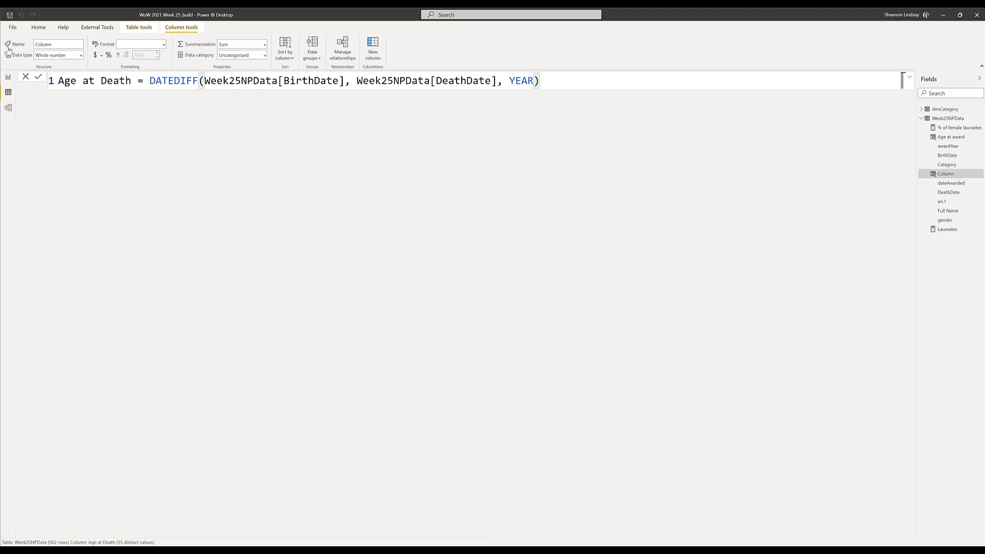
# - Check the distinct values of the Age at Death column and look through the dimCategory fields from report Page 1
pyautogui.click(517, 96)
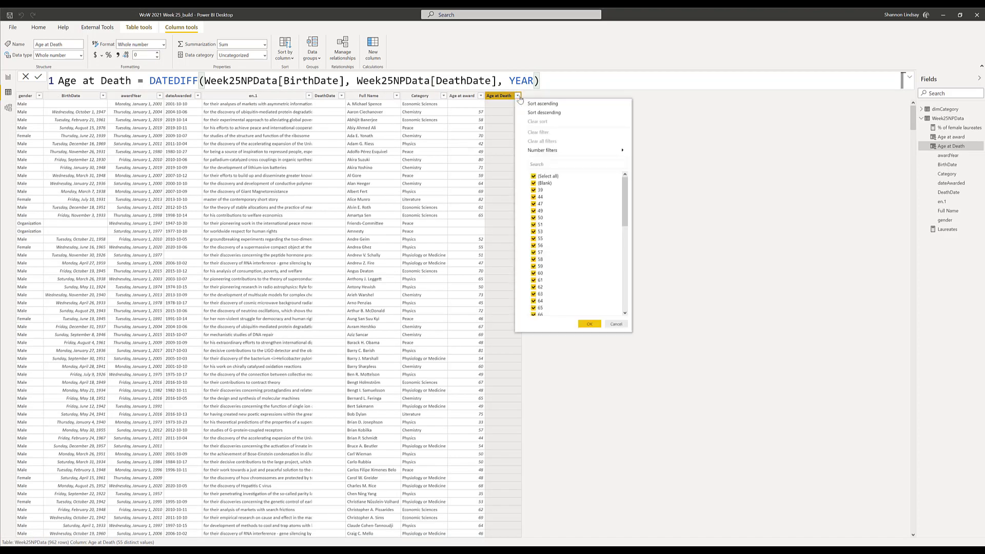
pyautogui.click(9, 78)
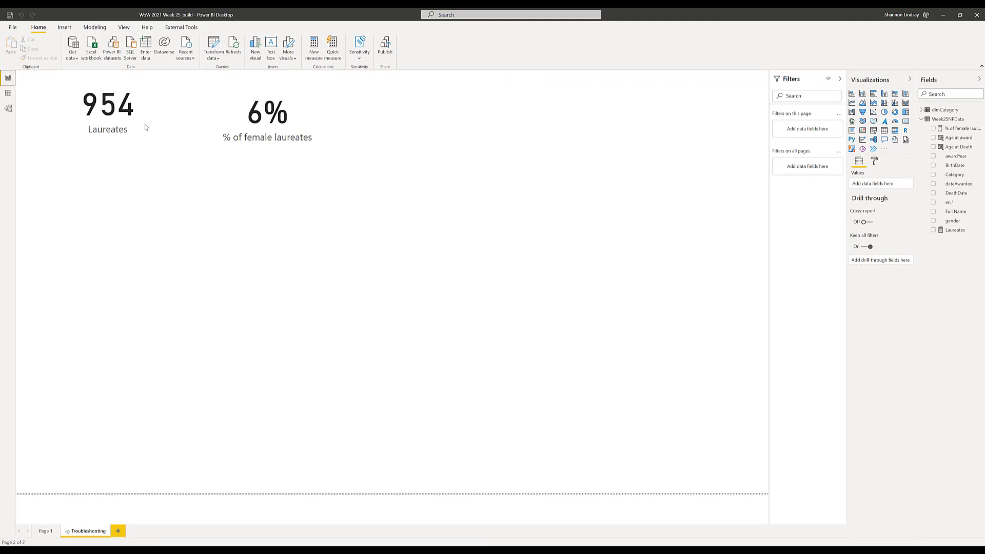
pyautogui.click(46, 531)
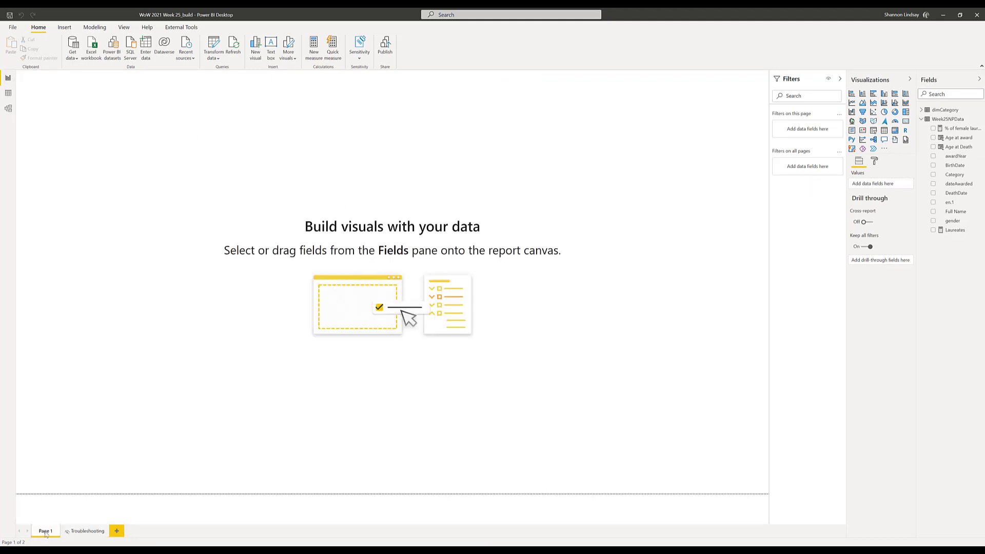
pyautogui.click(945, 110)
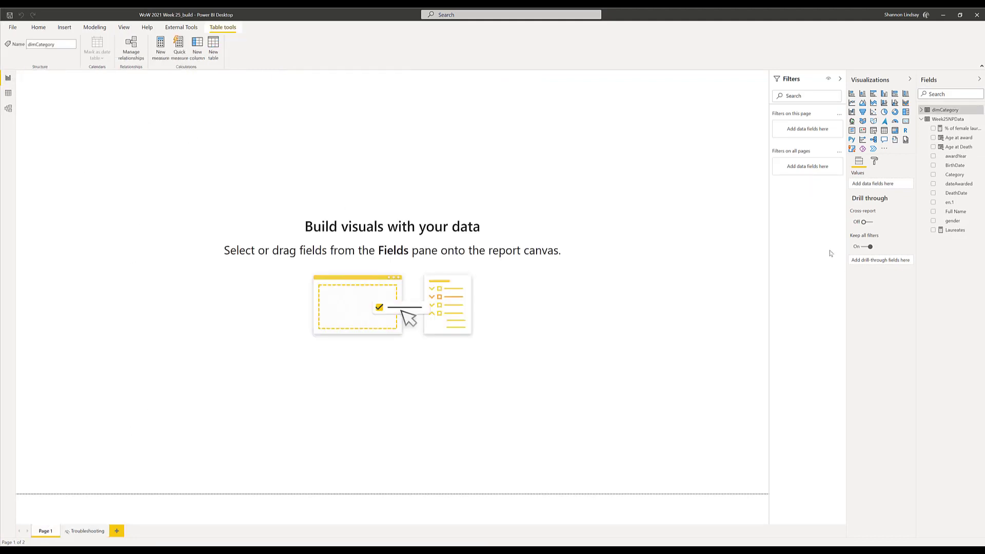
pyautogui.click(921, 110)
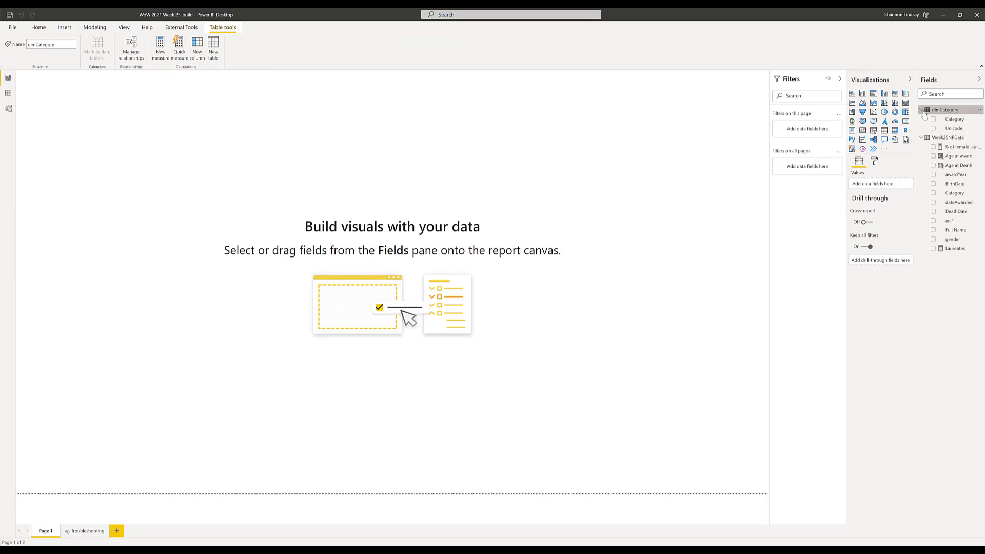
pyautogui.click(946, 129)
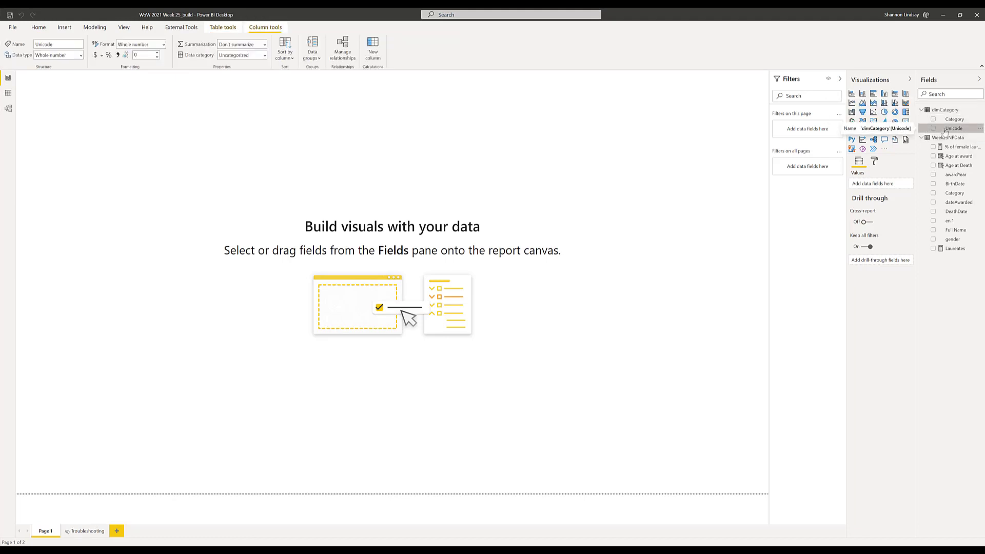
# - Add a calculated column named Icon to the dimCategory table and begin its formula with the UNICHAR function
pyautogui.click(7, 94)
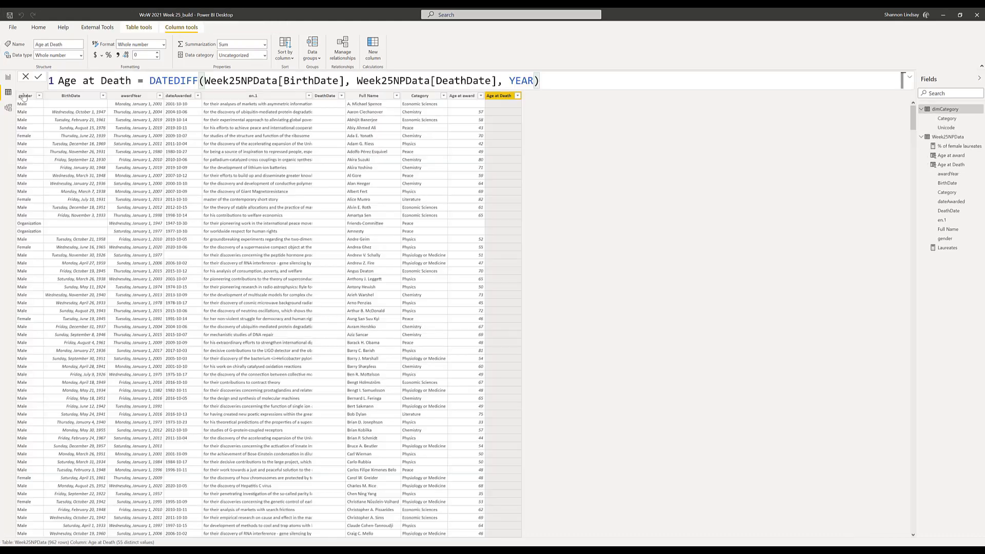
pyautogui.click(954, 110)
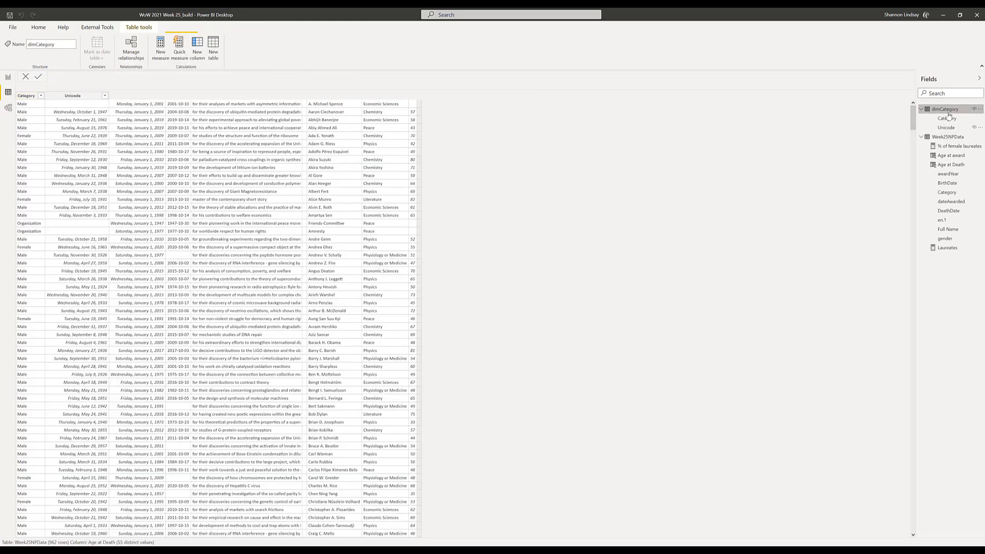
pyautogui.click(197, 52)
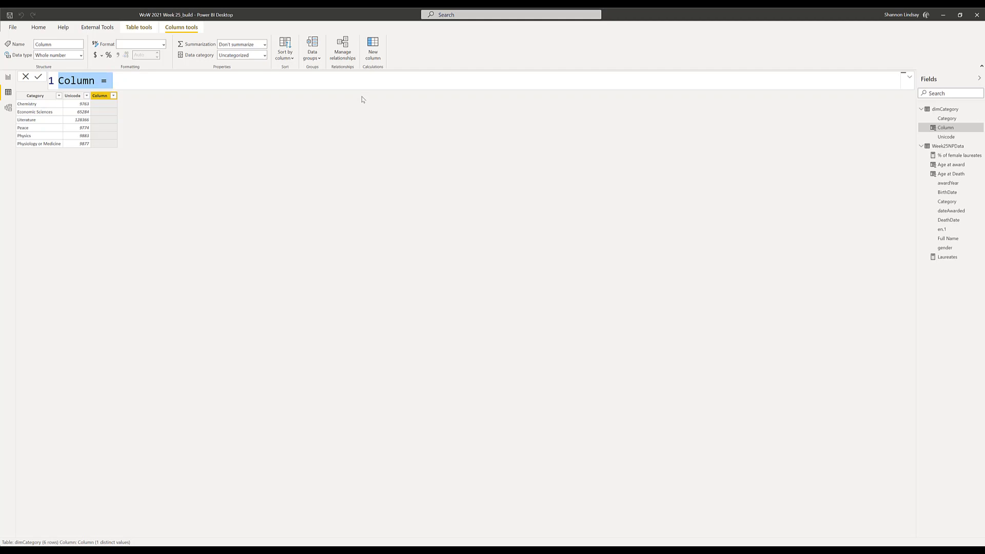
pyautogui.write('I')
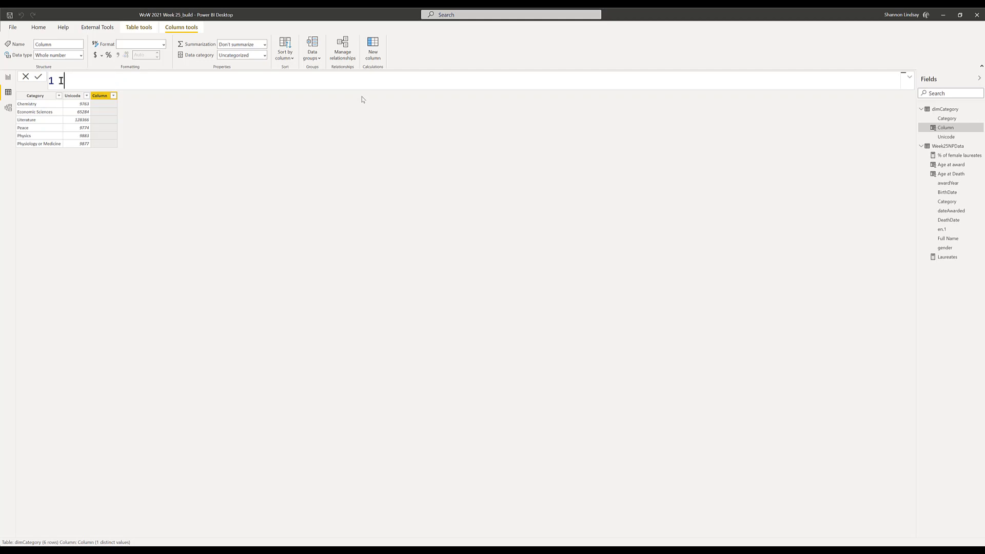
pyautogui.write('con = uni')
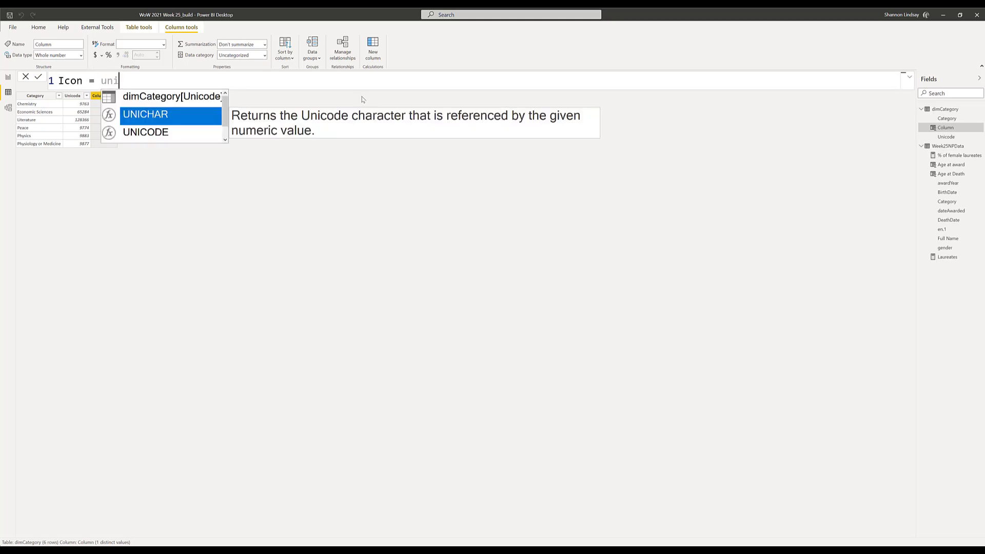
pyautogui.press('Tab')
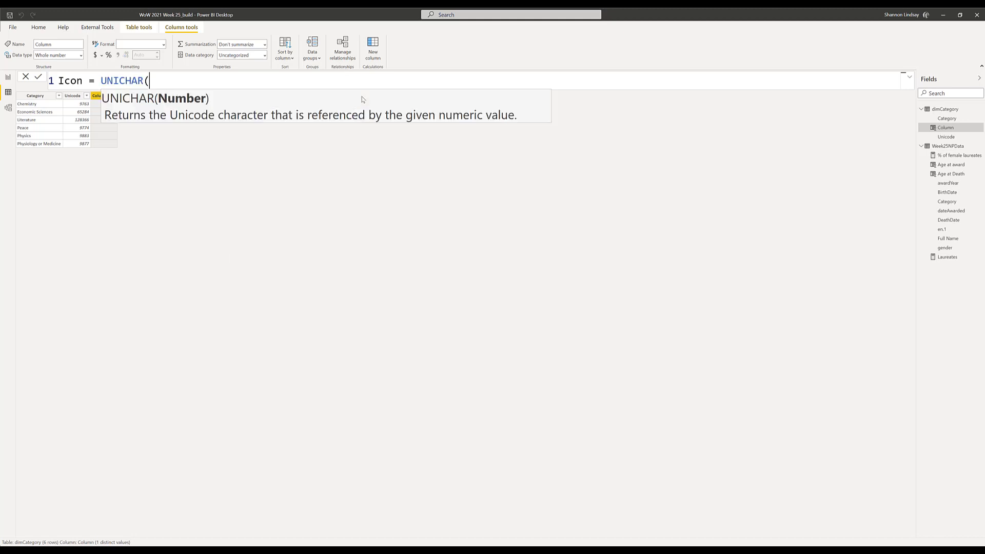
# - Complete the Icon formula with dimCategory[Unicode] as the UNICHAR argument and commit it
pyautogui.write('uni')
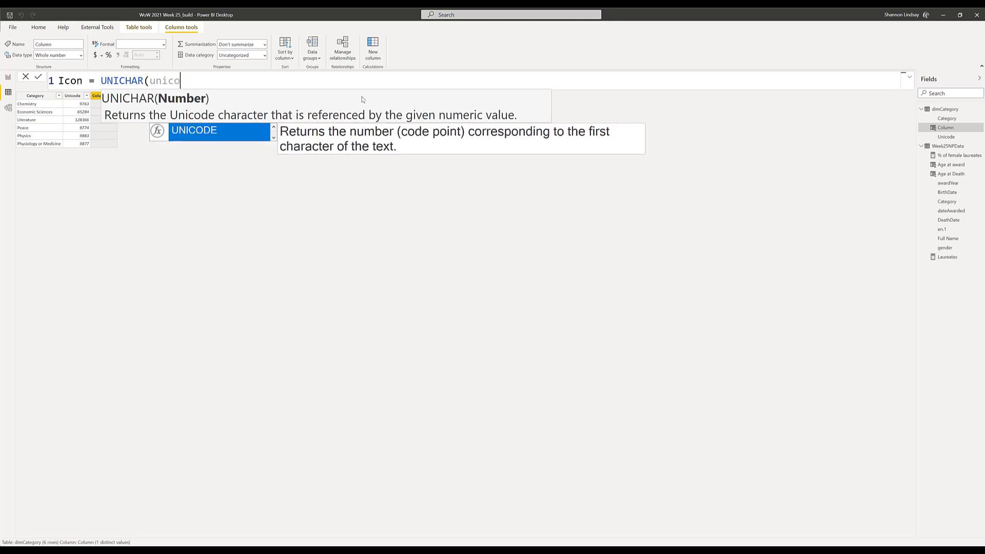
pyautogui.write('c')
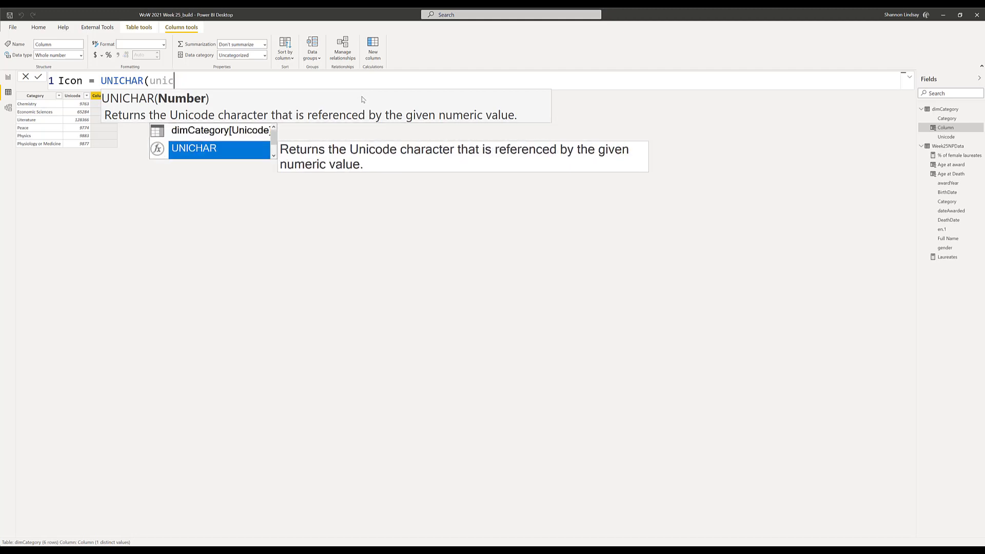
pyautogui.press('Up')
pyautogui.press('Tab')
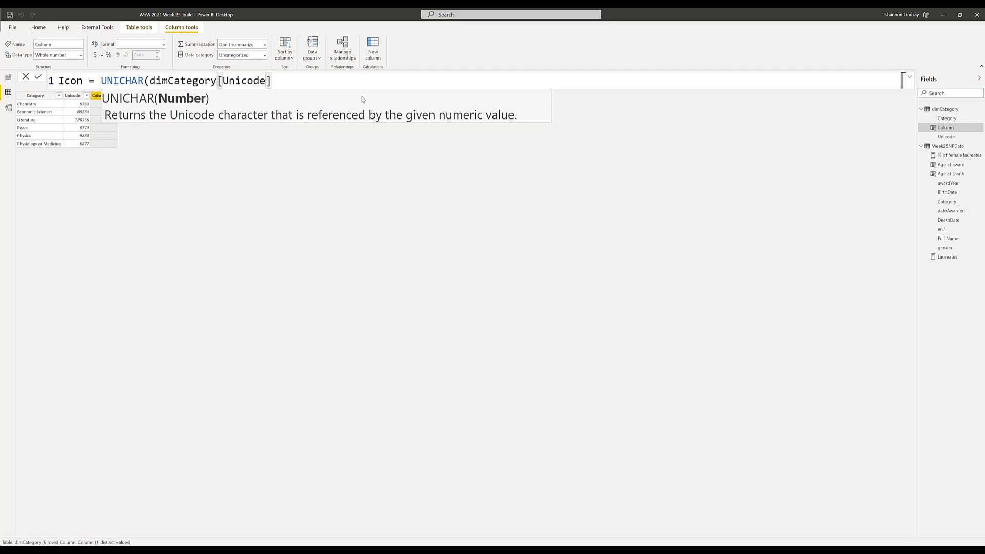
pyautogui.write(')')
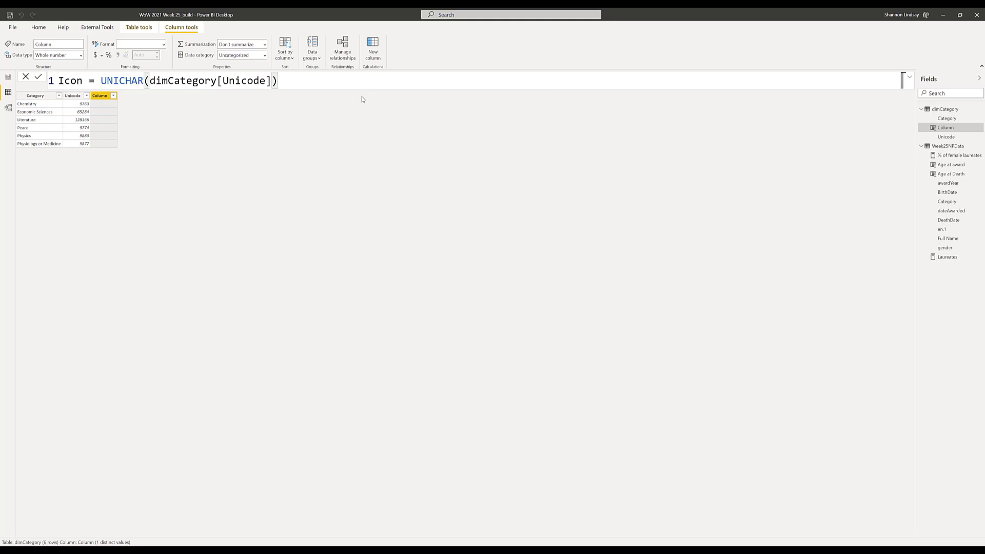
pyautogui.press('Return')
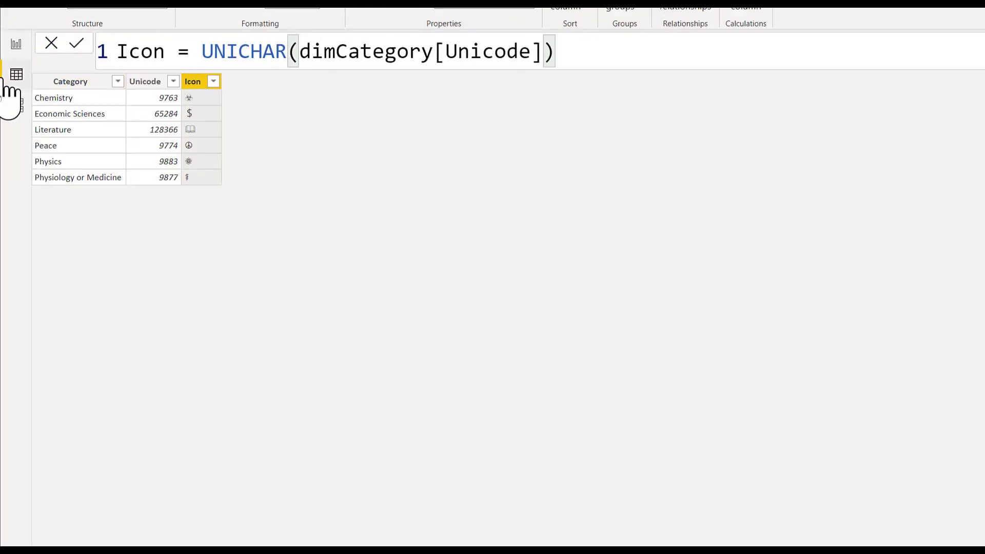
# - Give report Page 1 a light gray page background with 0% transparency
pyautogui.click(16, 44)
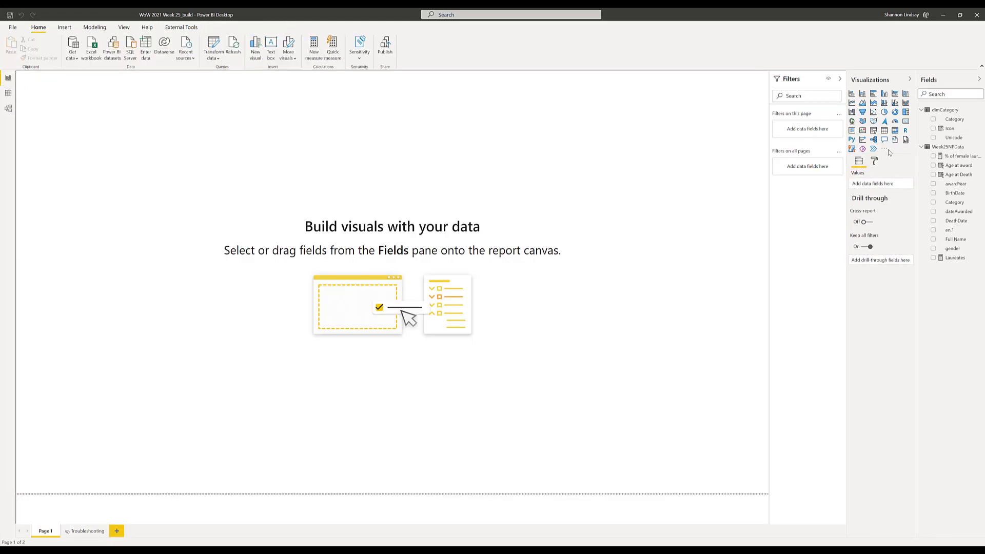
pyautogui.click(875, 161)
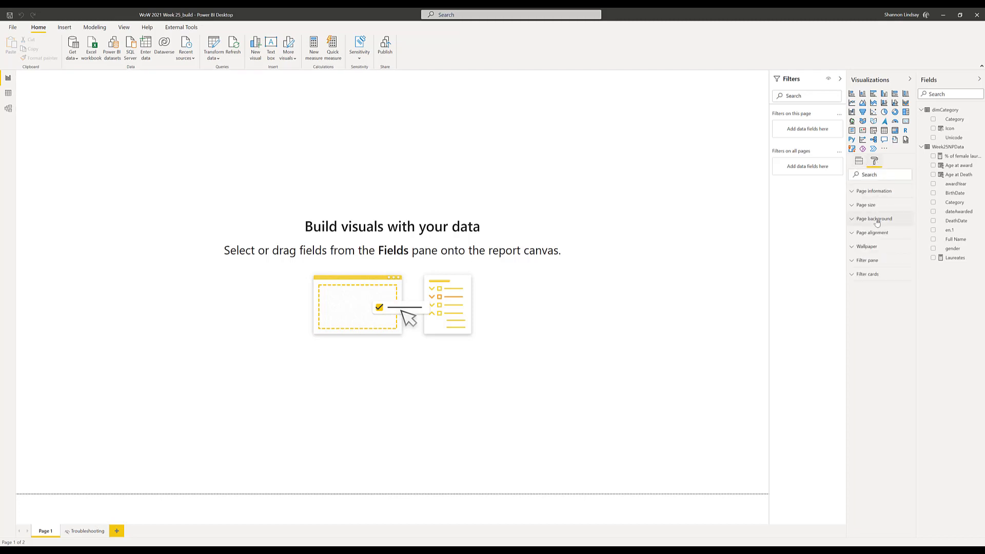
pyautogui.click(877, 221)
pyautogui.click(863, 247)
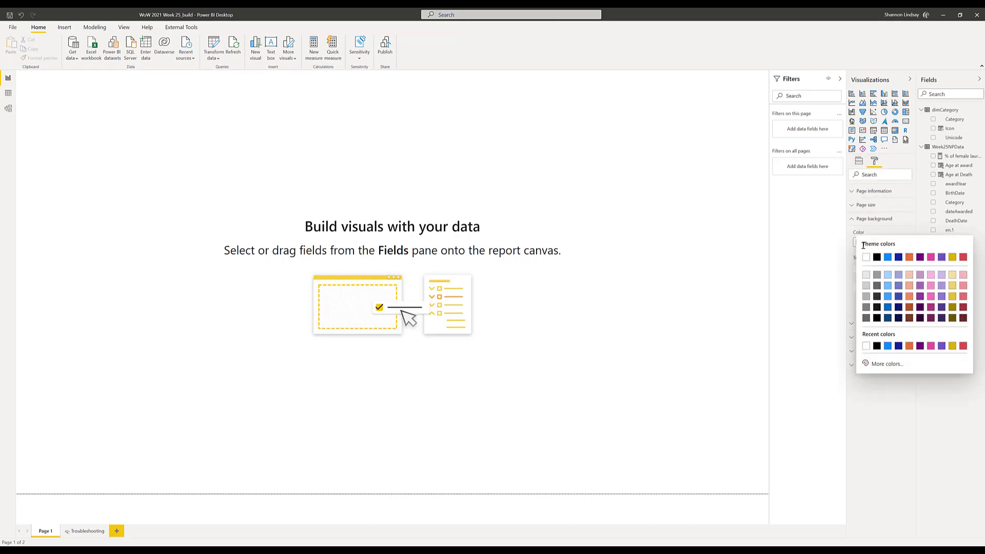
pyautogui.click(866, 278)
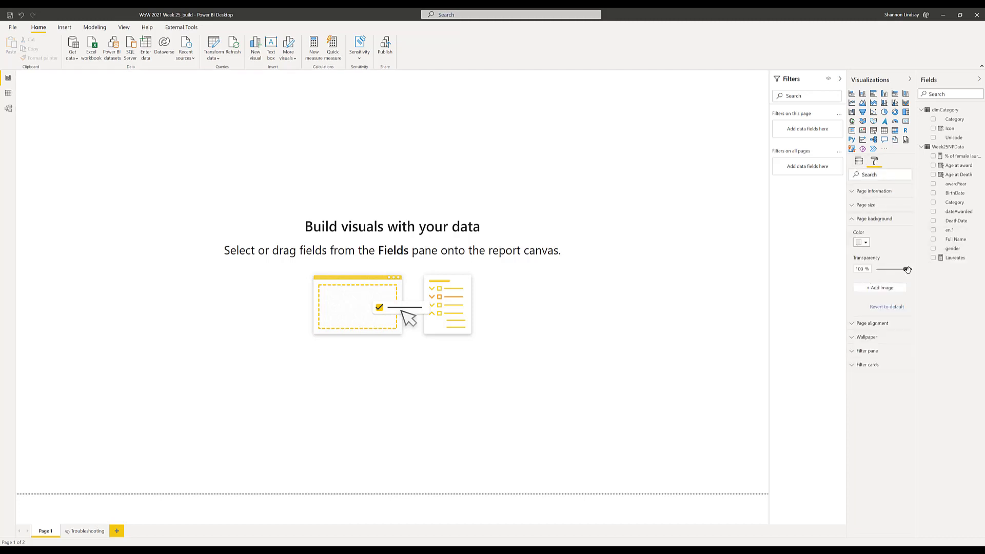
pyautogui.moveTo(903, 270); pyautogui.dragTo(876, 269)
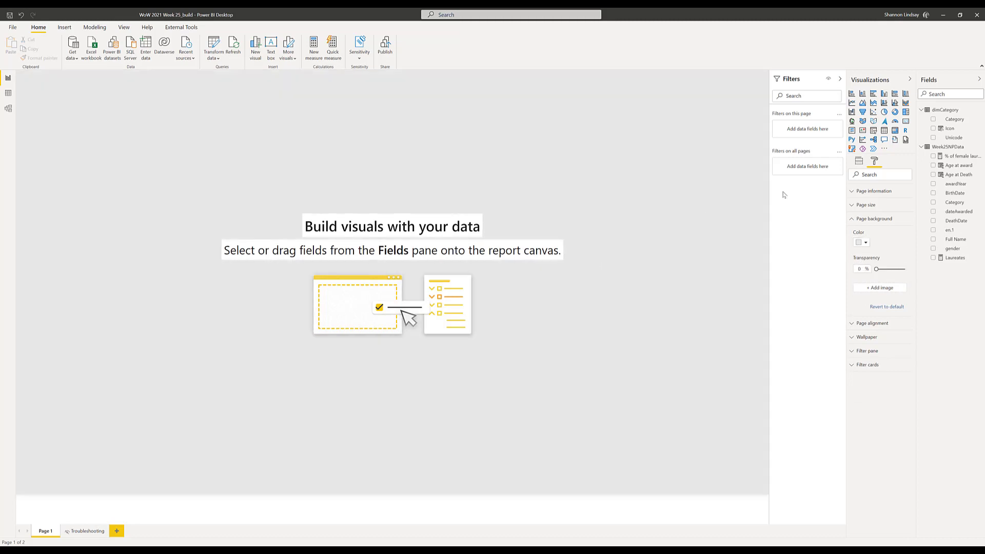
# - Add a slicer on dimCategory's Icon field to Page 1, placed at about X 69, Y 156 and sized about 300 by 170
pyautogui.click(873, 133)
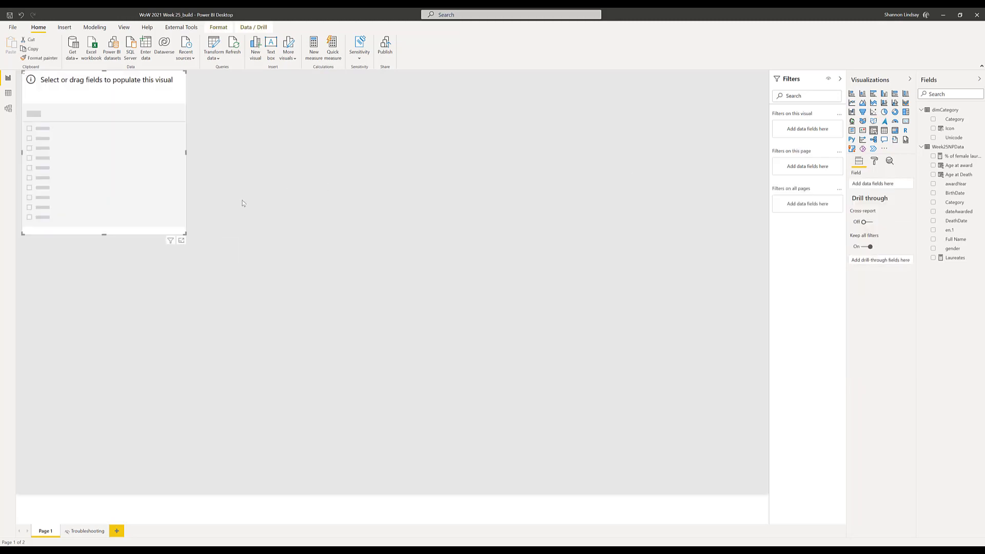
pyautogui.moveTo(154, 94); pyautogui.dragTo(184, 186)
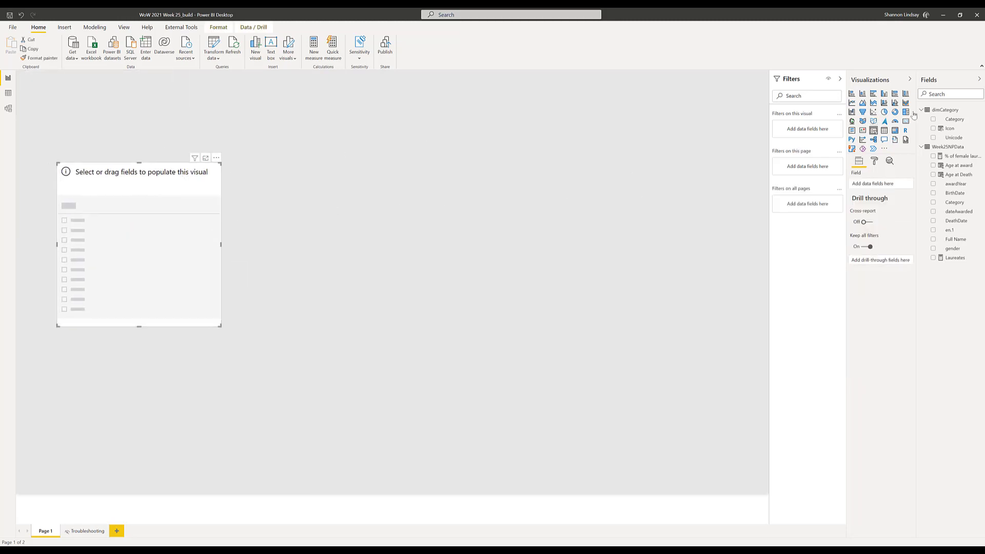
pyautogui.click(932, 129)
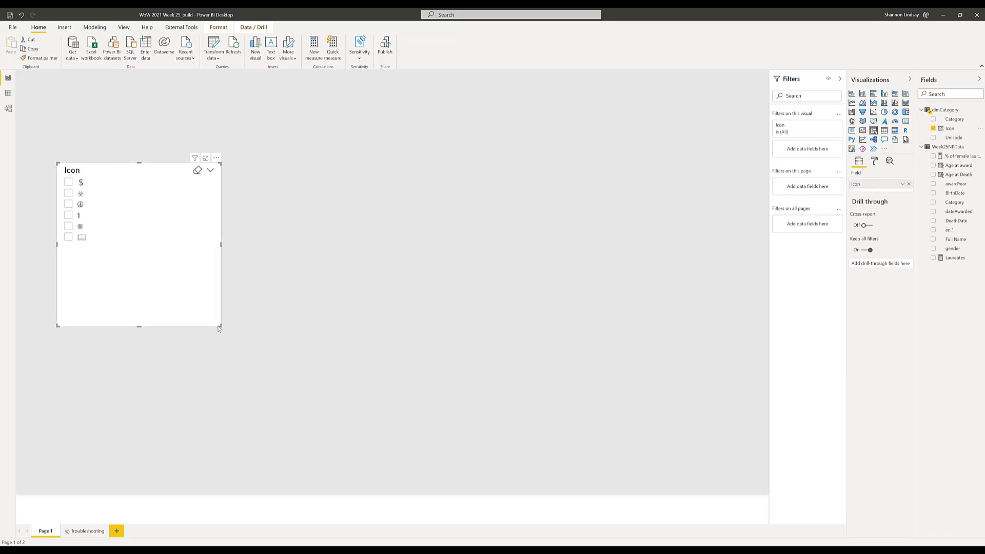
pyautogui.moveTo(219, 329); pyautogui.dragTo(230, 264)
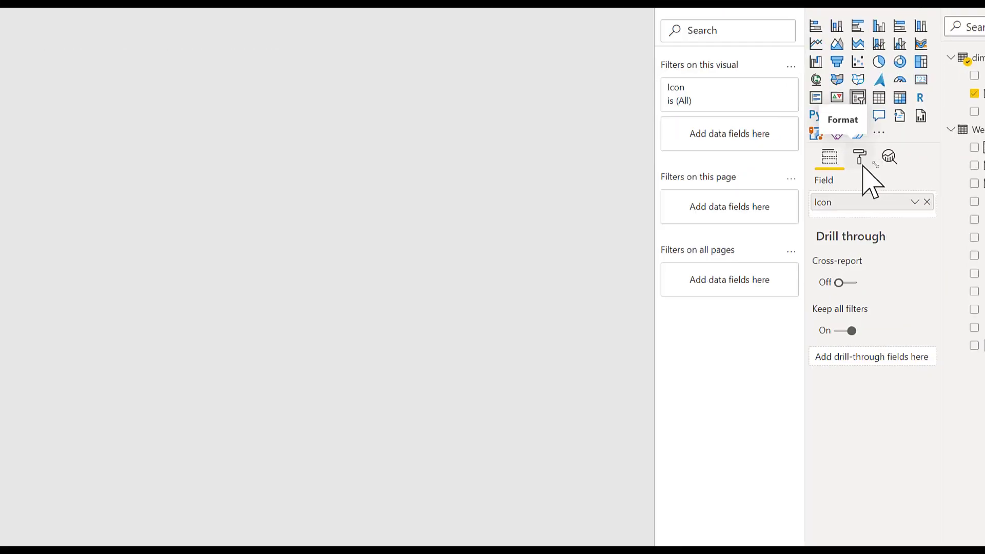
# - Turn off Multi-select with CTRL and turn on Single select in the Icon slicer's selection controls
pyautogui.click(863, 166)
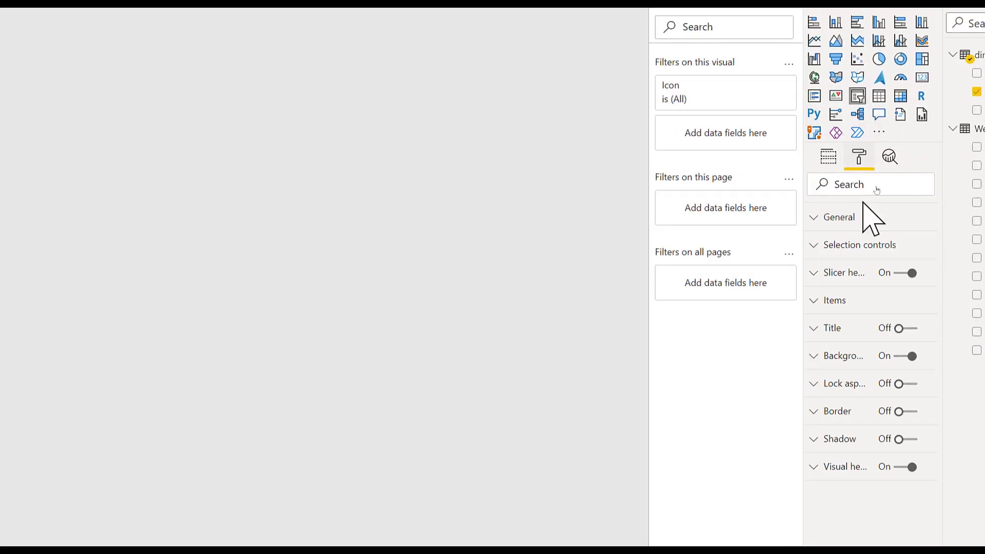
pyautogui.click(858, 242)
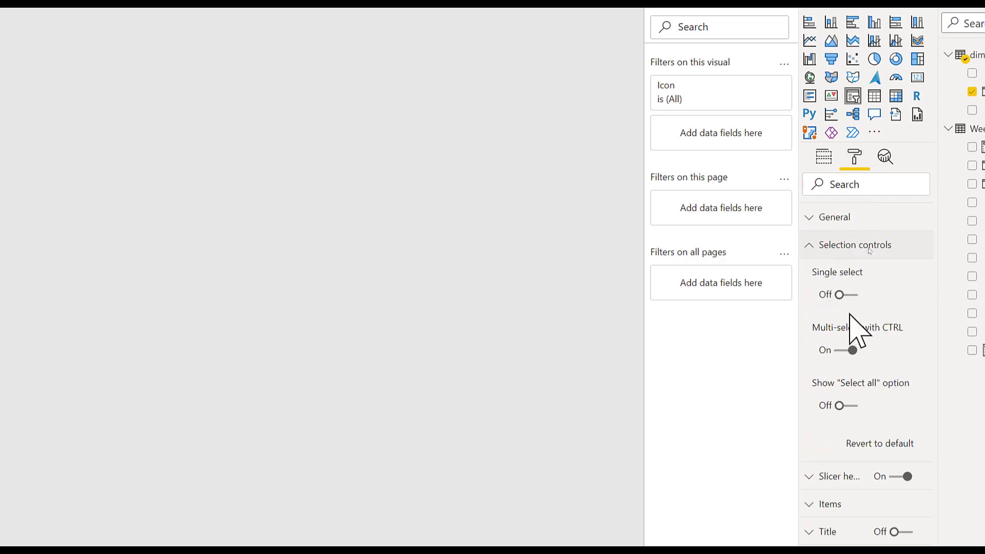
pyautogui.click(840, 350)
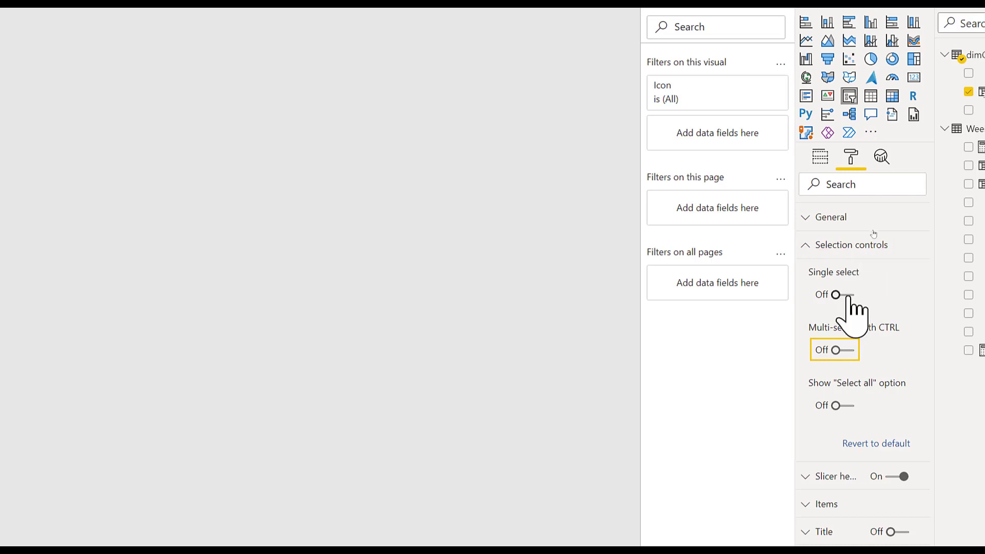
pyautogui.click(845, 295)
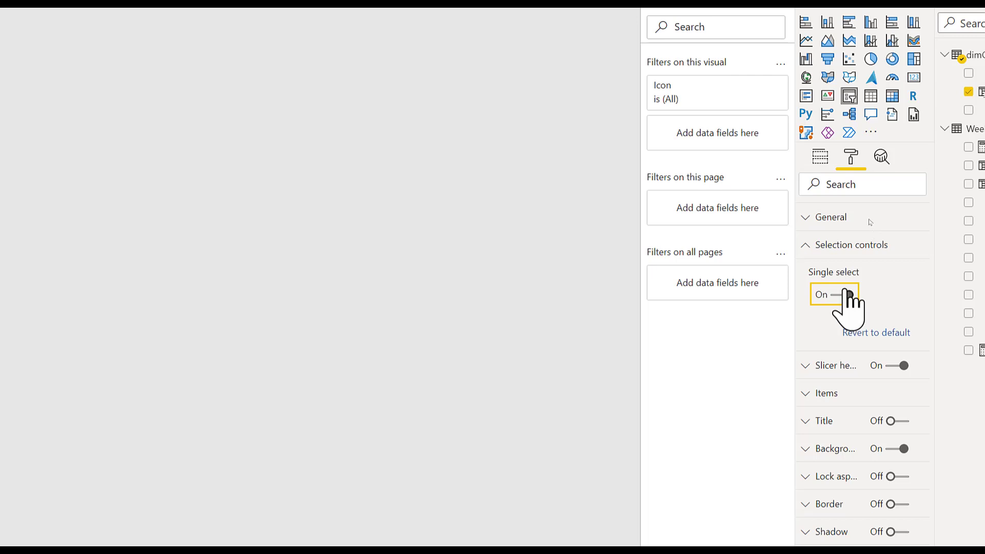
pyautogui.click(836, 247)
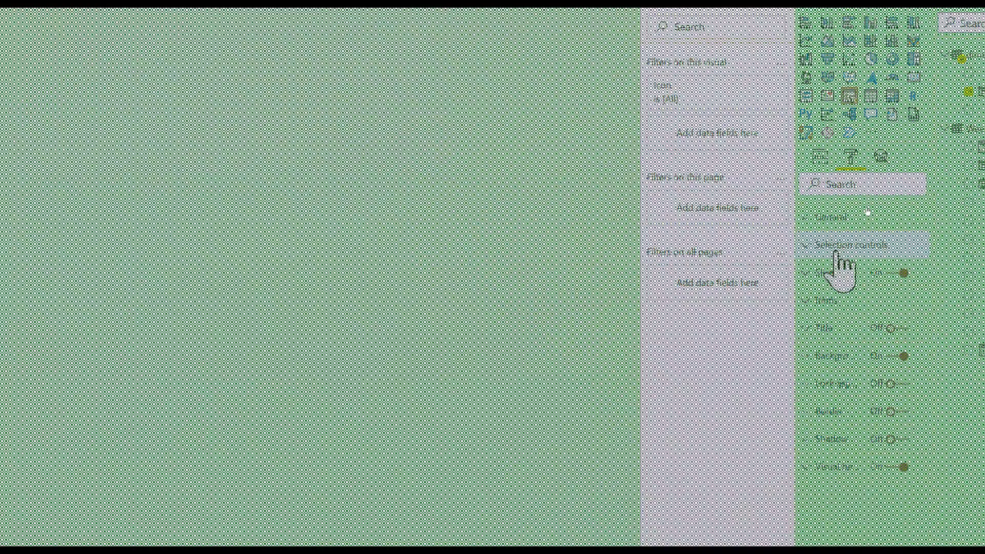
# - Set the Icon slicer's orientation to Horizontal and stretch it into a single row about 1064 wide and 82 high
pyautogui.click(836, 225)
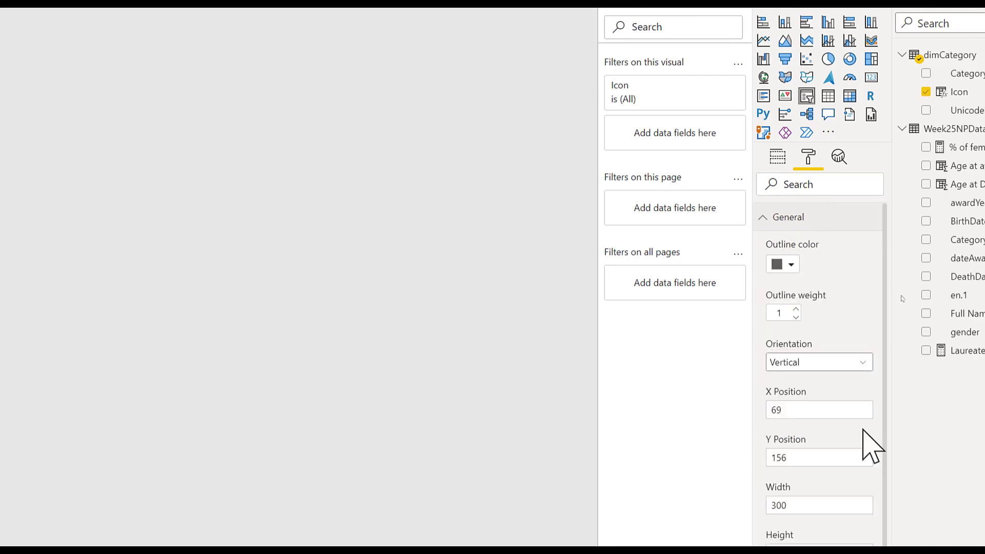
pyautogui.click(844, 366)
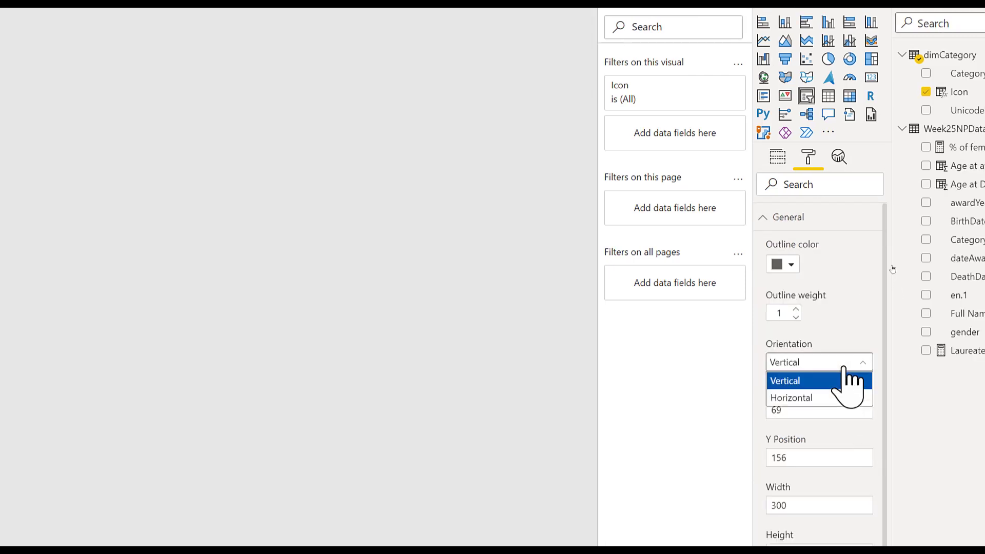
pyautogui.click(844, 398)
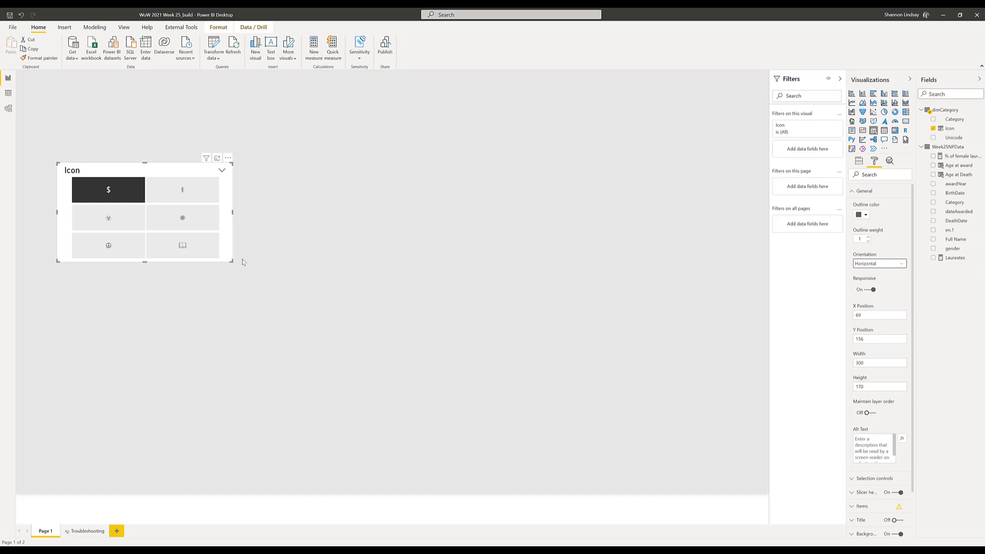
pyautogui.moveTo(232, 261); pyautogui.dragTo(681, 212)
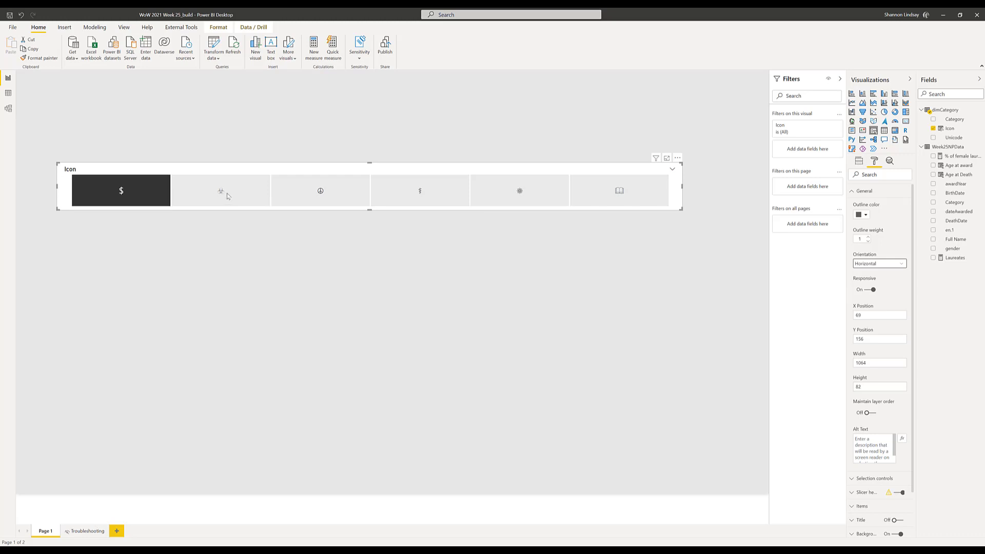
# - Set the text size of the Icon slicer's items to 20 pt
pyautogui.click(210, 197)
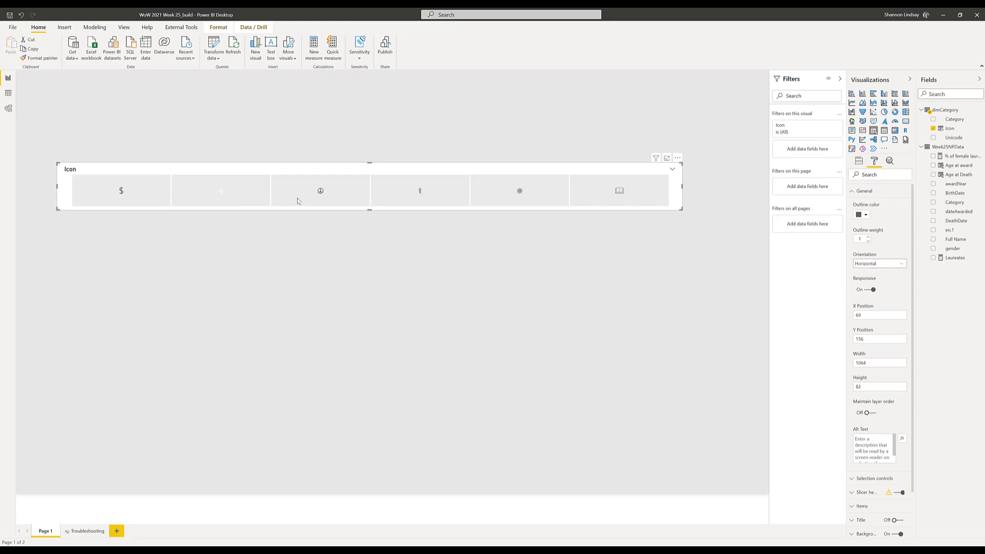
pyautogui.click(868, 191)
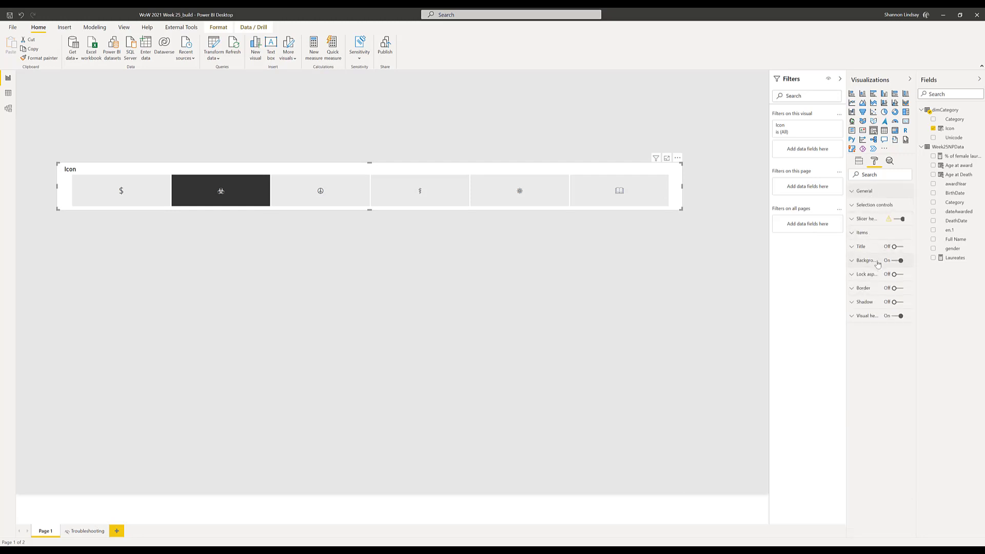
pyautogui.click(871, 233)
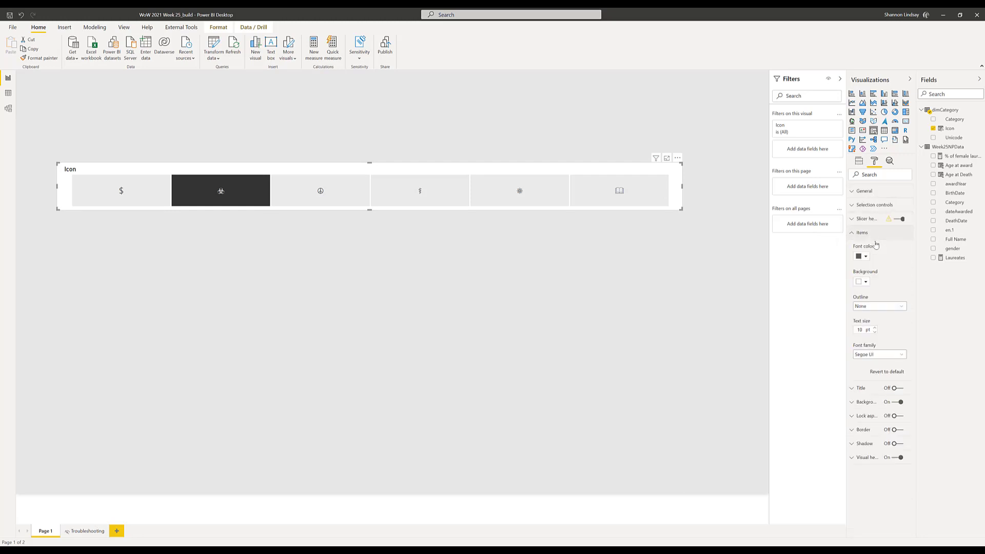
pyautogui.click(866, 329)
pyautogui.write('20')
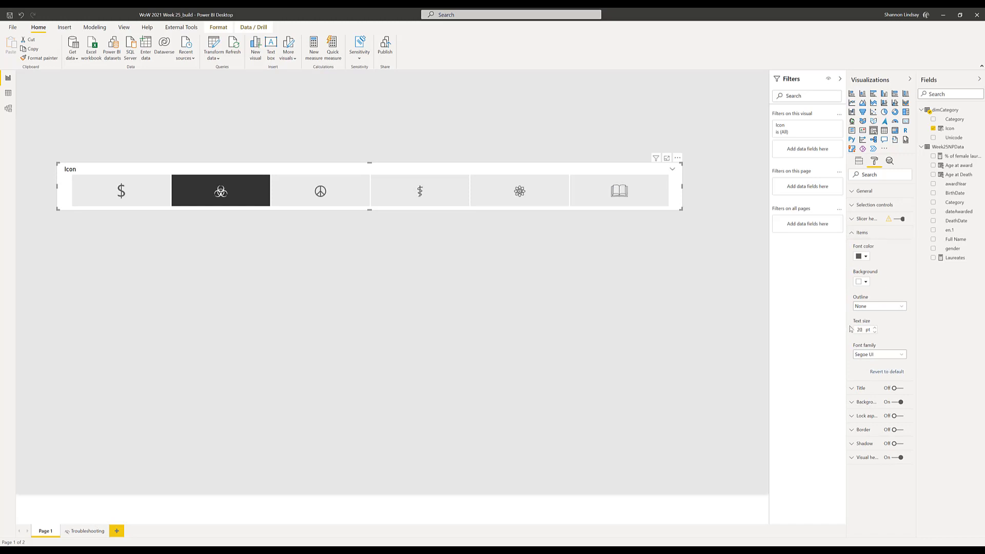
# - Turn off the Icon slicer's header and move the slicer higher on the page
pyautogui.click(893, 219)
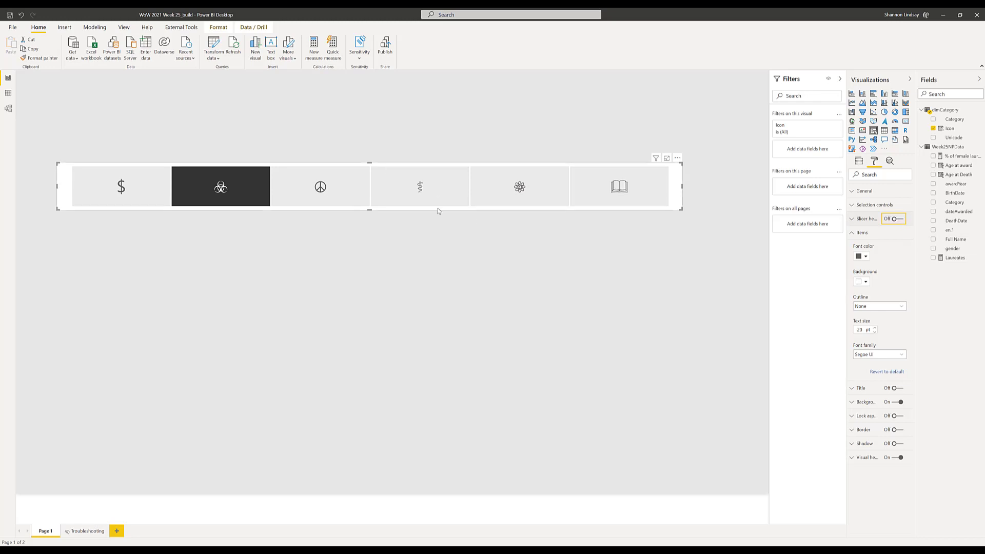
pyautogui.moveTo(436, 212); pyautogui.dragTo(434, 175)
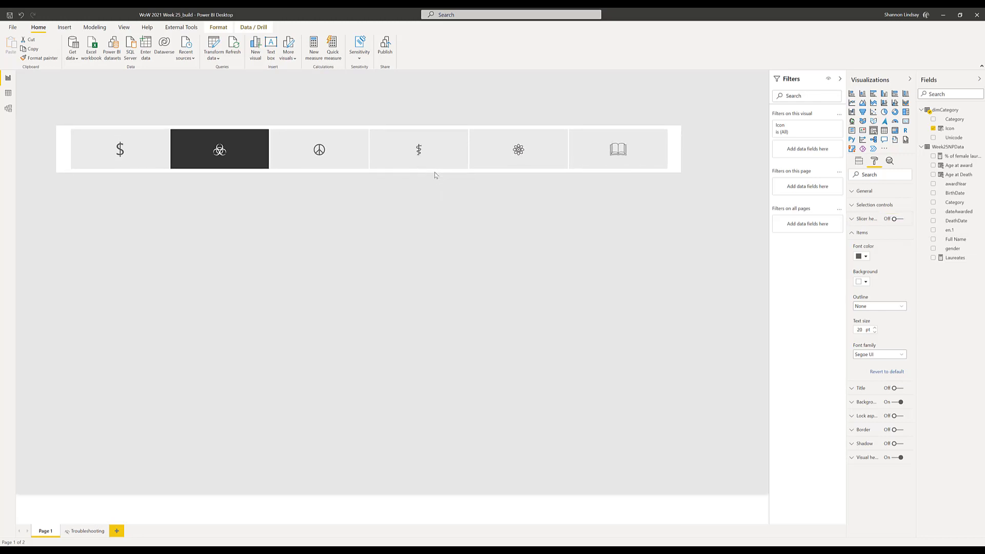
pyautogui.click(432, 202)
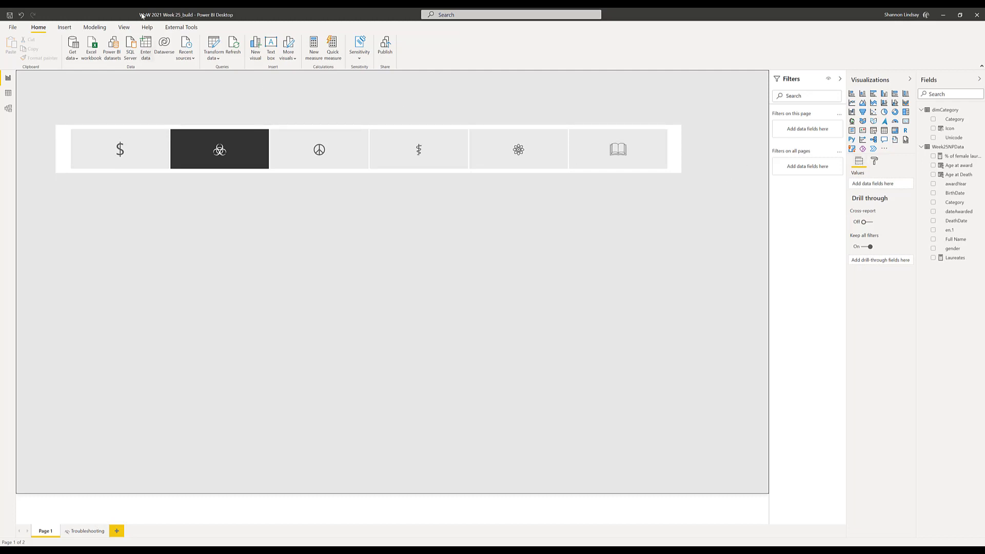
# - Insert a text box below the slicer containing "Nobel Prize Laureates for"
pyautogui.click(65, 27)
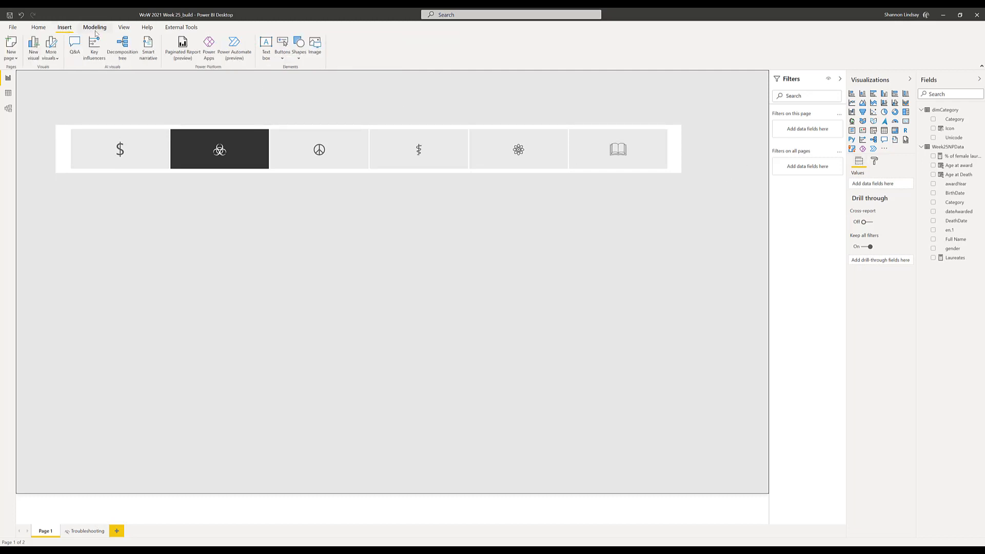
pyautogui.click(269, 50)
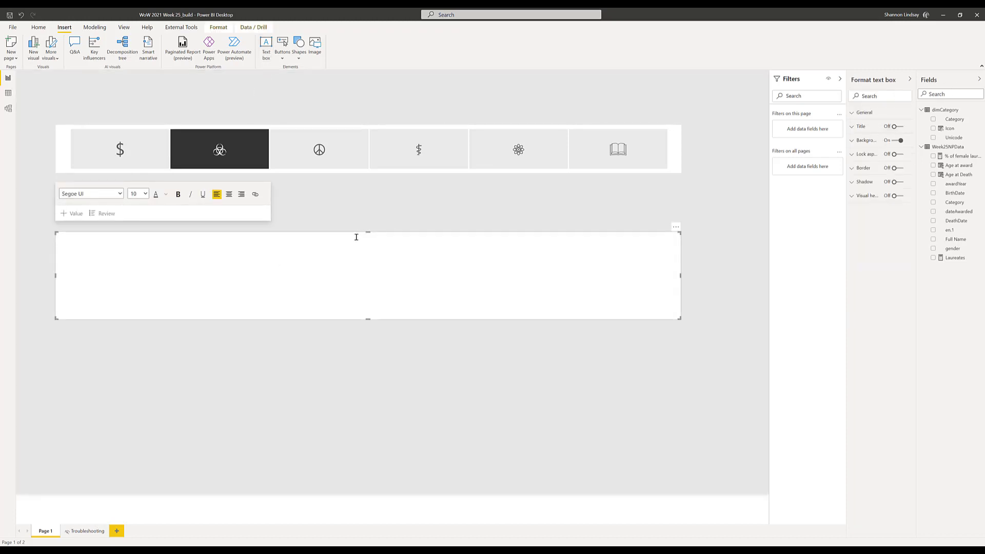
pyautogui.write('Nobel')
pyautogui.press('BackSpace')
pyautogui.write('el Pric')
pyautogui.press('BackSpace')
pyautogui.write('ze Laureates for')
# - Append a dynamic value calculated from "category" to the text box and save it
pyautogui.click(72, 213)
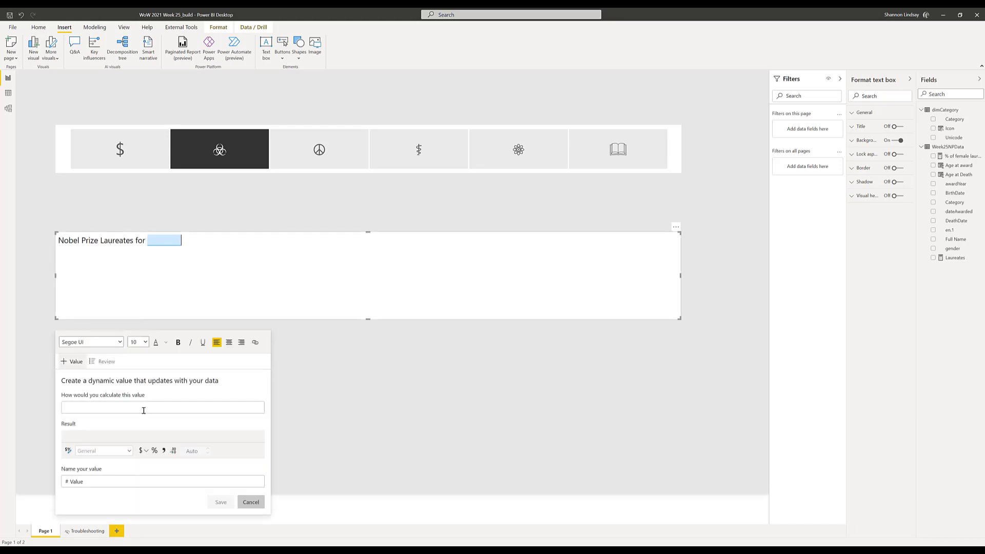
pyautogui.click(124, 409)
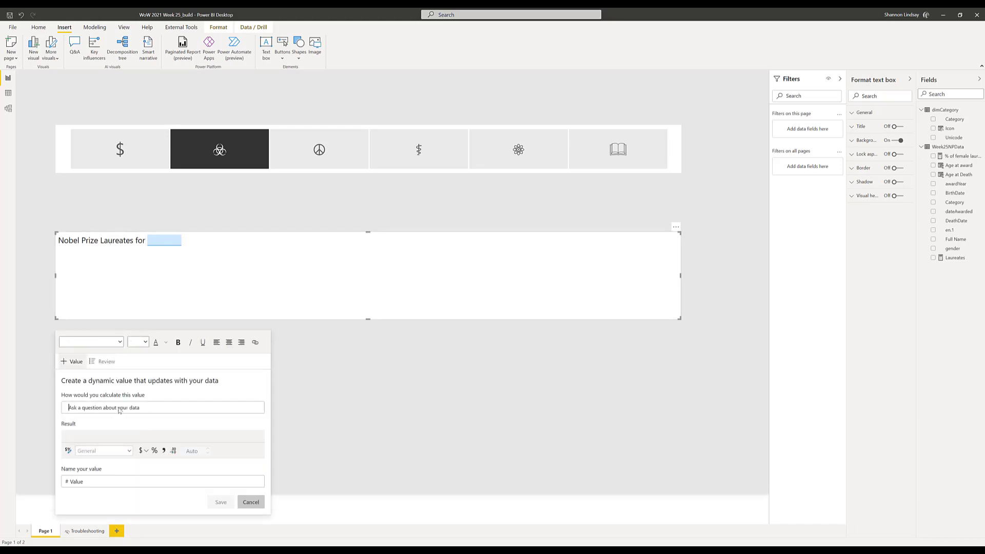
pyautogui.write('c')
pyautogui.write('ategory')
pyautogui.click(114, 419)
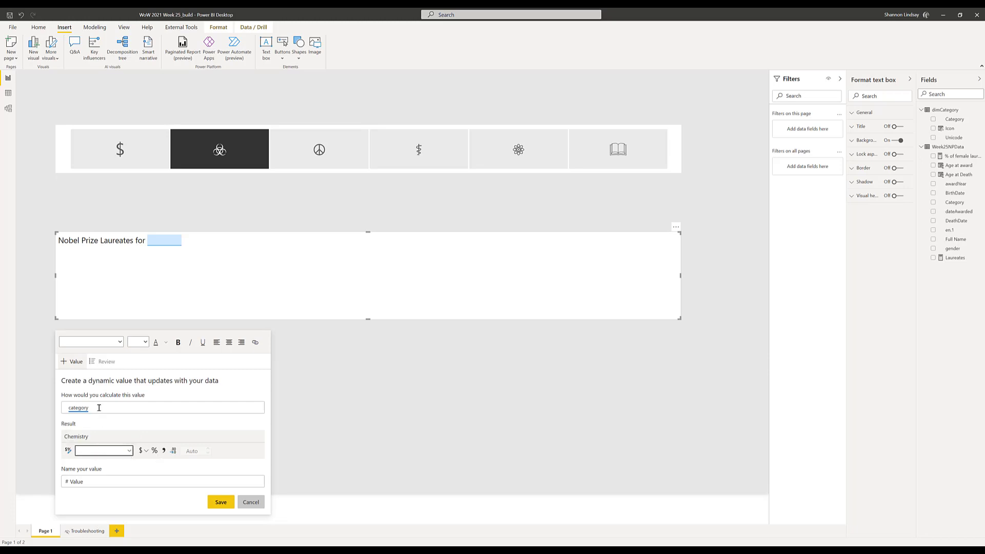
pyautogui.click(215, 503)
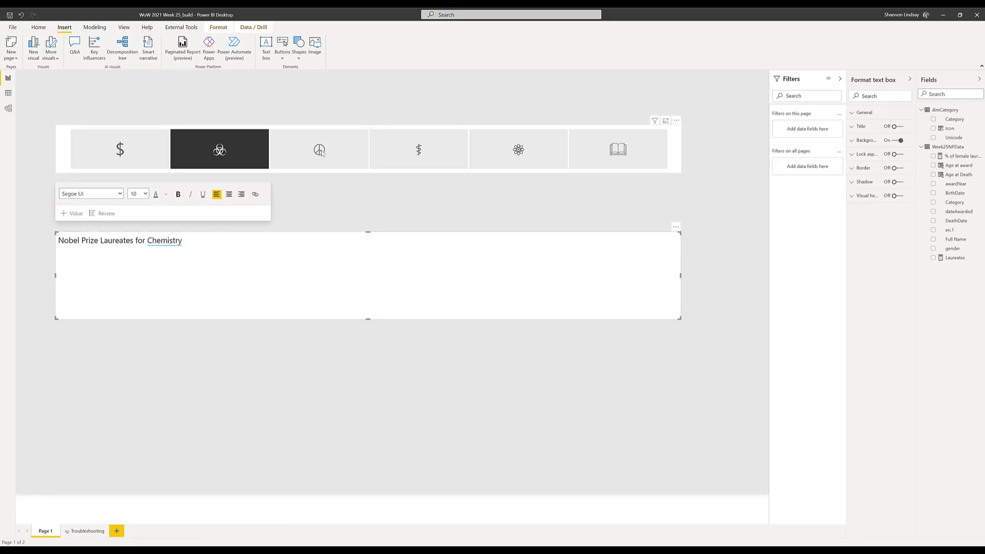
# - Select several category icons in the slicer to check how the text box's dynamic category name responds
pyautogui.click(438, 160)
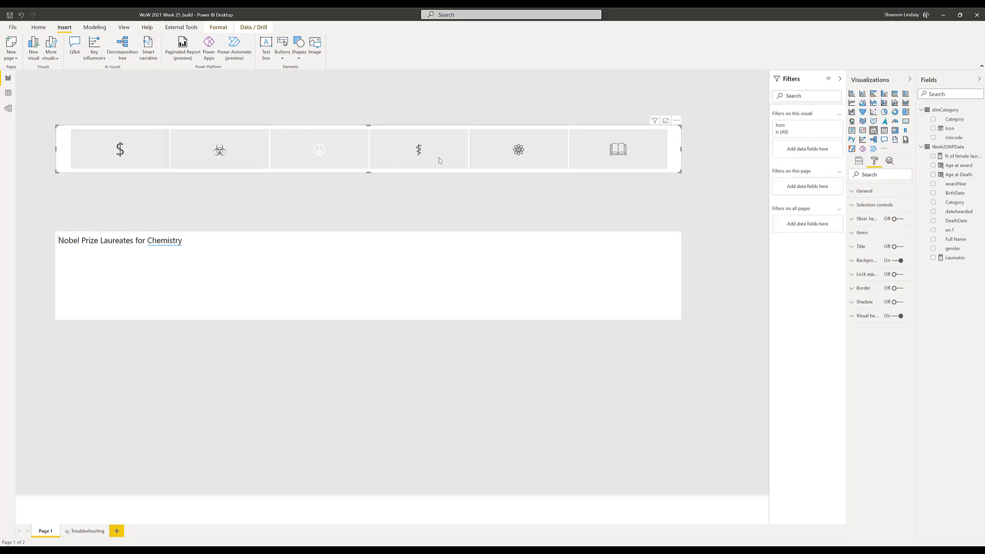
pyautogui.click(473, 153)
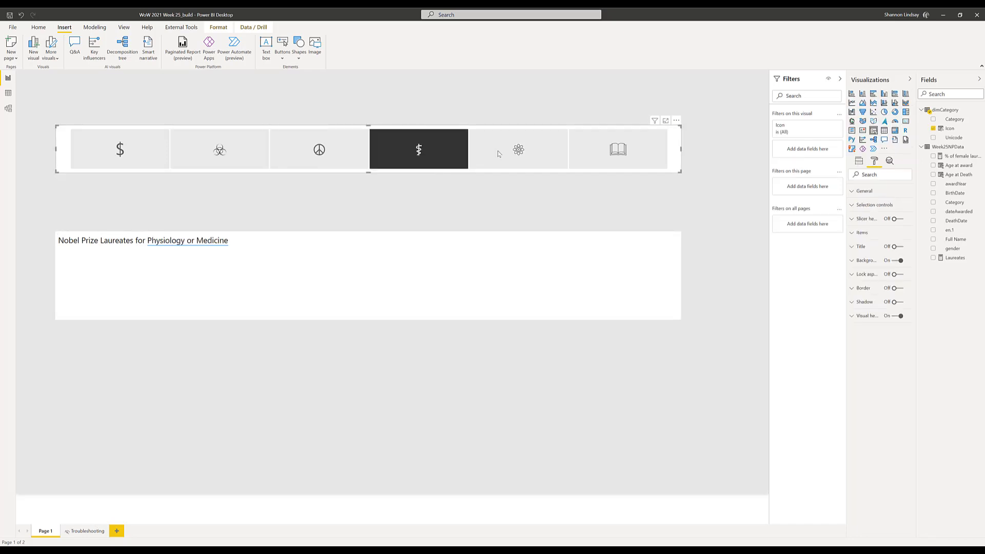
pyautogui.click(497, 154)
pyautogui.click(583, 160)
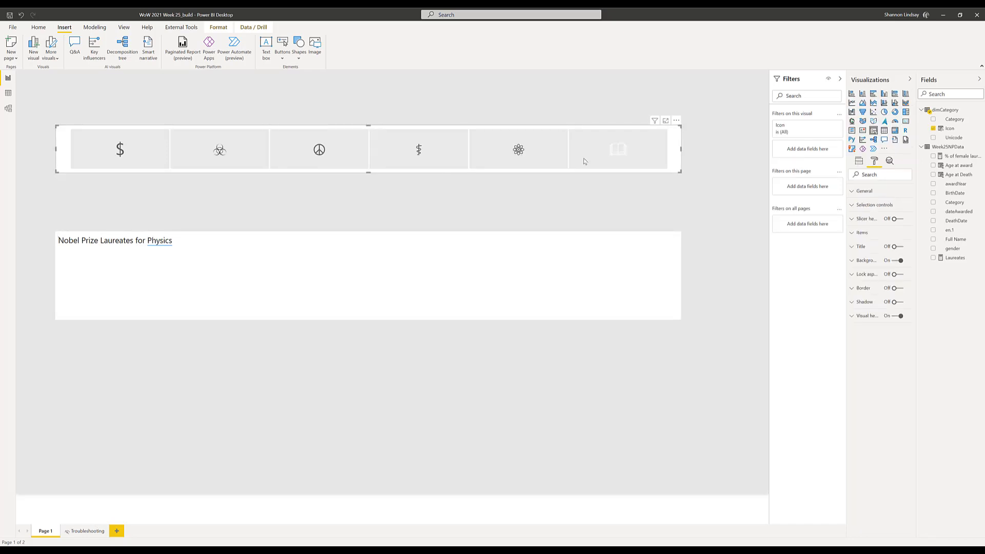
pyautogui.click(539, 159)
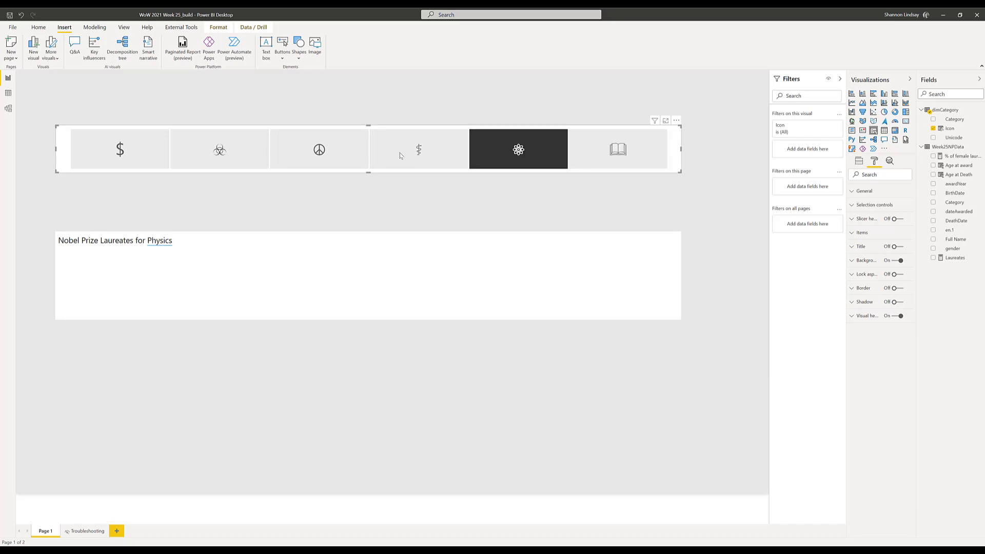
# - Format the whole title text at size 42, centered, and reduce the text box's height to fit one line
pyautogui.click(538, 283)
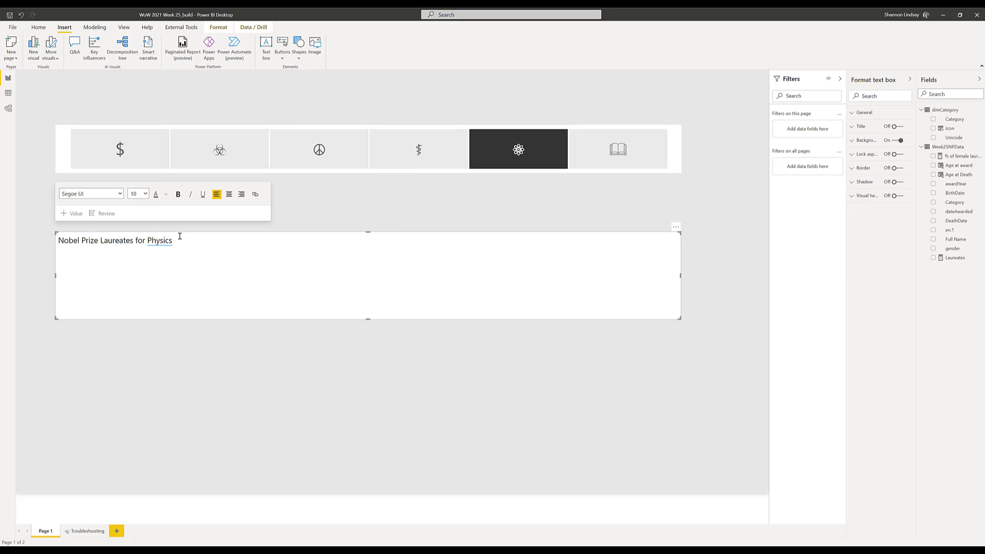
pyautogui.hotkey('ctrl', 'a')
pyautogui.click(146, 194)
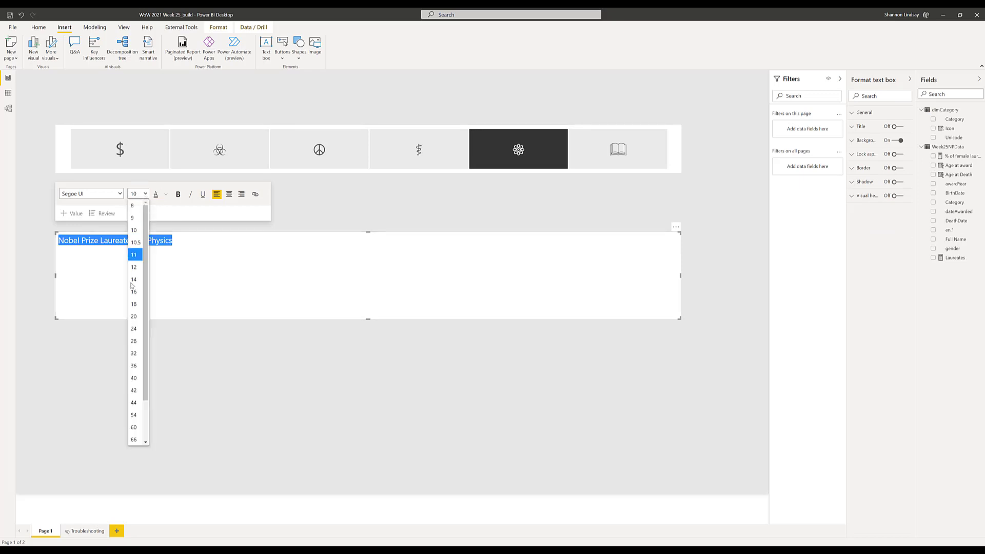
pyautogui.click(134, 390)
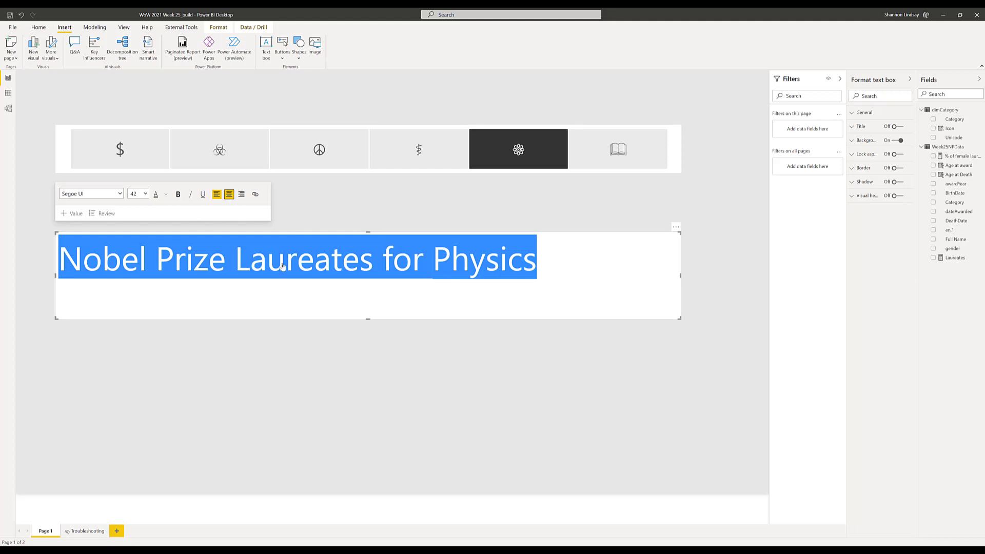
pyautogui.click(229, 193)
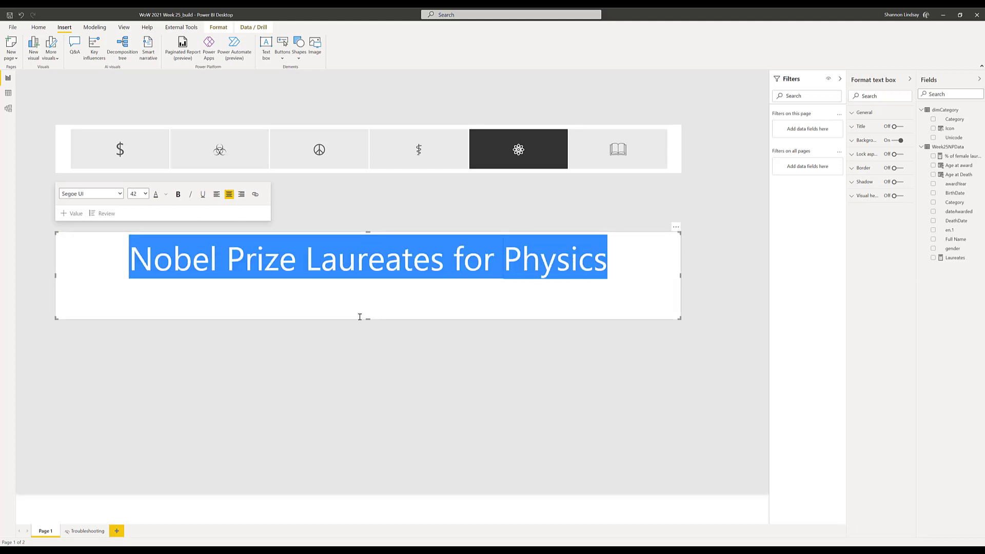
pyautogui.moveTo(368, 319); pyautogui.dragTo(369, 285)
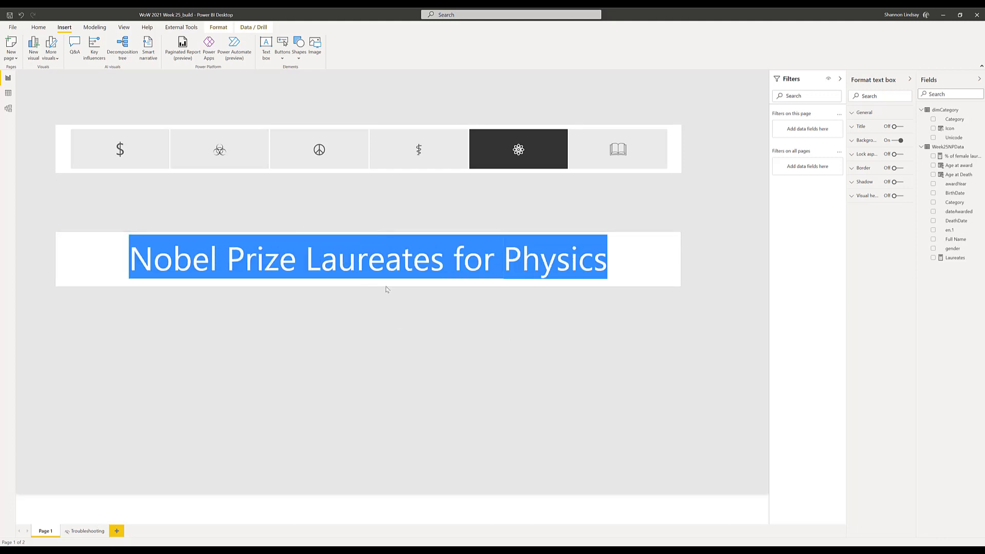
# - Move the title text box to the top edge of the page and place the slicer below it with a small gap
pyautogui.moveTo(675, 228); pyautogui.dragTo(675, 66)
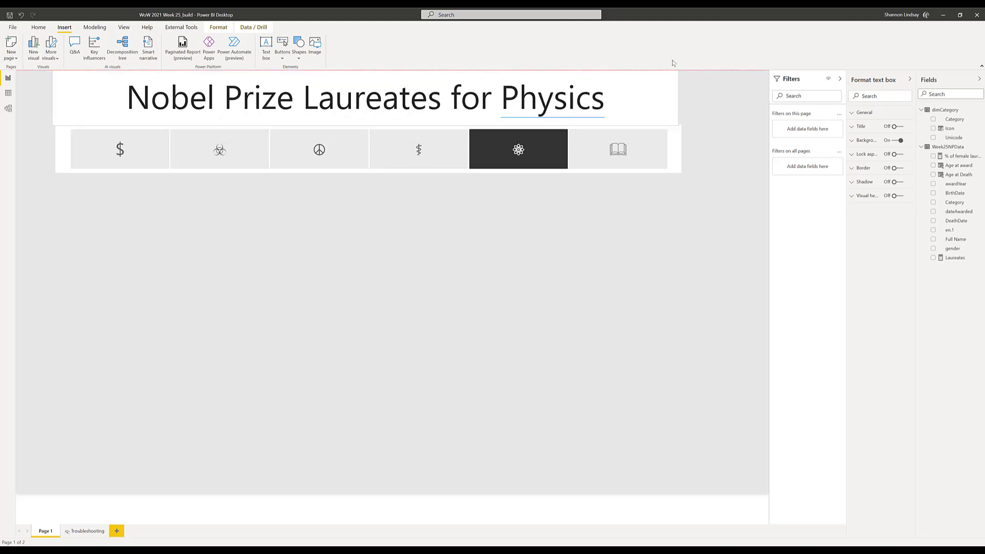
pyautogui.click(666, 129)
pyautogui.click(676, 184)
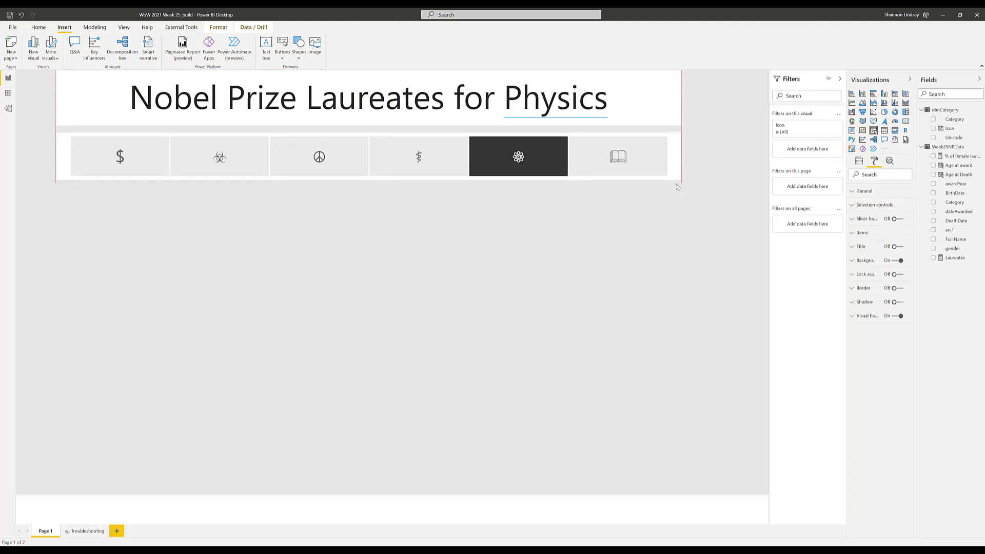
pyautogui.moveTo(676, 188); pyautogui.dragTo(675, 165)
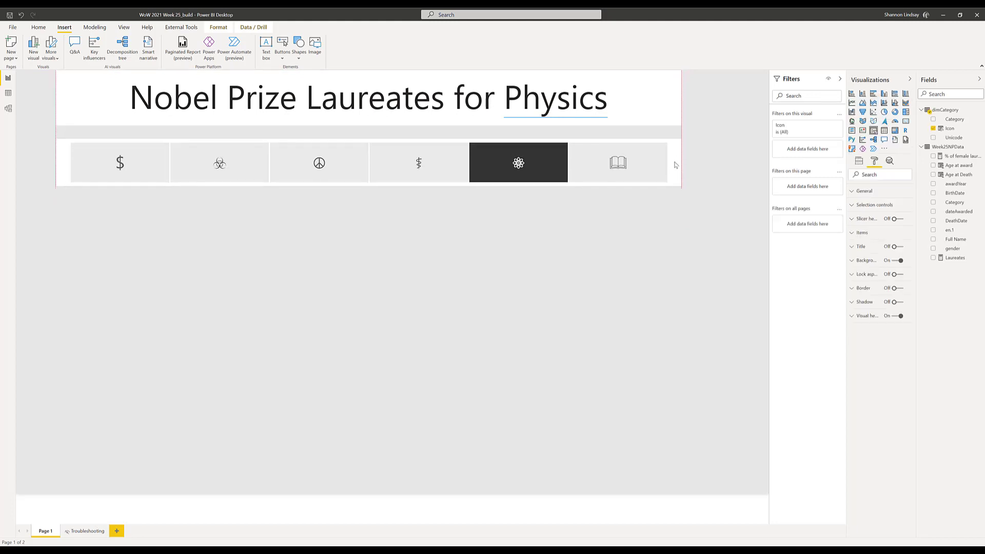
# - Align the title text box and the Icon slicer by their centers, and shift both slightly down the page
pyautogui.click(648, 101)
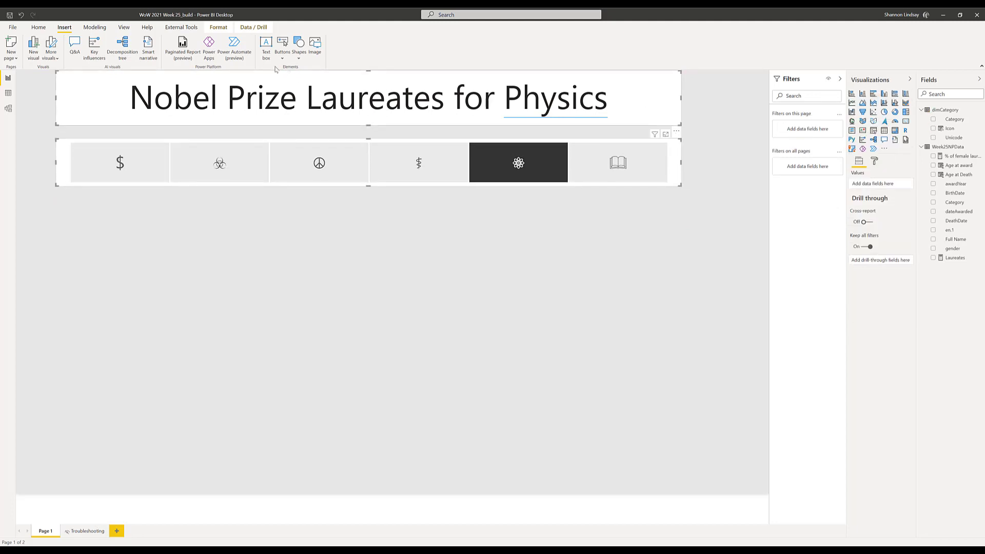
pyautogui.click(225, 30)
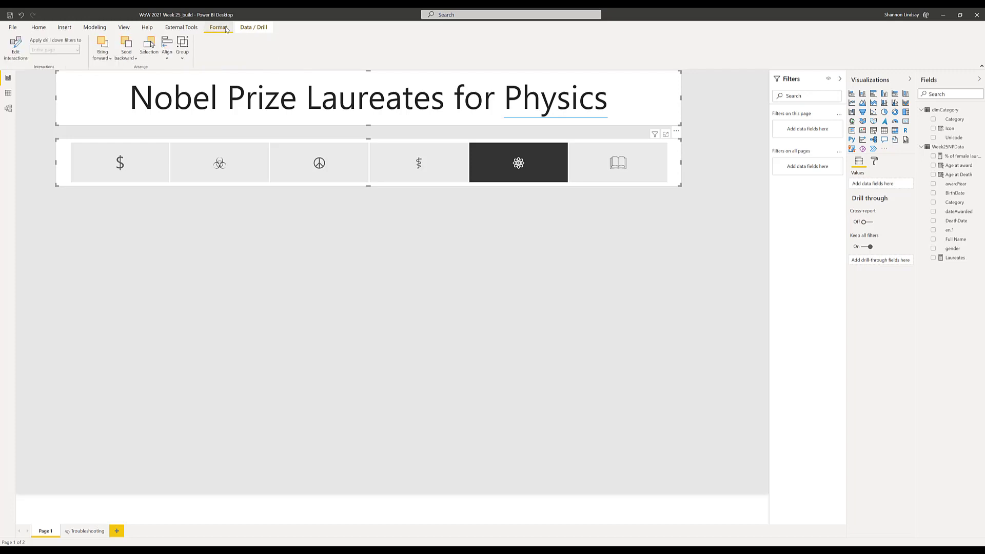
pyautogui.click(167, 59)
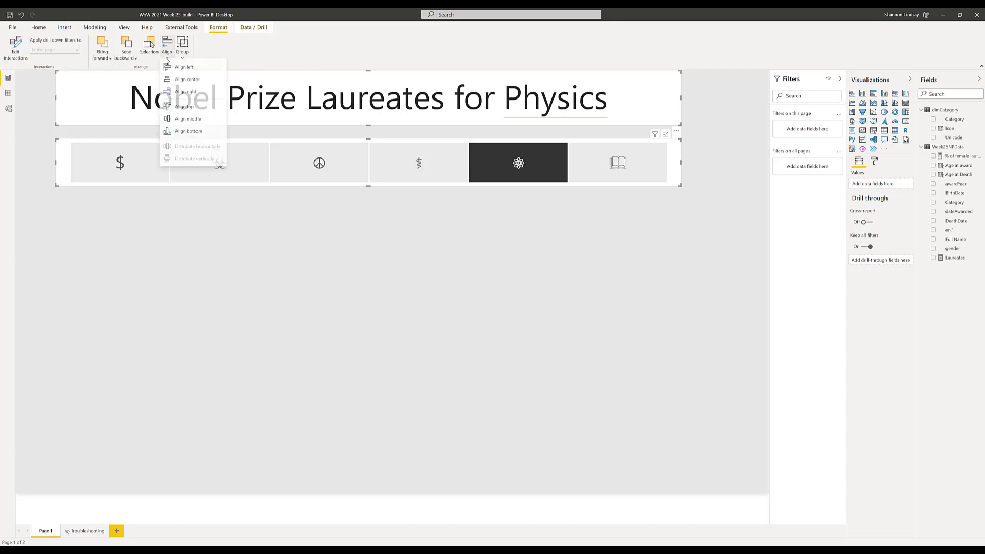
pyautogui.click(176, 86)
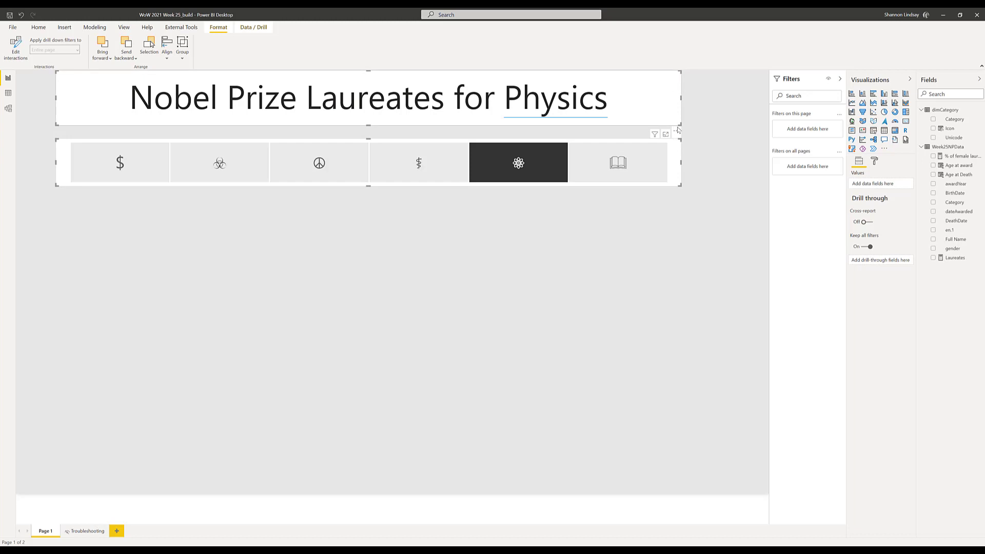
pyautogui.moveTo(677, 132); pyautogui.dragTo(677, 145)
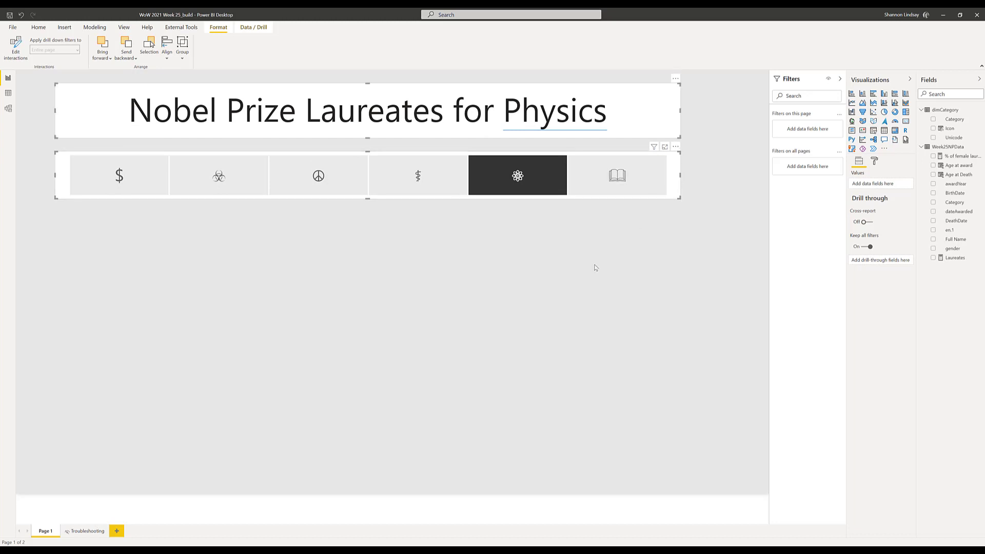
# - Add a small Card visual below the slicer's left end showing the % of female laureates measure
pyautogui.click(571, 259)
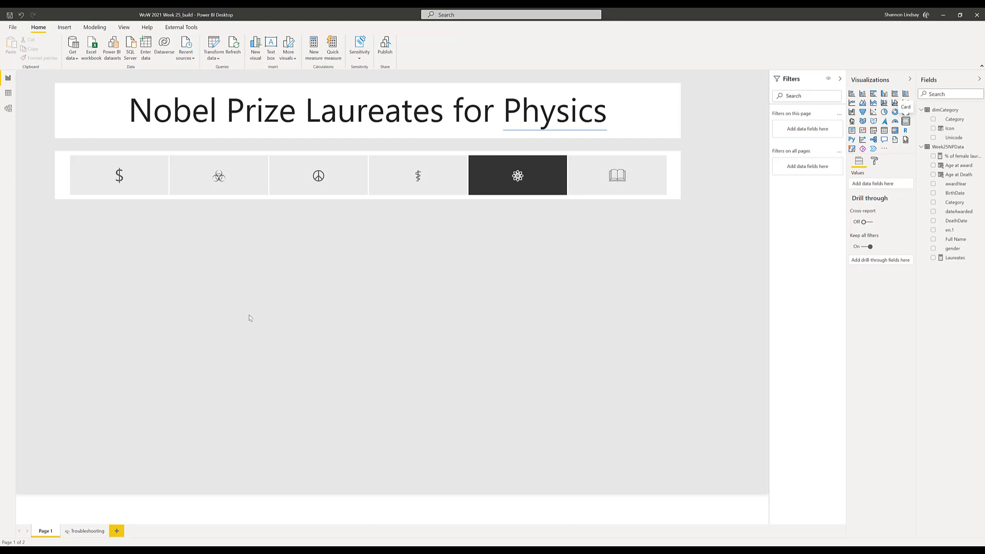
pyautogui.moveTo(732, 142); pyautogui.dragTo(105, 215)
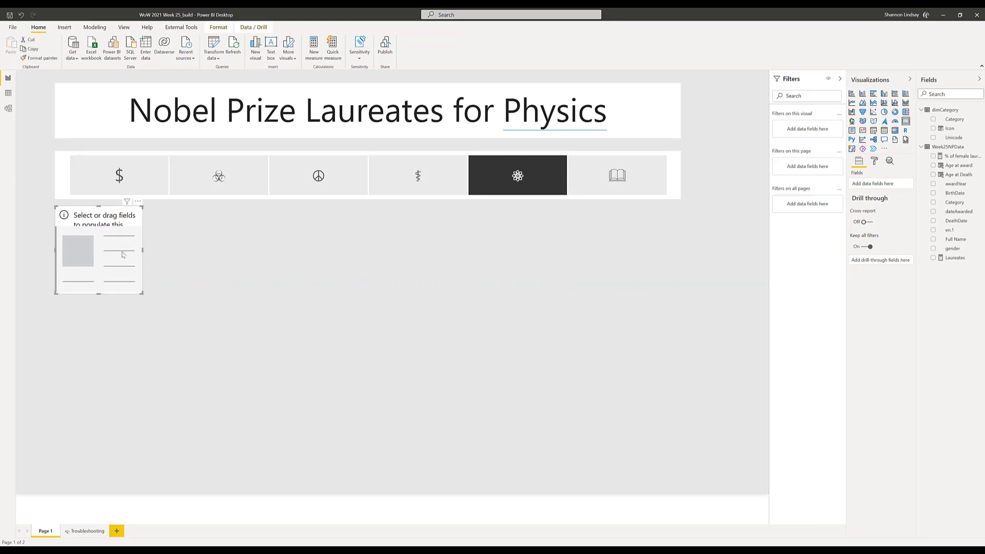
pyautogui.moveTo(142, 292); pyautogui.dragTo(177, 267)
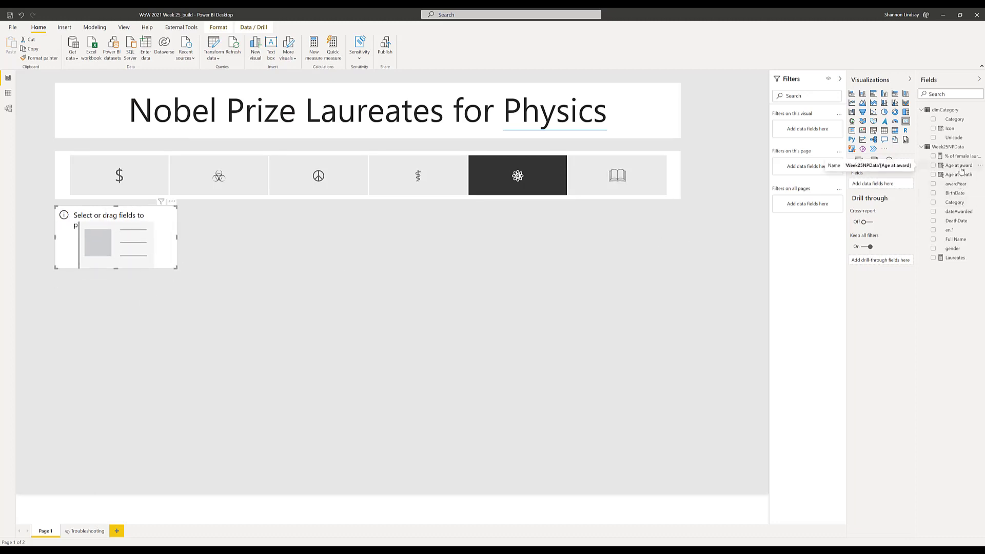
pyautogui.moveTo(957, 156); pyautogui.dragTo(873, 186)
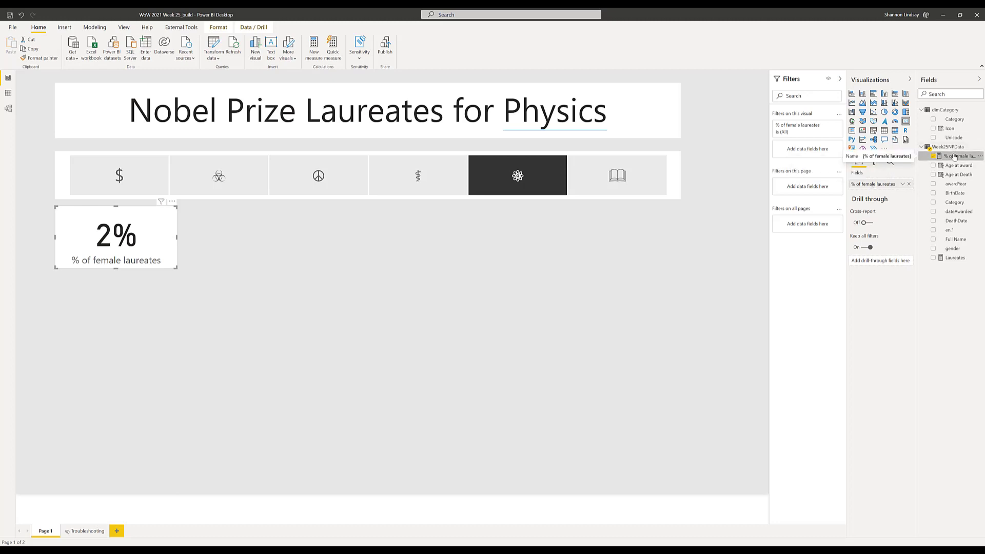
# - Try several categories in the icon slicer, ending on Physiology or Medicine, and check how the title fits its text box
pyautogui.click(328, 184)
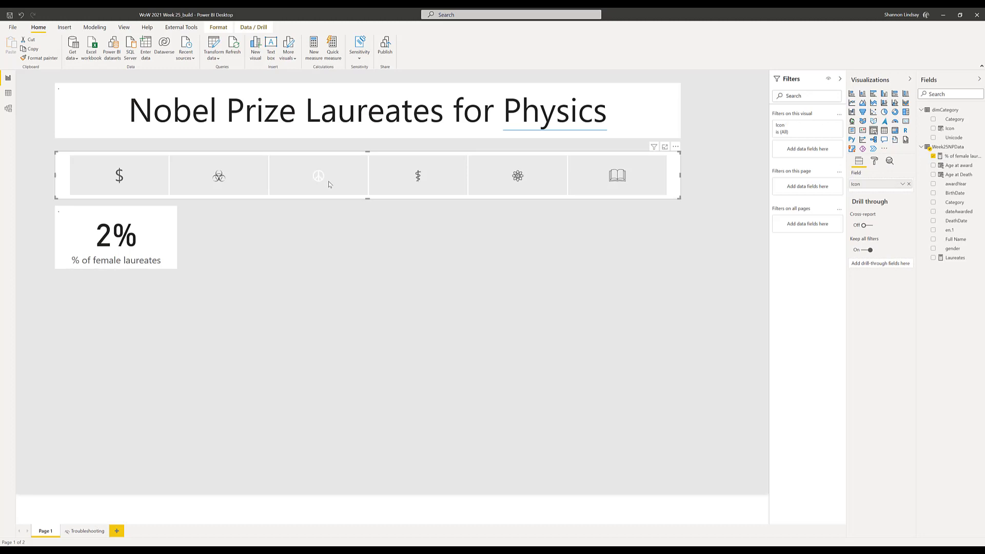
pyautogui.click(235, 193)
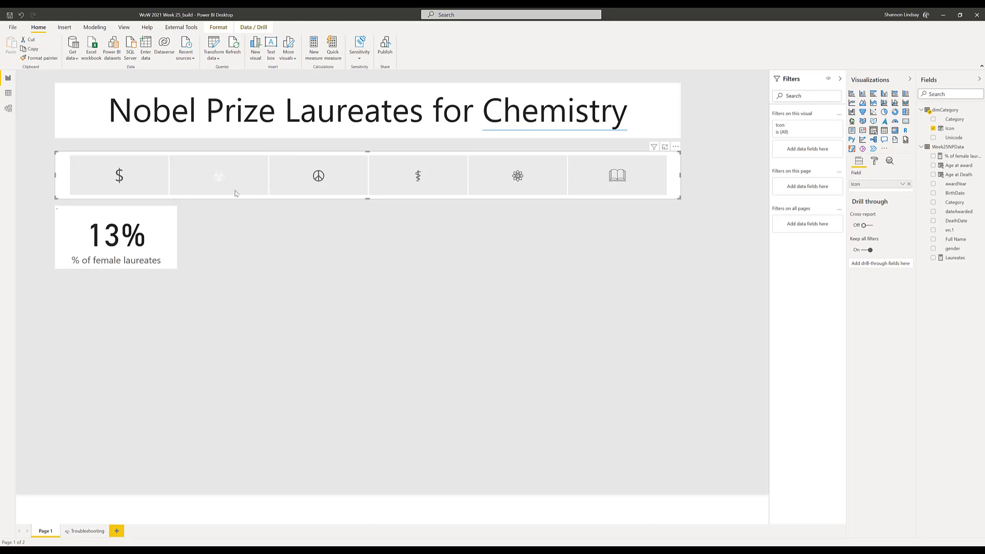
pyautogui.click(158, 191)
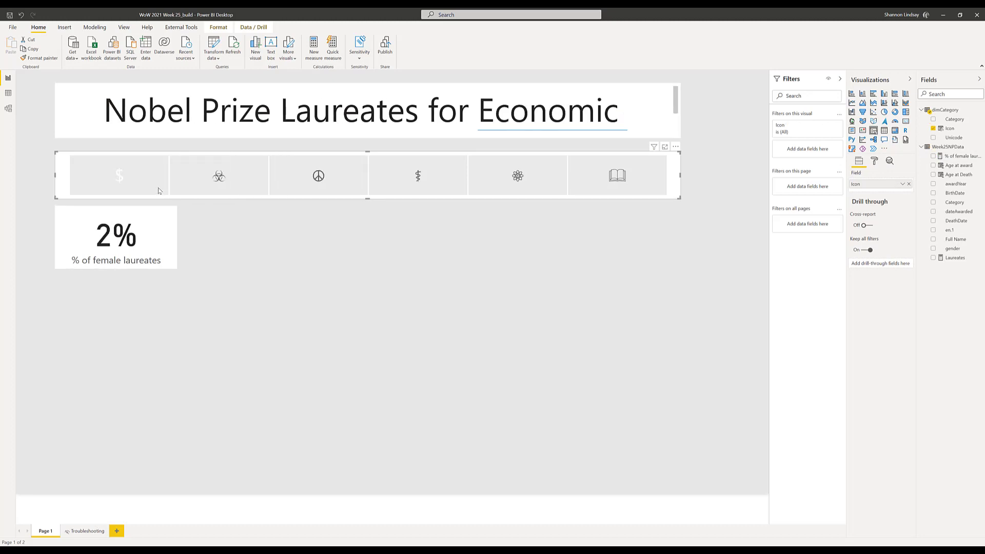
pyautogui.click(615, 182)
pyautogui.click(444, 174)
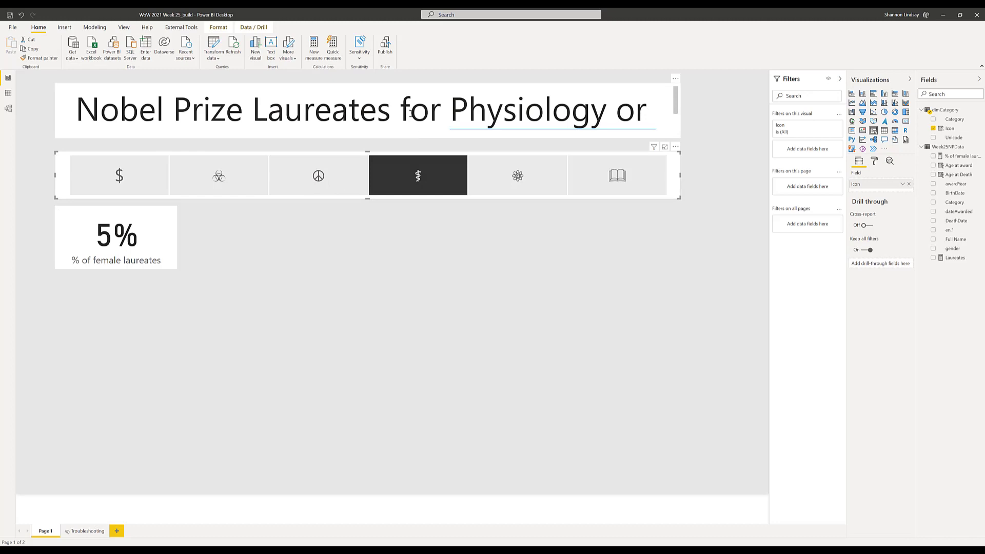
pyautogui.scroll(-2, 416, 127)
pyautogui.scroll(2, 415, 127)
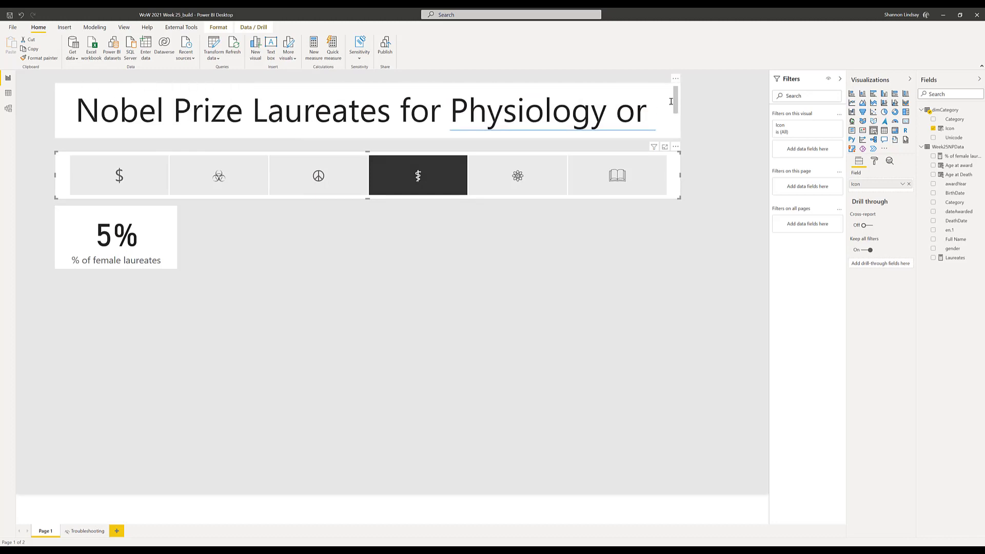
# - Widen the title text box to the page's right edge and set all of its text to size 40
pyautogui.click(643, 109)
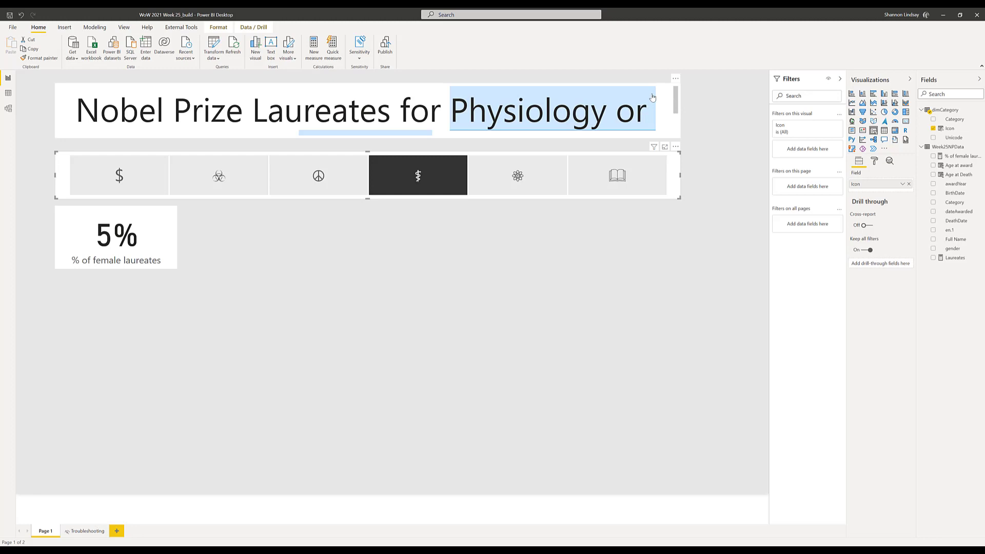
pyautogui.click(674, 125)
pyautogui.moveTo(678, 110); pyautogui.dragTo(767, 110)
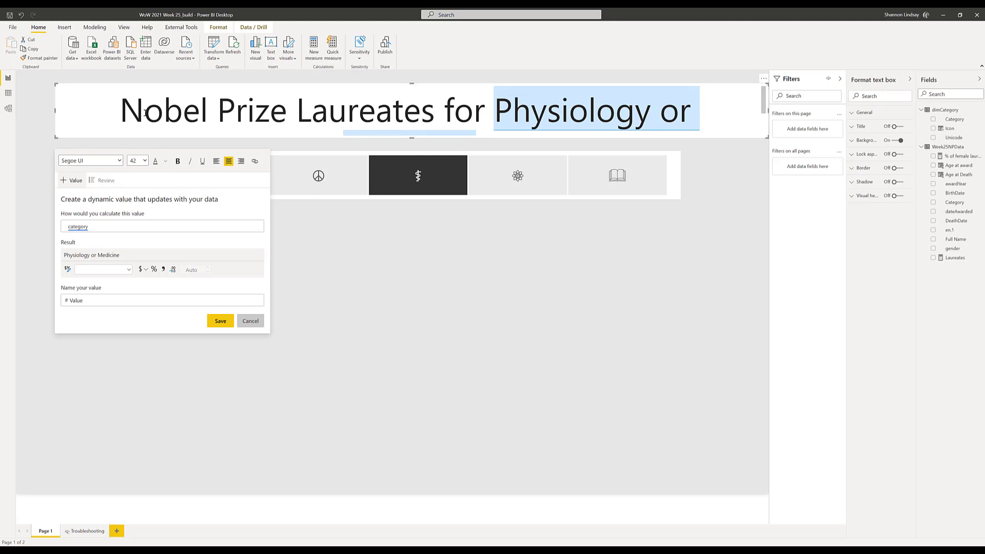
pyautogui.hotkey('ctrl', 'a')
pyautogui.click(145, 161)
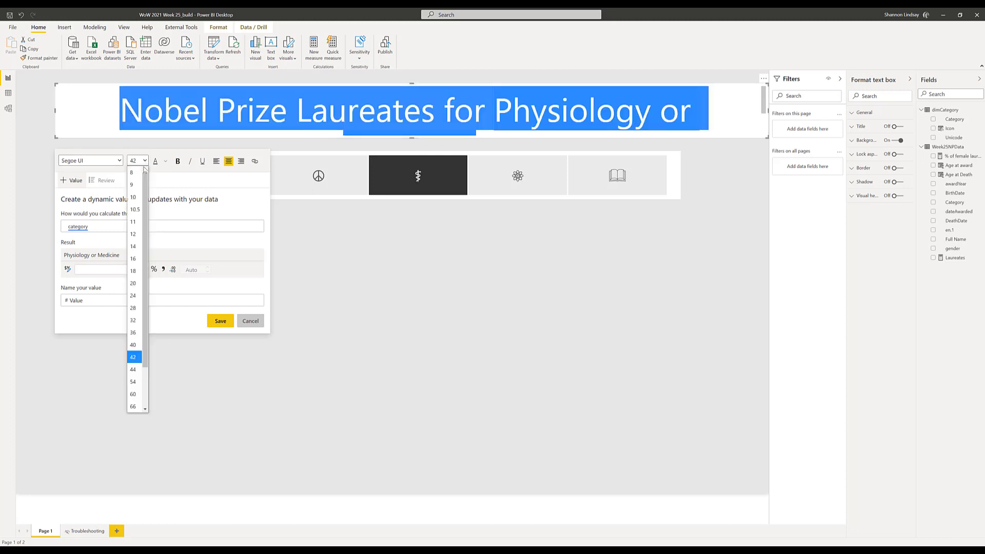
pyautogui.click(134, 343)
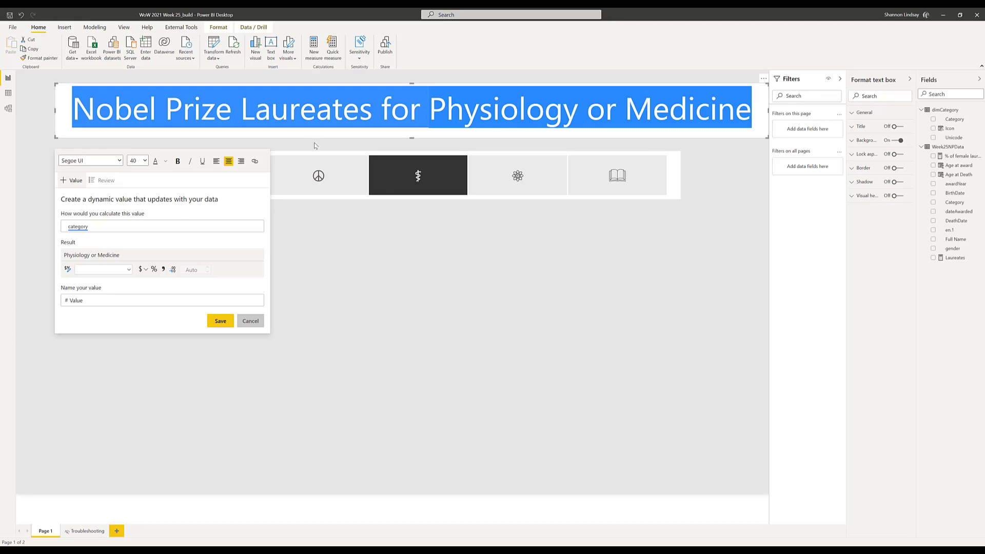
pyautogui.click(288, 123)
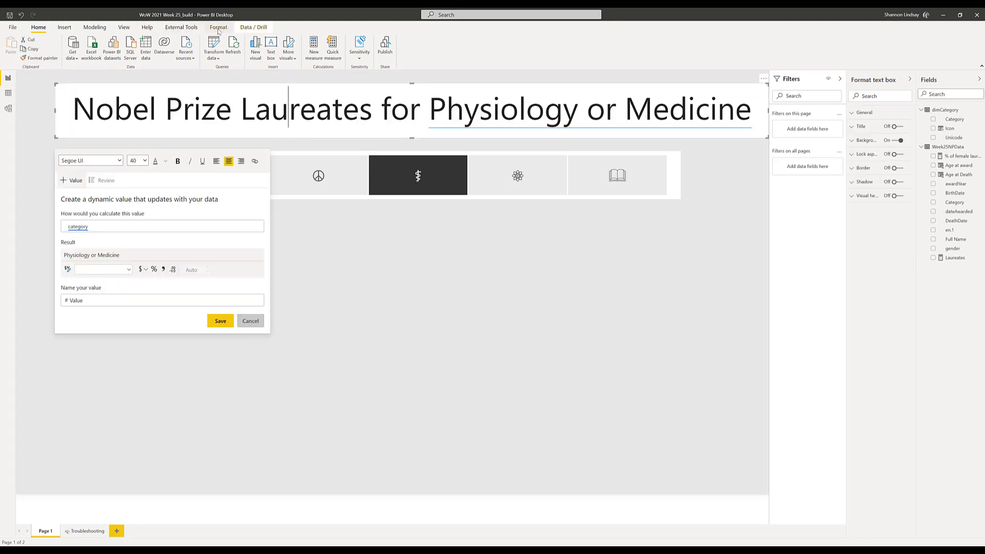
# - Center the title text box on the page, and shift and widen the icon slicer to match the title's left and right edges
pyautogui.click(168, 48)
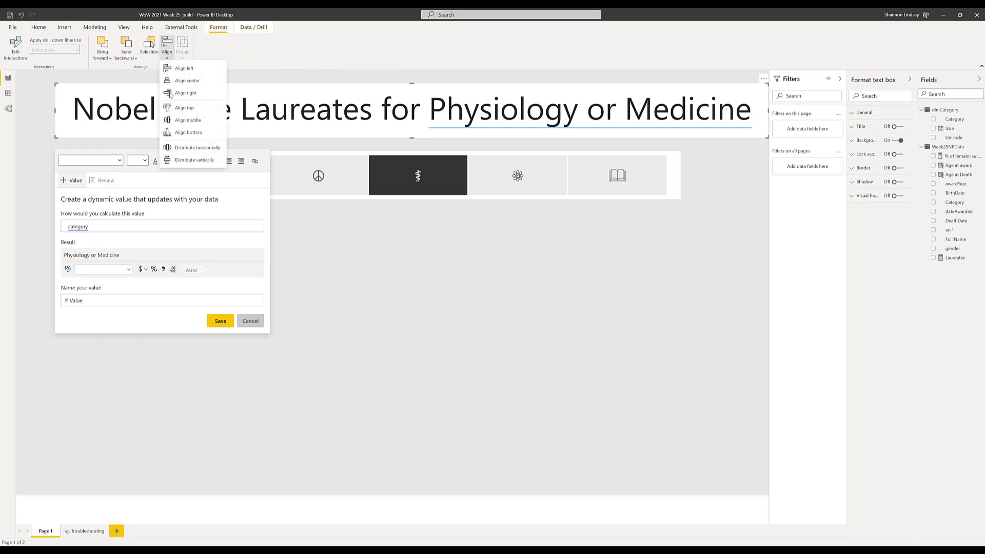
pyautogui.click(182, 85)
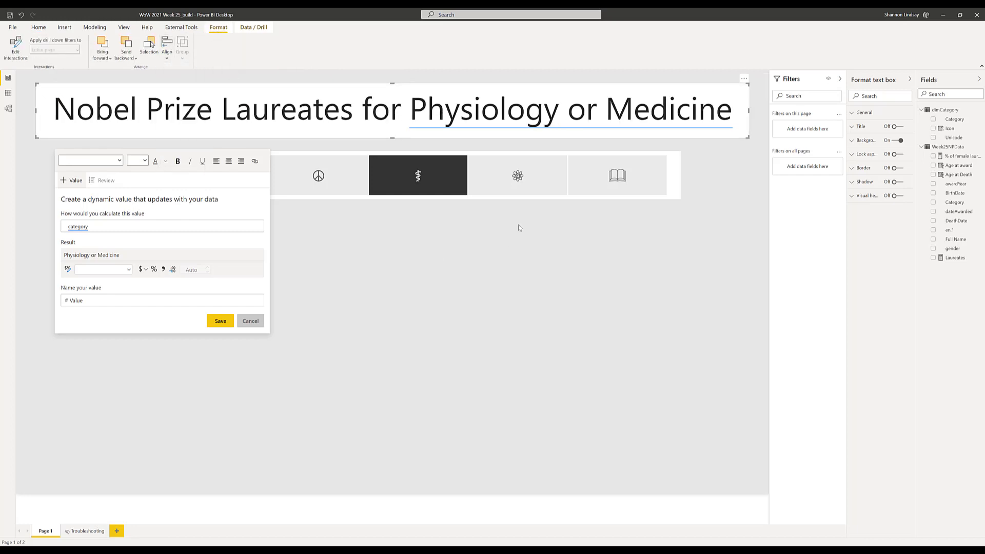
pyautogui.click(439, 197)
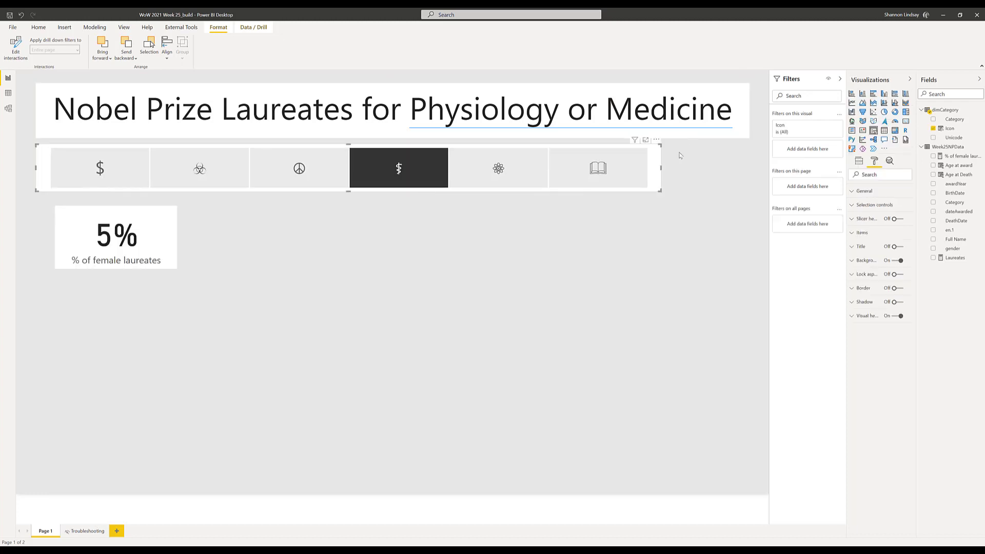
pyautogui.moveTo(661, 168); pyautogui.dragTo(749, 169)
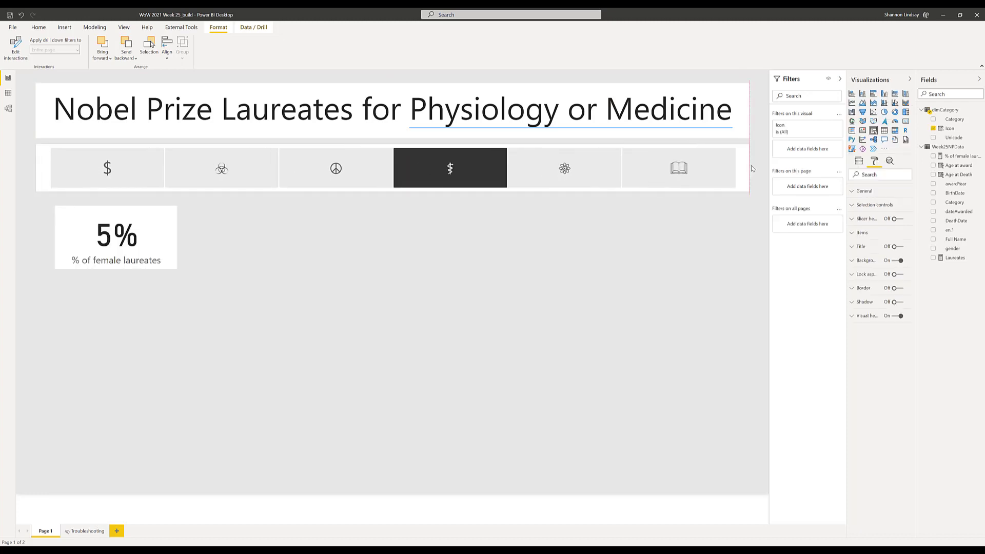
# - Move the % of female laureates card so its left edge lines up with the slicer, and deselect it
pyautogui.click(164, 233)
pyautogui.moveTo(163, 234); pyautogui.dragTo(148, 235)
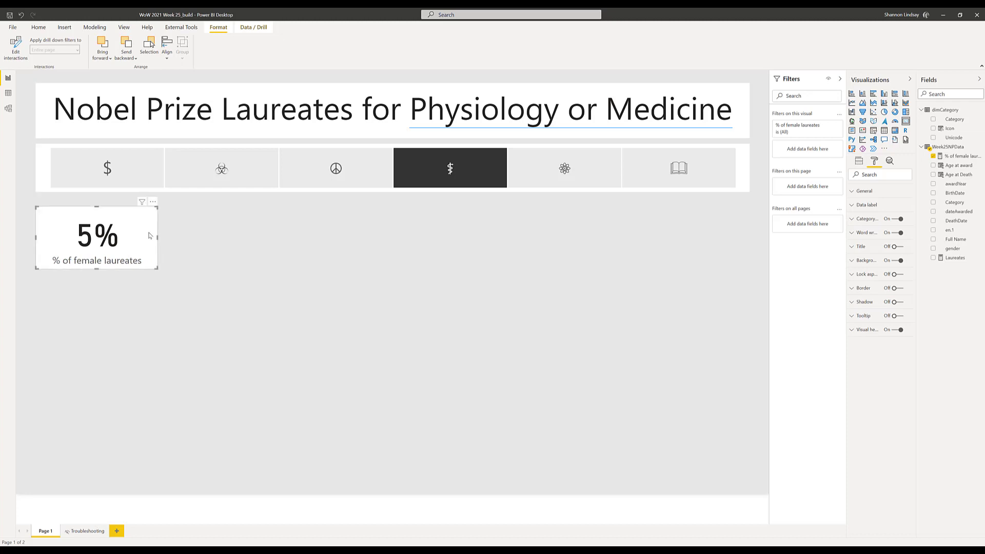
pyautogui.click(177, 247)
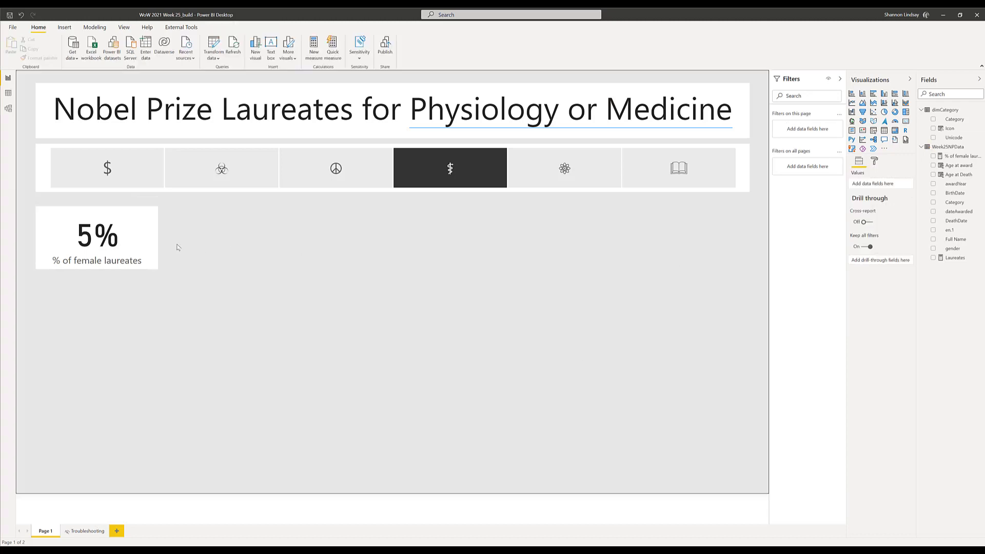
# - Add a Card visual of matching size beside the % of female laureates card, showing the average of Age at award
pyautogui.click(906, 122)
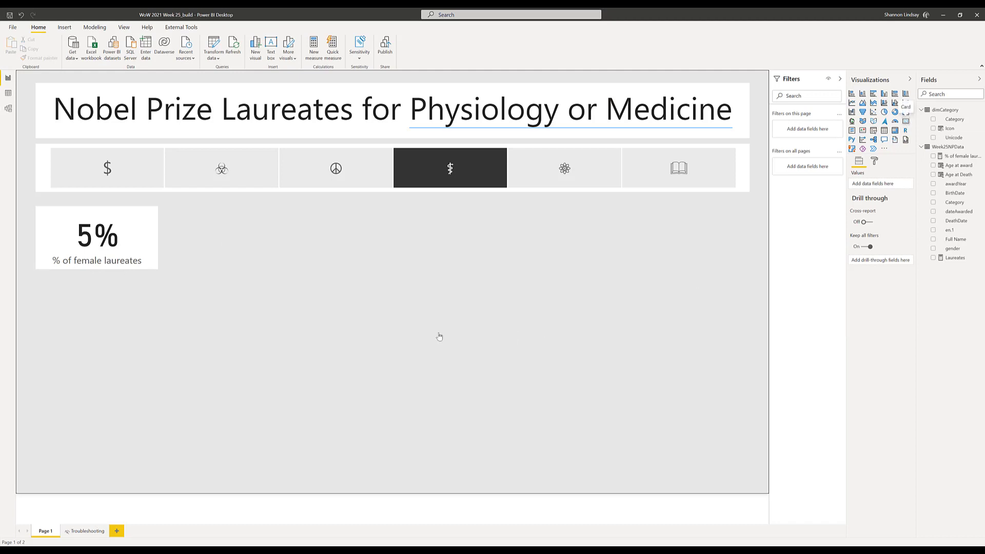
pyautogui.moveTo(123, 336); pyautogui.dragTo(280, 219)
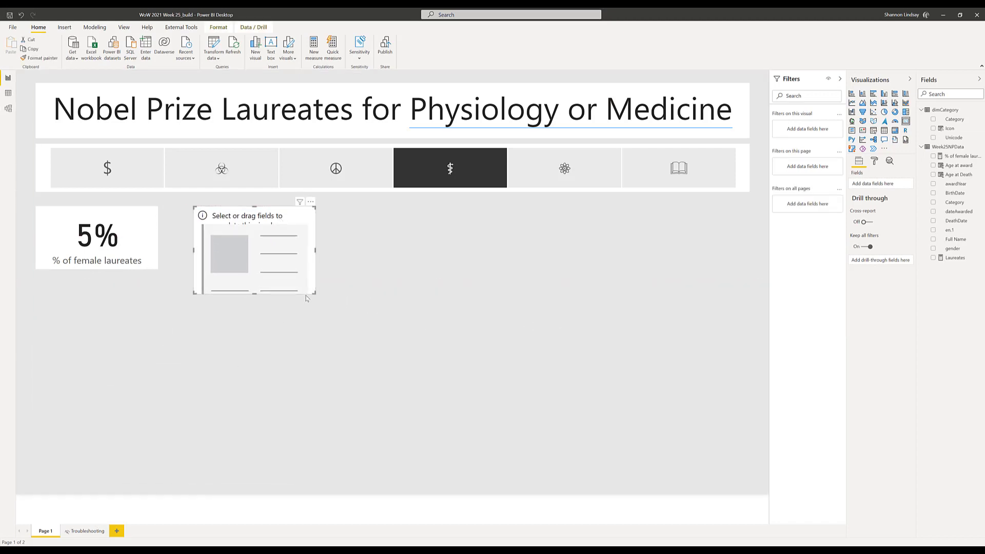
pyautogui.moveTo(316, 294); pyautogui.dragTo(316, 268)
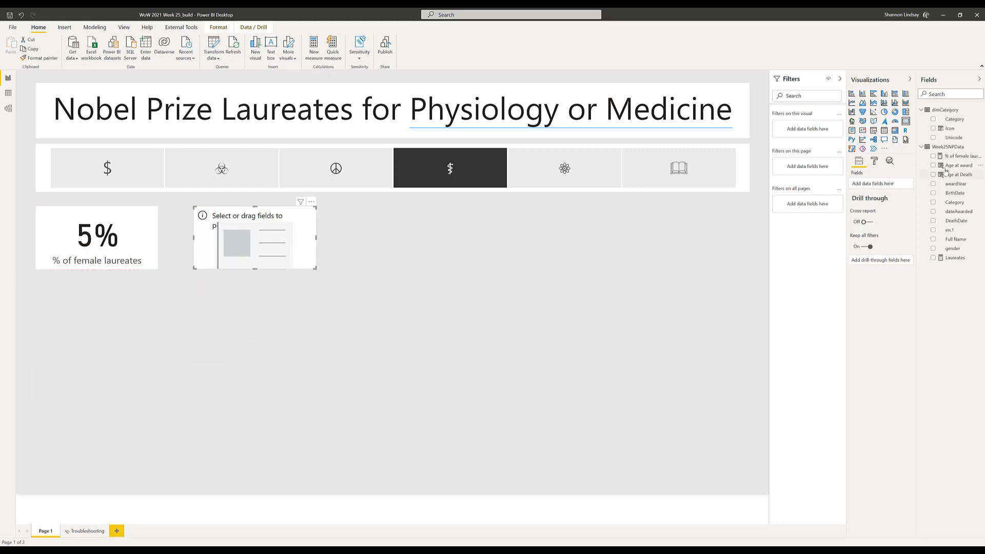
pyautogui.moveTo(957, 165); pyautogui.dragTo(873, 185)
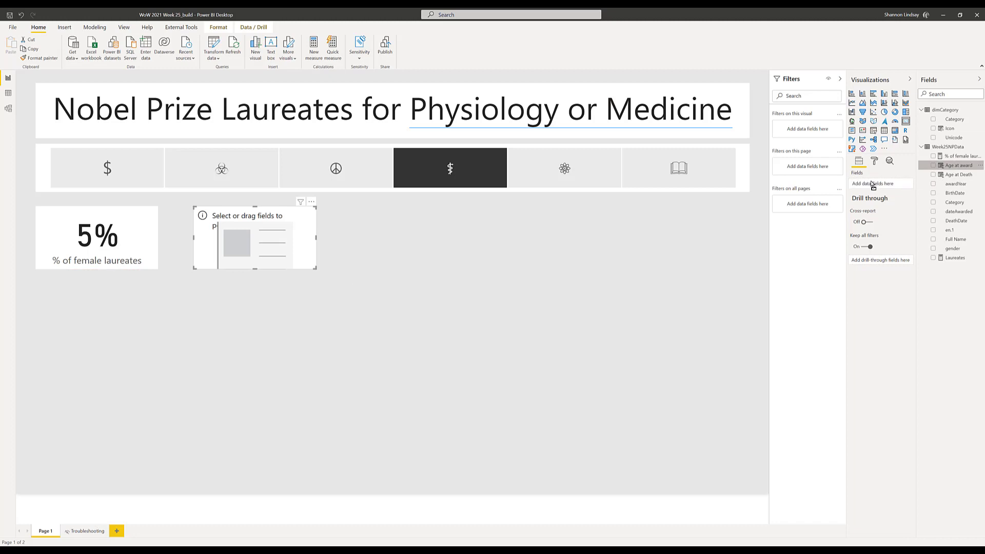
pyautogui.click(903, 186)
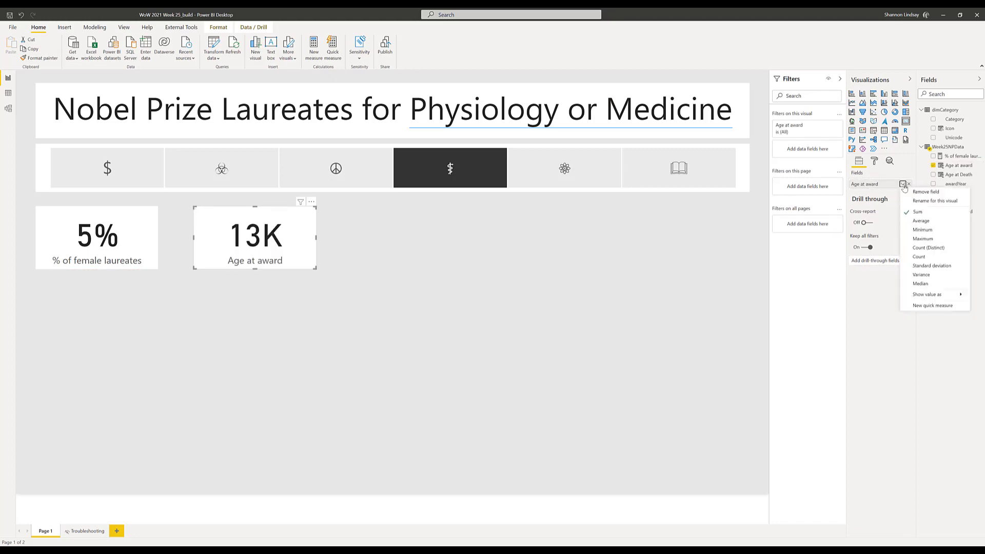
pyautogui.click(917, 221)
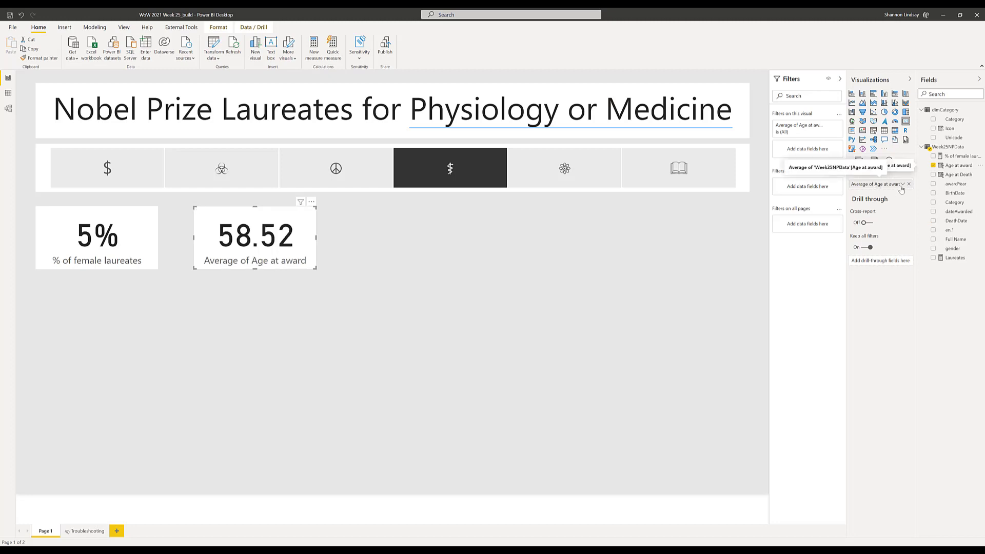
# - Rename the new card's field to Average Age at Award for this visual
pyautogui.click(904, 187)
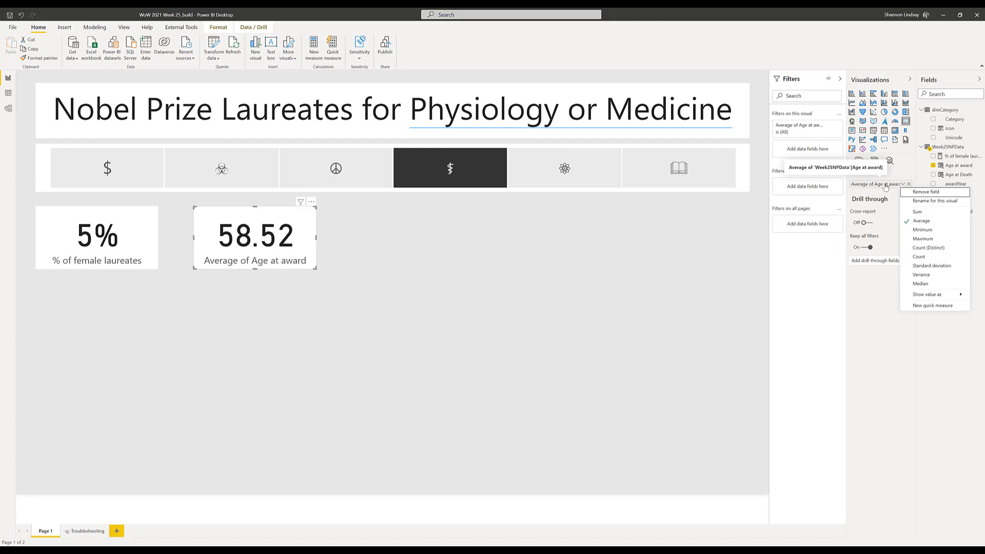
pyautogui.press('Escape')
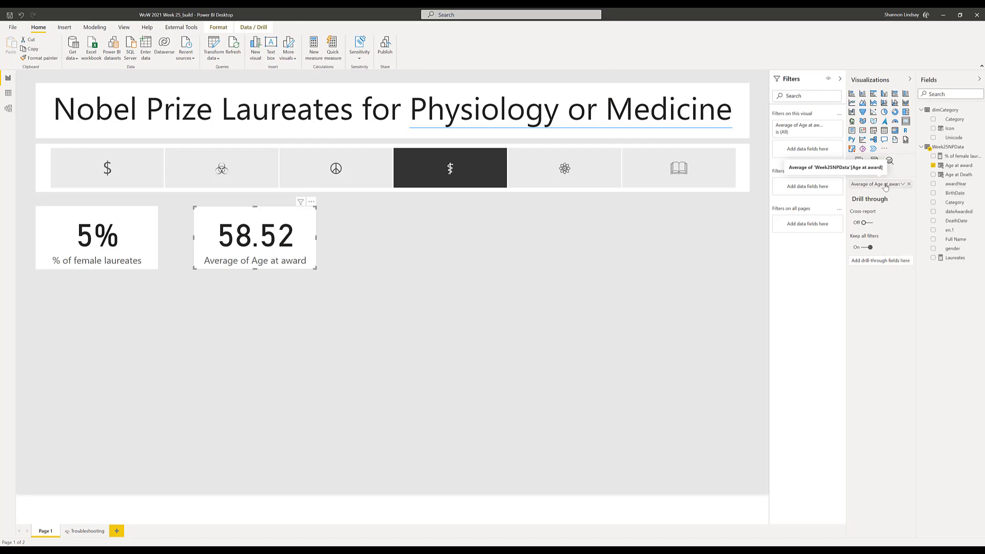
pyautogui.rightClick(948, 187)
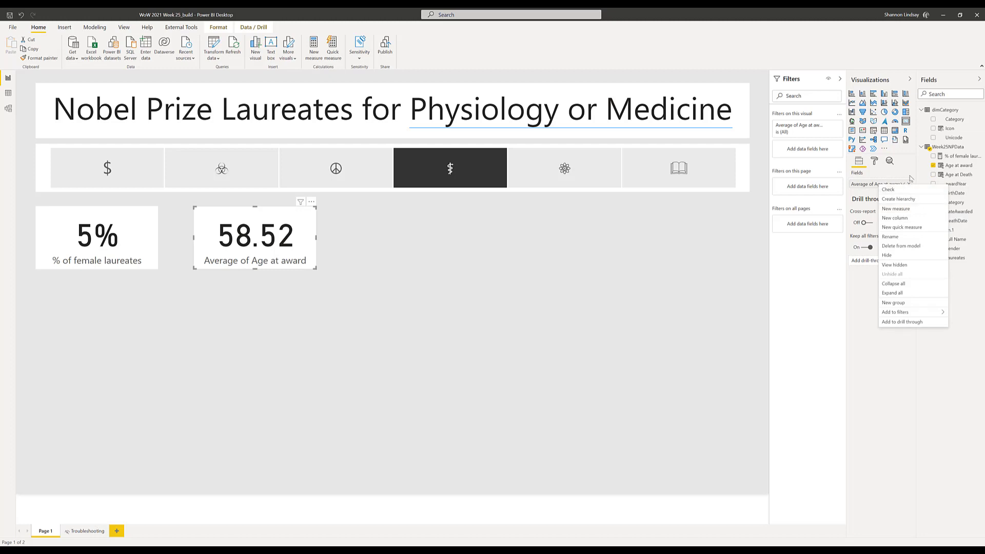
pyautogui.press('Escape')
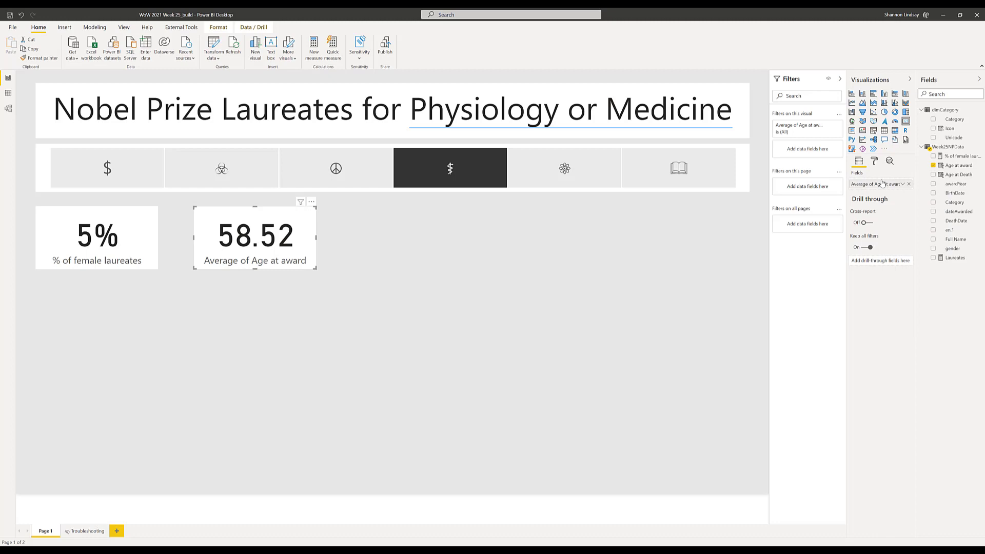
pyautogui.doubleClick(881, 185)
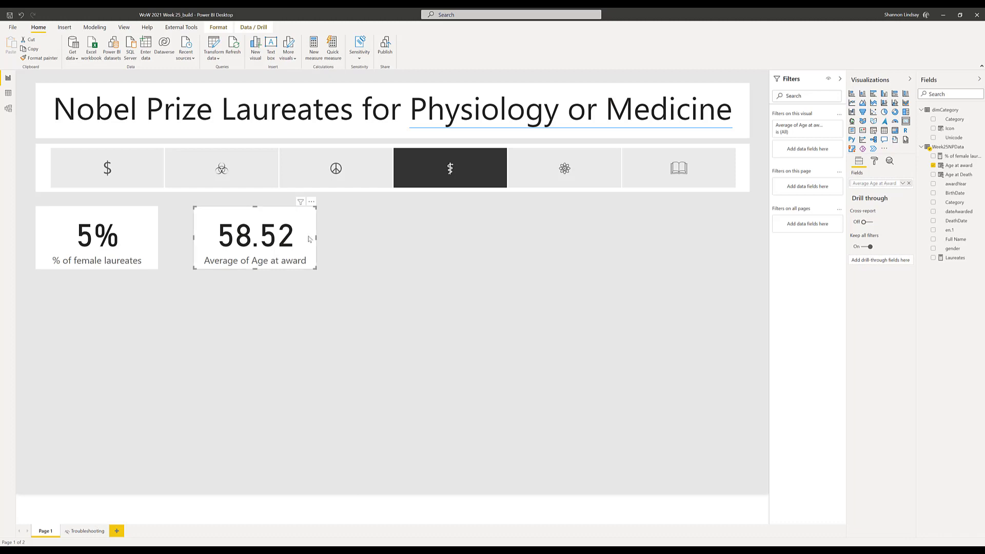
pyautogui.press('Return')
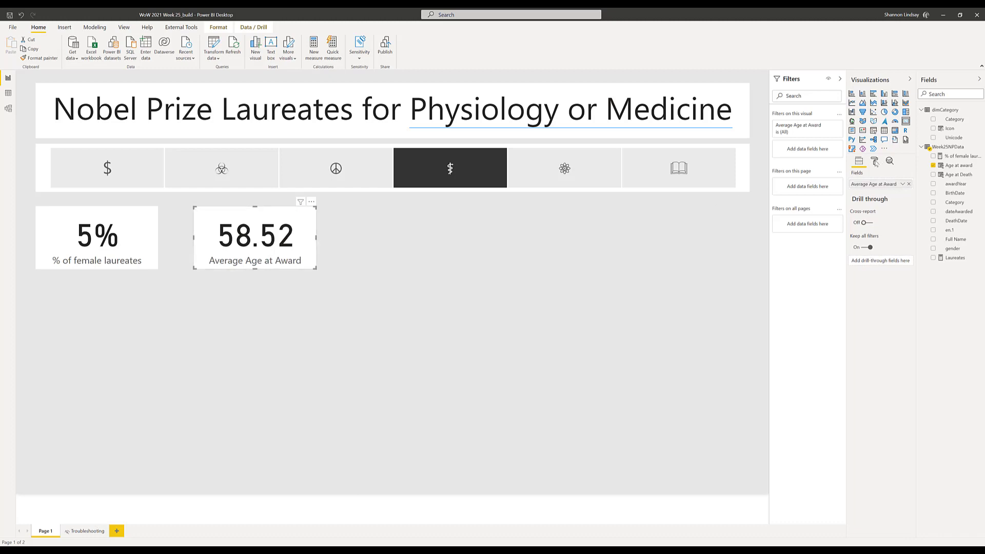
# - Set the data label of the Average Age at Award card to 0 decimal places
pyautogui.click(876, 161)
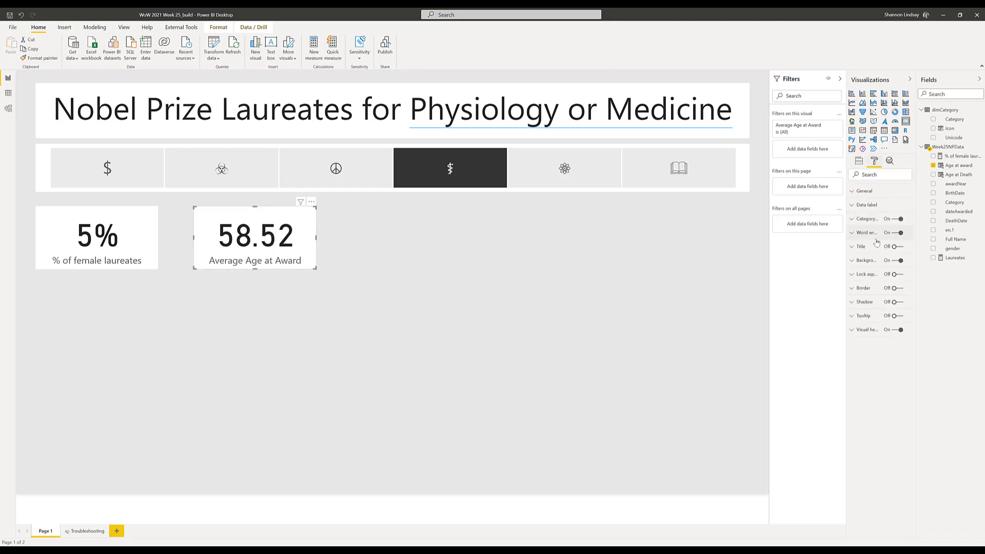
pyautogui.click(873, 206)
pyautogui.click(861, 277)
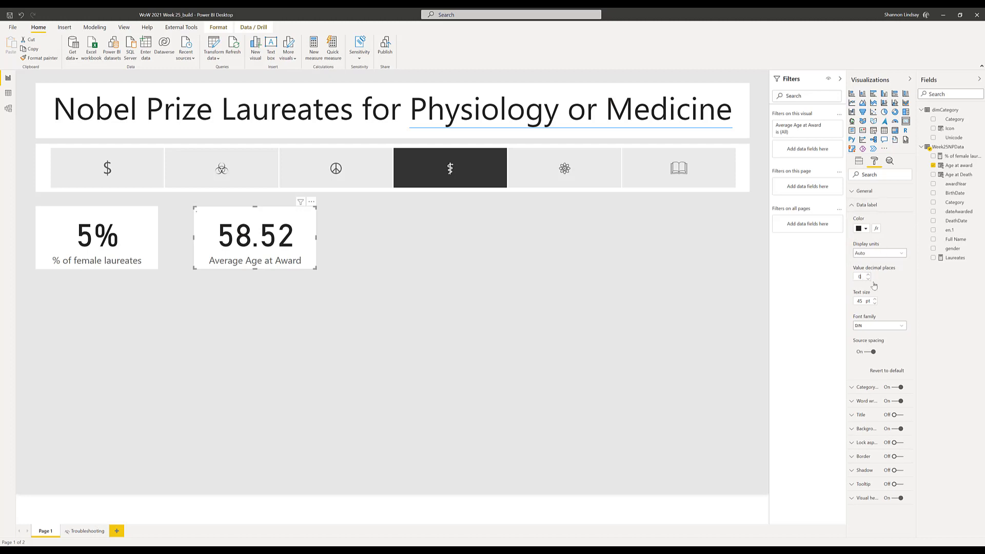
pyautogui.write('0')
pyautogui.press('Tab')
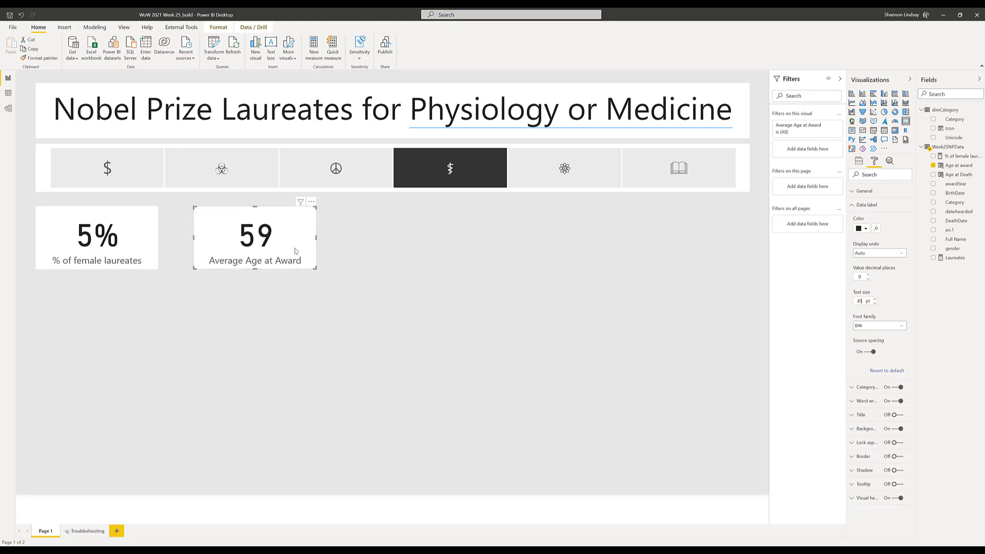
pyautogui.click(323, 251)
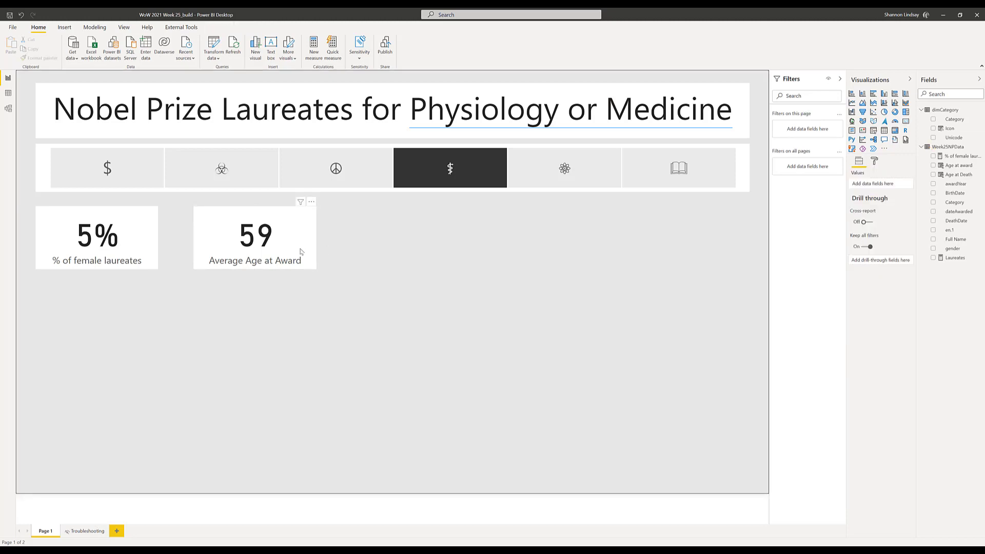
# - Duplicate the Average Age at Award card and place the copy in the same row, flush with the slicer's right edge
pyautogui.click(308, 253)
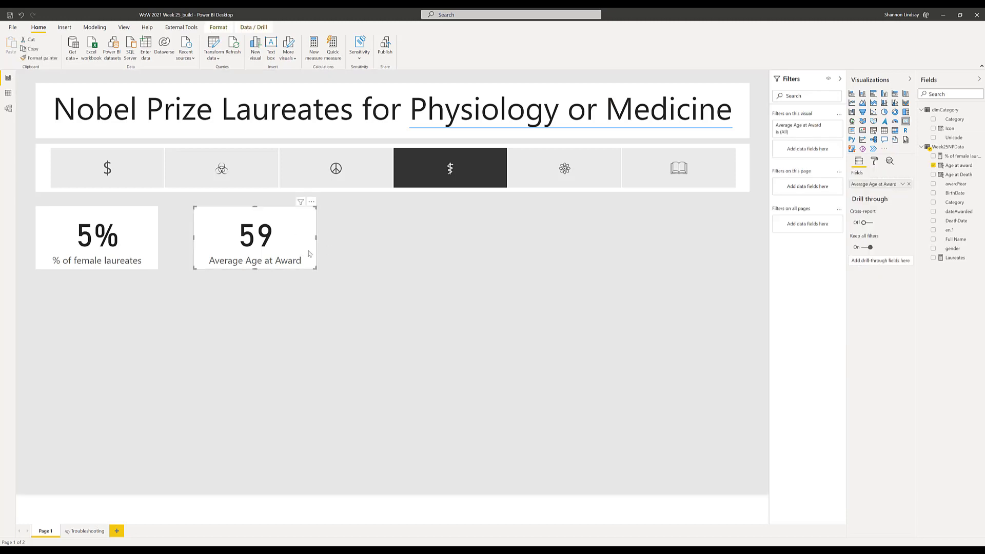
pyautogui.hotkey('ctrl', 'c')
pyautogui.hotkey('ctrl', 'v')
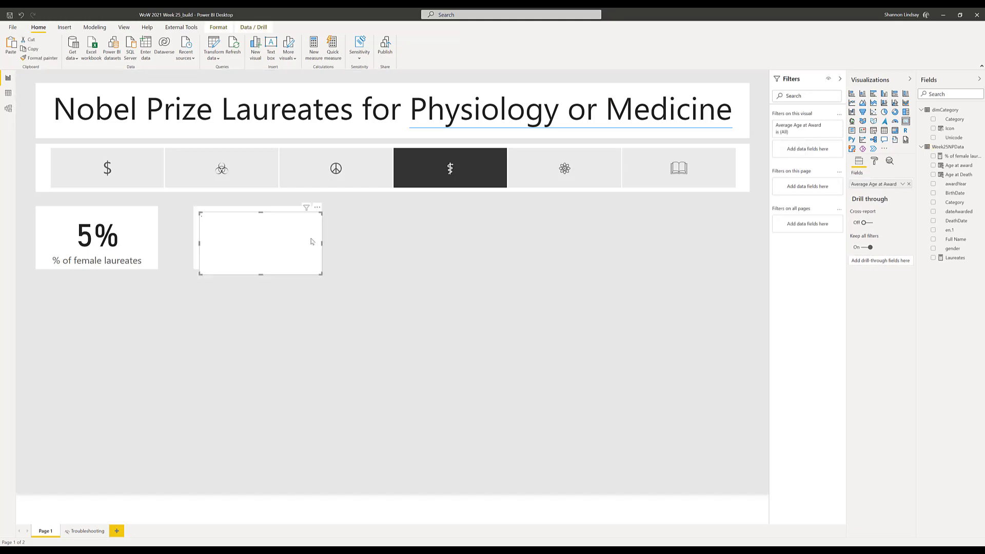
pyautogui.moveTo(313, 210); pyautogui.dragTo(746, 203)
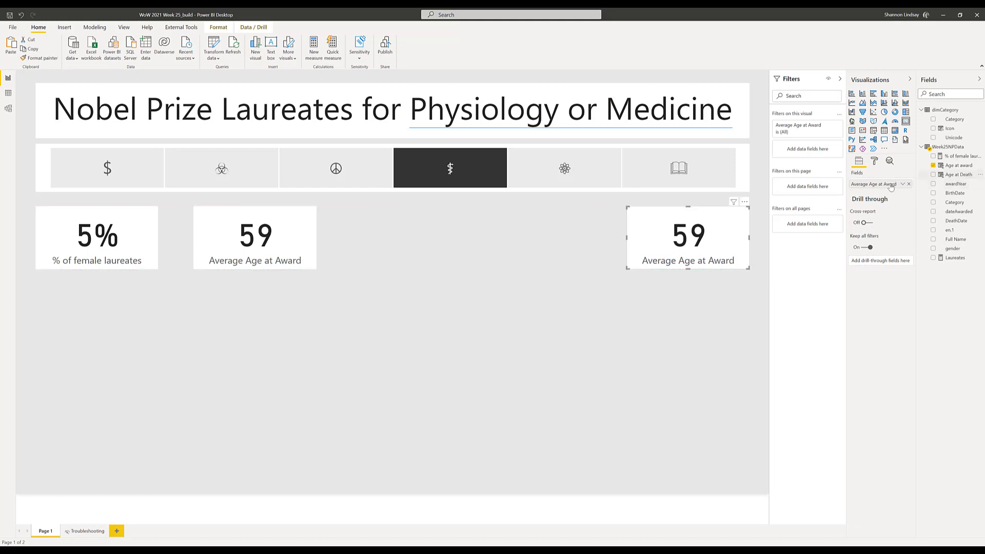
# - Replace the duplicated card's field with Age at Death and summarize it as an average
pyautogui.moveTo(890, 187); pyautogui.dragTo(899, 185)
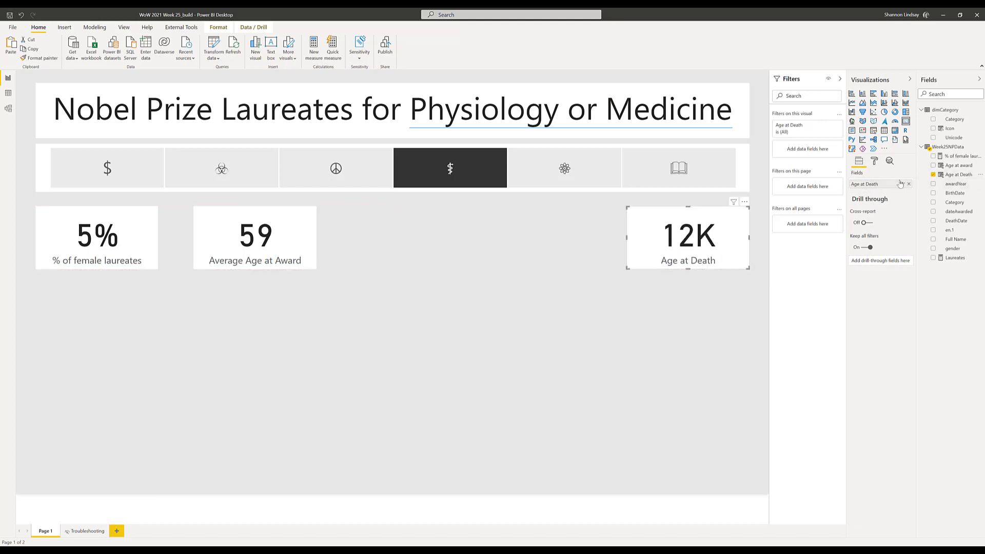
pyautogui.click(902, 184)
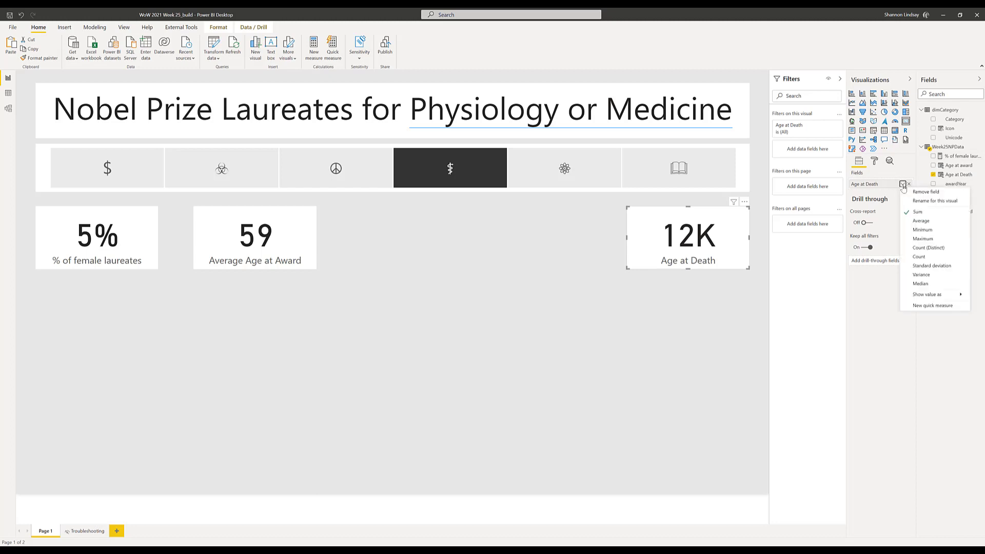
pyautogui.click(918, 221)
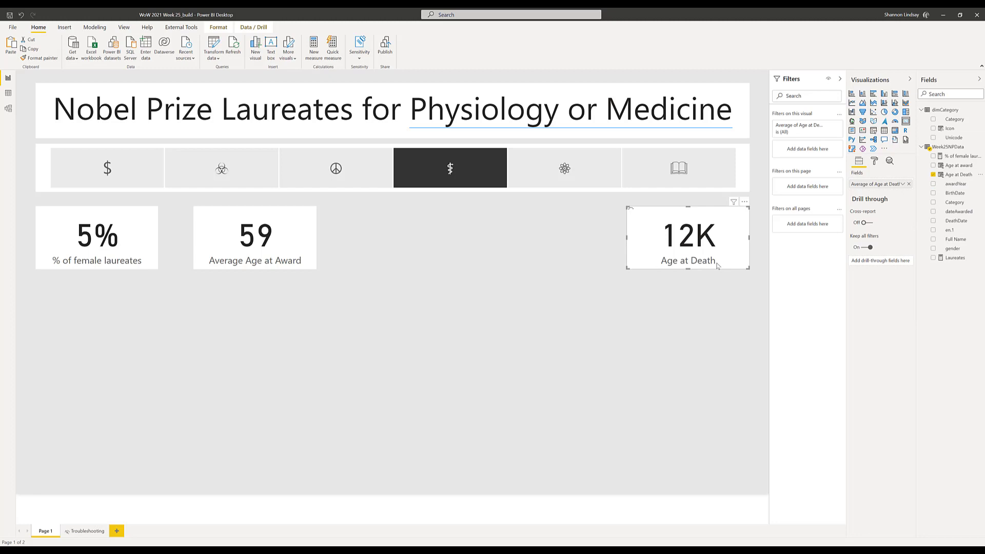
# - Try to rename the Average of Age at Death field for this visual
pyautogui.doubleClick(874, 184)
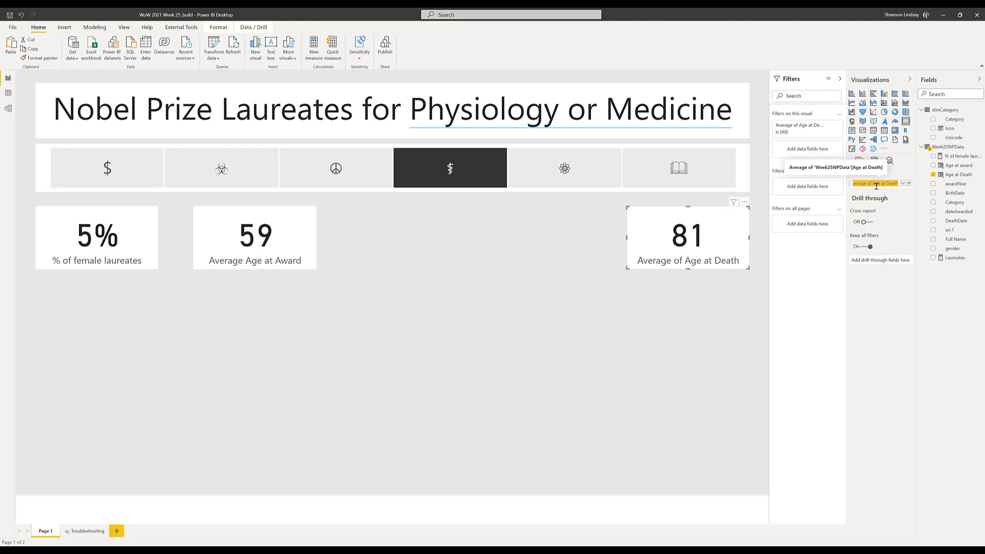
pyautogui.click(872, 184)
pyautogui.press('BackSpace')
pyautogui.press('BackSpace')
pyautogui.click(190, 213)
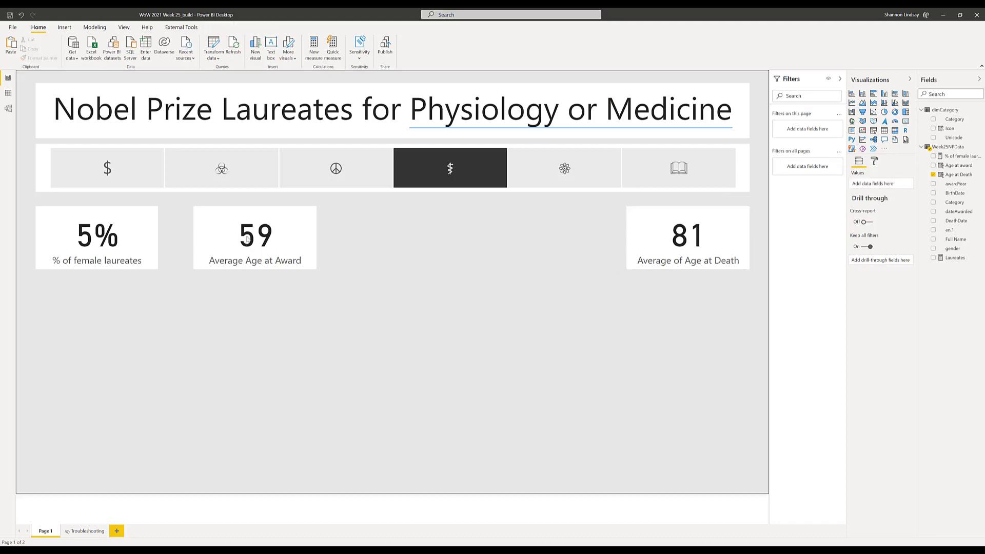
pyautogui.click(276, 224)
pyautogui.click(214, 30)
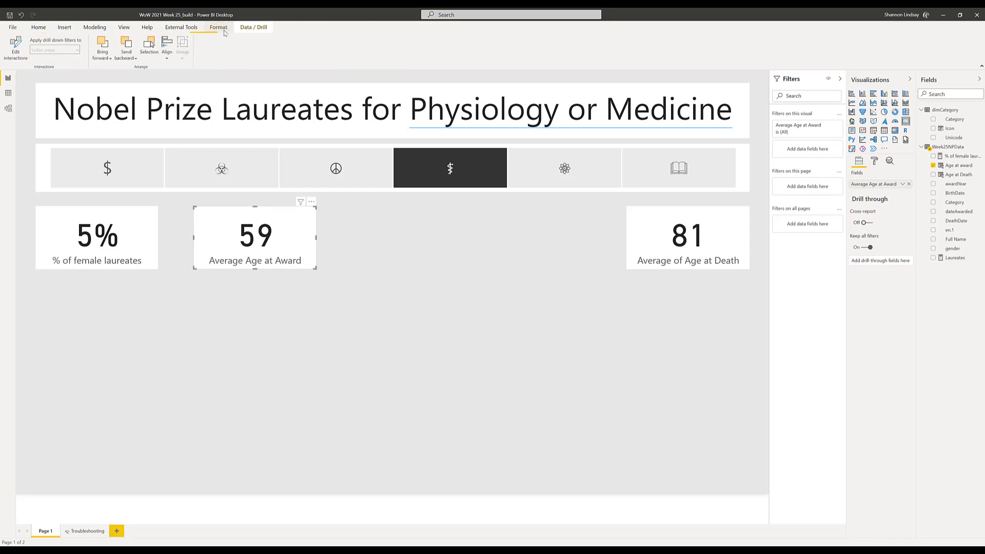
pyautogui.click(165, 56)
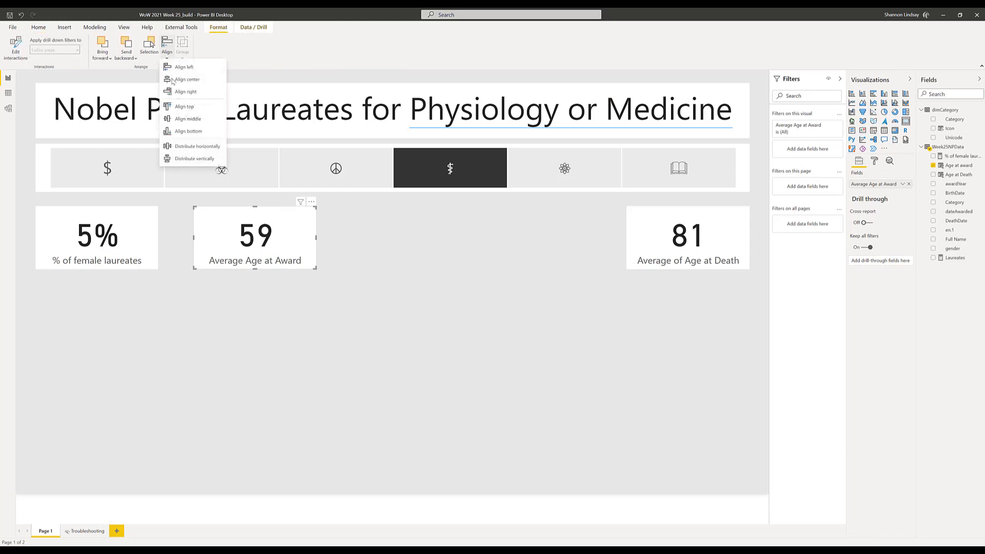
pyautogui.click(171, 229)
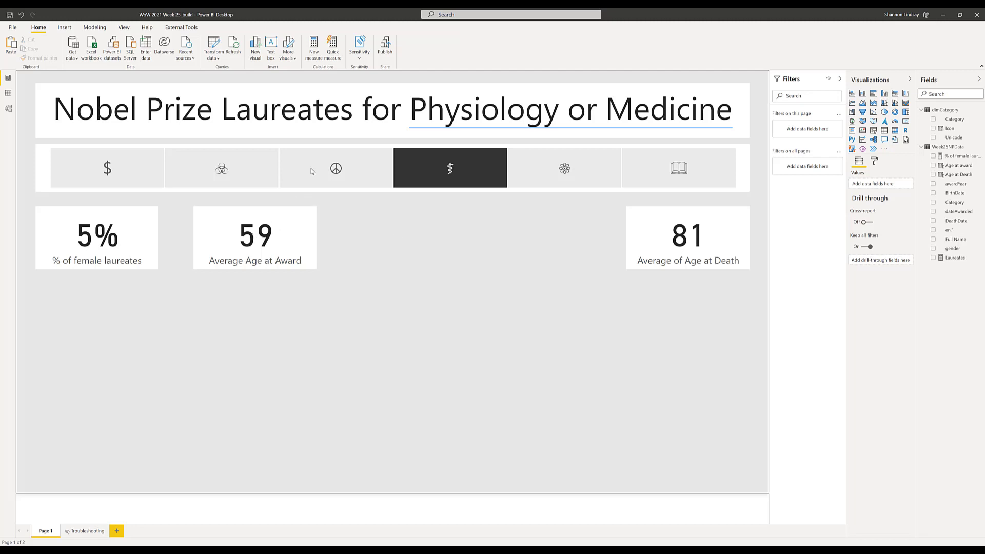
# - Align the Average Age at Award card to the horizontal center of the page
pyautogui.click(259, 228)
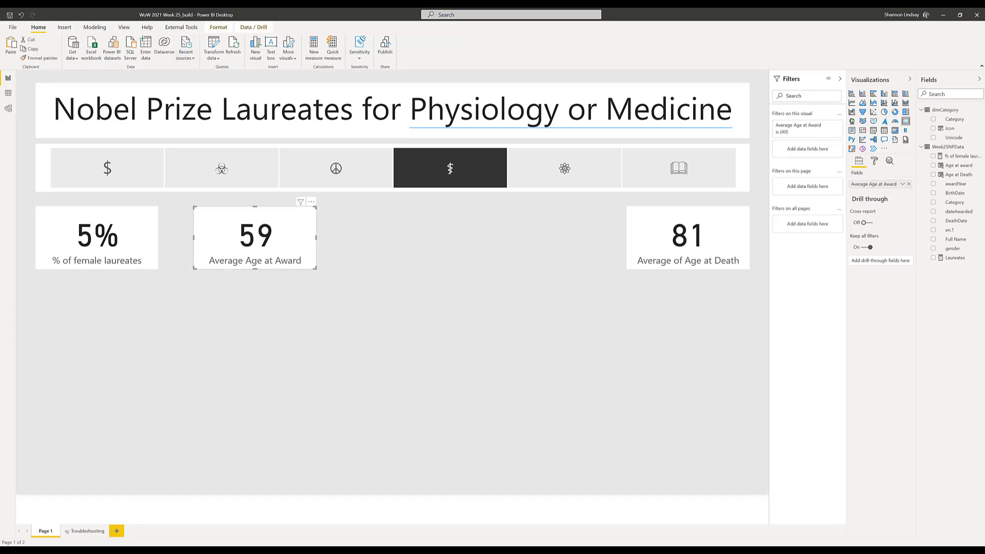
pyautogui.click(218, 27)
pyautogui.click(167, 51)
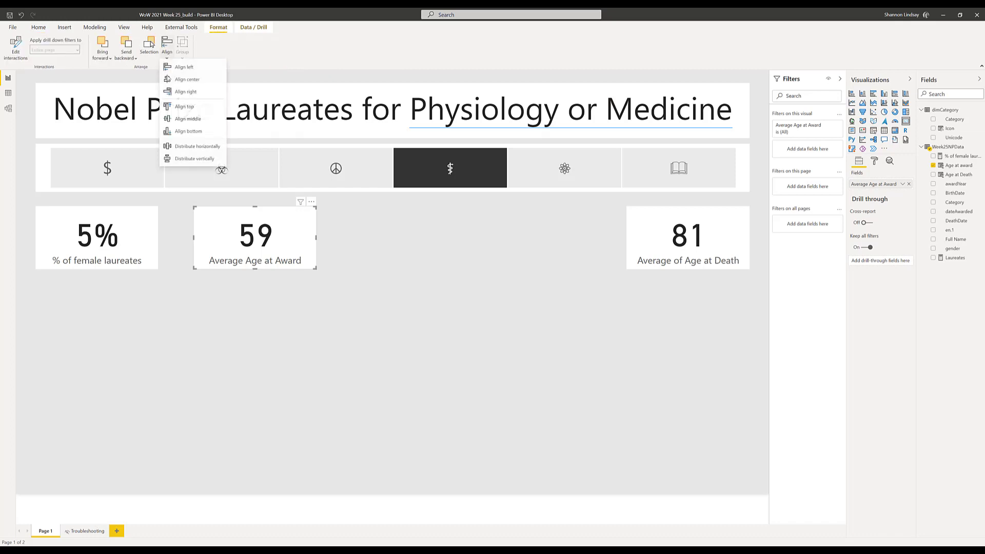
pyautogui.click(187, 83)
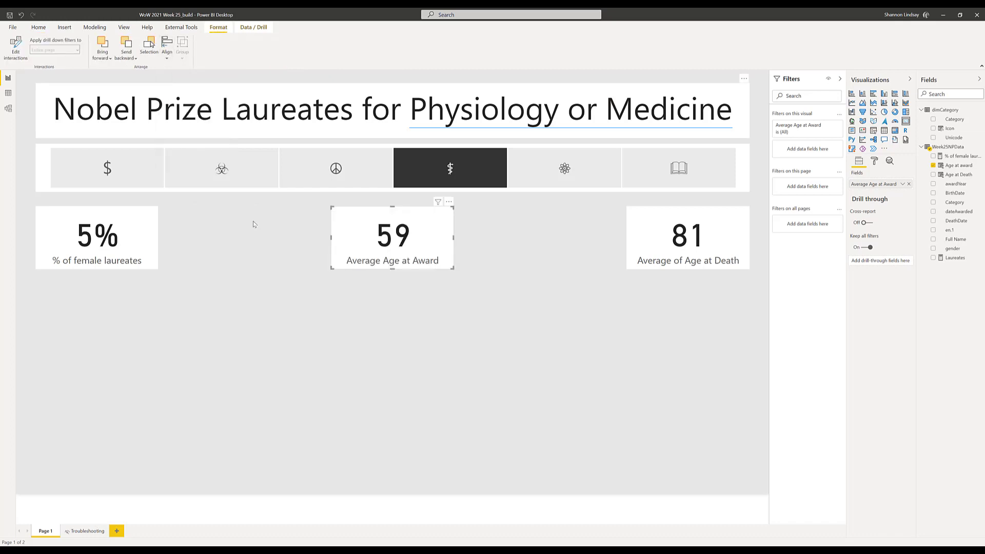
# - Group the female laureates, Average Age at Award and Average of Age at Death cards
pyautogui.keyDown('ctrl'); pyautogui.click(144, 234); pyautogui.keyUp('ctrl')
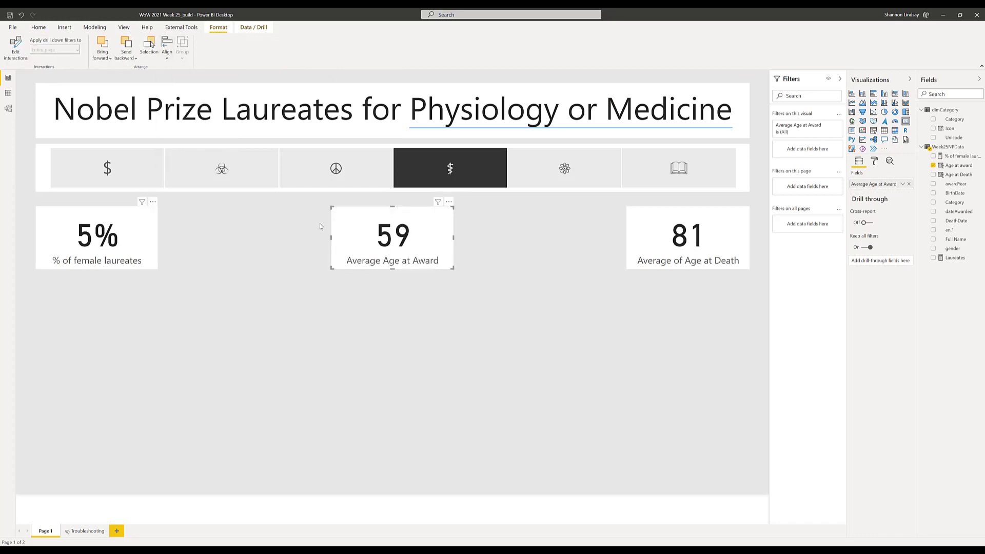
pyautogui.keyDown('ctrl'); pyautogui.click(666, 243); pyautogui.keyUp('ctrl')
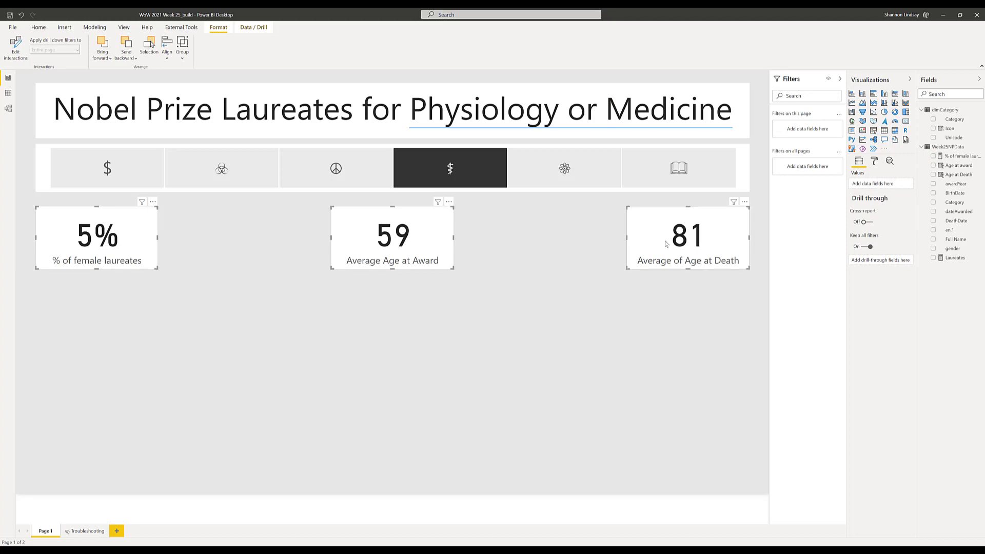
pyautogui.rightClick(665, 244)
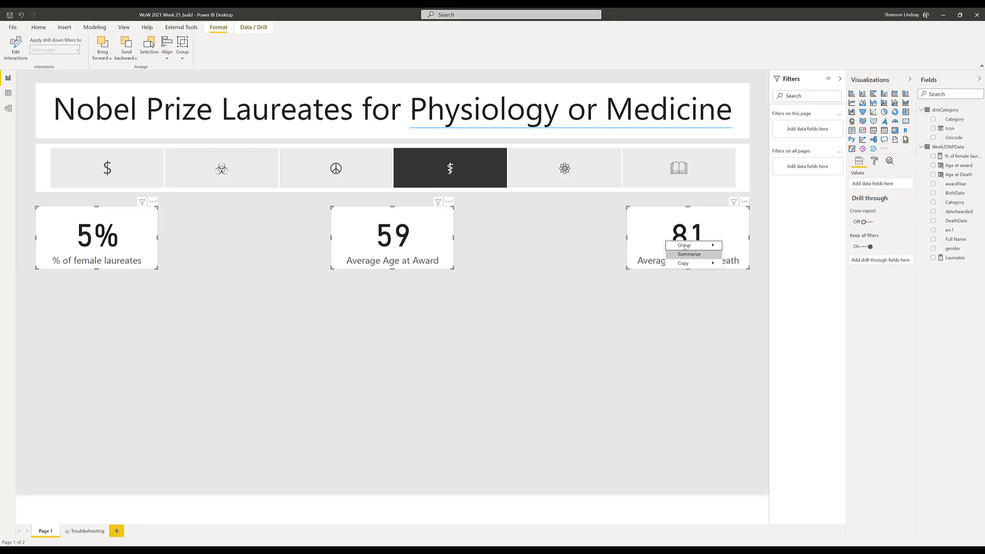
pyautogui.moveTo(697, 245)
pyautogui.click(735, 248)
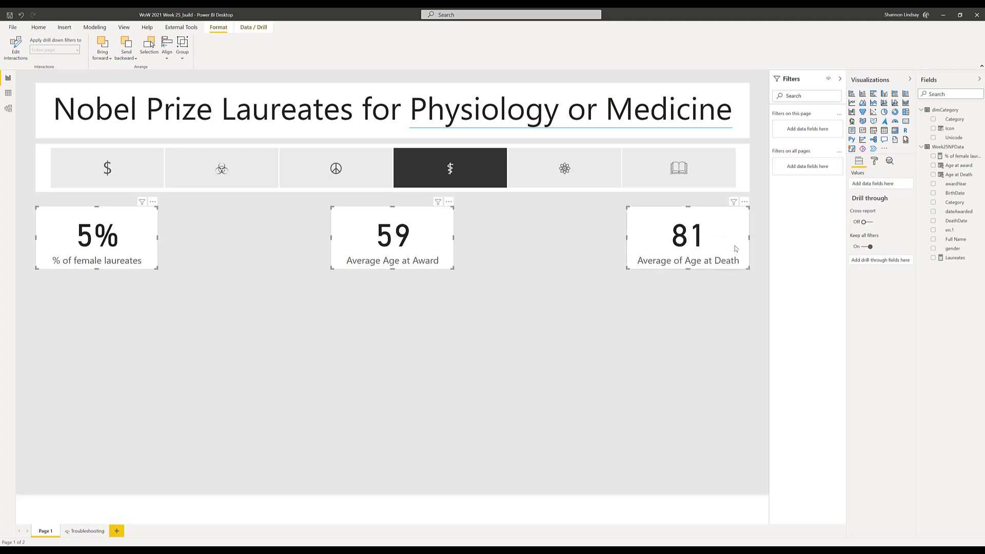
# - Turn on a white background for the card group and move the group slightly up toward the slicer
pyautogui.click(874, 160)
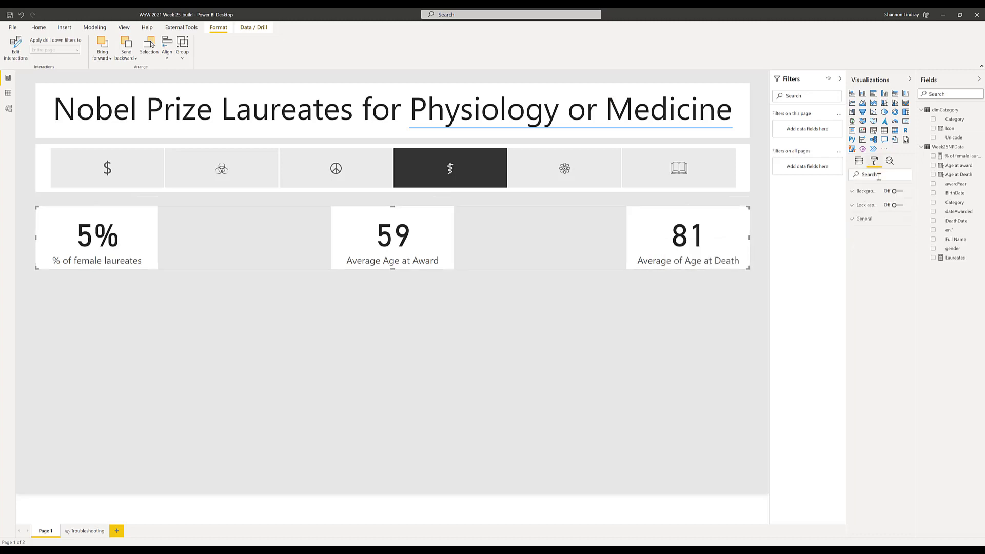
pyautogui.click(890, 193)
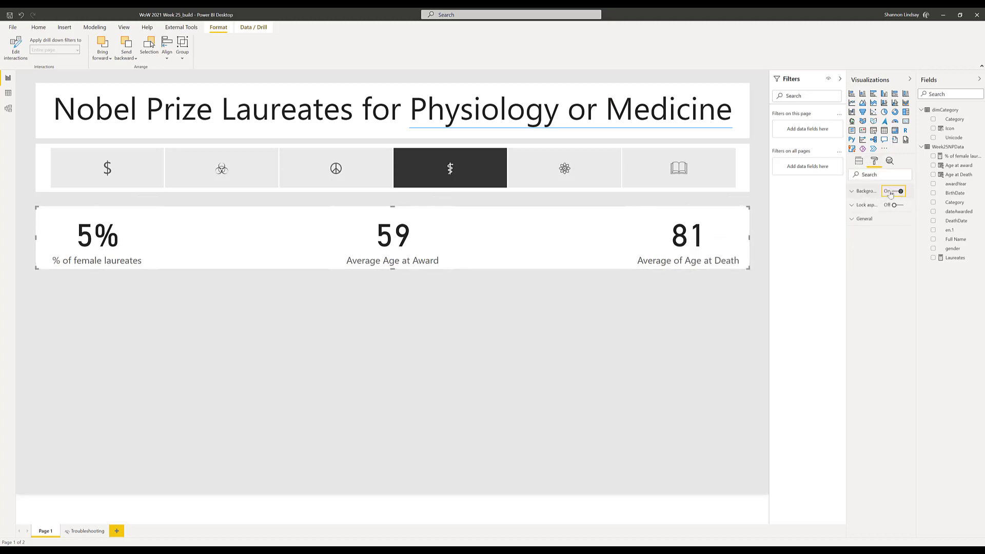
pyautogui.click(865, 192)
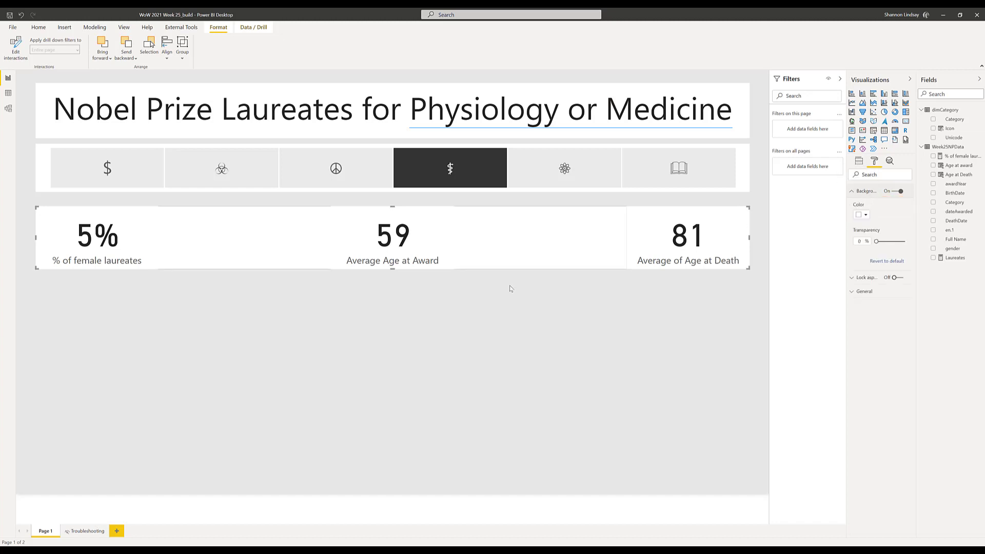
pyautogui.click(855, 191)
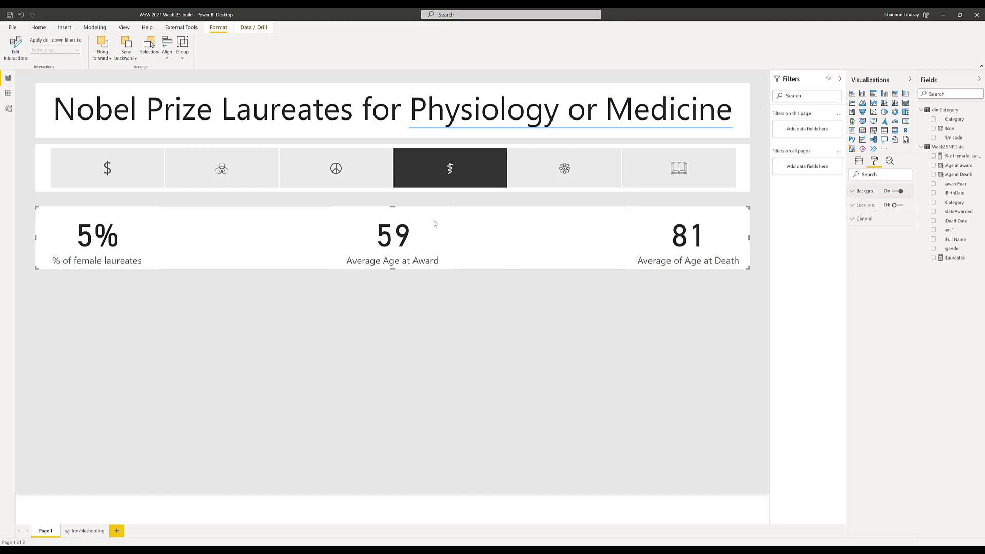
pyautogui.moveTo(531, 219); pyautogui.dragTo(529, 210)
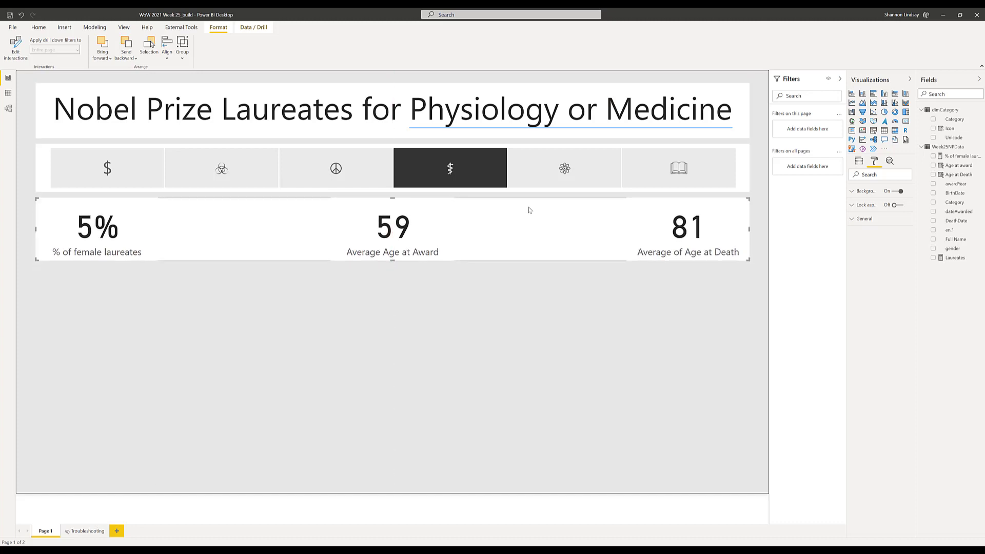
# - Show gridlines on the report page and deselect the card group
pyautogui.click(124, 29)
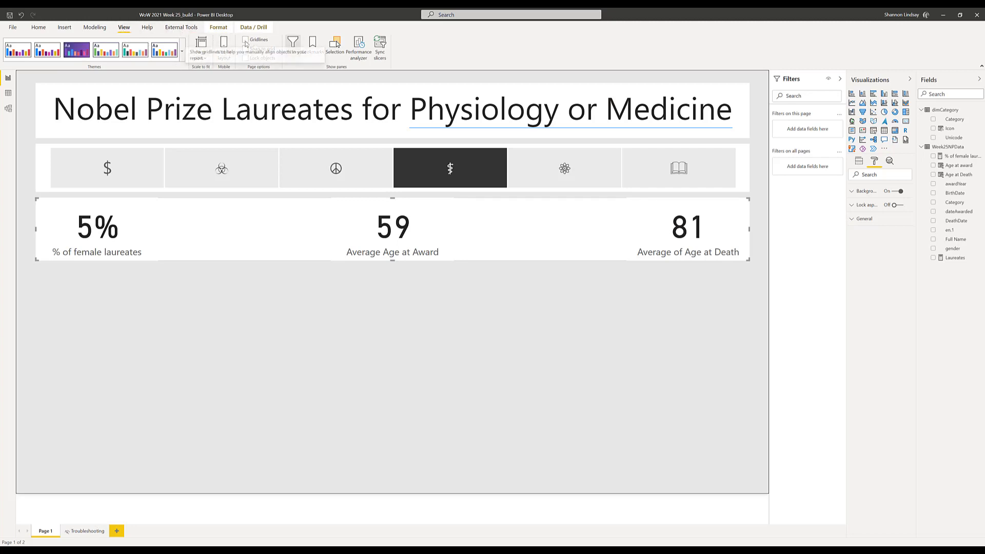
pyautogui.click(245, 41)
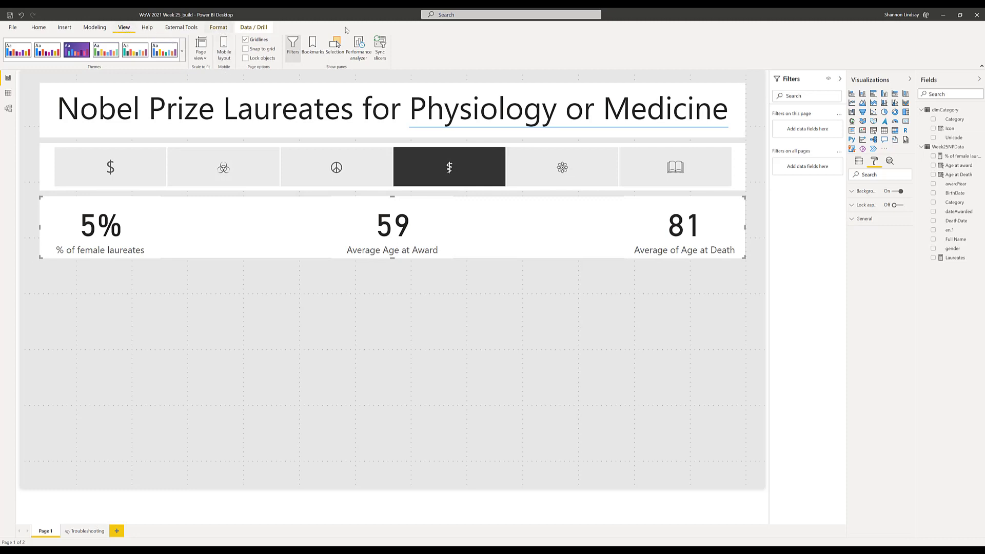
pyautogui.click(289, 309)
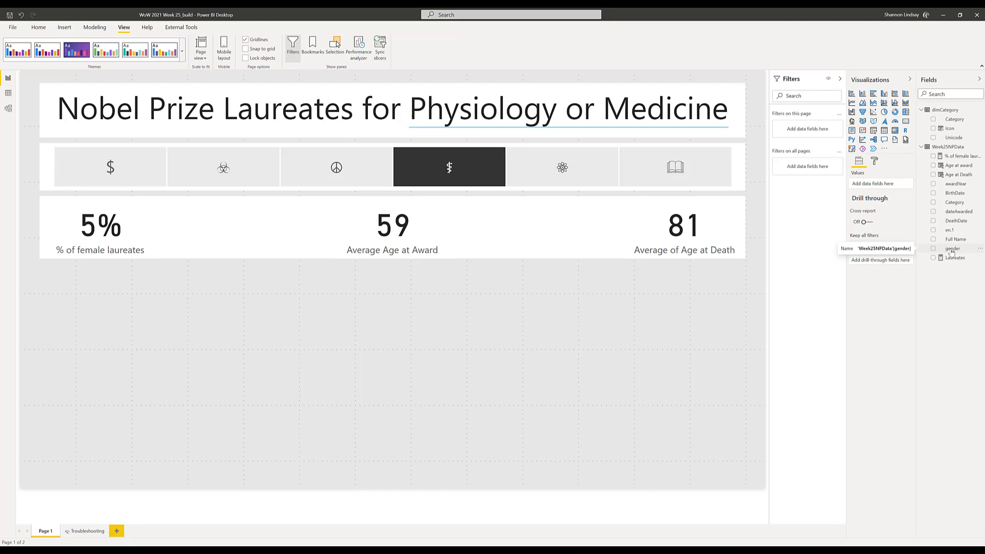
# - Add a clustered column chart below the cards, matching their full width and filling the rest of the page
pyautogui.click(671, 413)
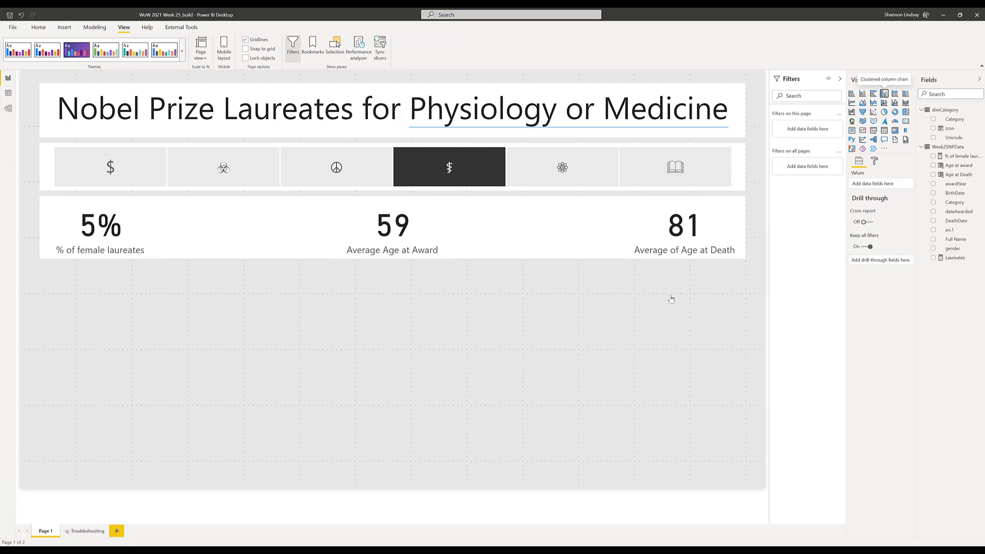
pyautogui.moveTo(671, 299); pyautogui.dragTo(653, 316)
pyautogui.moveTo(487, 287); pyautogui.dragTo(488, 310)
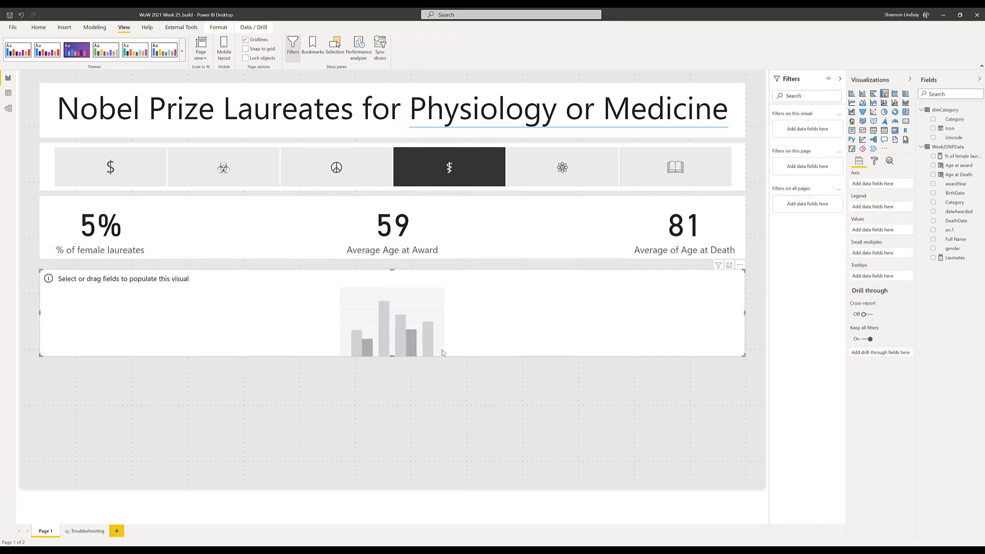
pyautogui.moveTo(442, 353); pyautogui.dragTo(405, 481)
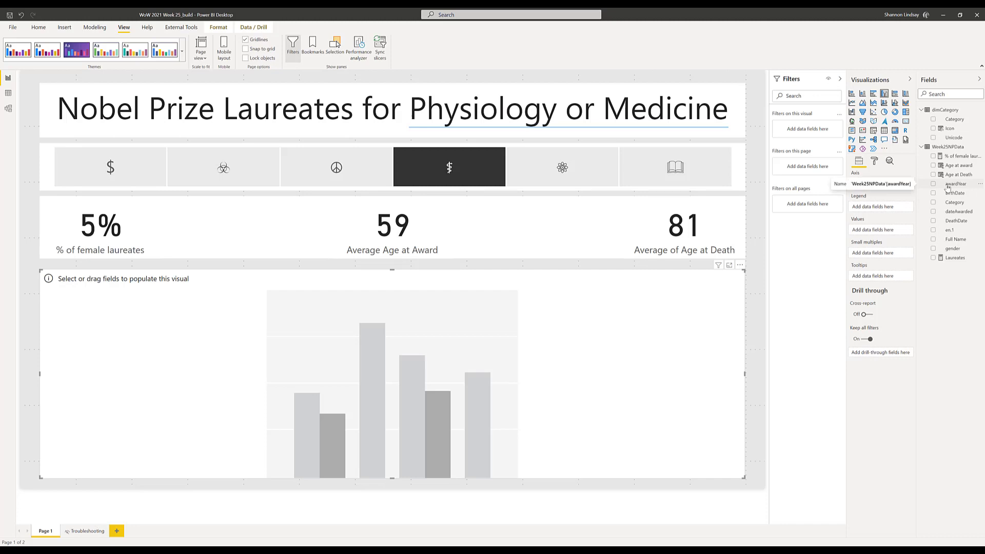
# - Chart Laureates by awardYear with gender as the legend, and filter the page to the Peace category
pyautogui.moveTo(947, 187); pyautogui.dragTo(870, 187)
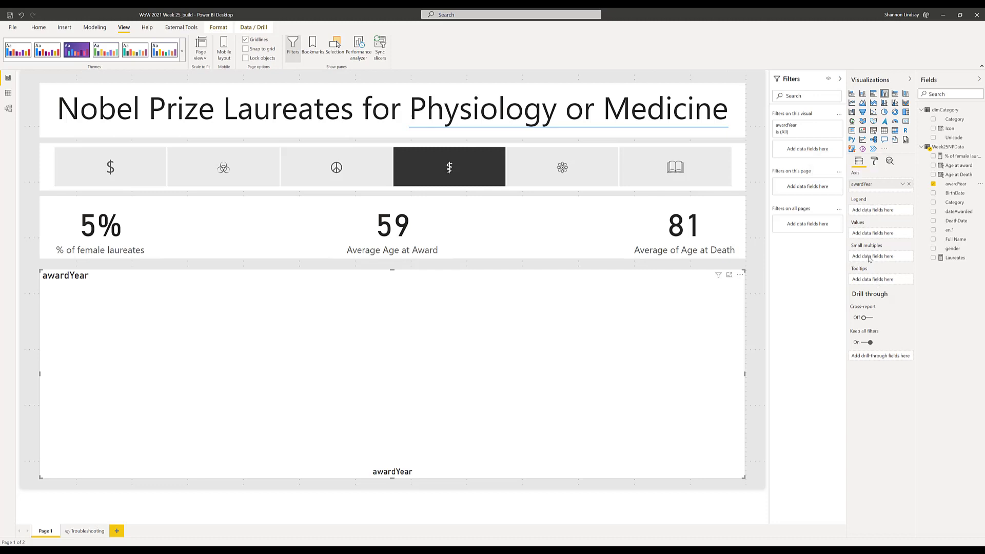
pyautogui.moveTo(953, 262); pyautogui.dragTo(874, 239)
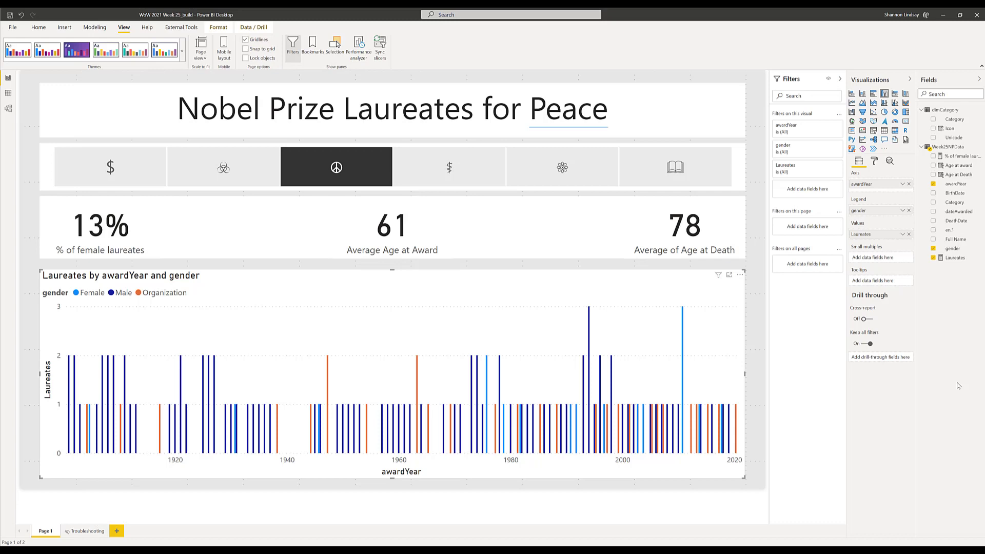
# - Set the column chart's legend position to Bottom Center
pyautogui.click(873, 167)
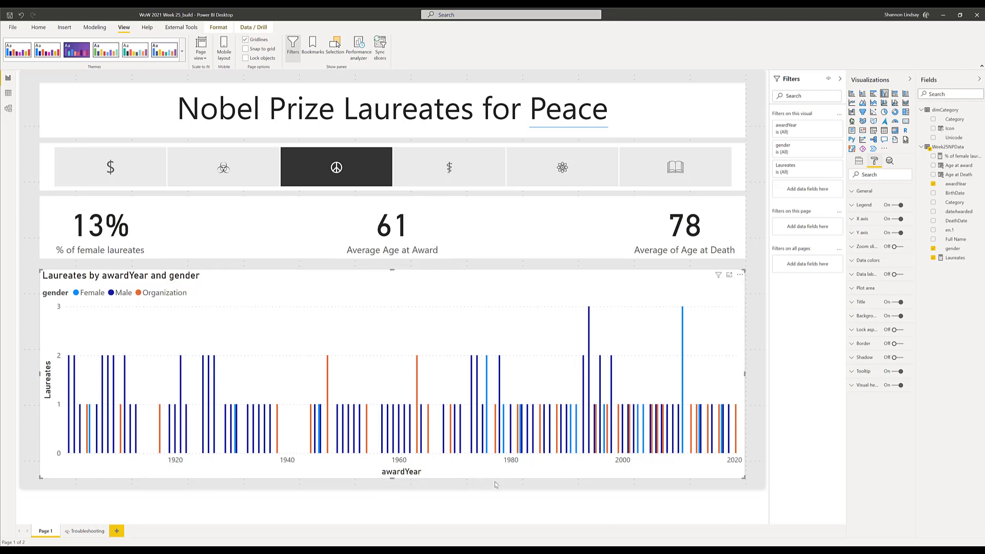
pyautogui.click(873, 208)
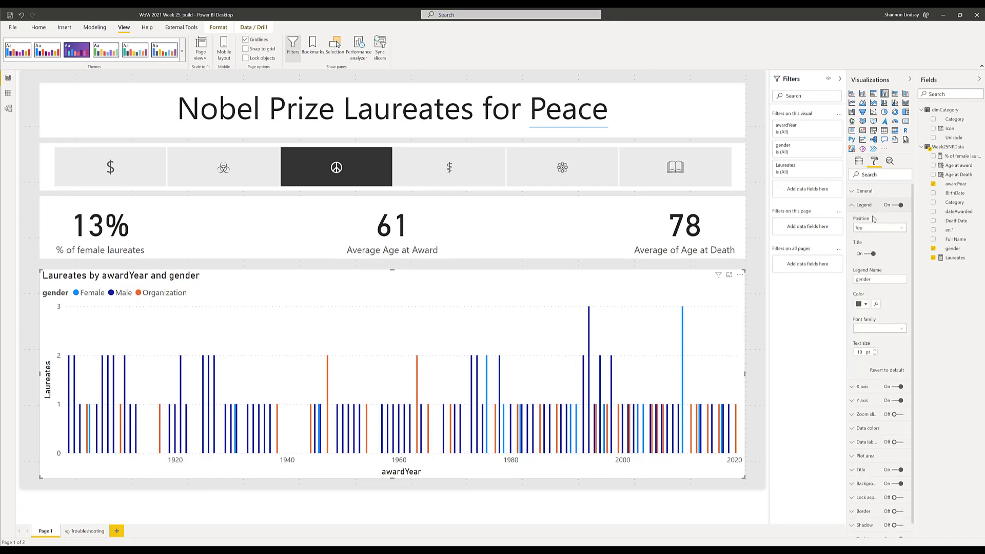
pyautogui.click(875, 229)
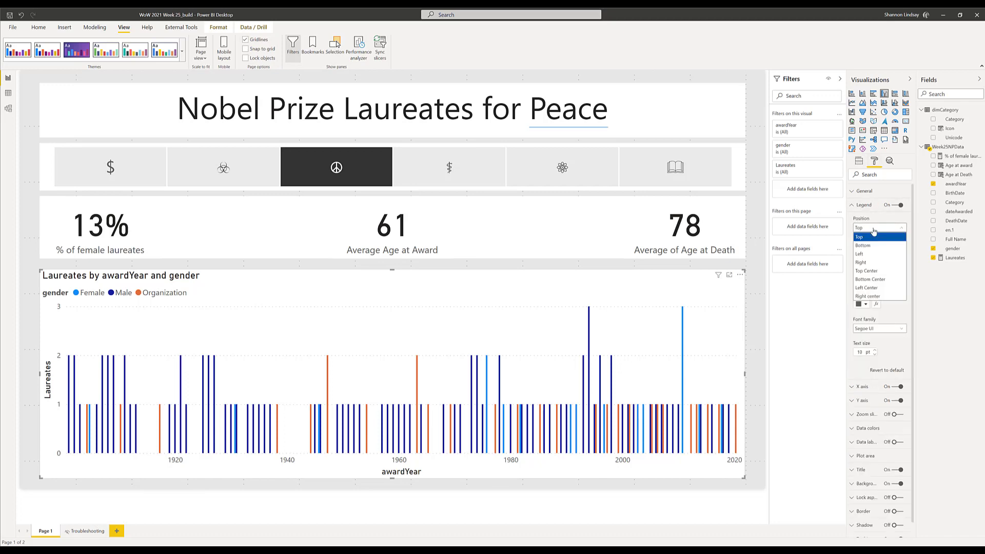
pyautogui.click(875, 280)
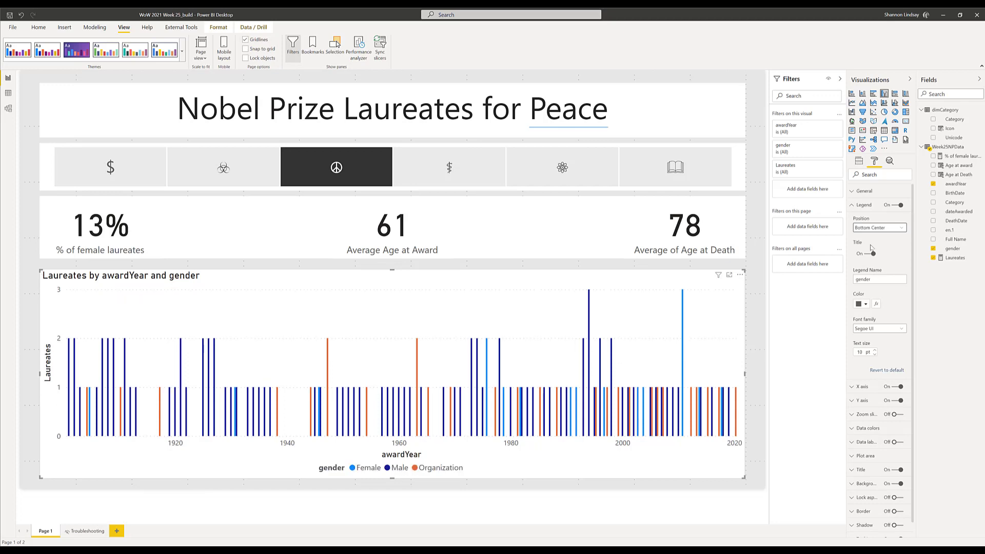
pyautogui.click(864, 206)
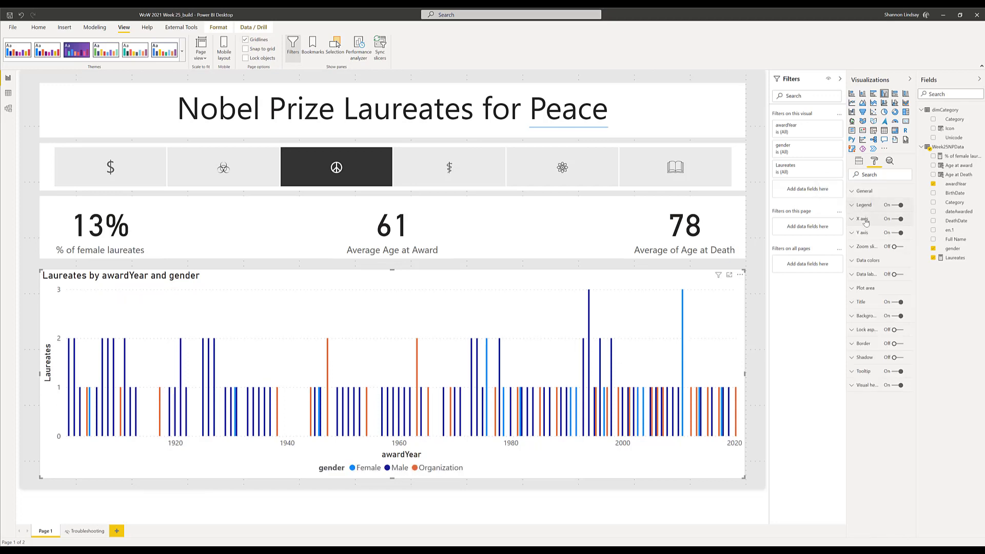
# - Turn off the column chart's X axis title and set the X axis text size to 12 pt
pyautogui.click(865, 221)
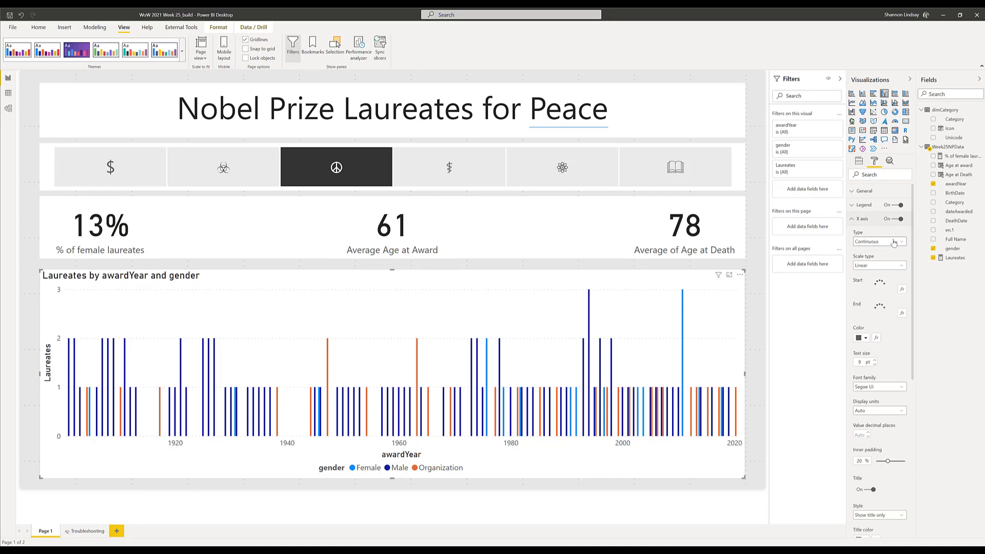
pyautogui.scroll(-3, 892, 249)
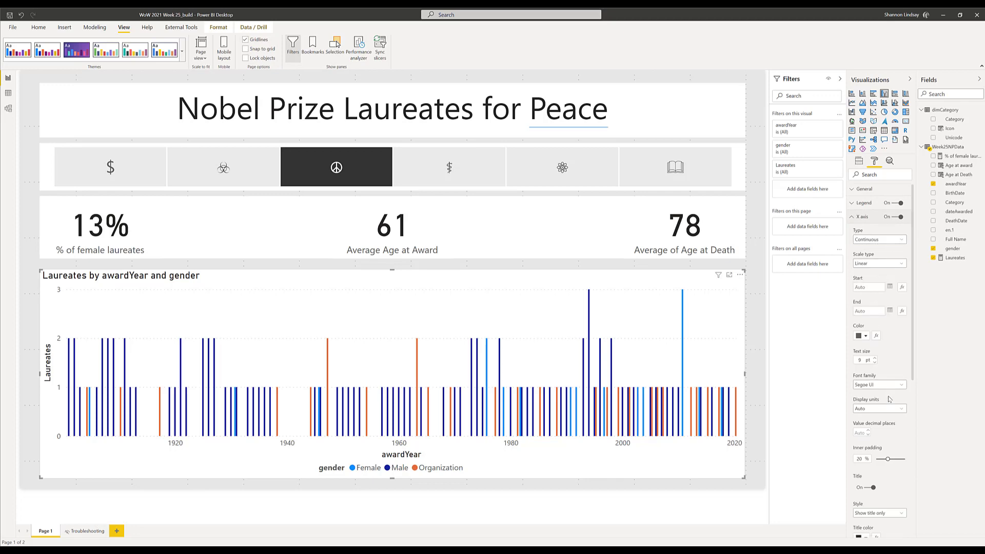
pyautogui.click(869, 393)
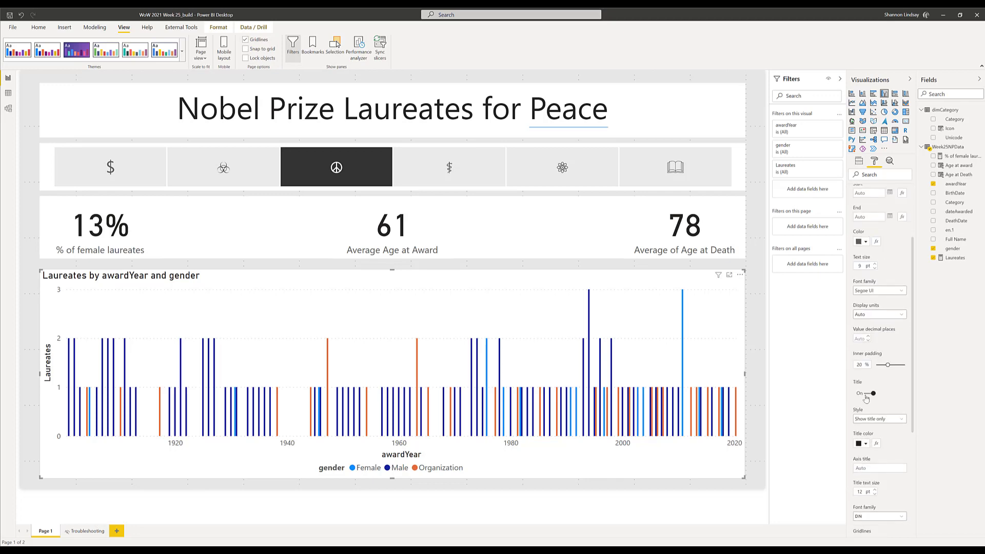
pyautogui.click(874, 264)
pyautogui.click(874, 264)
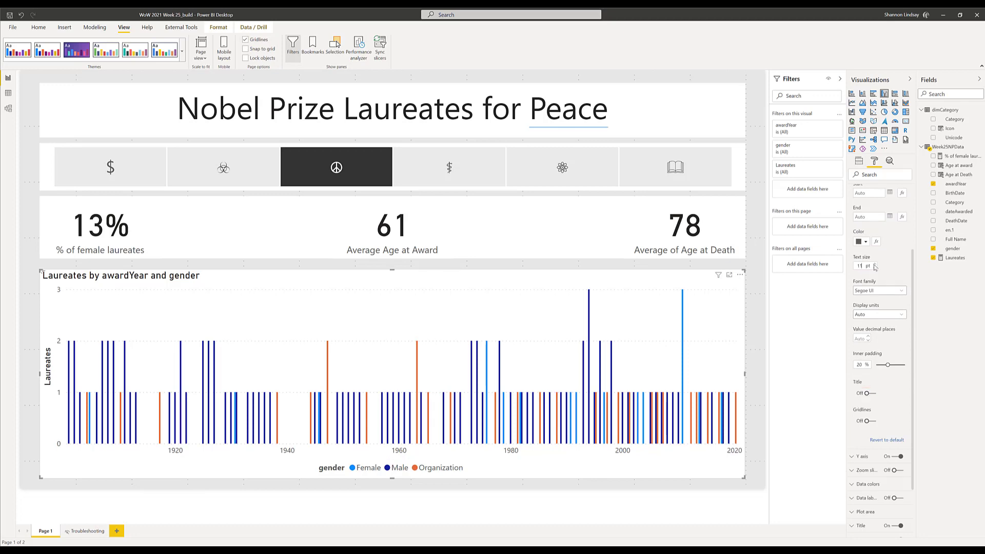
pyautogui.click(875, 263)
# - Set the column chart's Y axis text size to 12 pt and turn off the Y axis title and gridlines
pyautogui.click(872, 455)
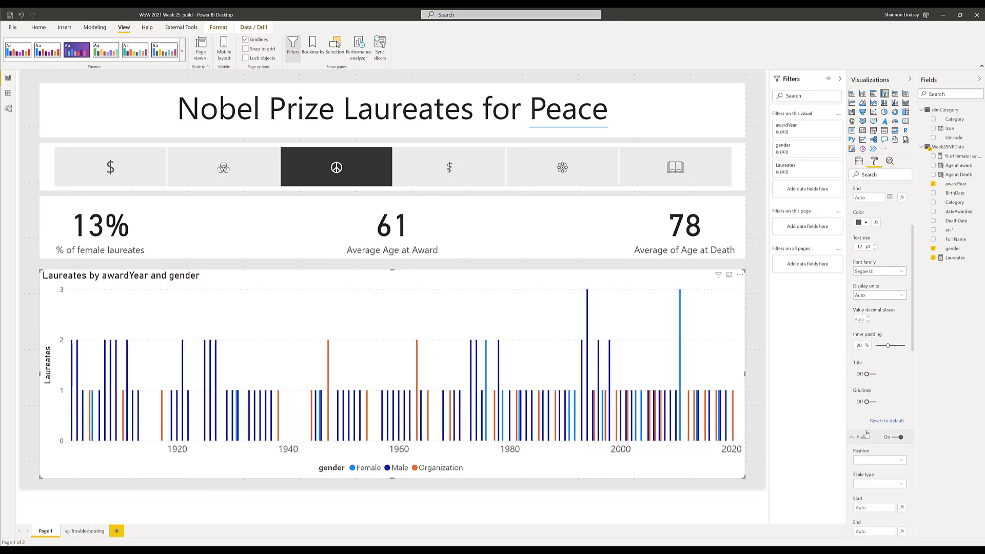
pyautogui.scroll(-4, 875, 451)
pyautogui.click(874, 457)
pyautogui.click(875, 457)
pyautogui.click(874, 457)
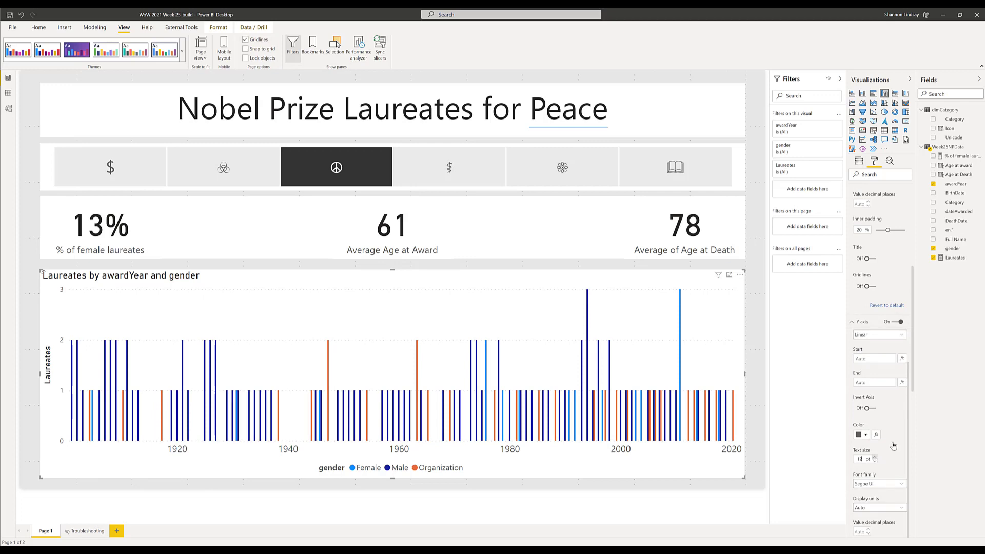
pyautogui.scroll(-4, 893, 446)
pyautogui.click(871, 423)
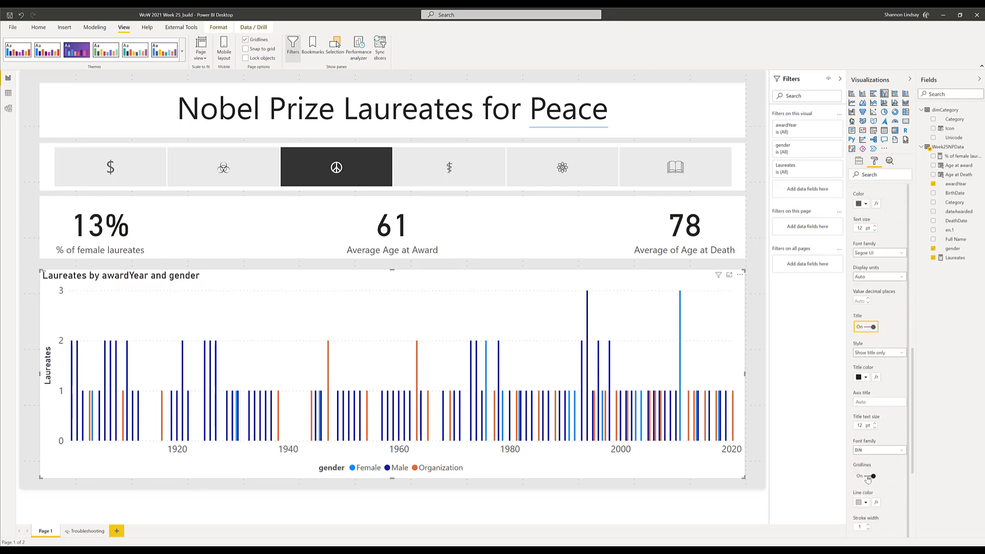
pyautogui.scroll(9, 887, 390)
pyautogui.click(861, 505)
pyautogui.scroll(5, 880, 359)
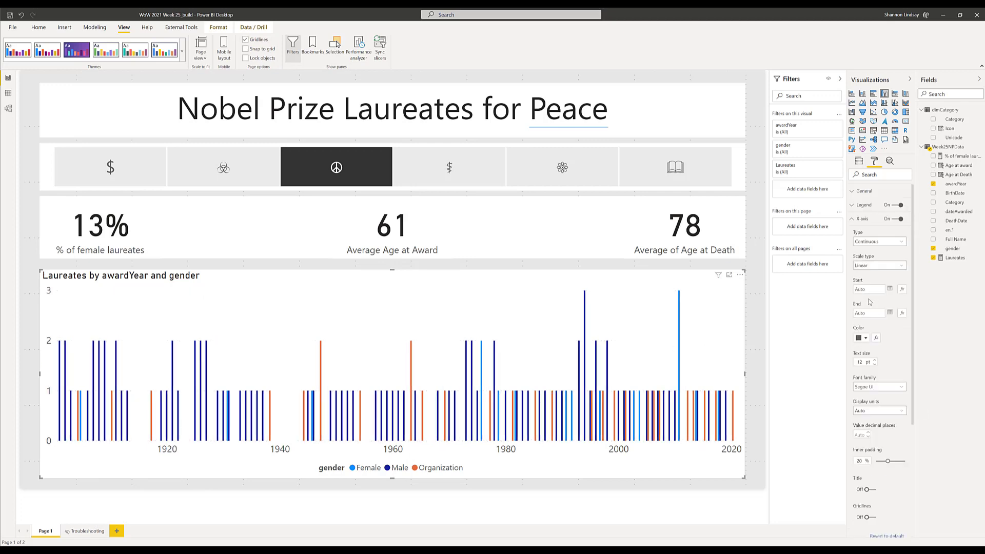
pyautogui.click(862, 218)
pyautogui.click(751, 304)
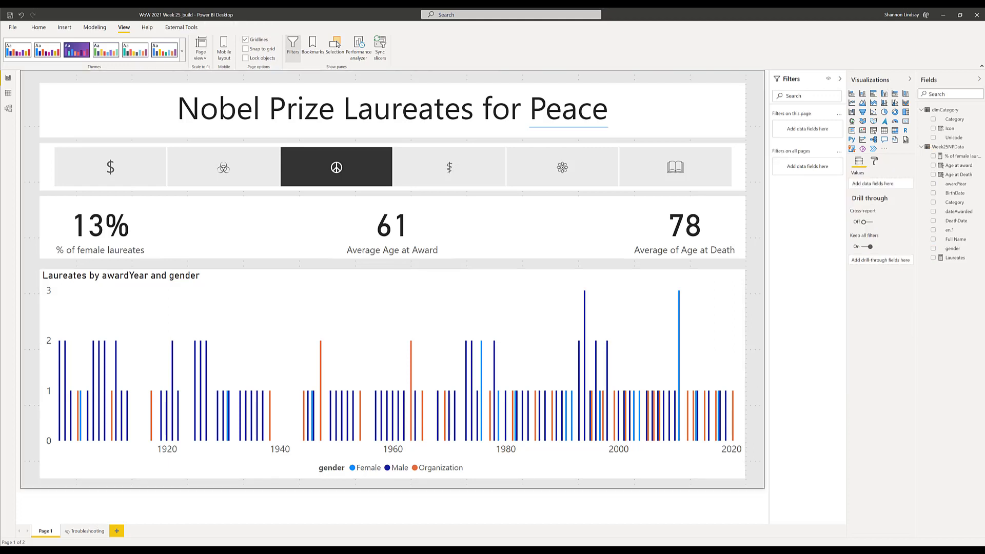
# - Check the column chart's default tooltip and rename the report page Nobel Laureates
pyautogui.moveTo(679, 339)
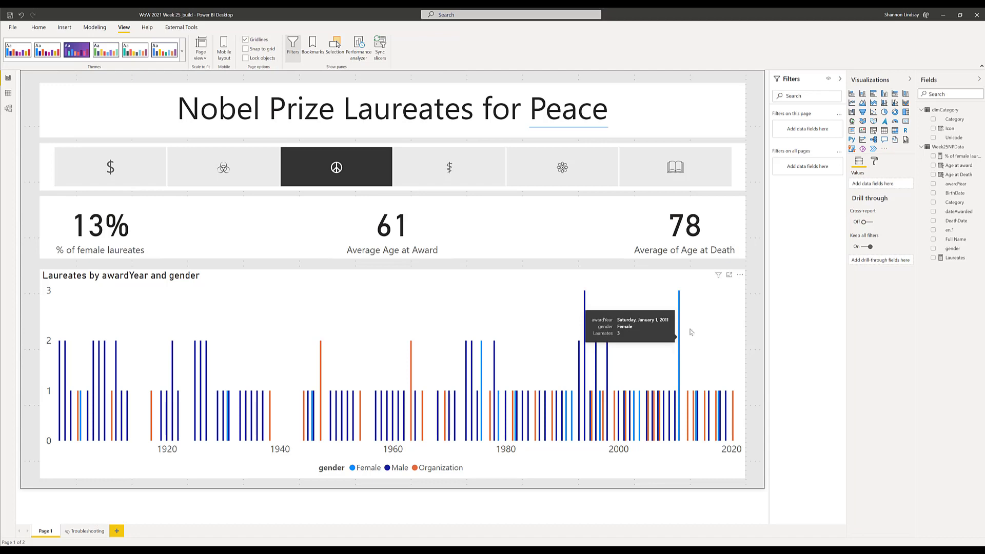
pyautogui.click(712, 315)
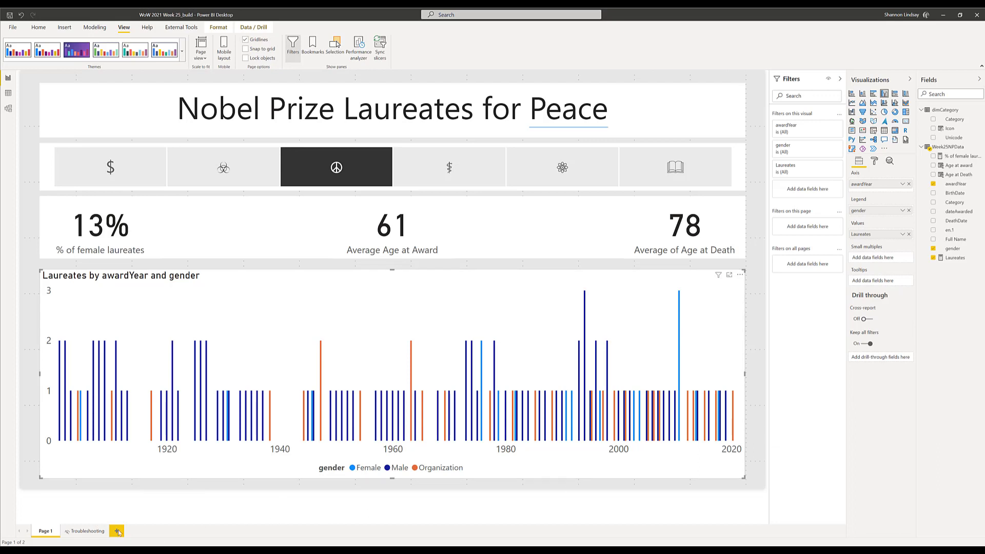
pyautogui.doubleClick(47, 530)
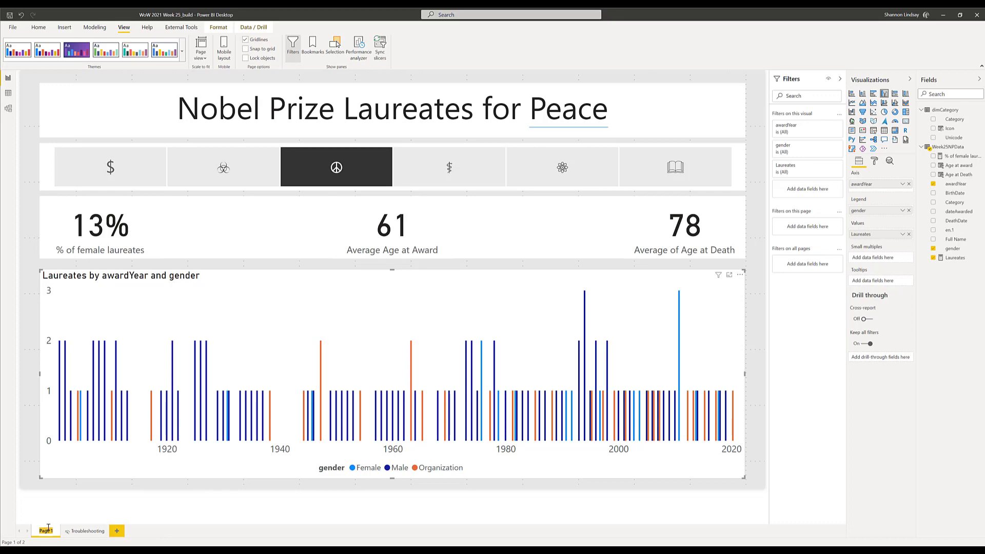
pyautogui.write('Nobel')
pyautogui.write(' Lau')
pyautogui.write('reates')
pyautogui.press('Return')
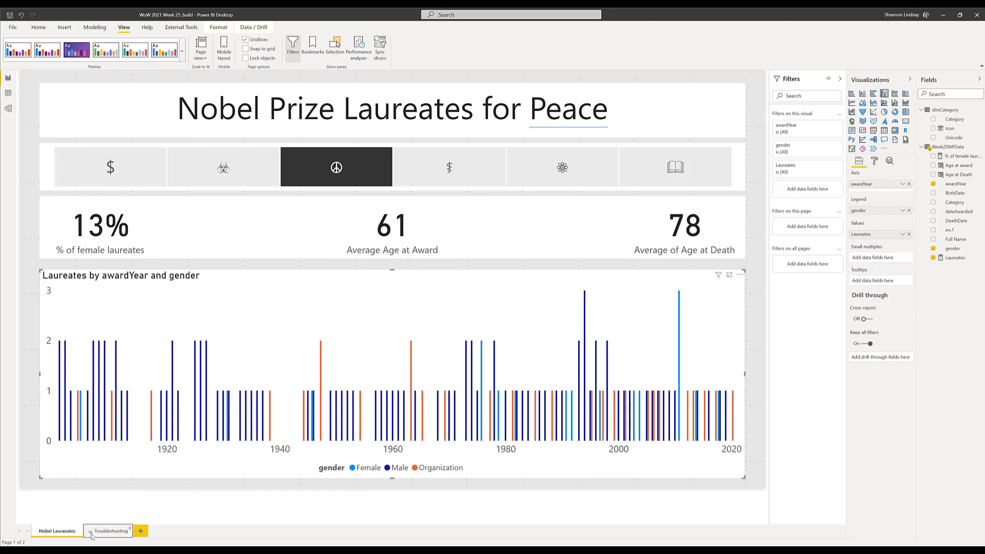
# - Add a new report page named Tooltip
pyautogui.click(140, 531)
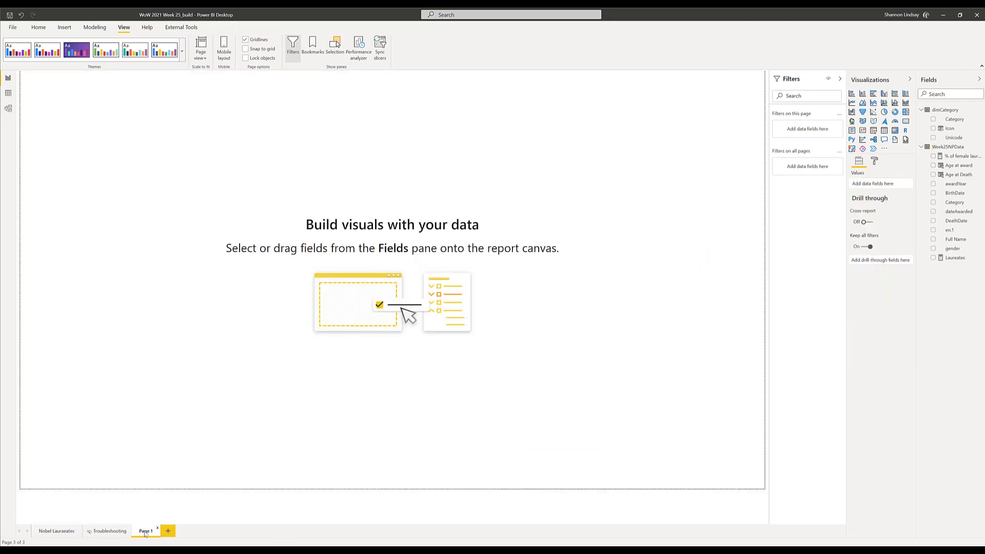
pyautogui.doubleClick(145, 532)
pyautogui.write('Tooltip')
pyautogui.press('Return')
# - Enable the new page for use as a tooltip and set its page size type to Tooltip
pyautogui.click(875, 161)
pyautogui.click(874, 191)
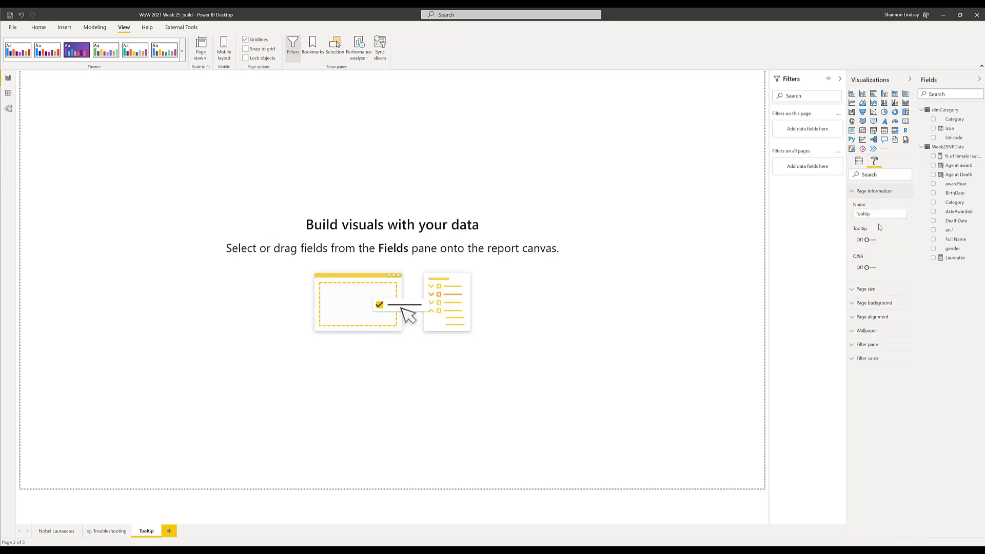
pyautogui.click(867, 241)
pyautogui.click(875, 290)
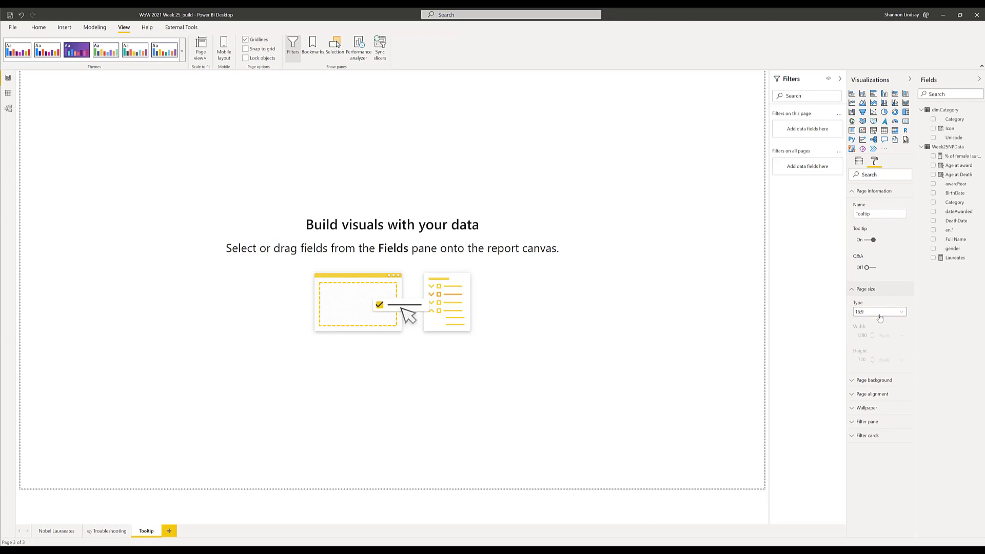
pyautogui.click(901, 313)
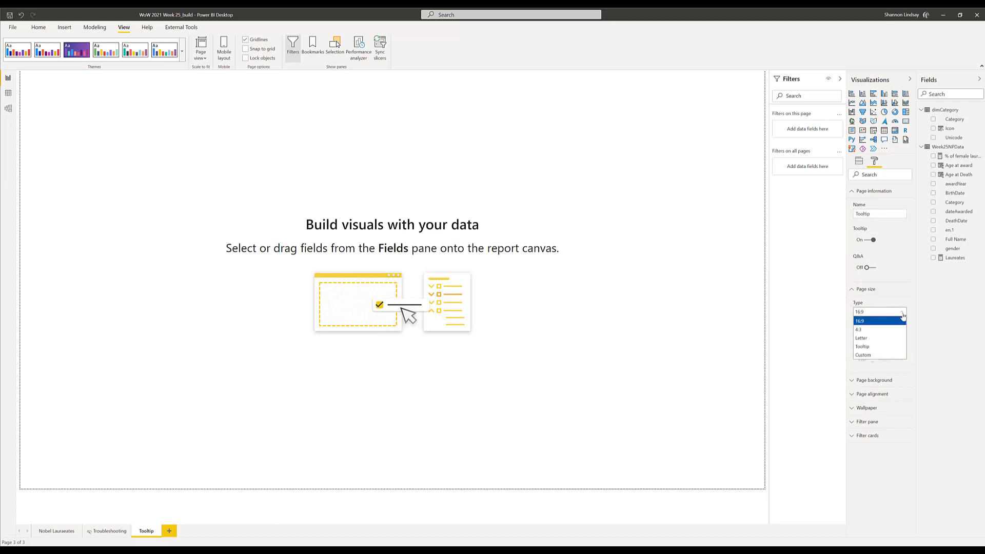
pyautogui.click(870, 350)
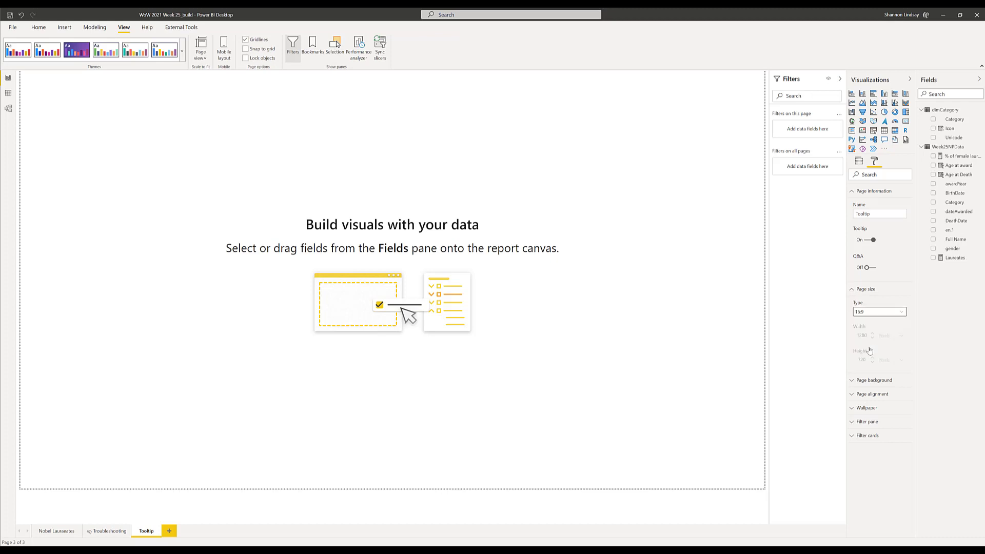
pyautogui.click(880, 314)
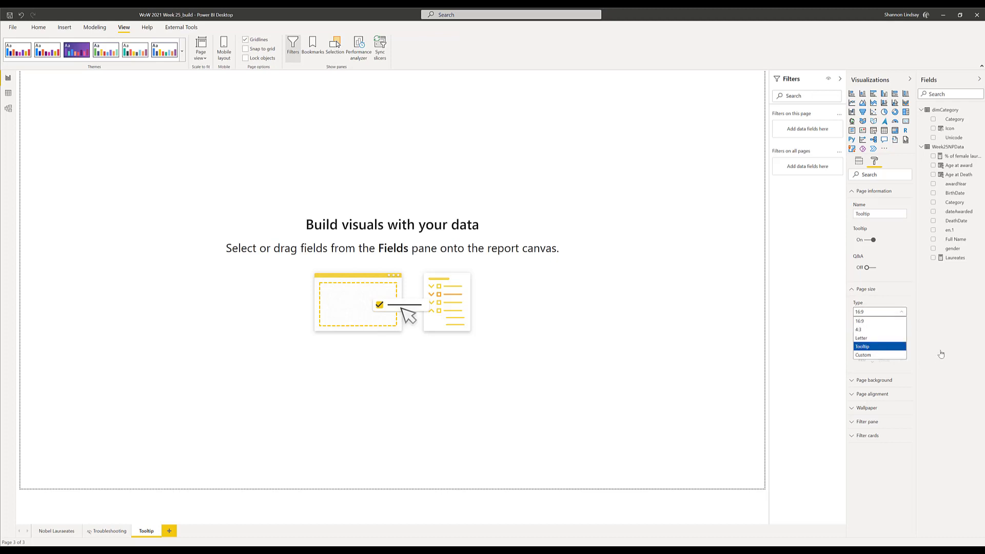
pyautogui.click(876, 347)
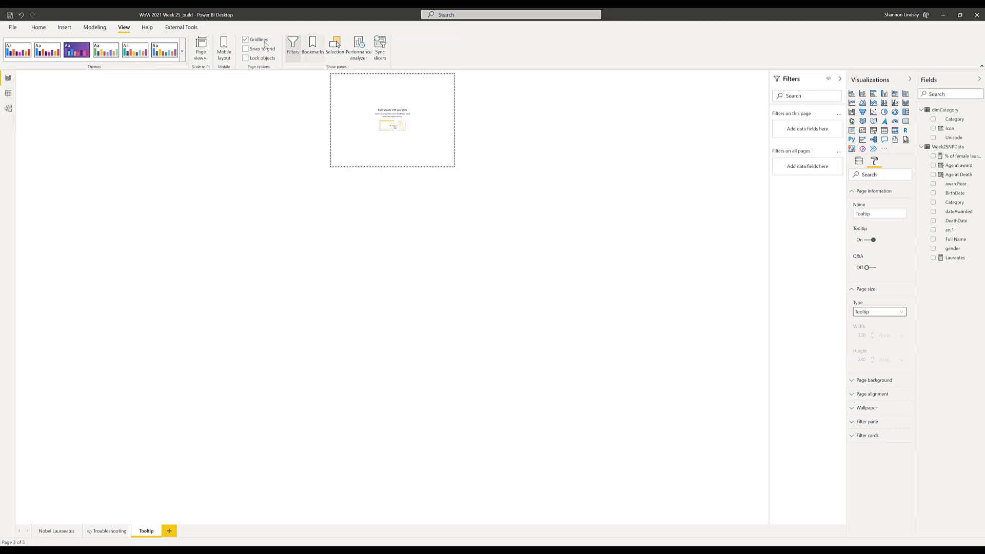
# - Set the page view to Fit to page and add a large table with the Full Name field to the tooltip page
pyautogui.click(199, 53)
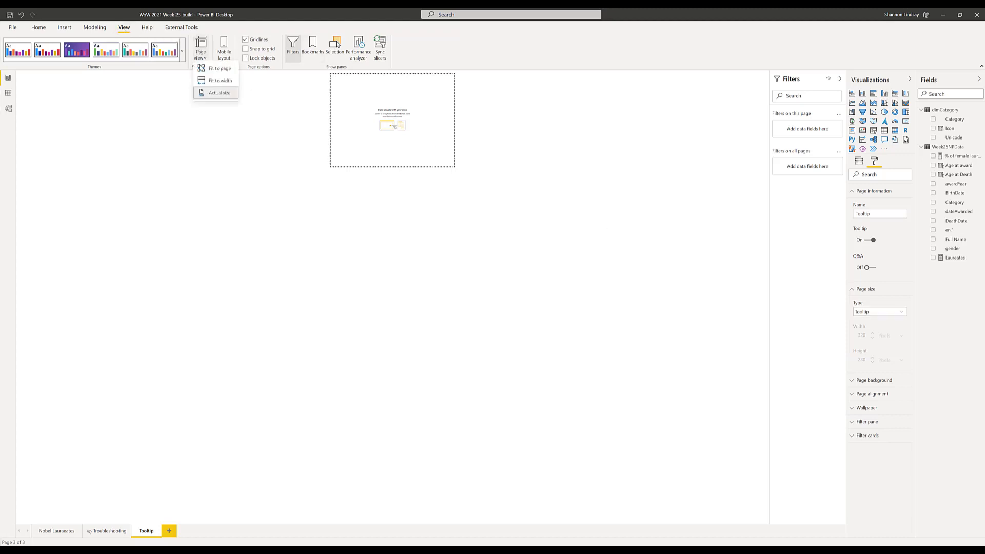
pyautogui.click(216, 68)
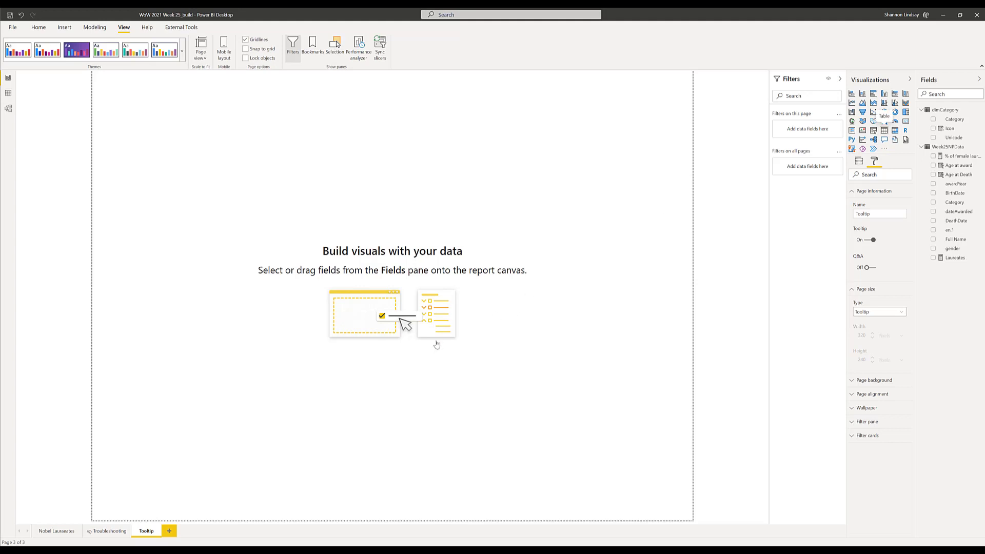
pyautogui.moveTo(437, 344); pyautogui.dragTo(438, 345)
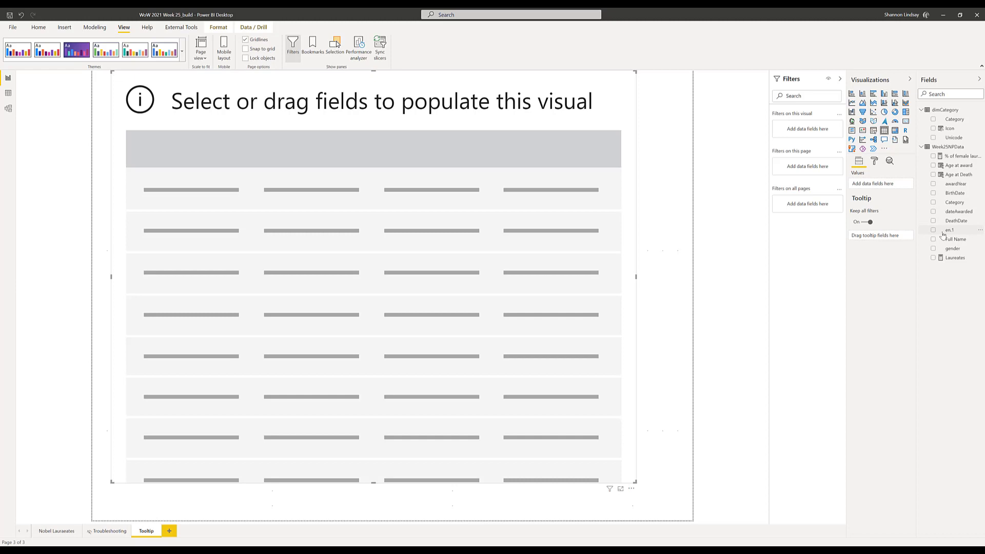
pyautogui.moveTo(943, 239); pyautogui.dragTo(869, 185)
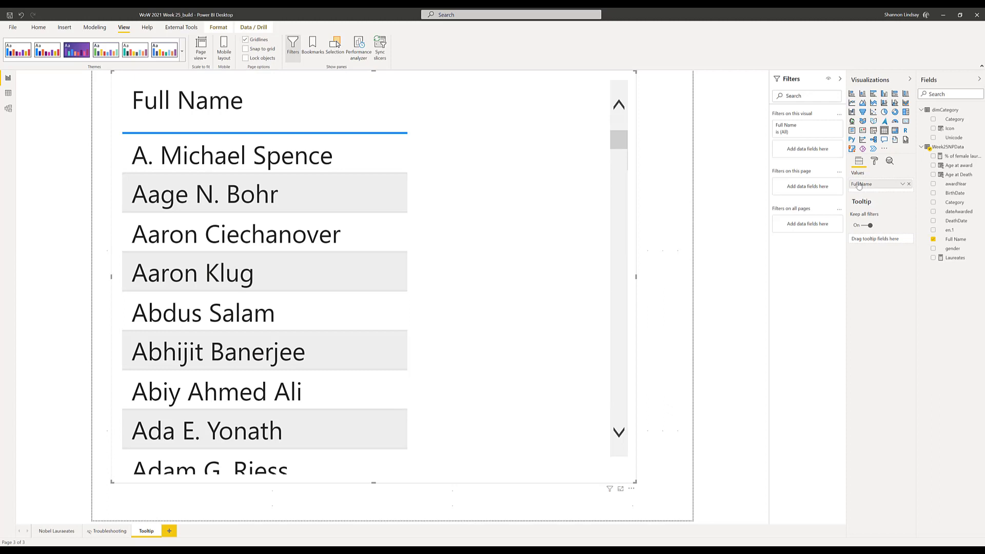
# - Rename the table's Full Name column to Name for this visual only
pyautogui.doubleClick(859, 184)
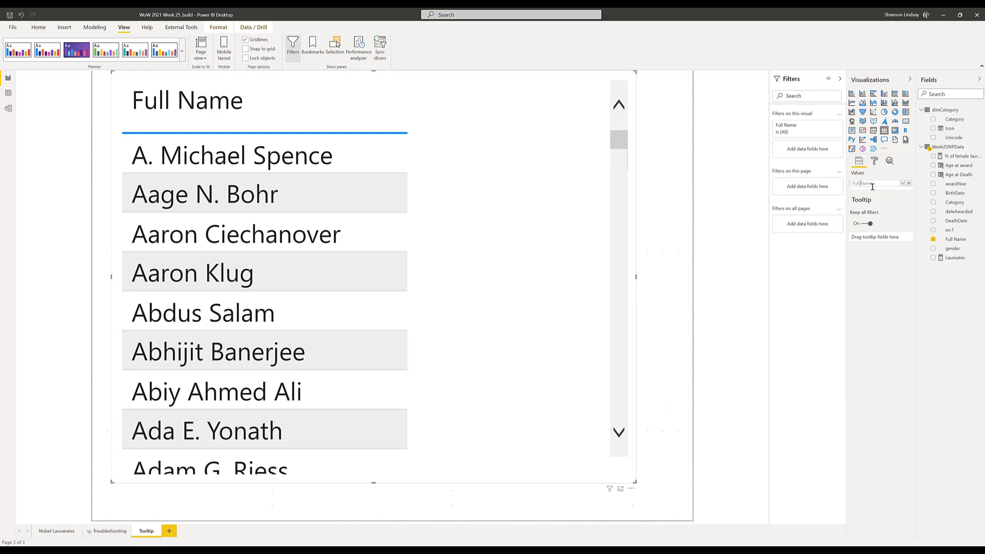
pyautogui.press('BackSpace')
pyautogui.press('BackSpace')
pyautogui.press('BackSpace')
pyautogui.press('Return')
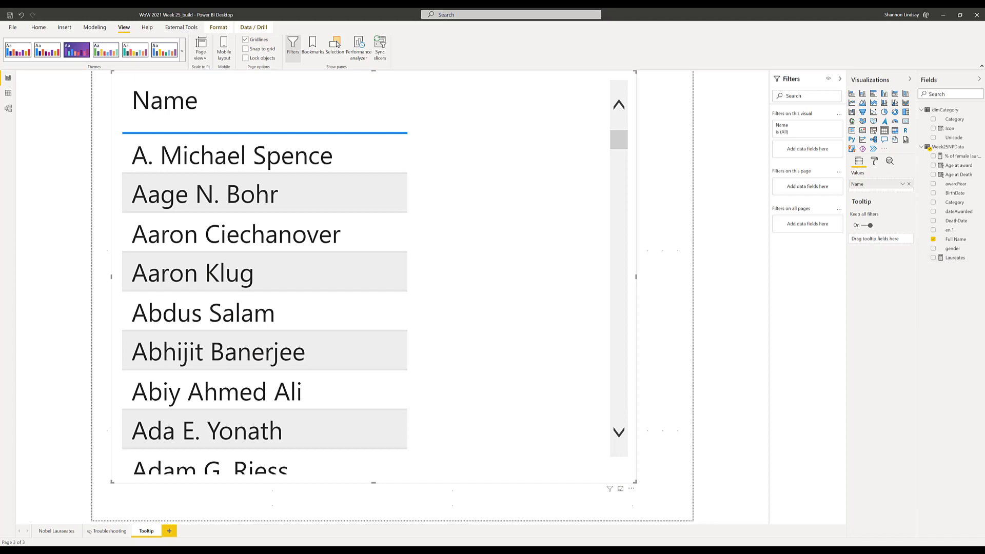
# - Rename the en.1 field to Motivation and add it to the tooltip table after Name
pyautogui.click(952, 232)
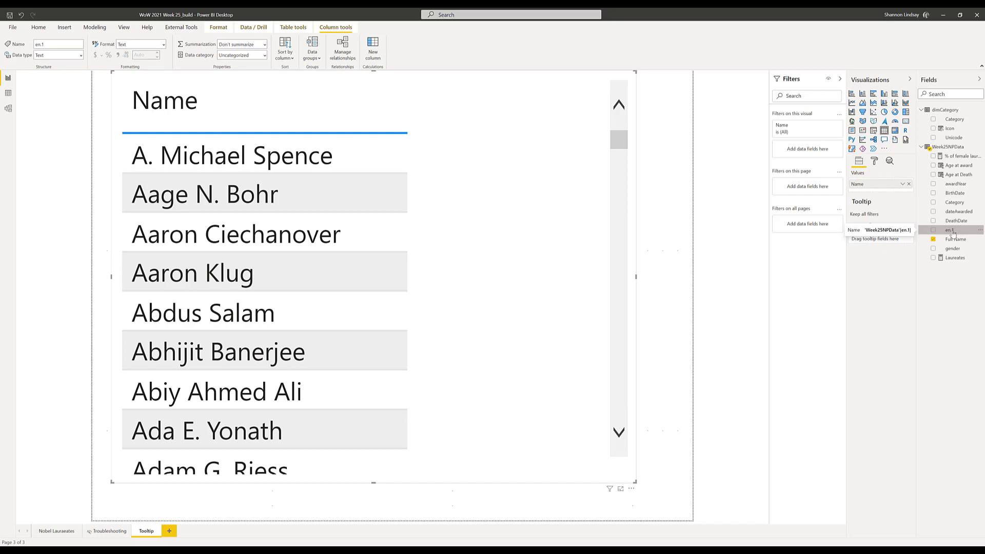
pyautogui.doubleClick(953, 231)
pyautogui.write('Motivation')
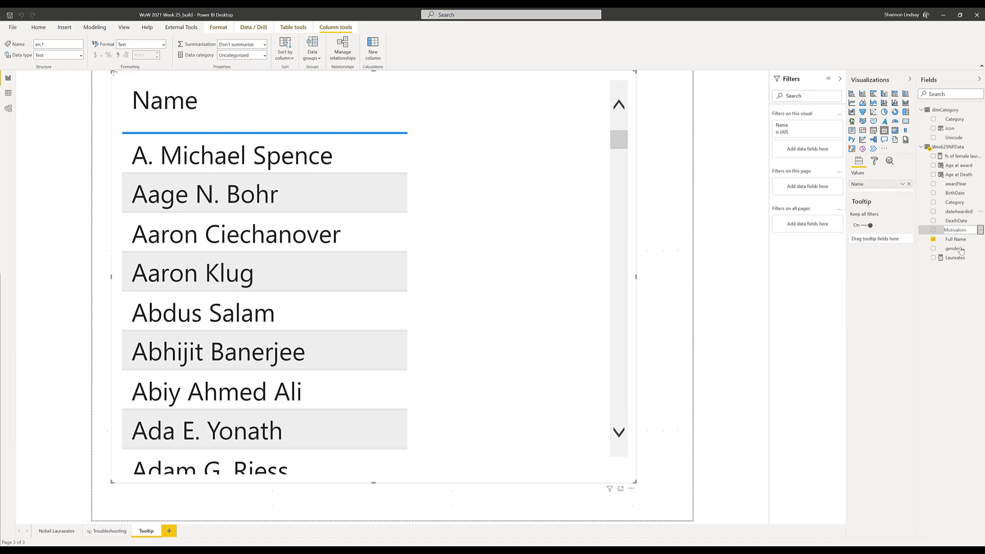
pyautogui.press('Return')
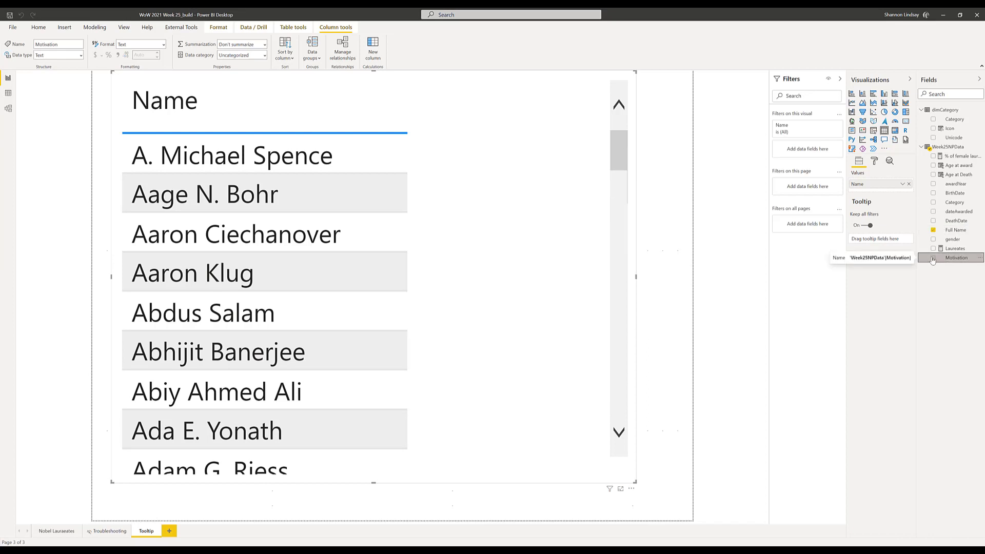
pyautogui.click(934, 258)
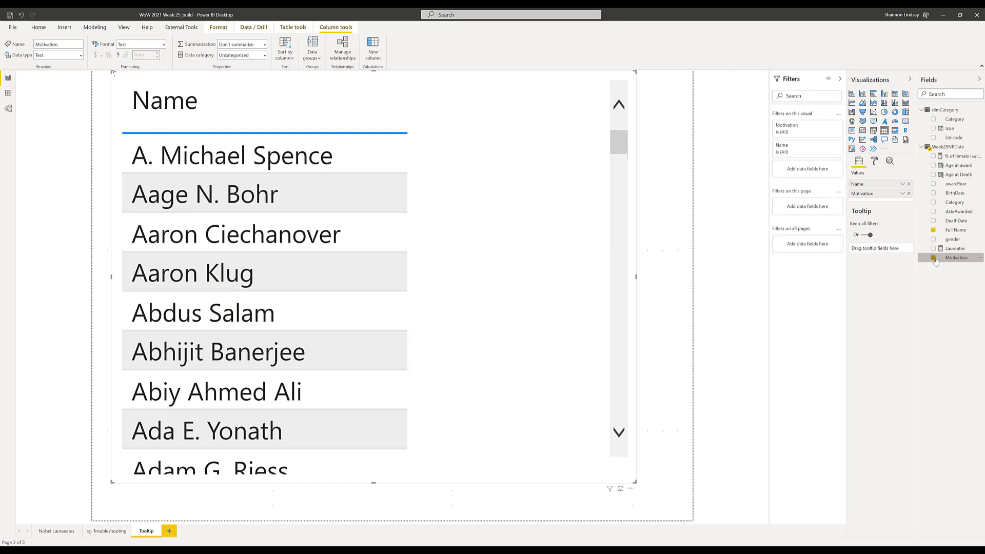